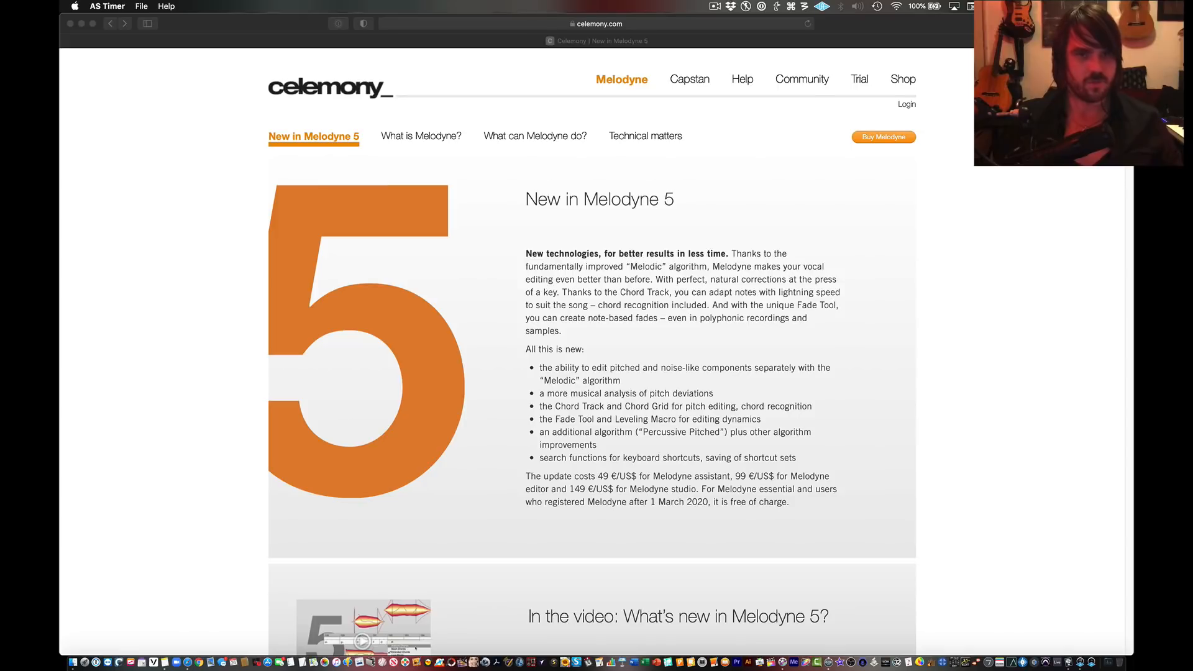
# Step: Switch to Logic Pro and solo the "--My Only (Fin) 70 (Master)" track in the REFS Stack
pyautogui.click(1066, 662)
pyautogui.scroll(-5, 728, 420)
pyautogui.scroll(-20, 728, 420)
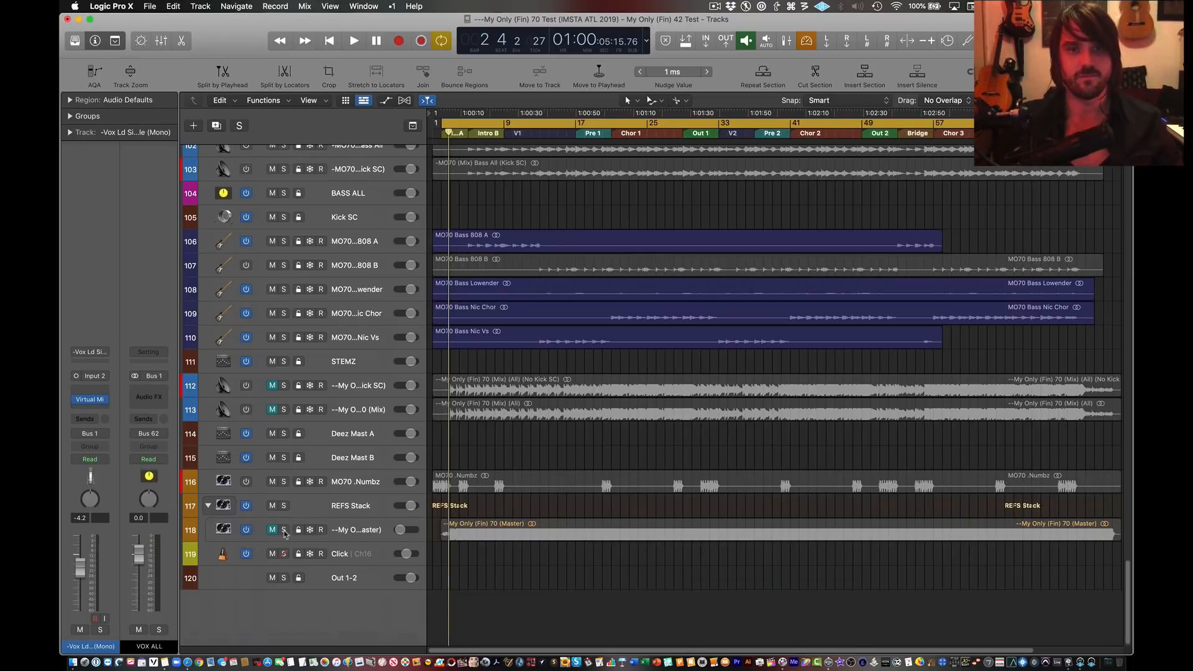
pyautogui.click(284, 530)
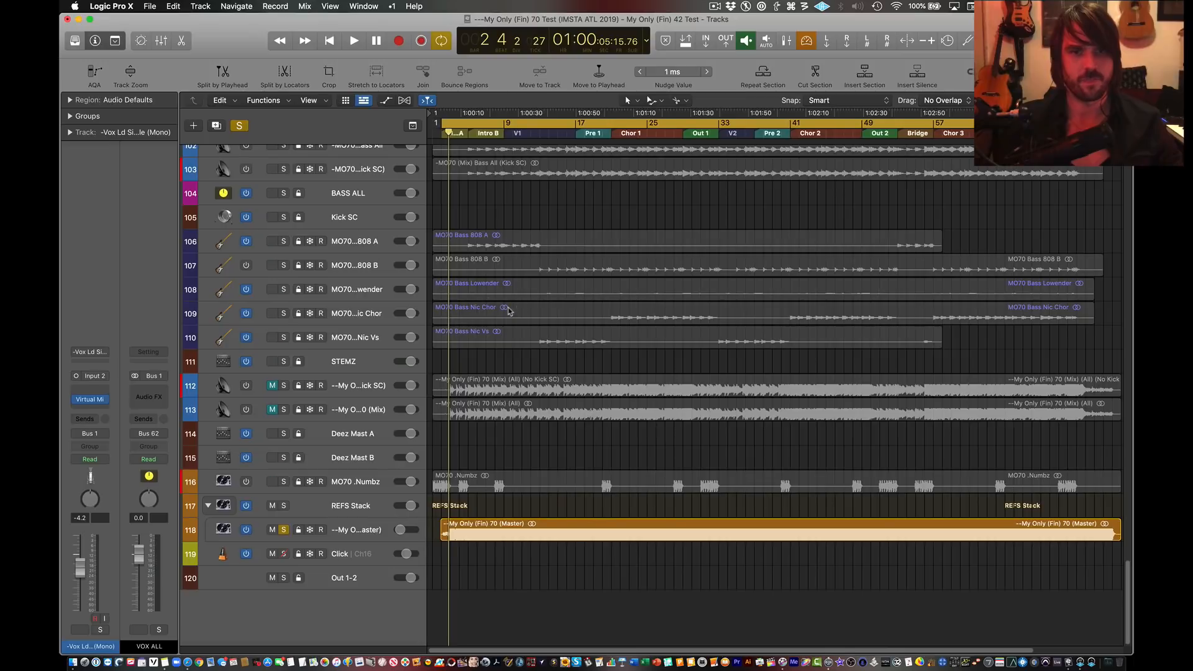
pyautogui.scroll(15, 519, 396)
pyautogui.scroll(-15, 519, 395)
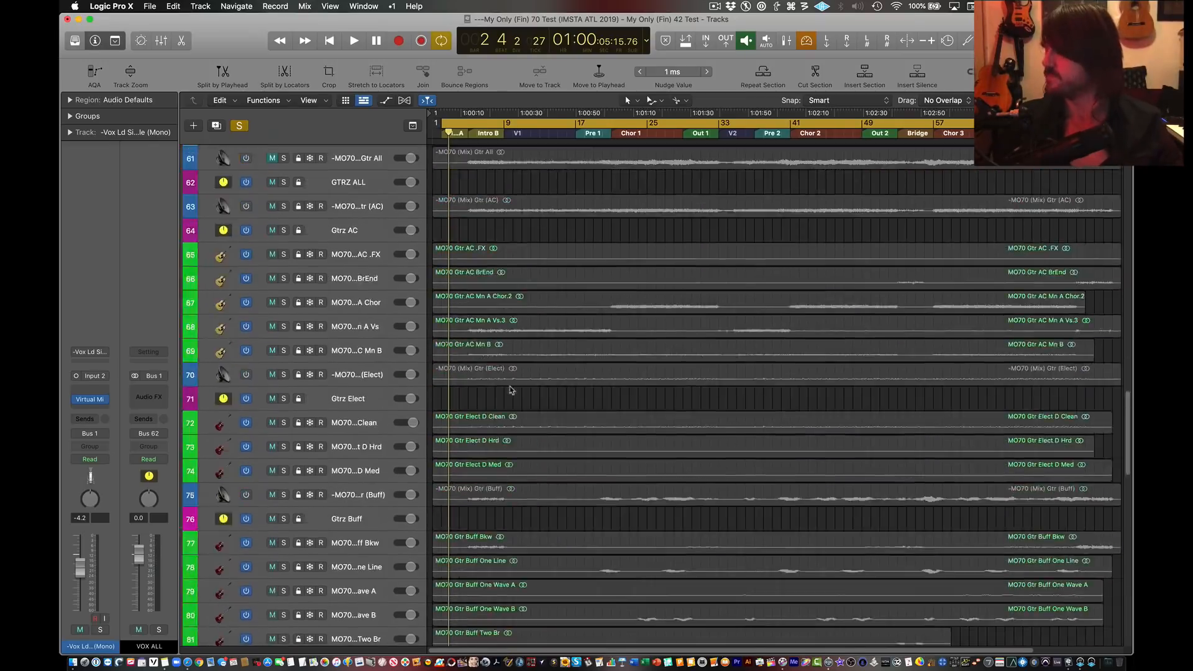
# Step: Audition the soloed master at Intro B, Pre 1 and Chor 1, stopping playback and returning to the project start
pyautogui.press('space')
pyautogui.click(502, 134)
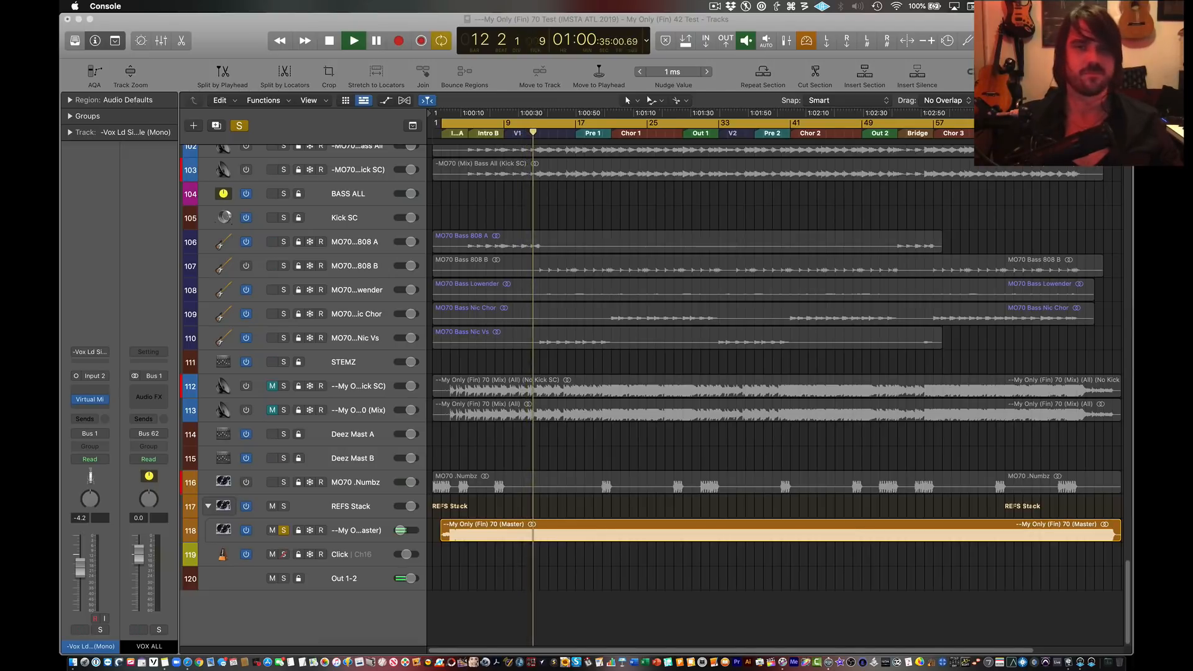
pyautogui.click(587, 135)
pyautogui.click(580, 134)
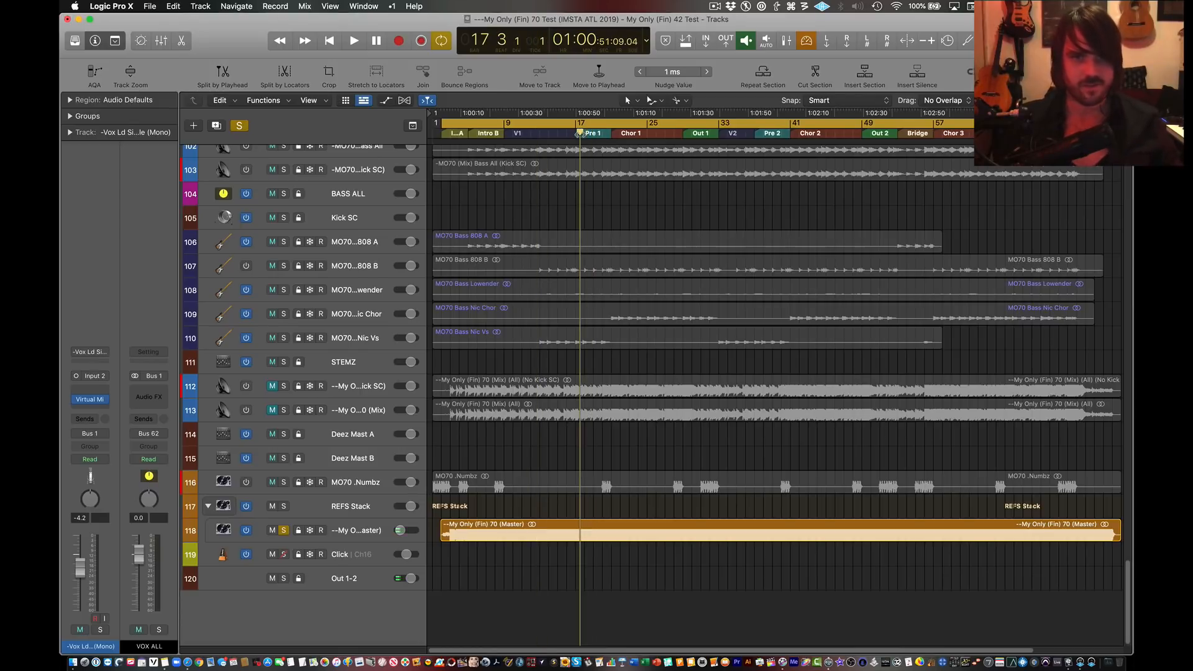
pyautogui.press('space')
pyautogui.click(584, 135)
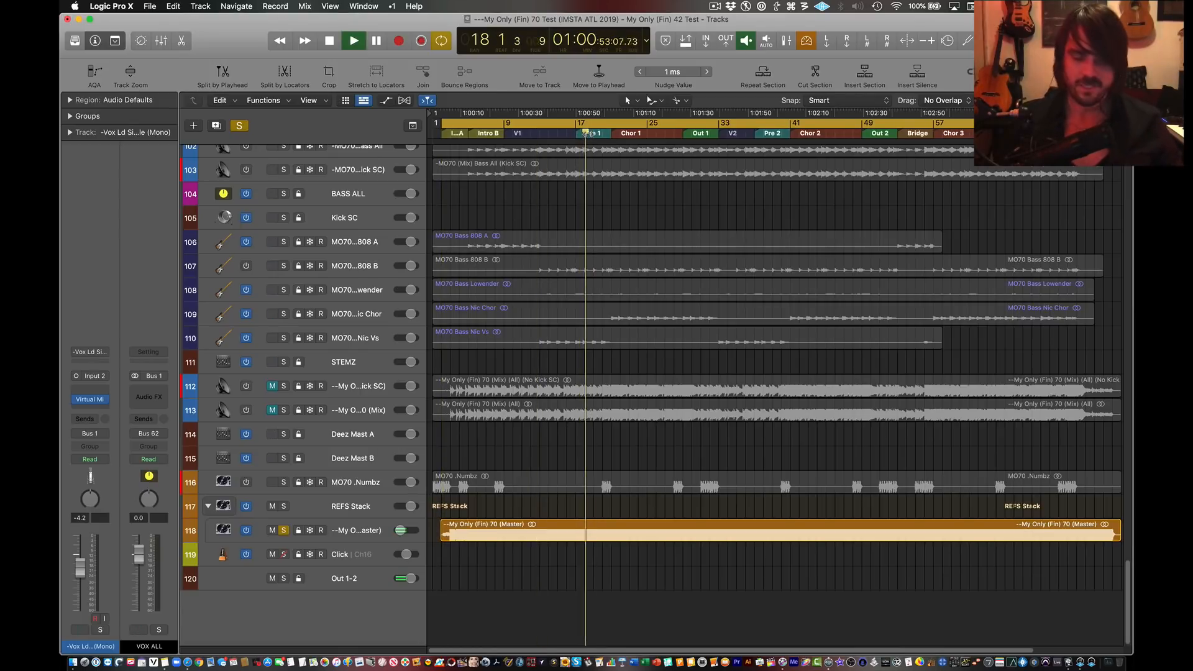
pyautogui.click(622, 134)
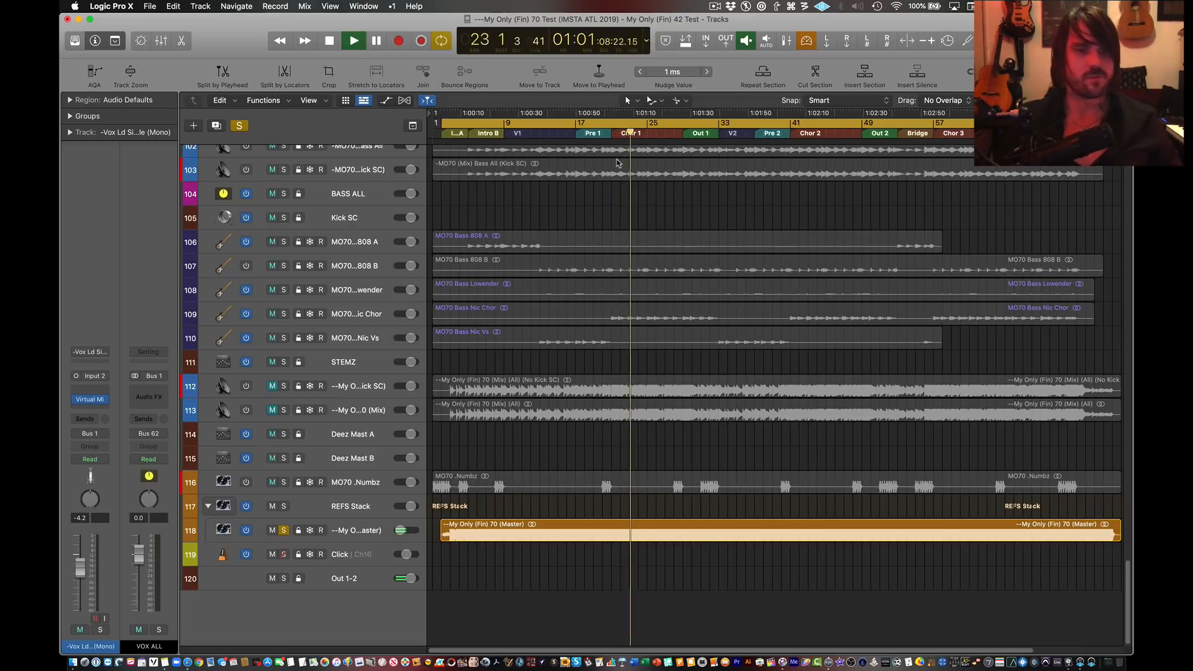
pyautogui.press('space')
pyautogui.press('Return')
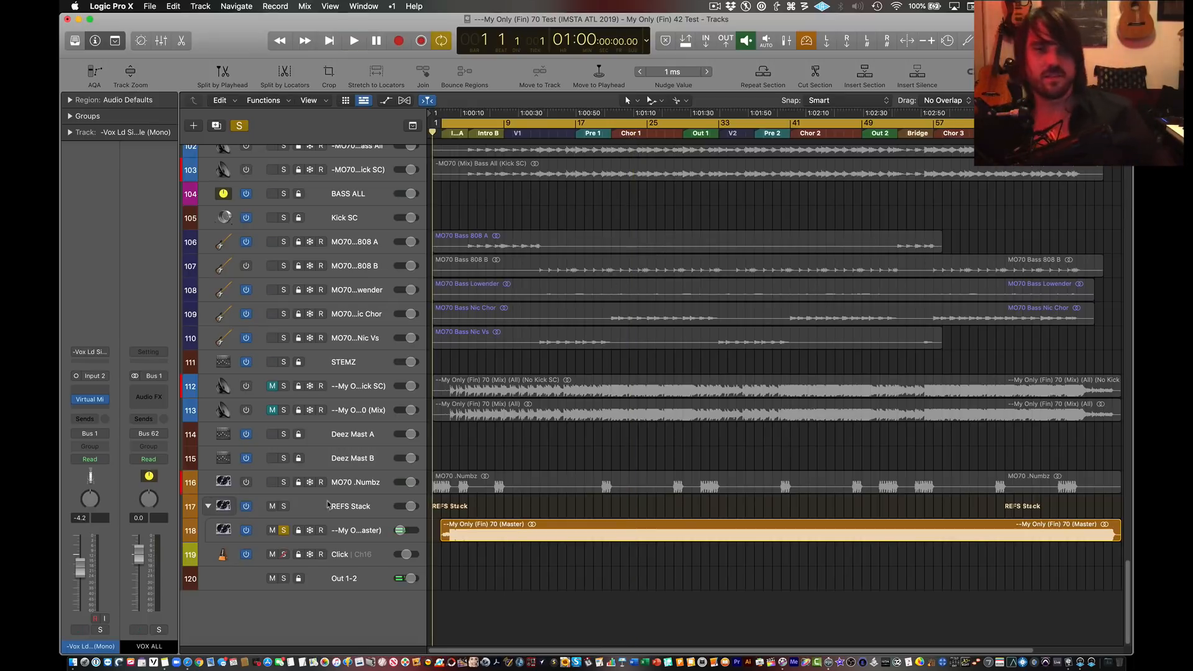
# Step: Unsolo the master reference track and go back to the vocal tracks
pyautogui.click(283, 531)
pyautogui.scroll(20, 408, 446)
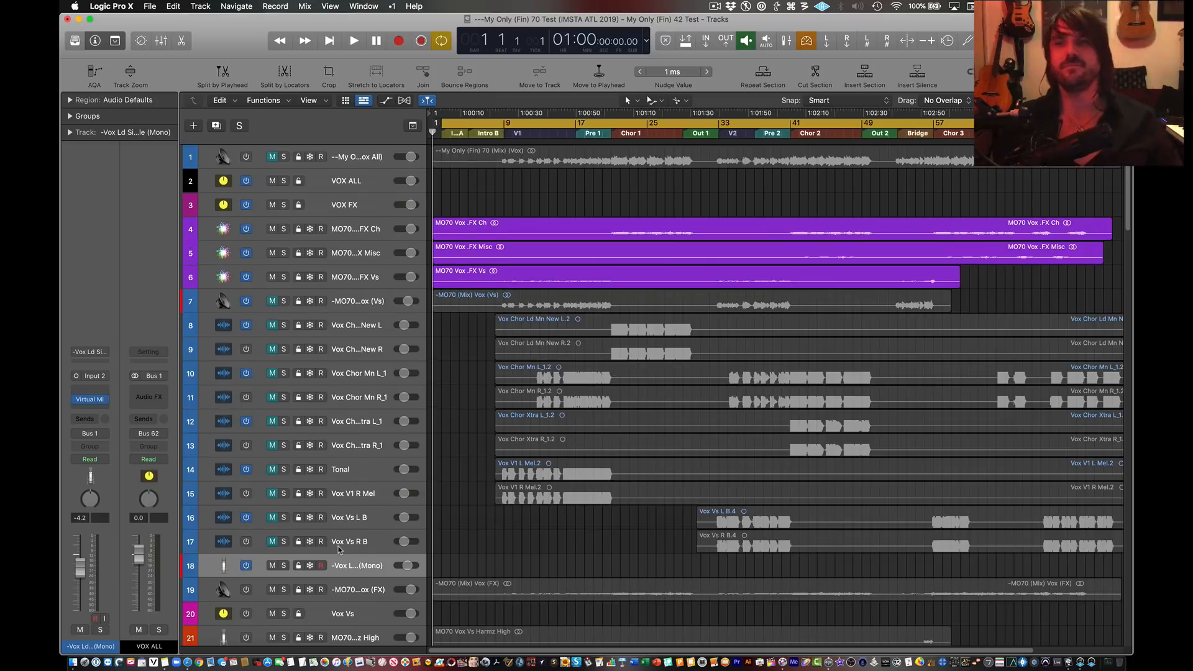
pyautogui.scroll(-5, 340, 550)
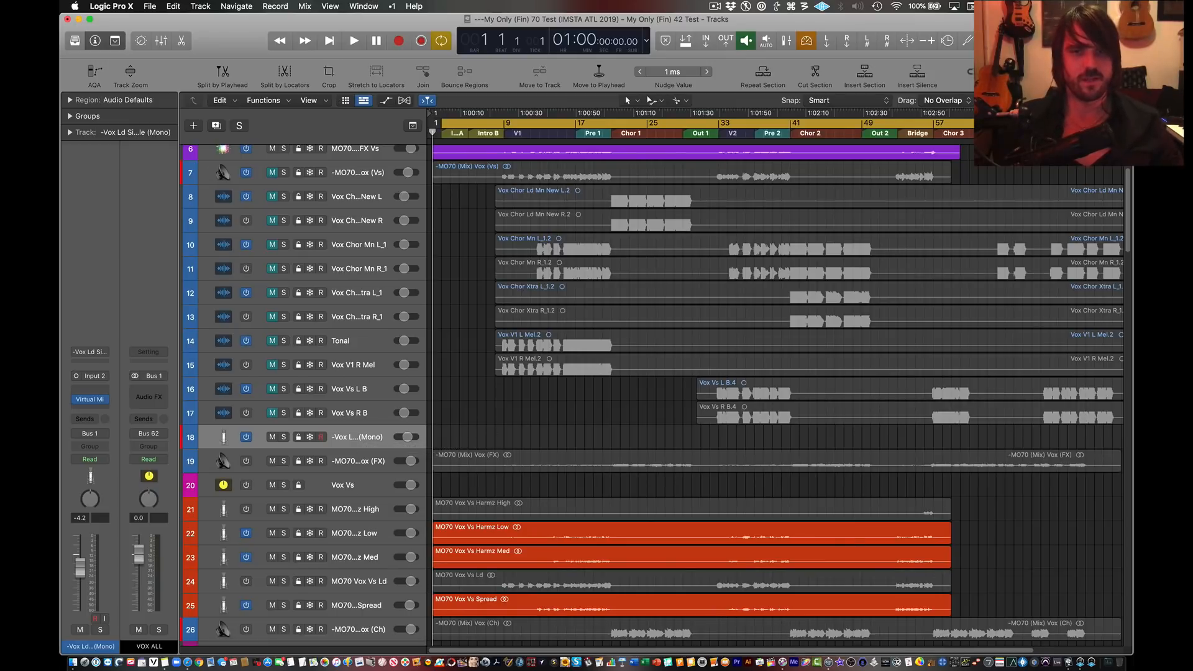
# Step: Record a lead vocal take on the "-Vox Ld Simple (Mono)" track from the song's start to about bar 30, and disarm the track
pyautogui.press('super+Tab')
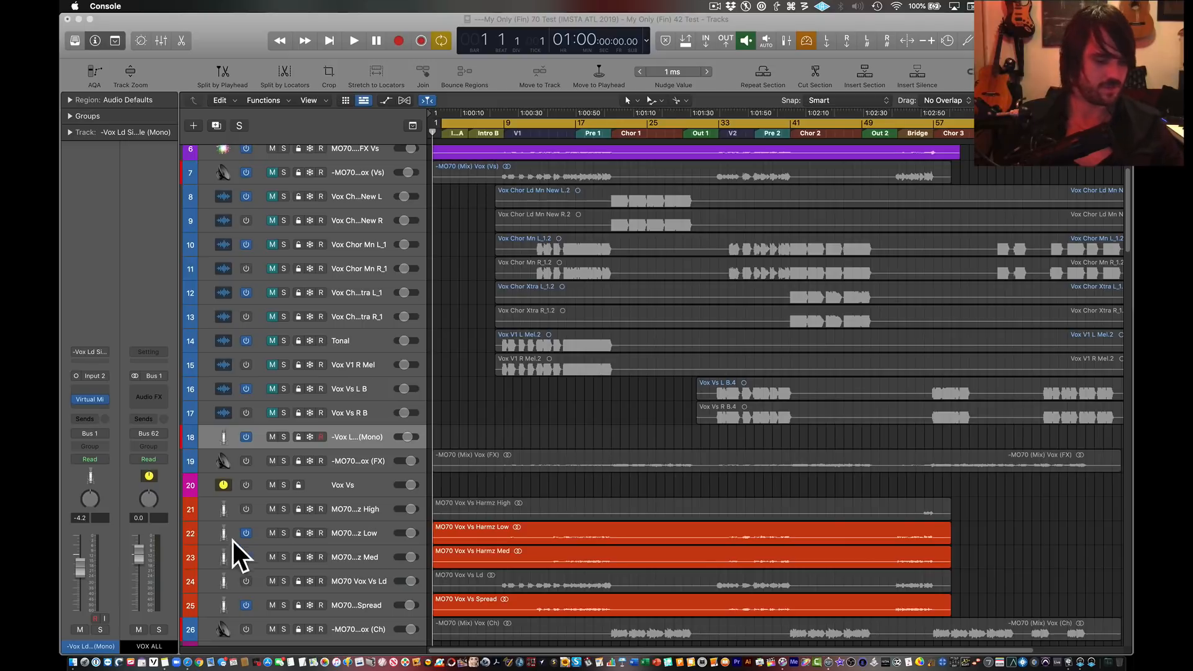
pyautogui.click(319, 437)
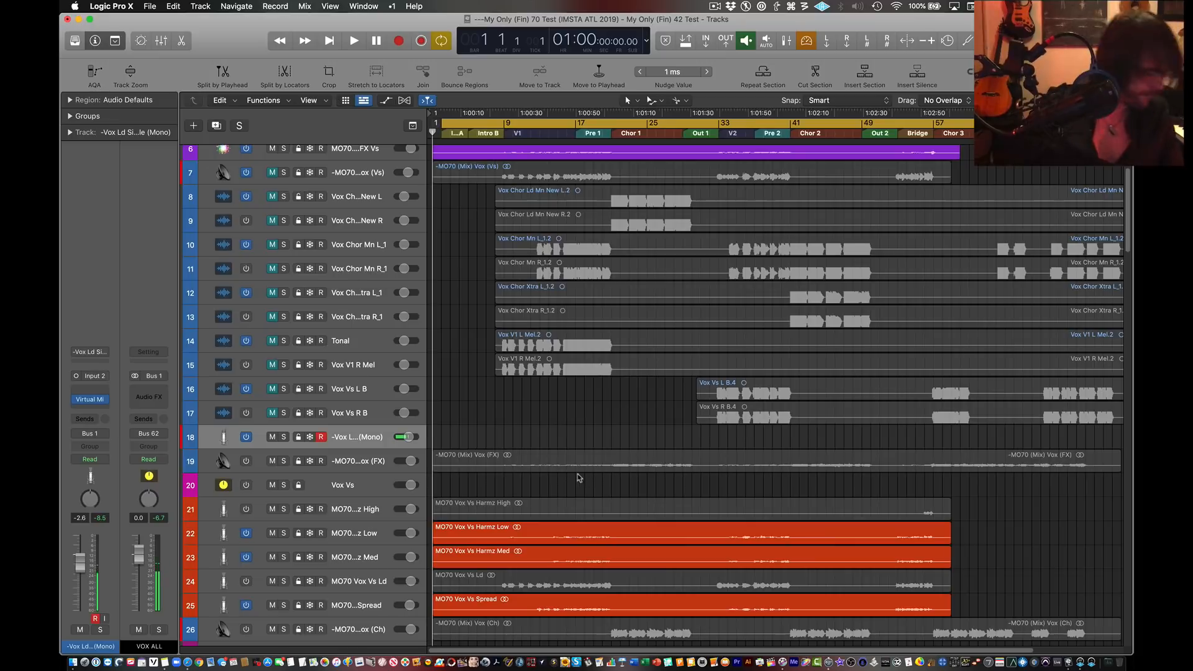
pyautogui.press('r')
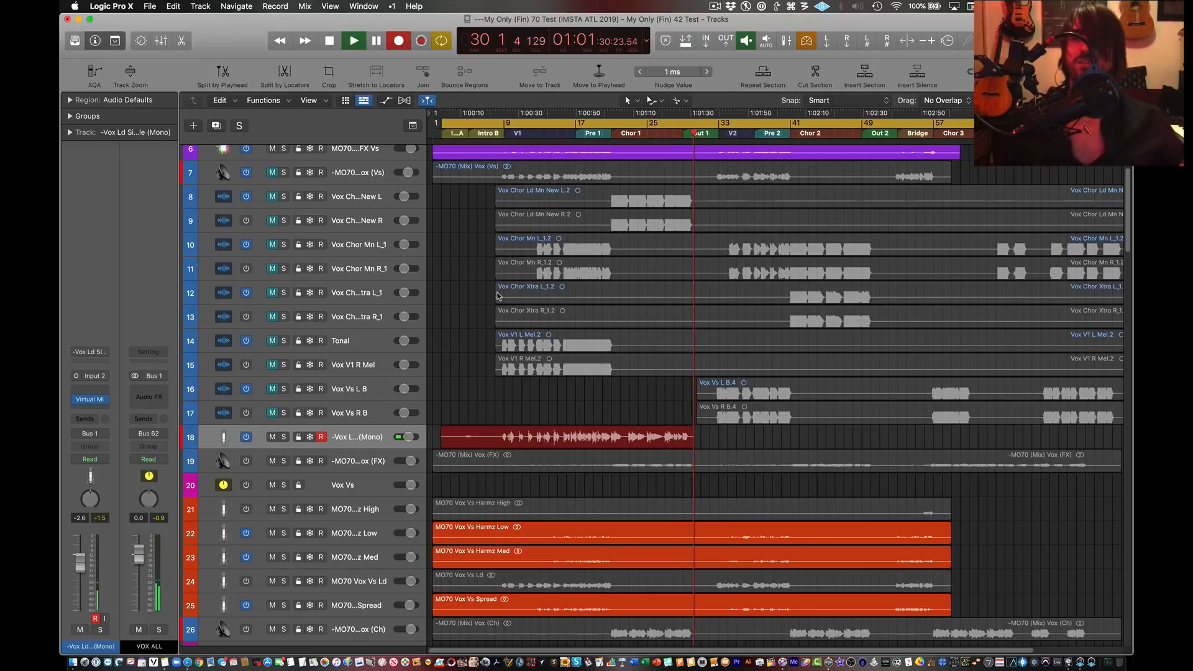
pyautogui.press('space')
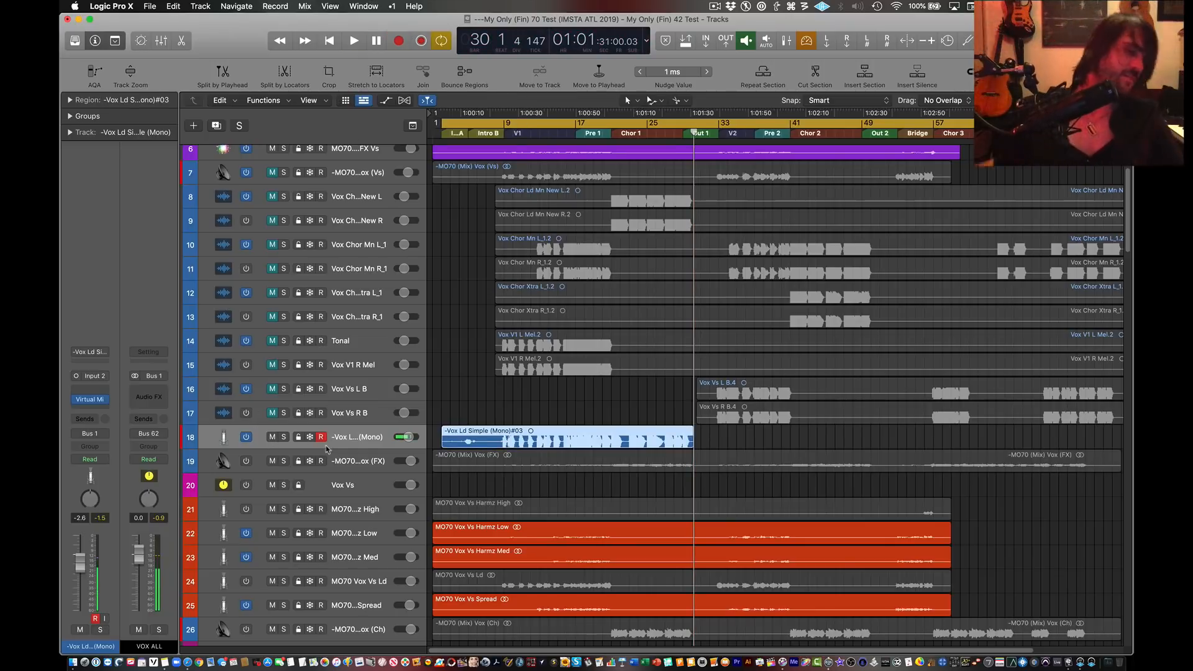
pyautogui.moveTo(405, 437); pyautogui.dragTo(401, 441)
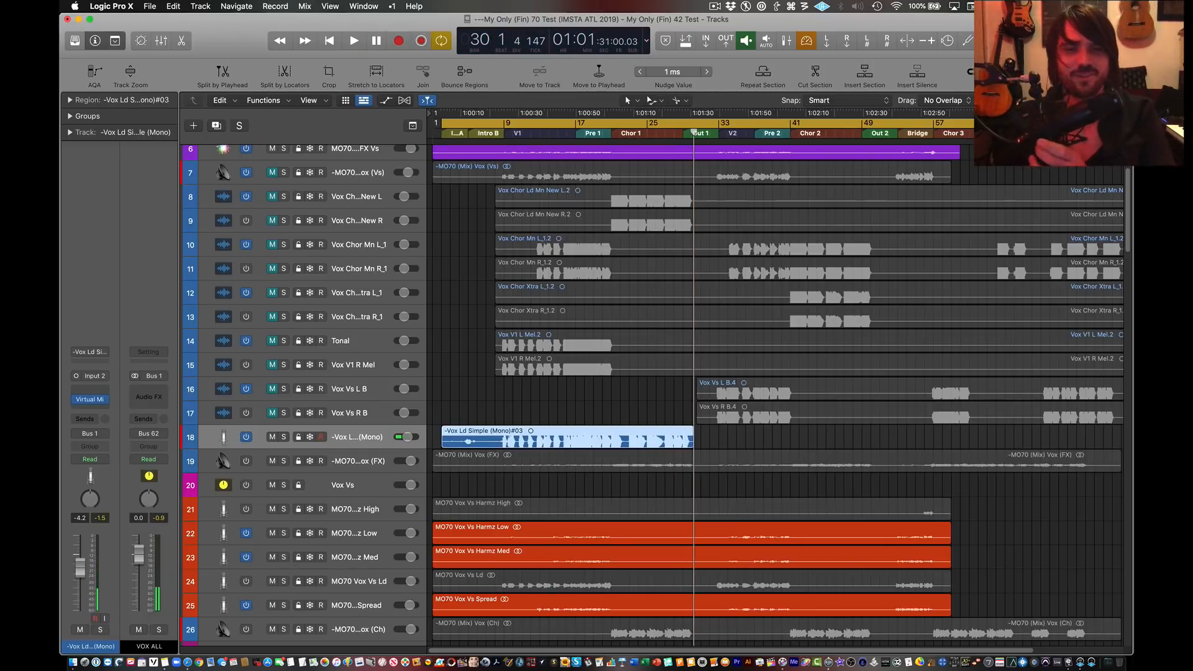
# Step: Trim the start of the new lead vocal region to about bar 7 and play it back with its track soloed
pyautogui.press('super+Tab')
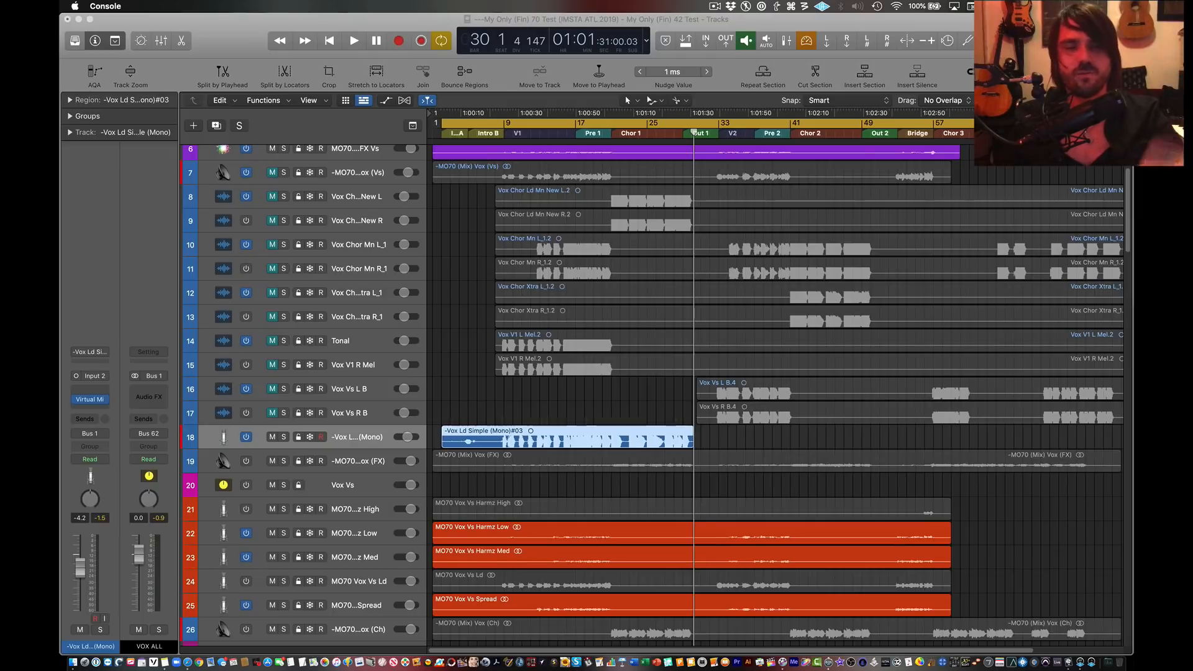
pyautogui.click(944, 442)
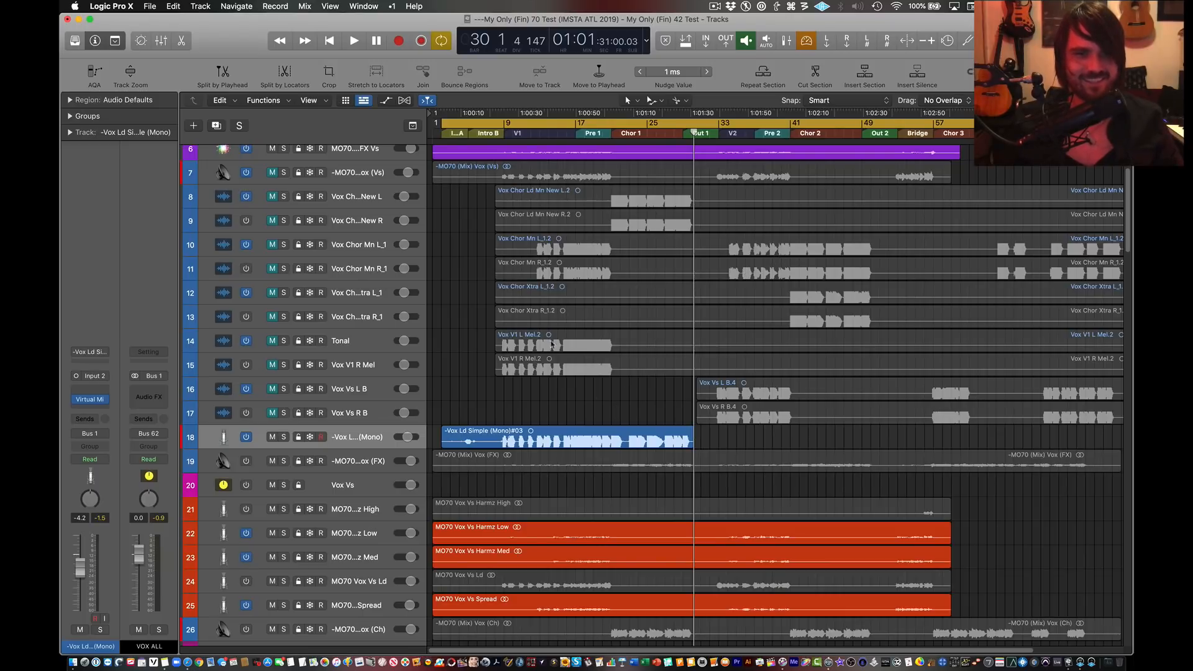
pyautogui.moveTo(444, 440); pyautogui.dragTo(486, 440)
pyautogui.click(480, 361)
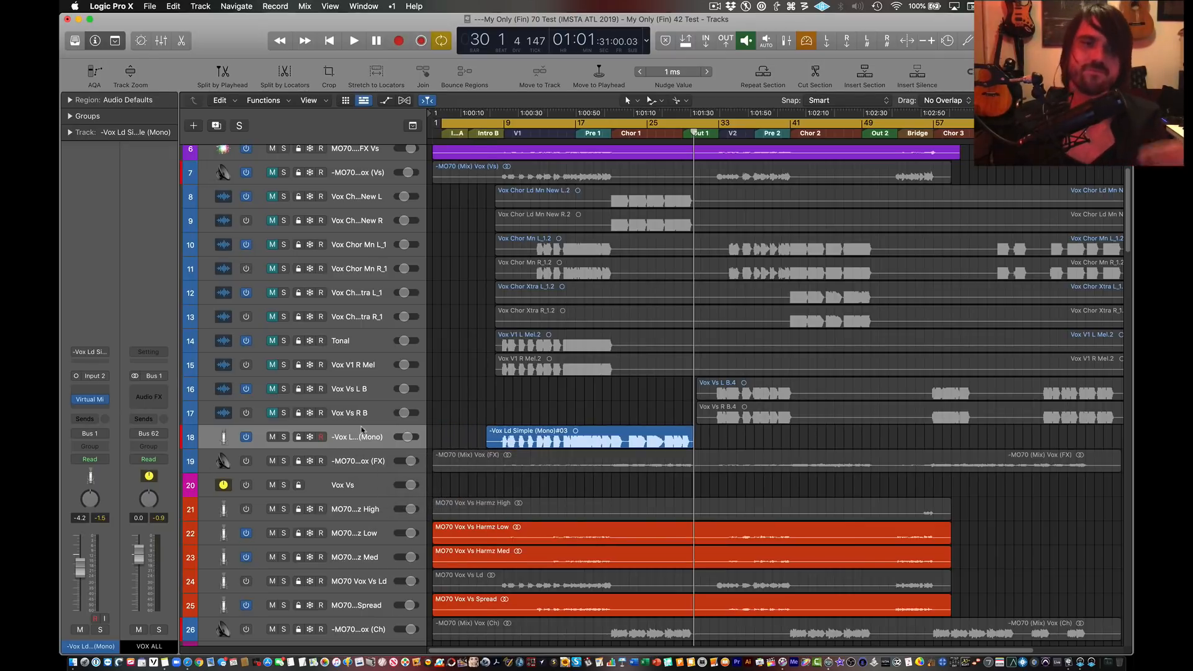
pyautogui.press('space')
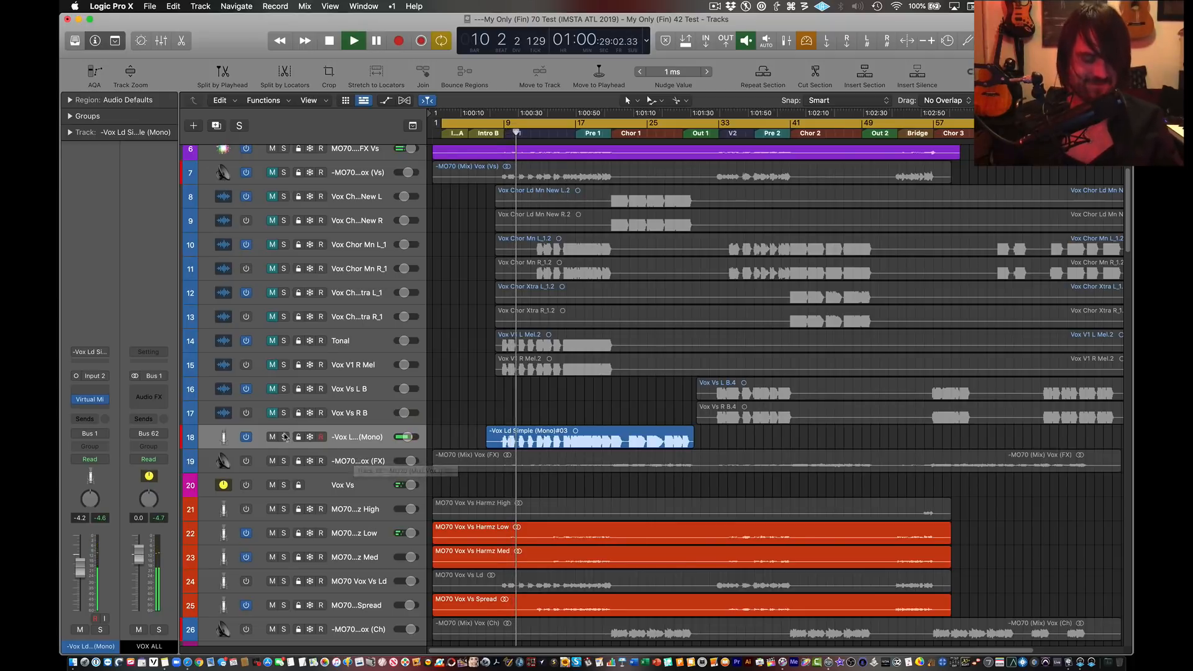
pyautogui.click(284, 437)
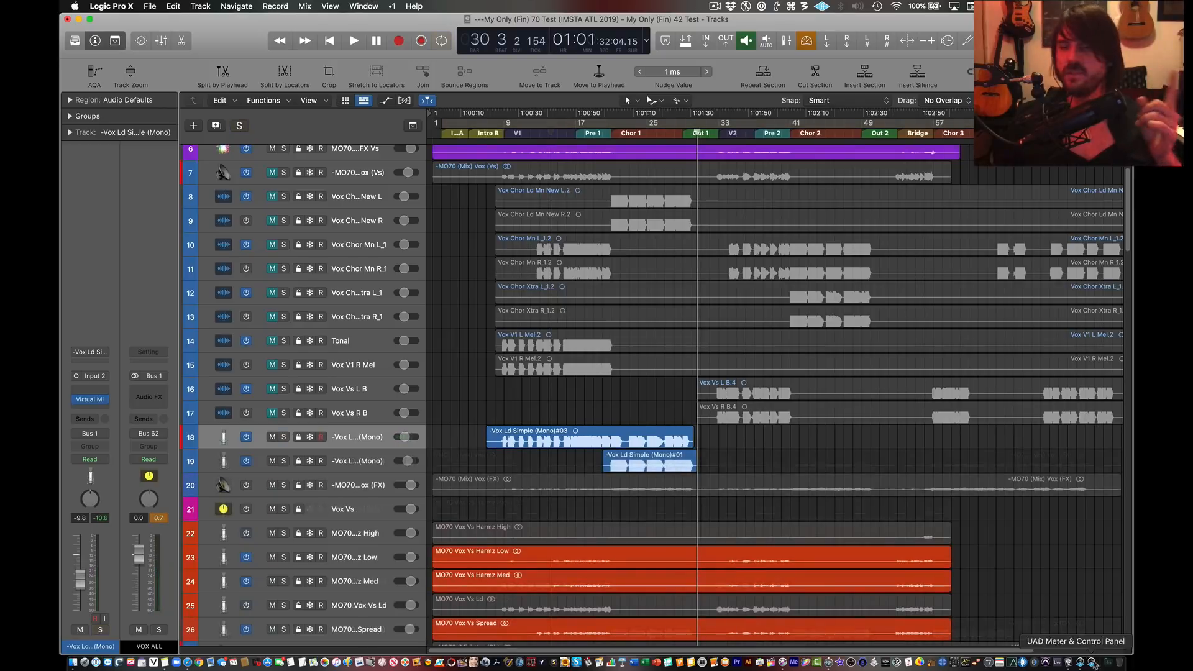
# Step: Switch to the UAD Console, lower the 10 Pad R fader slightly and move the mixer window clear of the track headers
pyautogui.click(1092, 661)
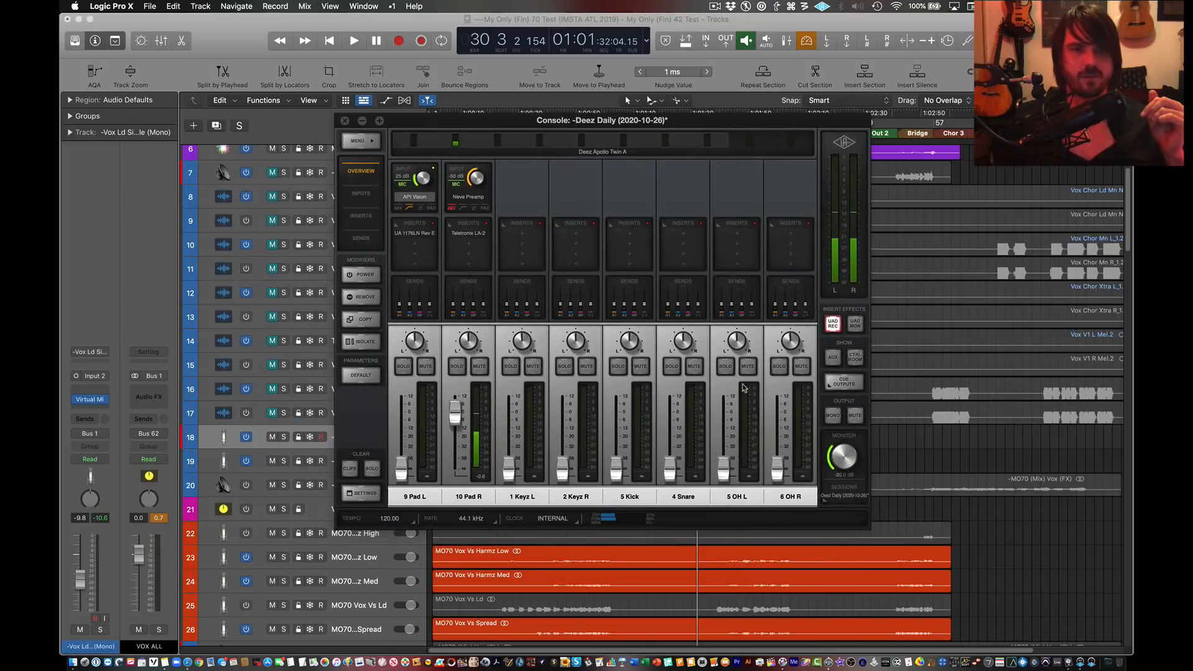
pyautogui.moveTo(454, 416)
pyautogui.mouseDown()
pyautogui.moveTo(458, 496)
pyautogui.moveTo(456, 418)
pyautogui.mouseUp()
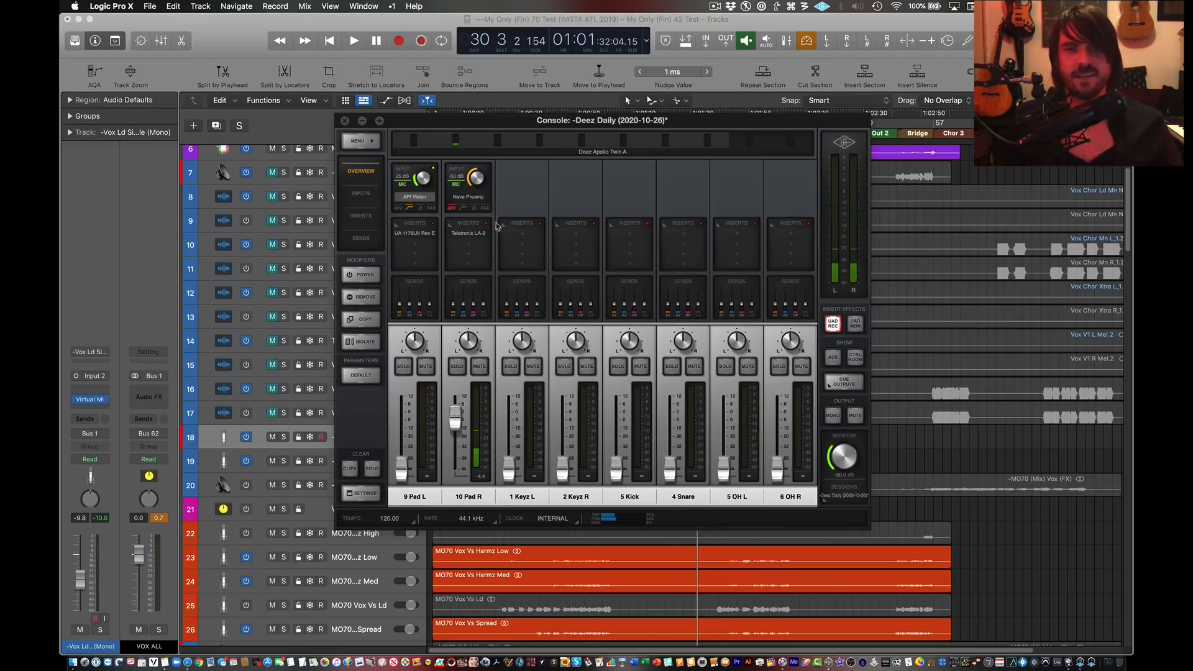
pyautogui.moveTo(459, 128); pyautogui.dragTo(658, 153)
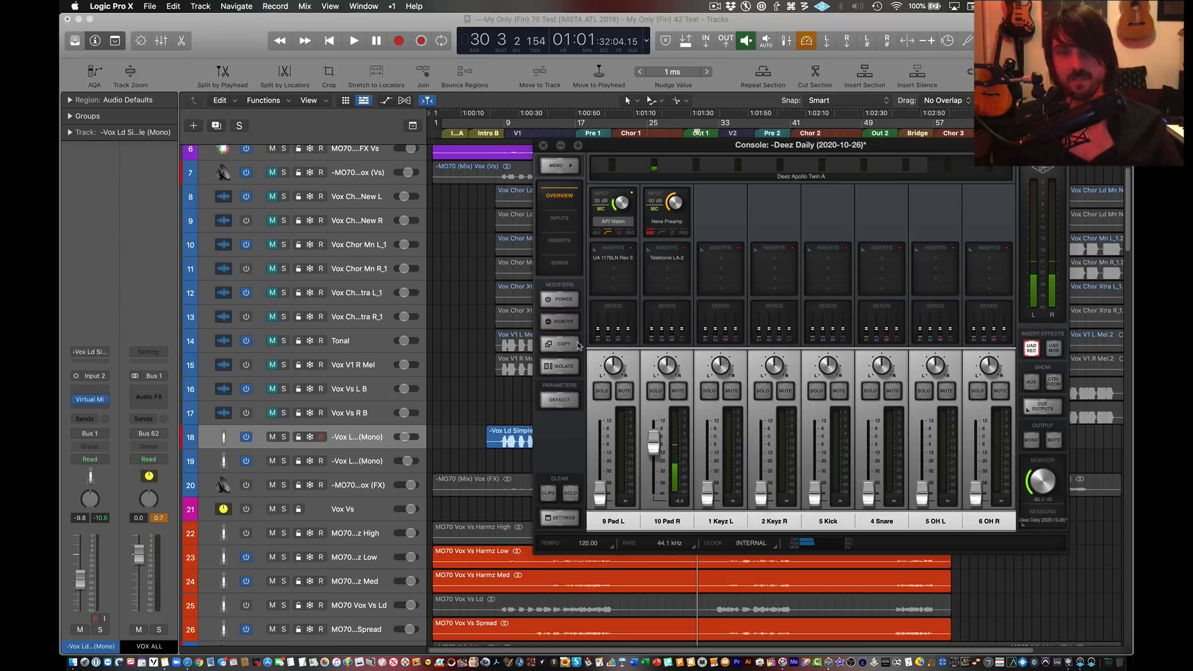
# Step: Examine the Neve Preamp and Teletronix LA-2 settings on the 10 Pad R channel, closing both plug-ins and the Console
pyautogui.click(667, 224)
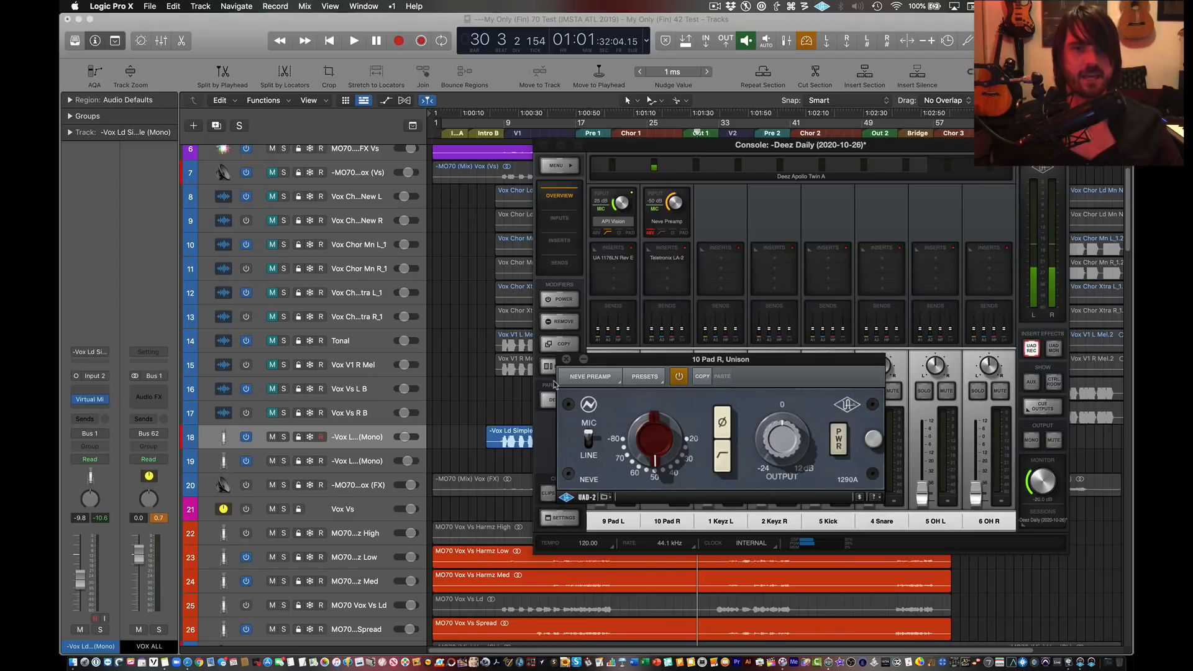
pyautogui.click(566, 359)
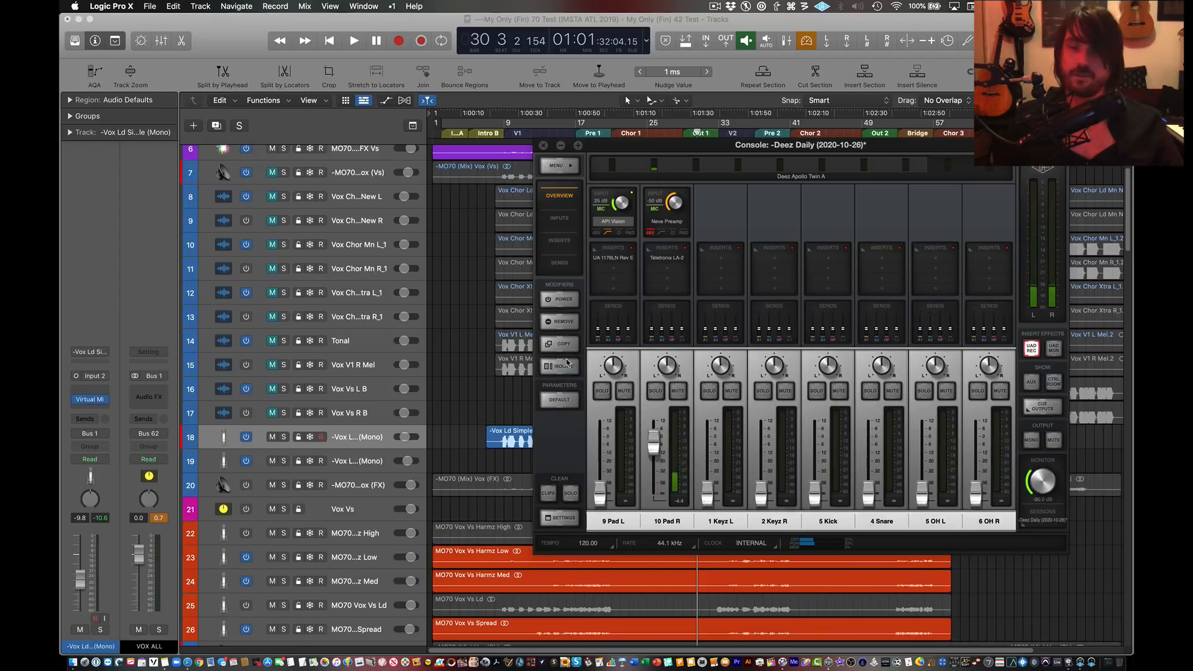
pyautogui.click(667, 261)
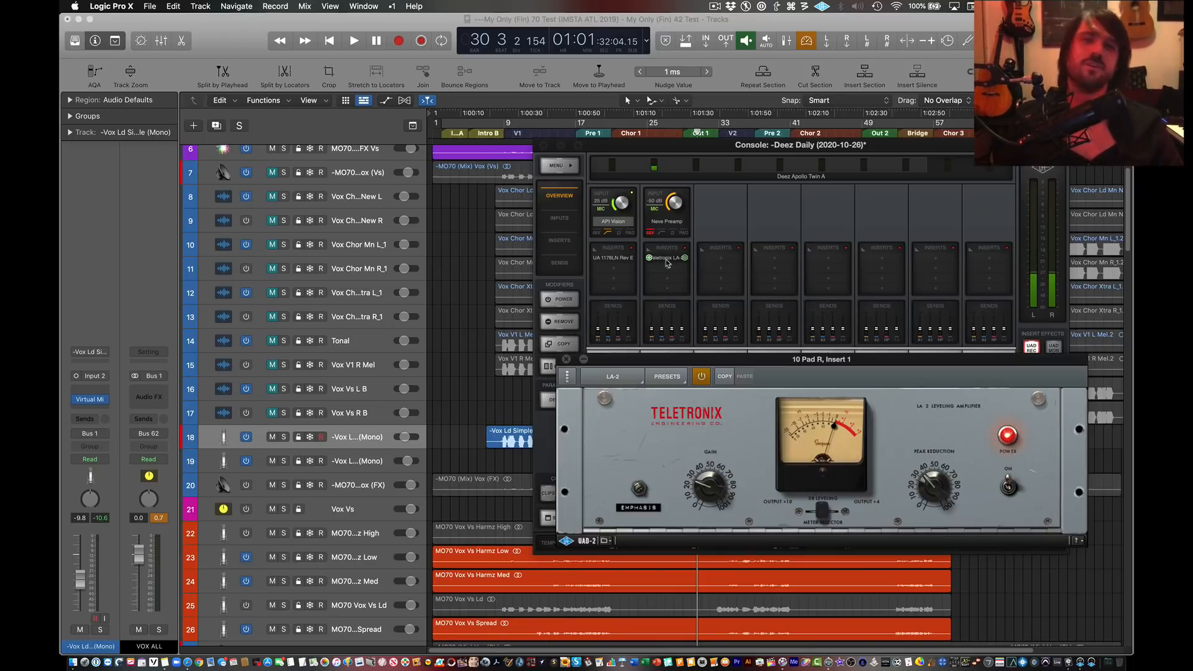
pyautogui.moveTo(576, 300); pyautogui.dragTo(571, 290)
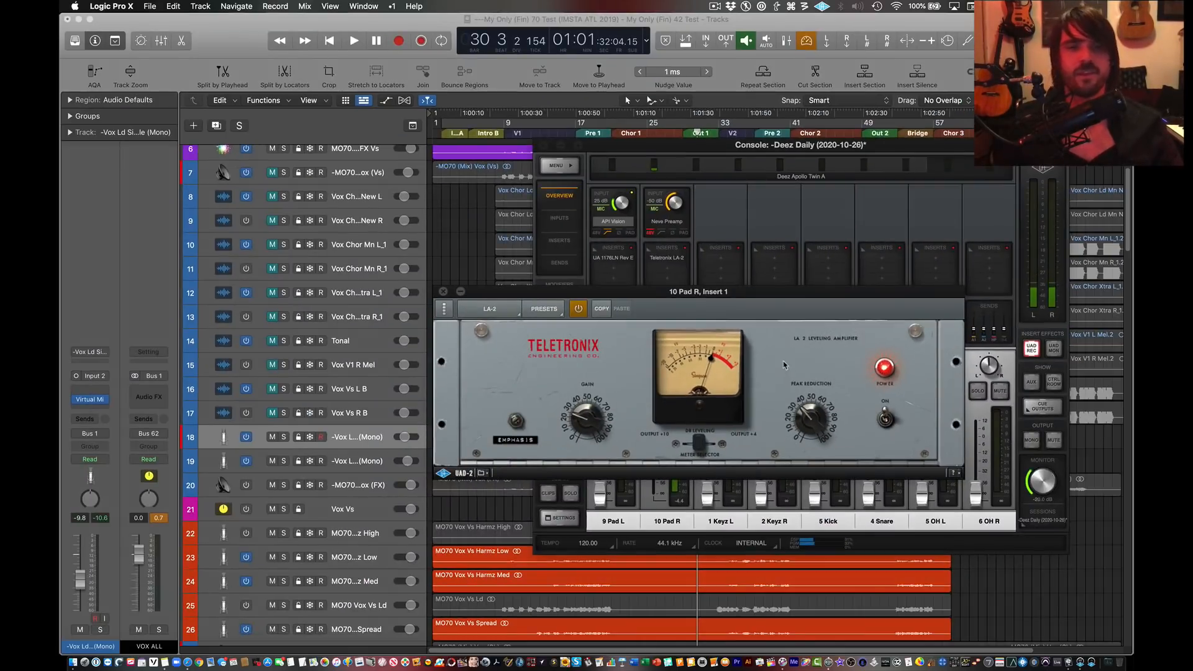
pyautogui.click(442, 292)
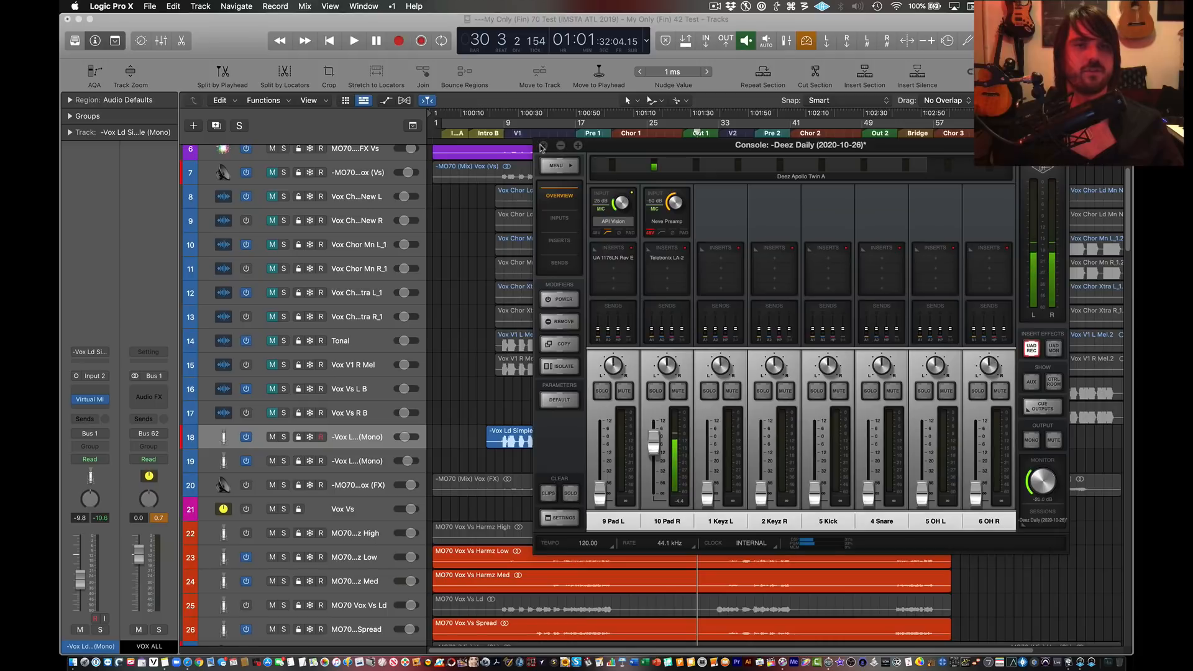
pyautogui.click(537, 146)
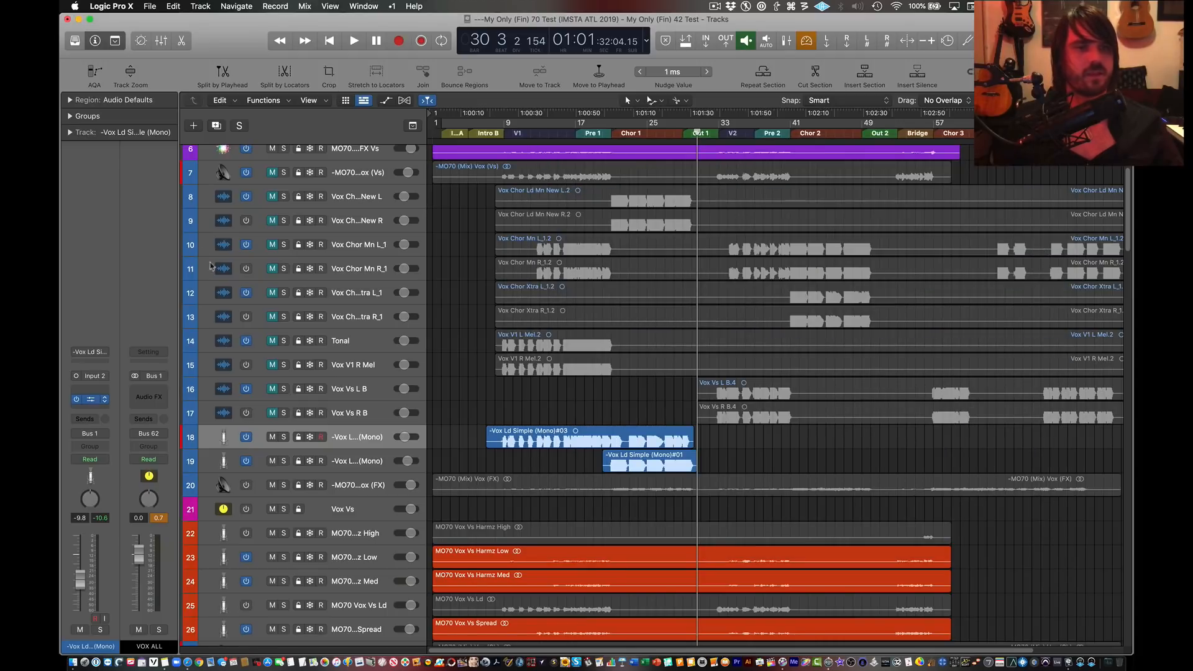
# Step: Inspect the lead vocal track's Virtual Mix Rack and its Classic Tubes microphone models, keeping the current model and closing the plug-in
pyautogui.click(90, 399)
pyautogui.moveTo(652, 159); pyautogui.dragTo(680, 241)
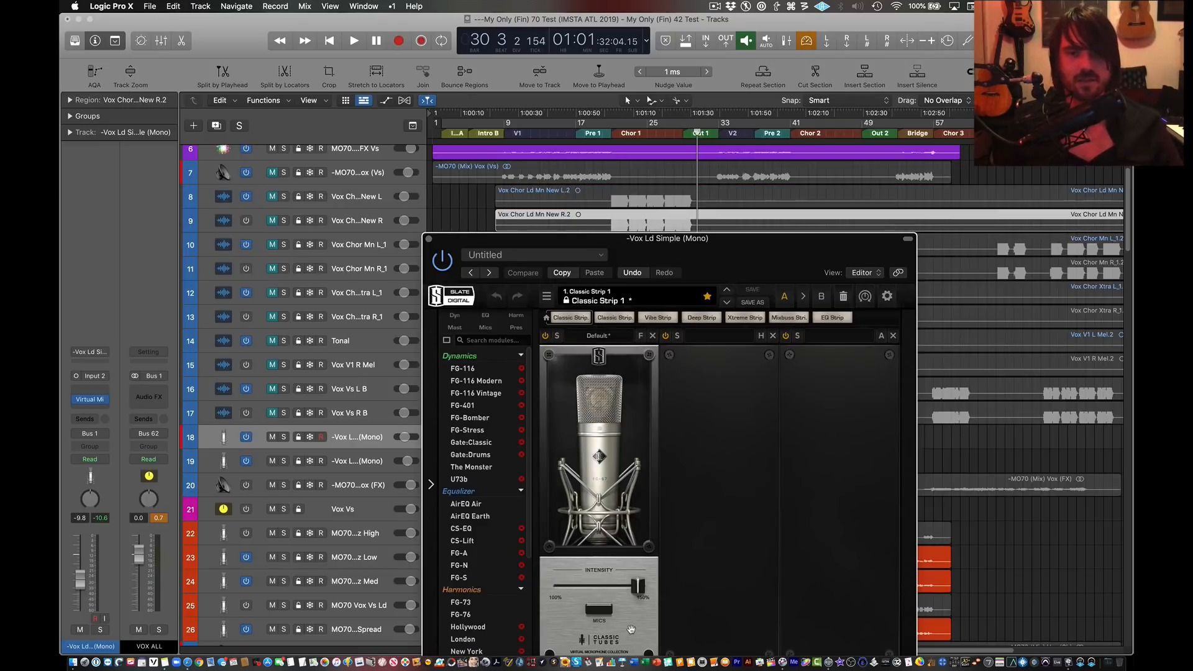
pyautogui.click(597, 612)
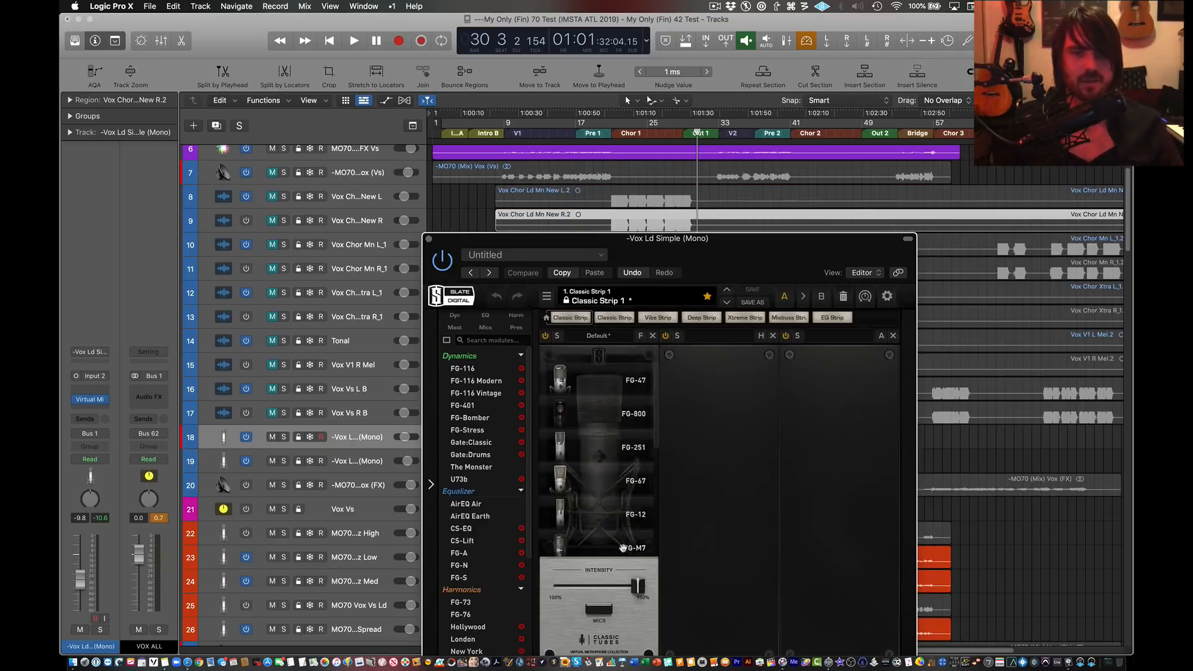
pyautogui.click(606, 612)
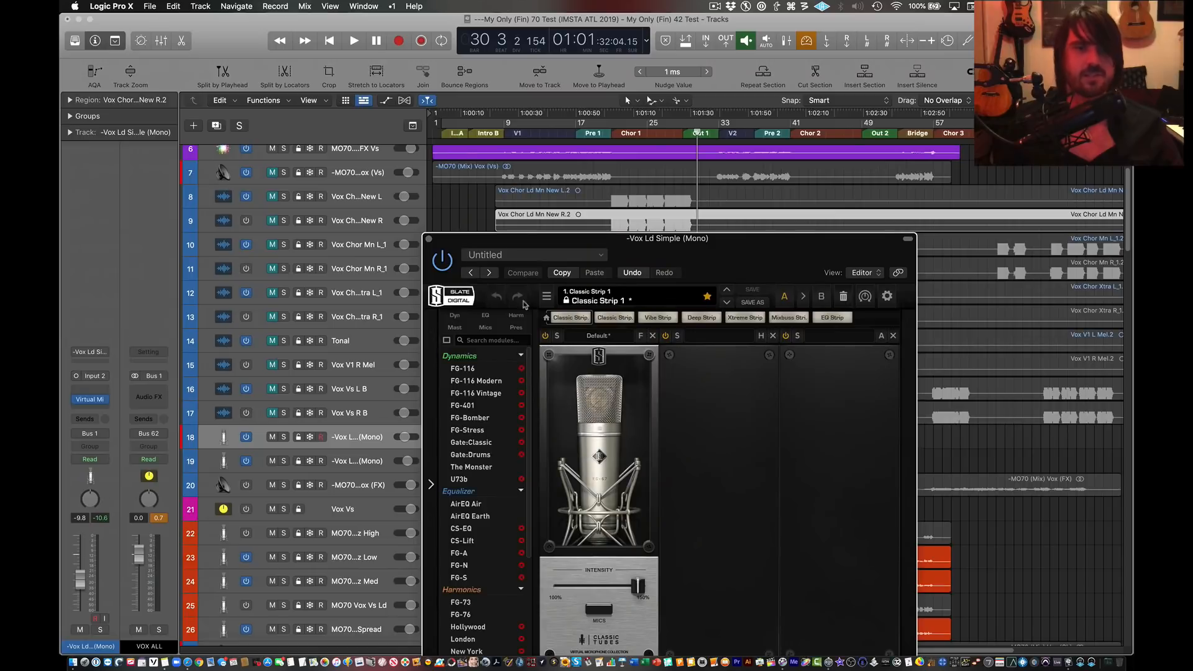
pyautogui.moveTo(494, 240); pyautogui.dragTo(582, 104)
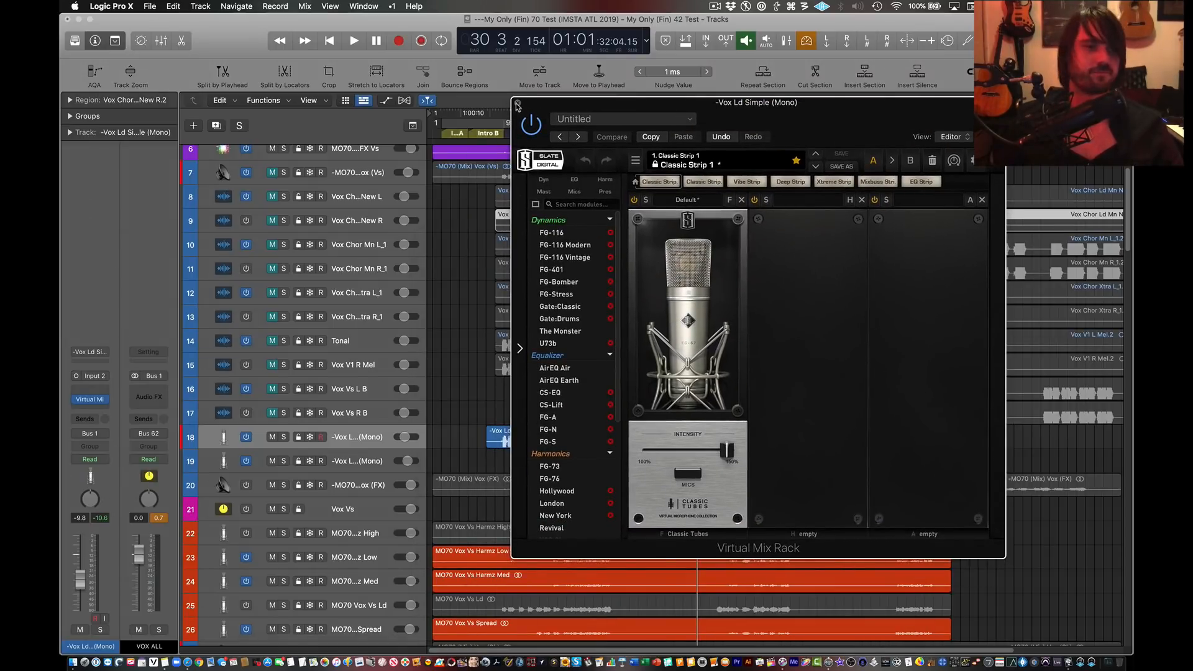
pyautogui.click(517, 104)
# Step: Insert Melodyne (ARA) in mono before the Virtual Mix Rack on track 18's lead vocal, then briefly run playback
pyautogui.click(372, 439)
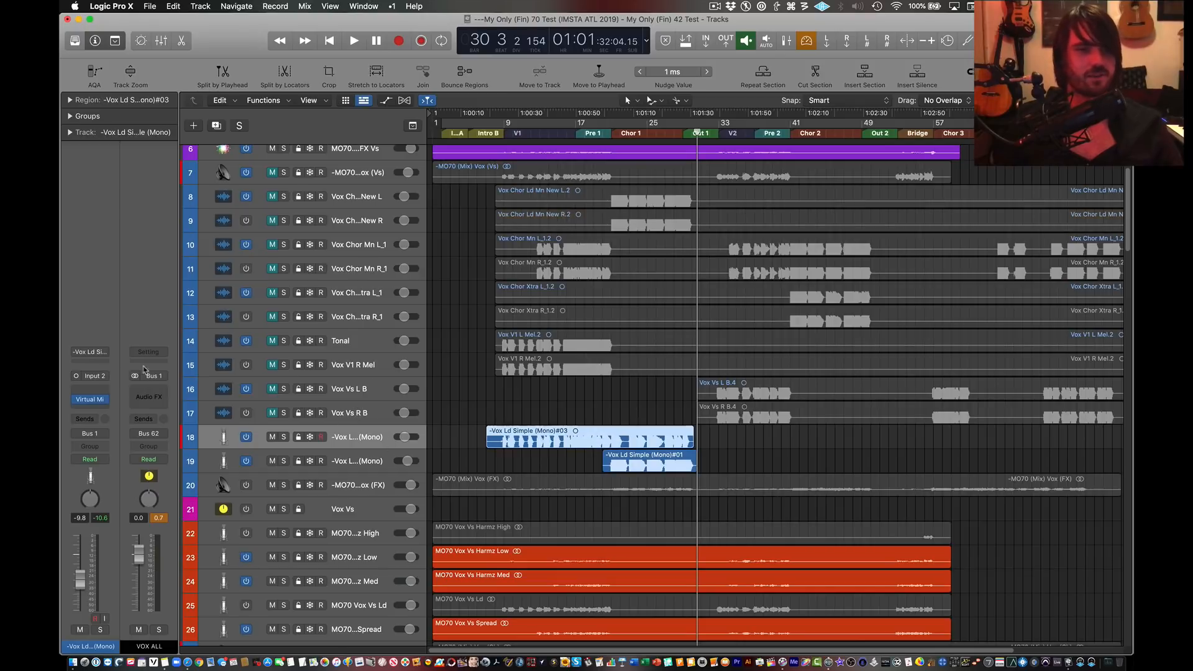
pyautogui.click(98, 389)
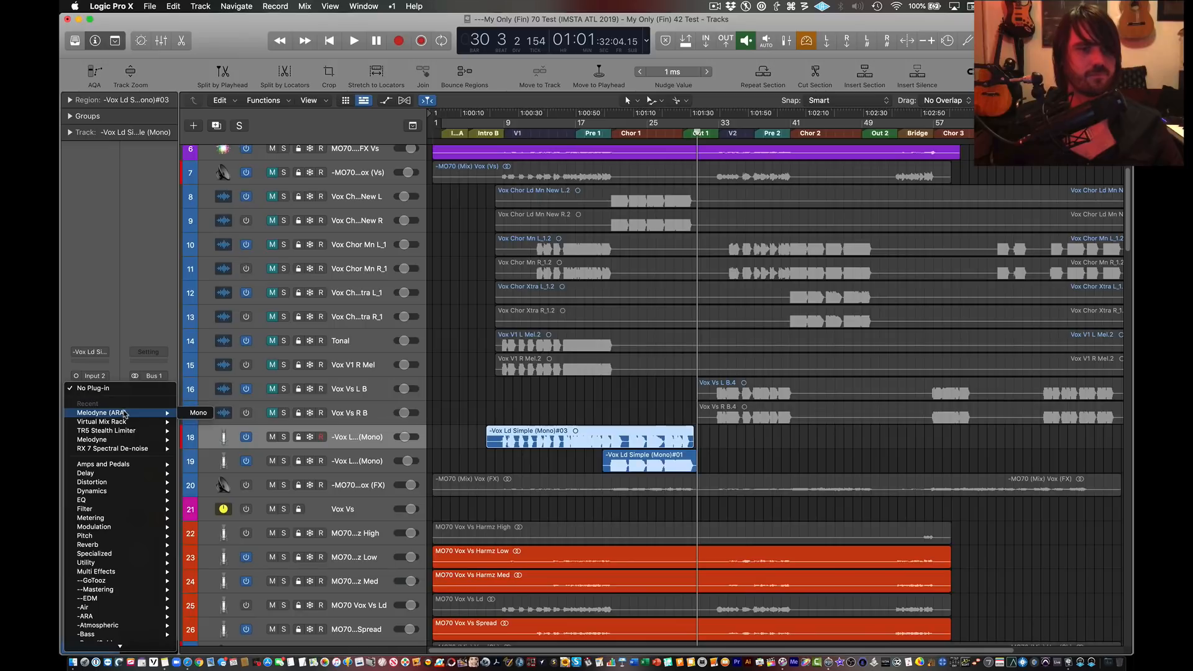
pyautogui.click(122, 412)
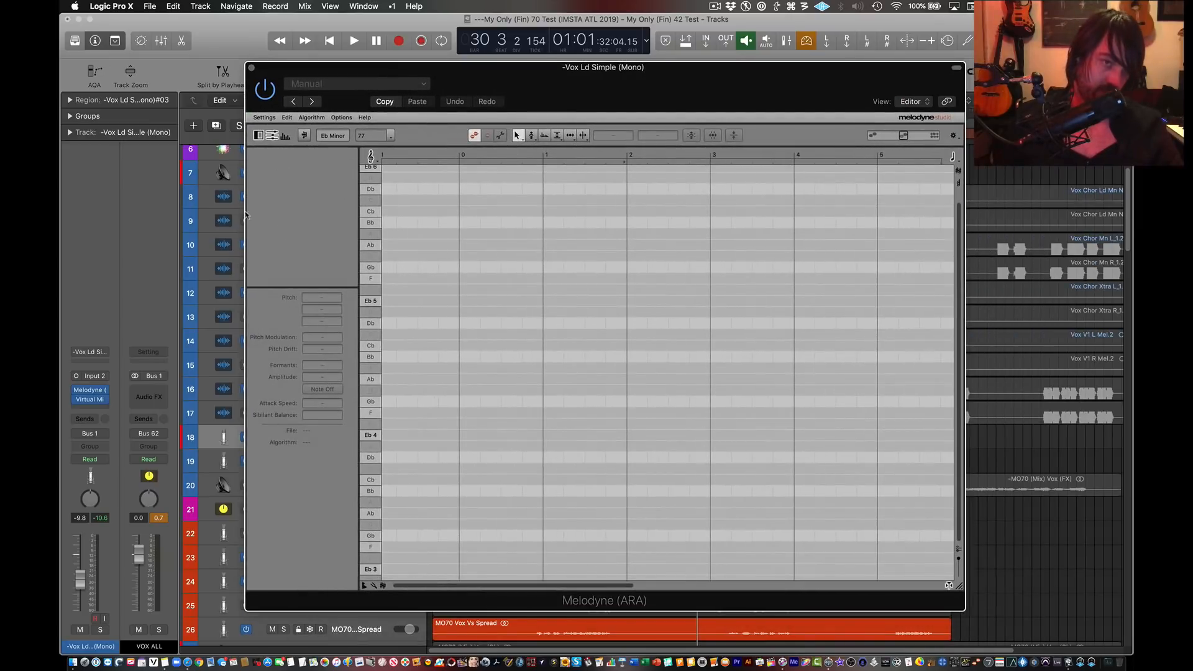
pyautogui.press('space')
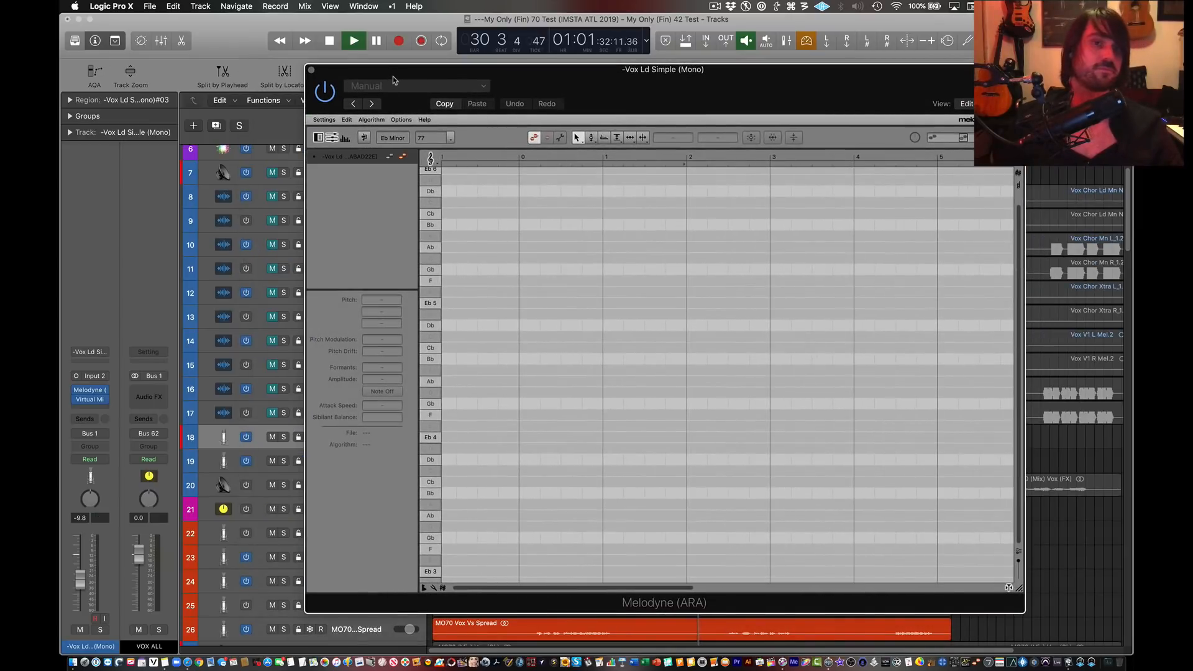
pyautogui.press('space')
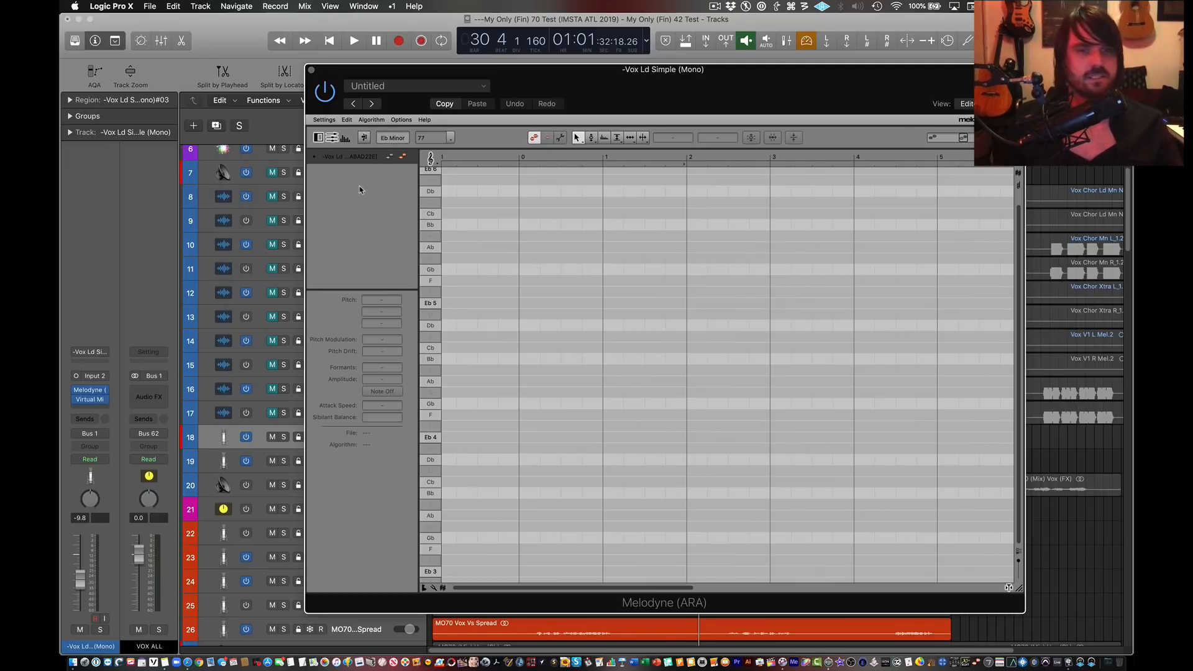
pyautogui.moveTo(505, 75); pyautogui.dragTo(483, 74)
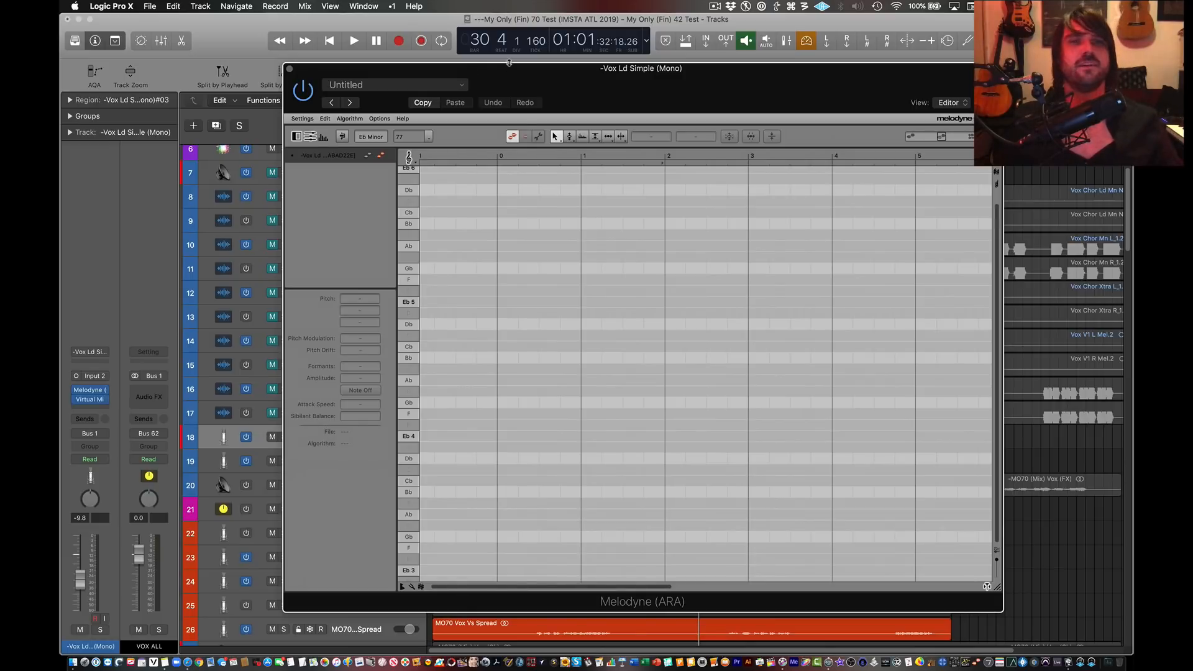
# Step: Insert Melodyne (ARA) on the second lead vocal, track 19, and close both Melodyne windows
pyautogui.moveTo(512, 77); pyautogui.dragTo(801, 72)
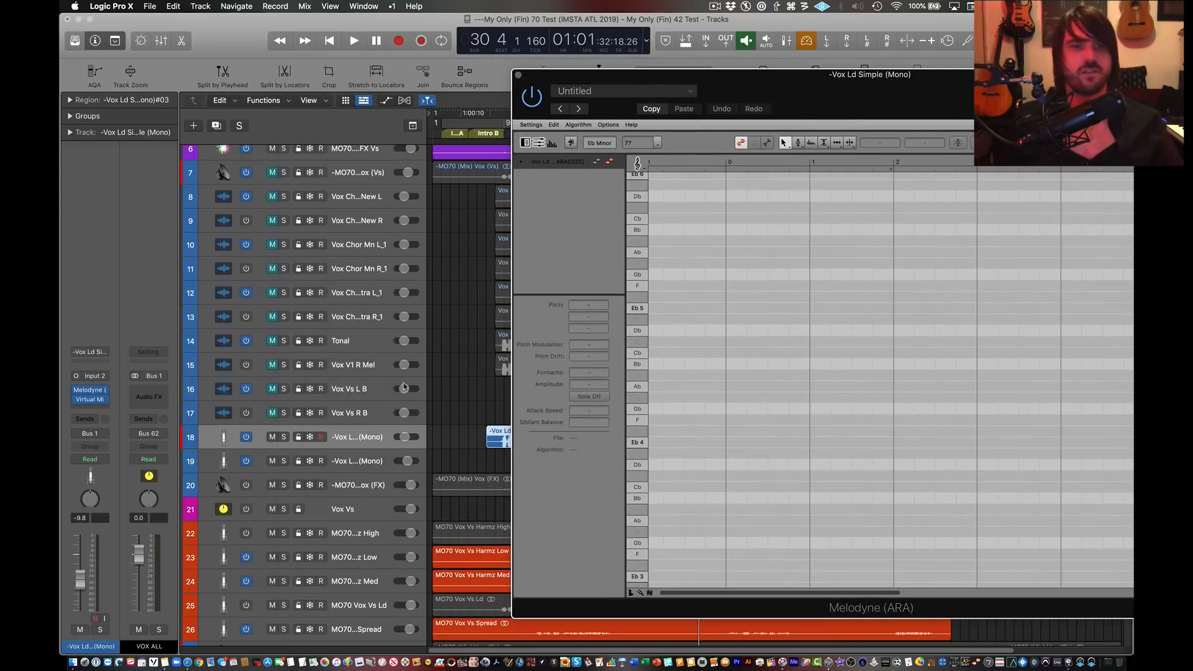
pyautogui.click(355, 461)
pyautogui.click(111, 393)
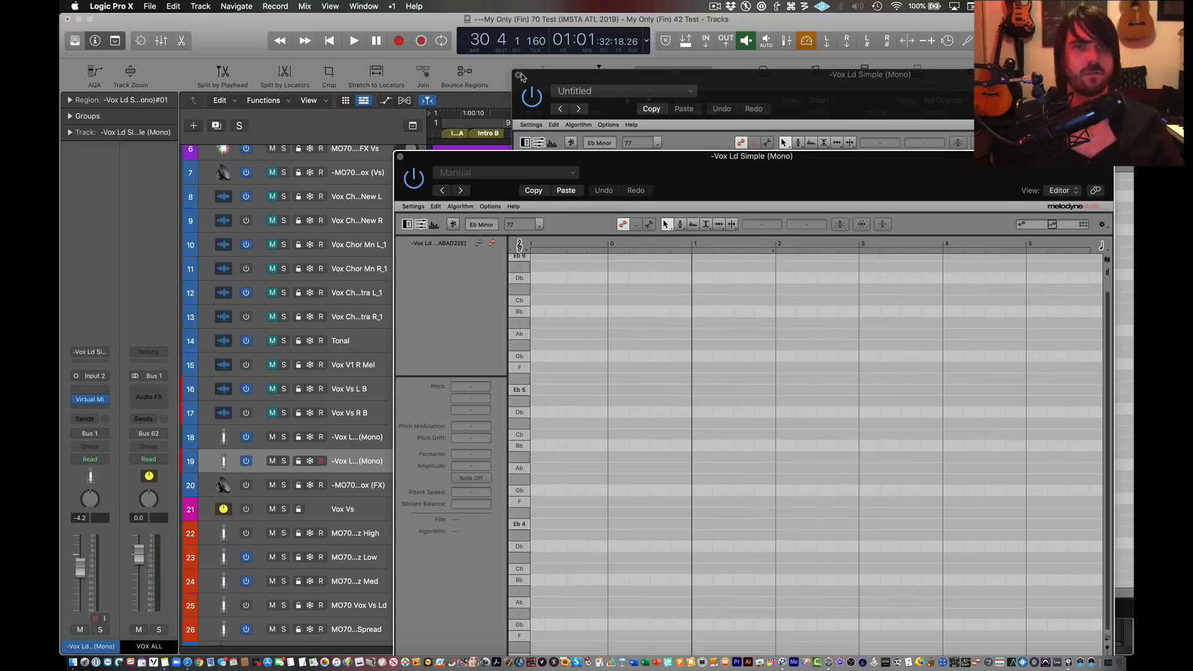
pyautogui.click(518, 74)
pyautogui.click(401, 159)
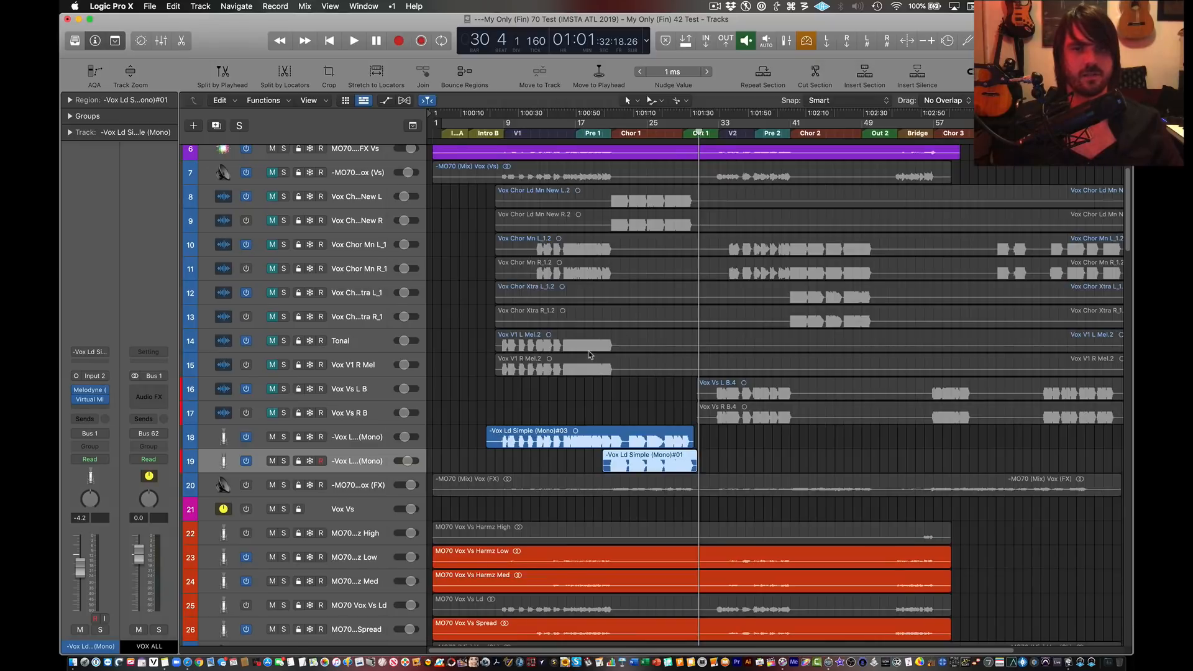
# Step: Insert Melodyne (ARA) on the Vox Chor Ld Mn New L track and close its window
pyautogui.scroll(3, 590, 346)
pyautogui.scroll(-3, 590, 346)
pyautogui.scroll(5, 590, 346)
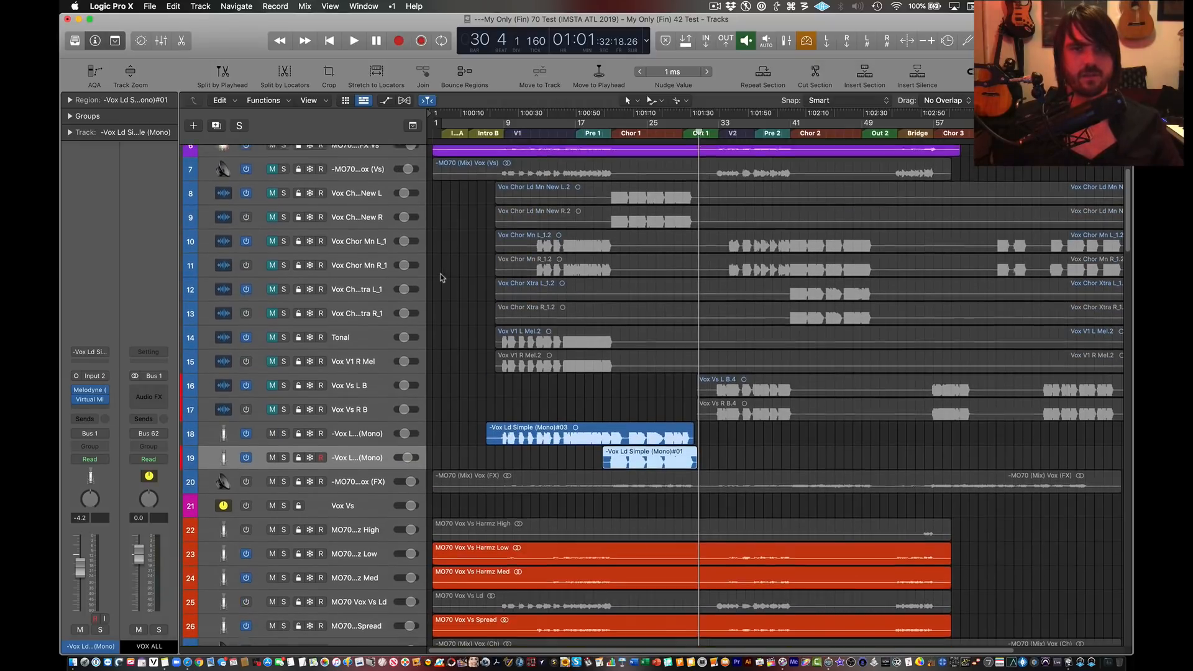
pyautogui.click(330, 330)
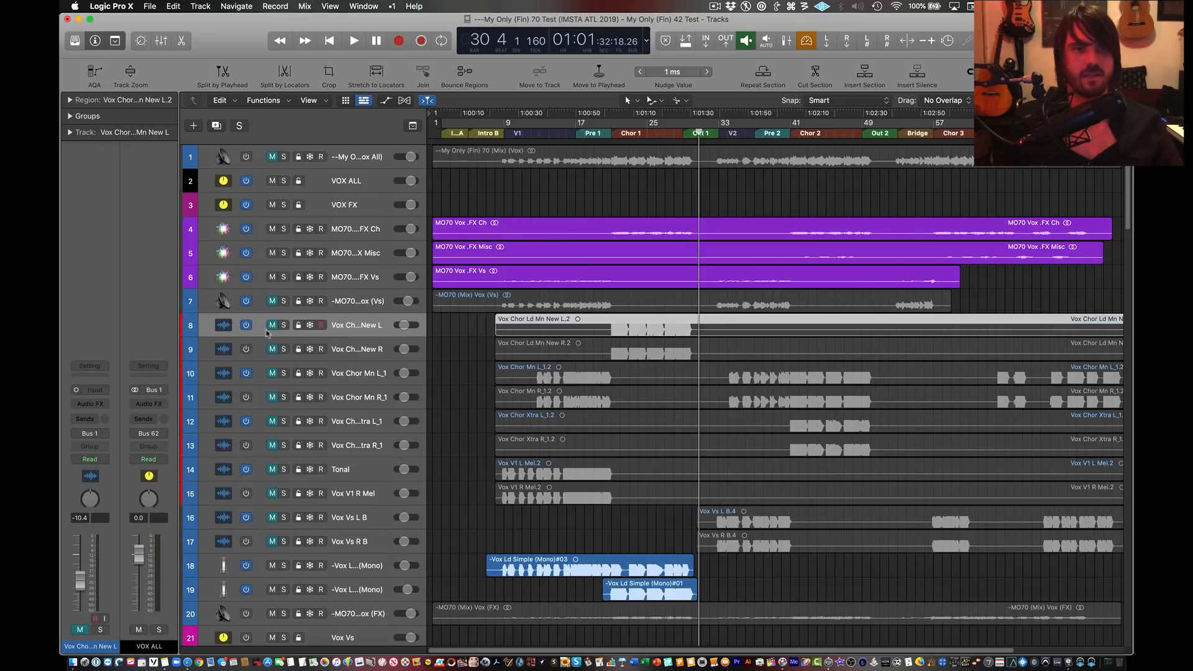
pyautogui.click(106, 405)
pyautogui.click(128, 428)
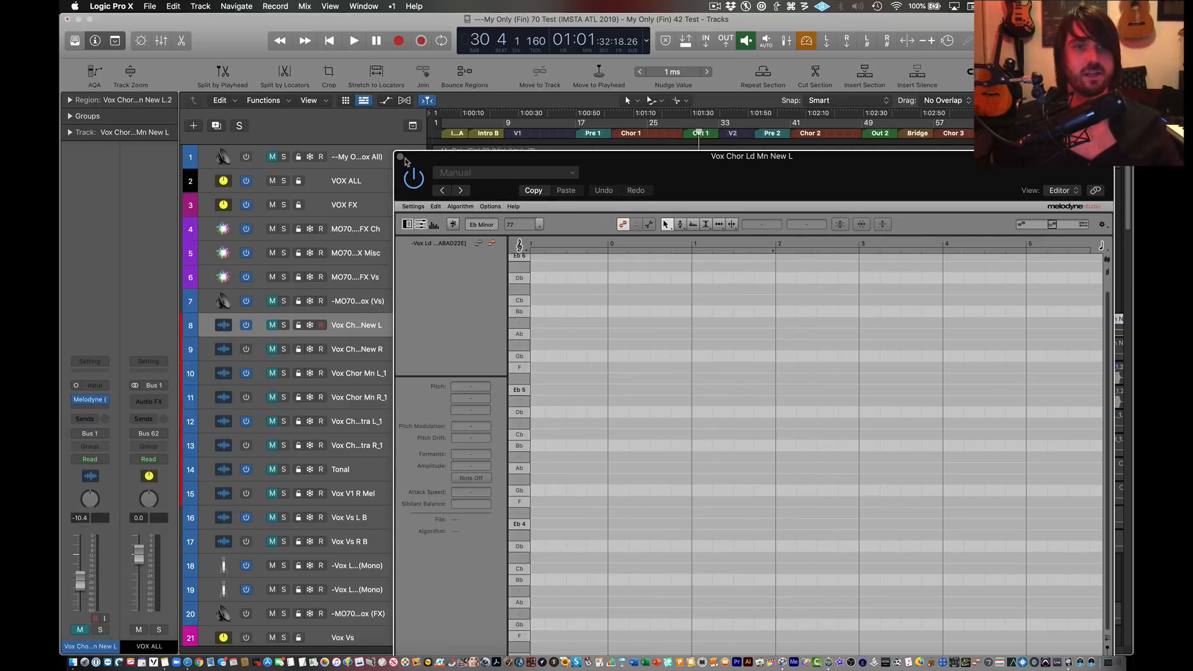
pyautogui.click(400, 156)
pyautogui.scroll(-15, 562, 345)
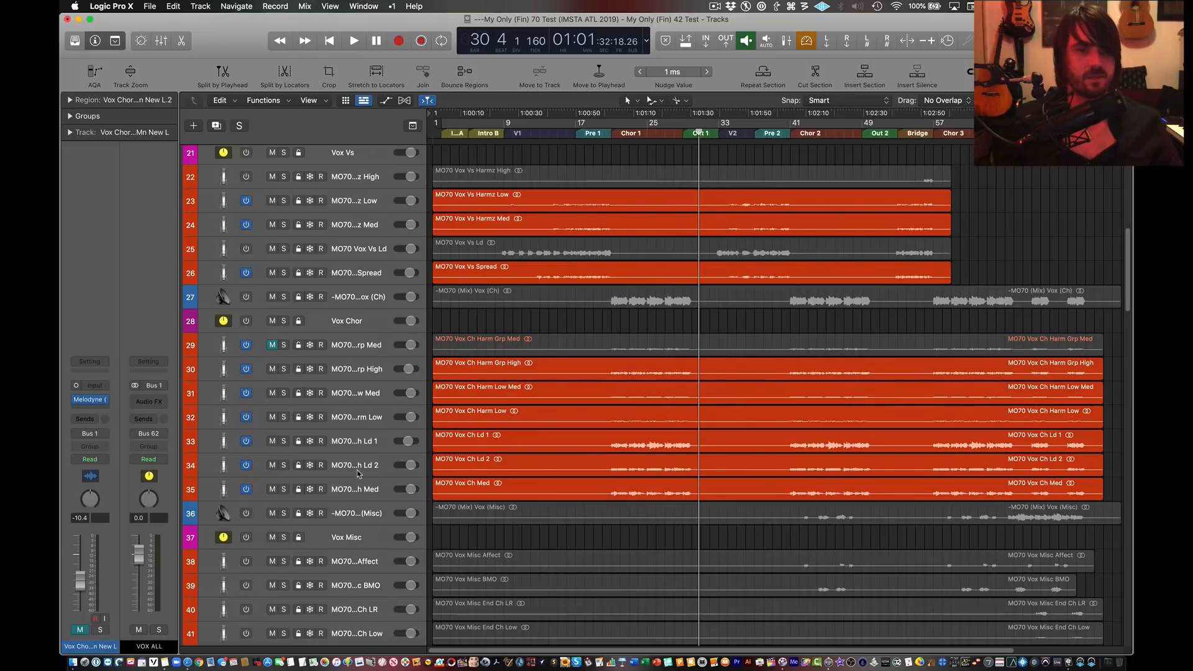
pyautogui.click(358, 474)
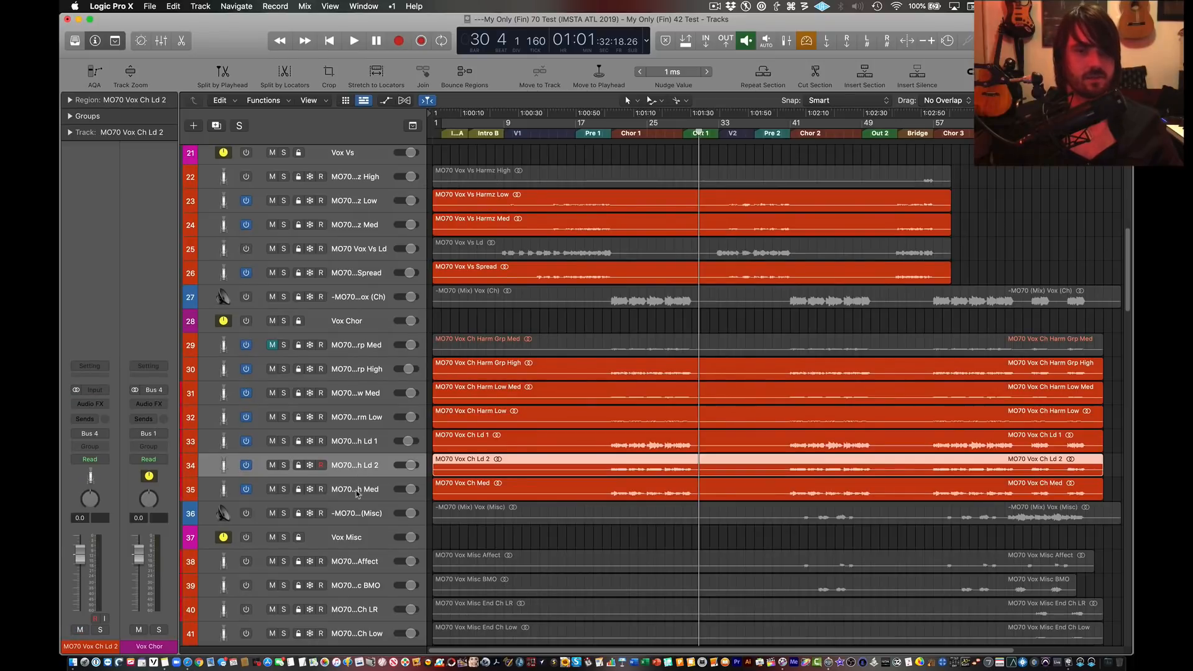
pyautogui.click(359, 491)
pyautogui.scroll(6, 527, 386)
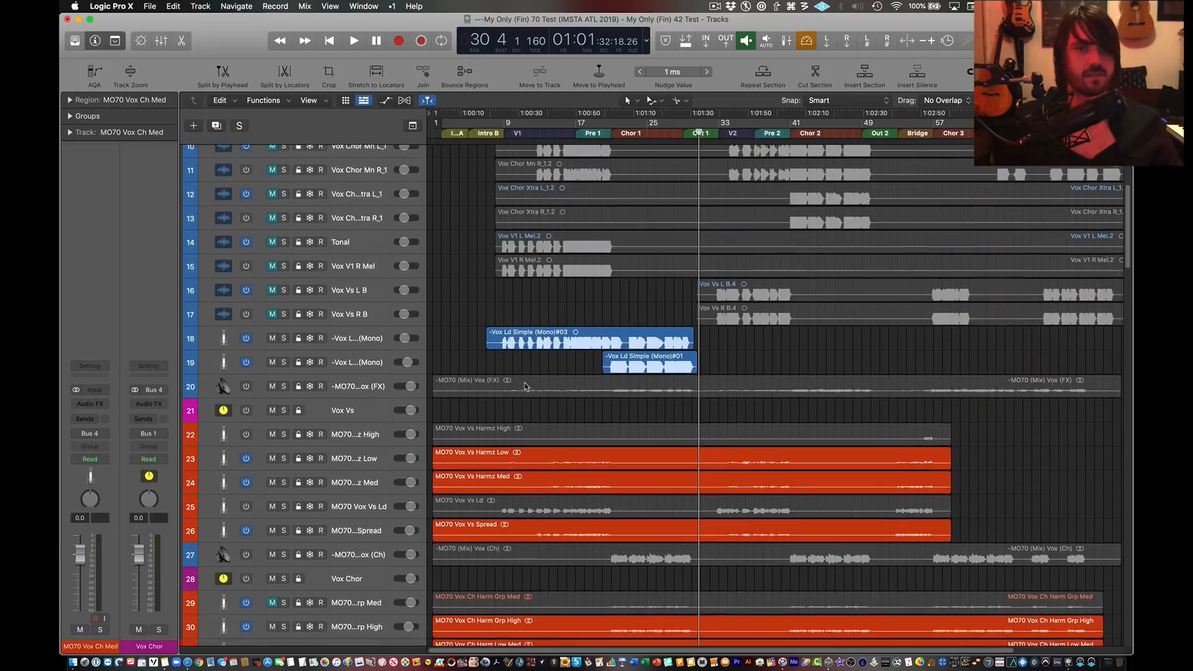
pyautogui.scroll(10, 596, 199)
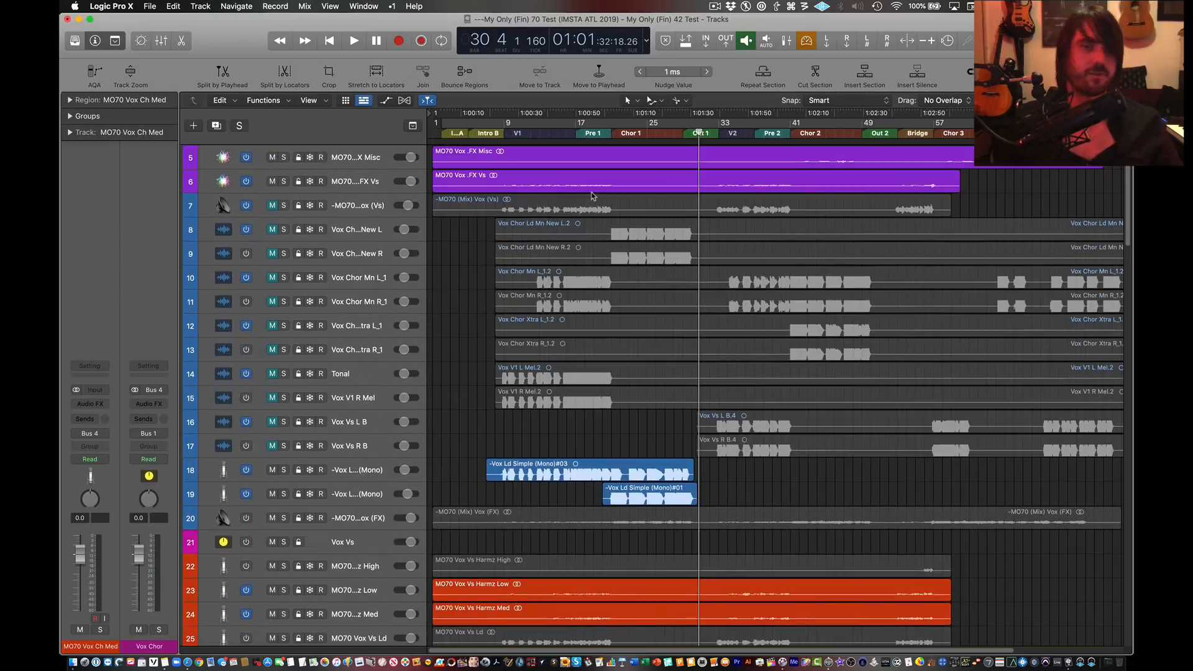
# Step: Reopen Melodyne on track 18's lead vocal and go through the three tracks in its track list
pyautogui.click(289, 477)
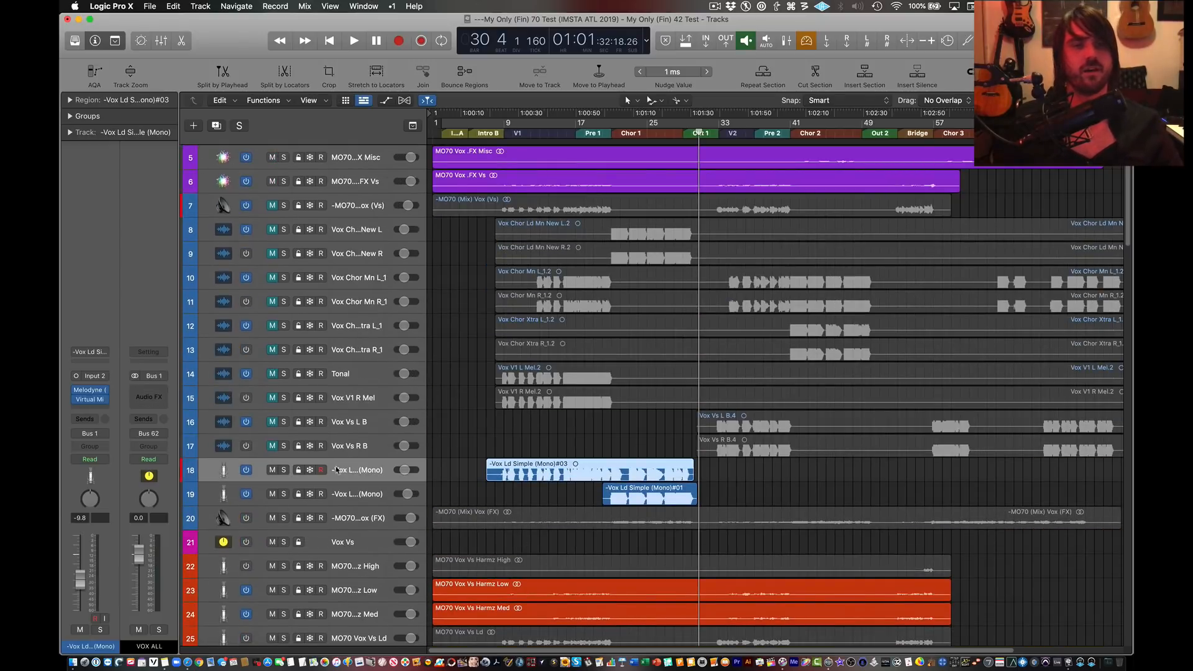
pyautogui.click(90, 393)
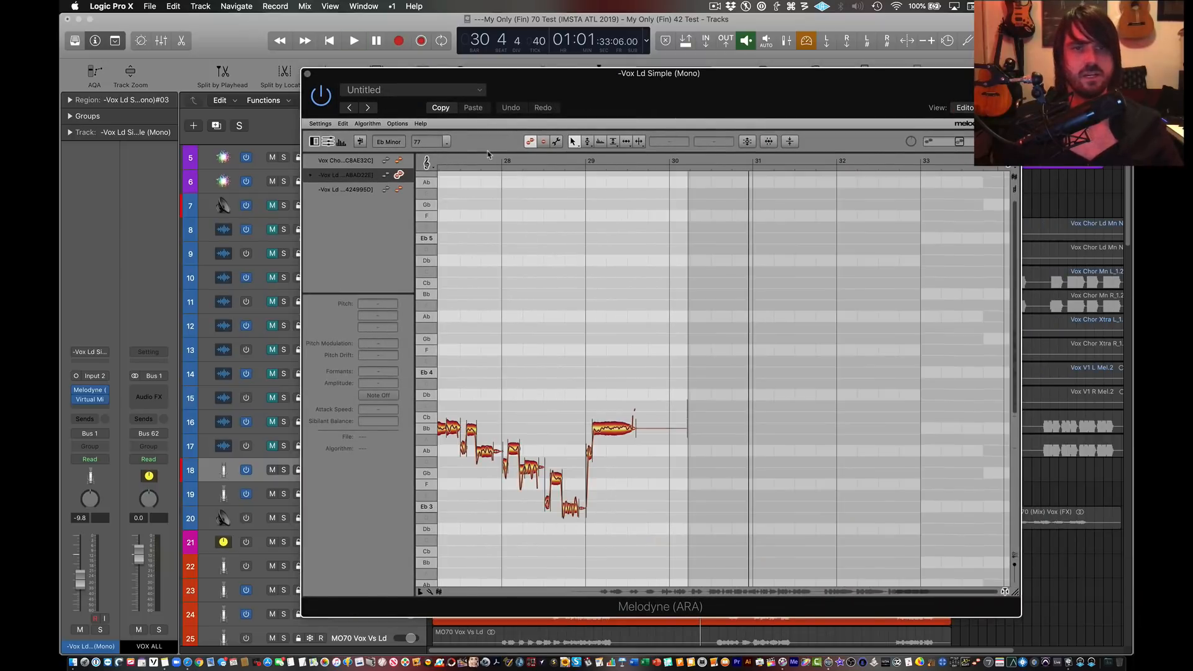
pyautogui.click(354, 160)
pyautogui.click(351, 174)
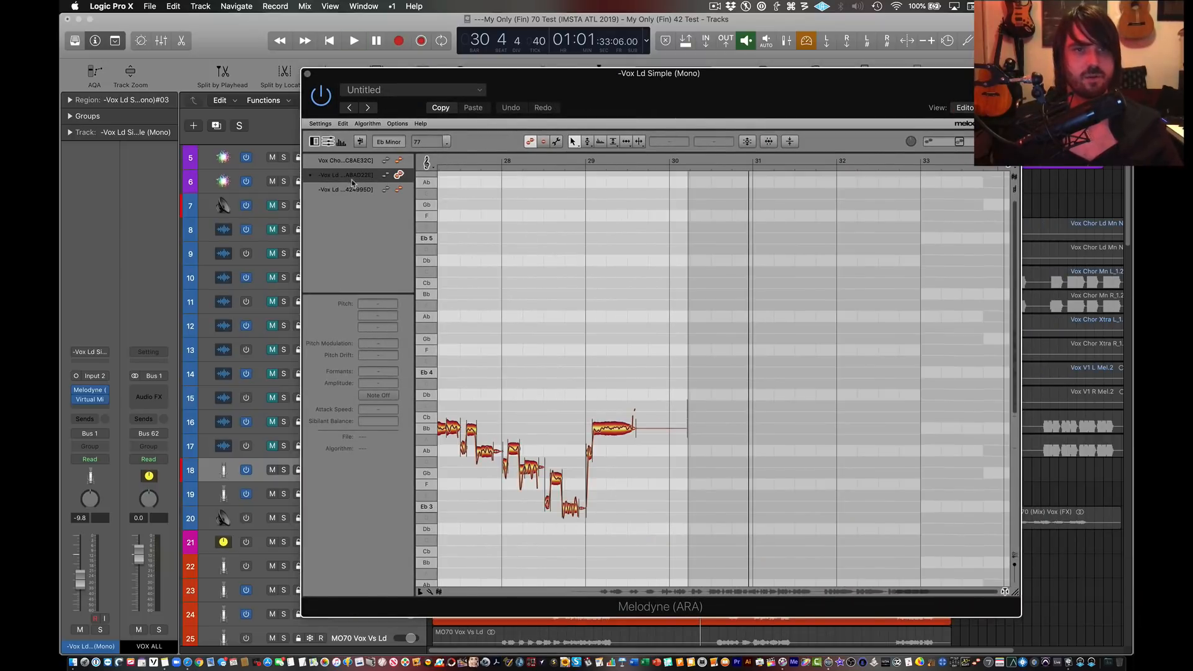
pyautogui.click(350, 188)
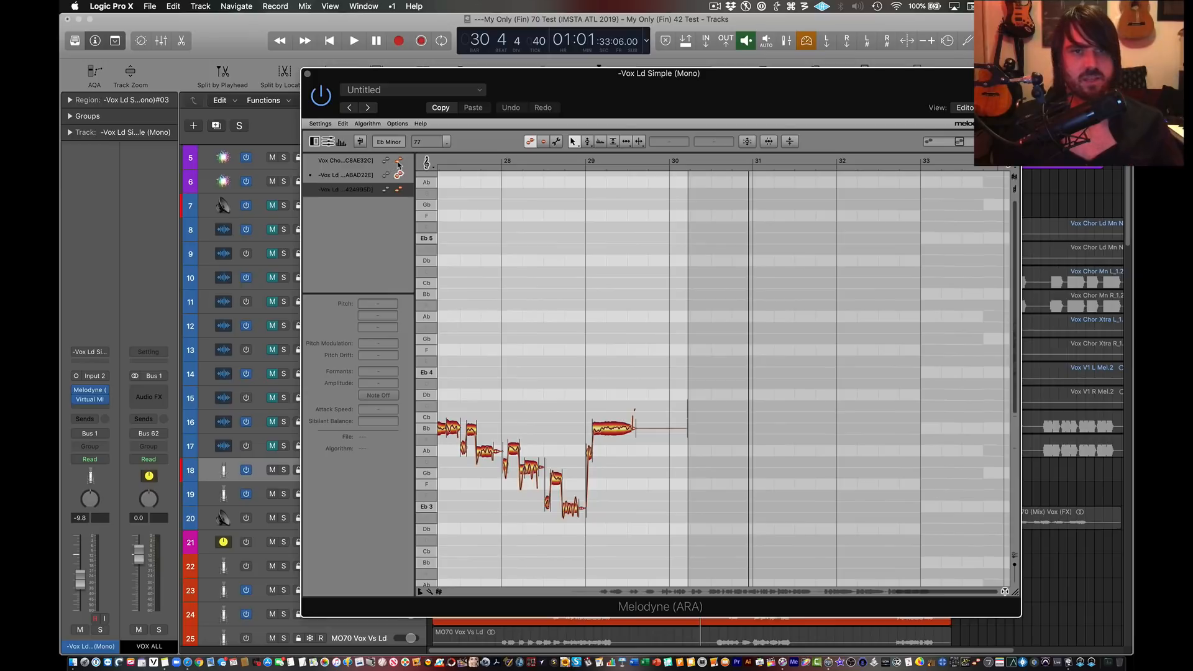
# Step: Show the Vox Chor track's notes for editing in Melodyne, inspect one note and compare the reference view before returning to edit mode
pyautogui.click(403, 161)
pyautogui.click(399, 160)
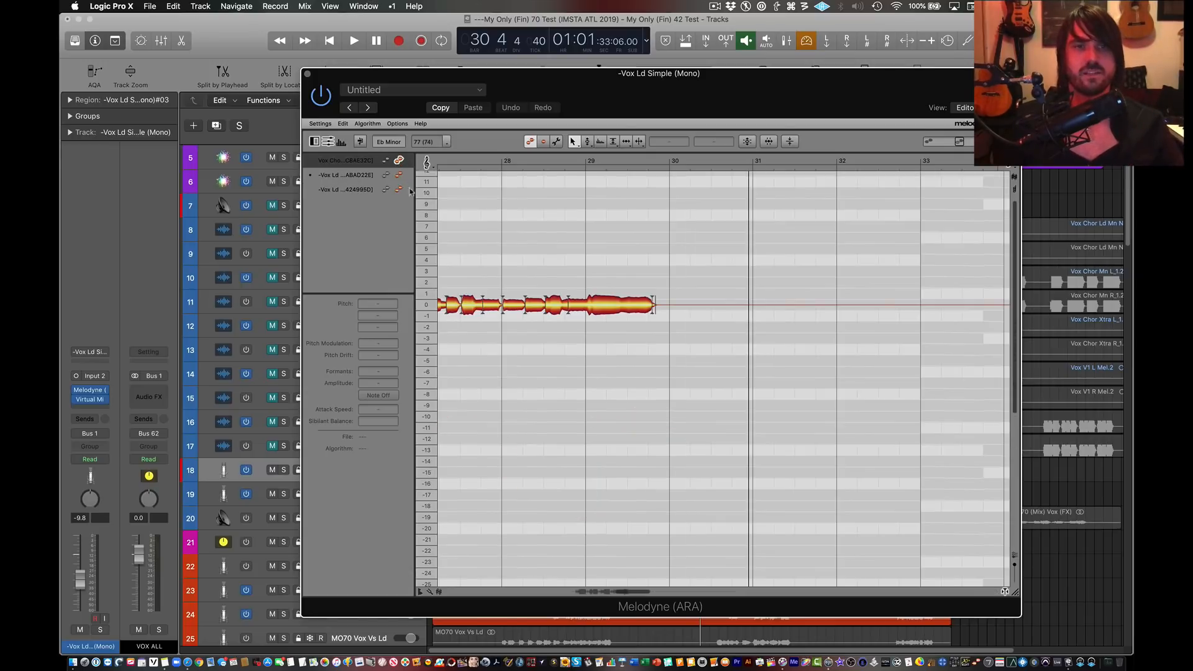
pyautogui.click(560, 307)
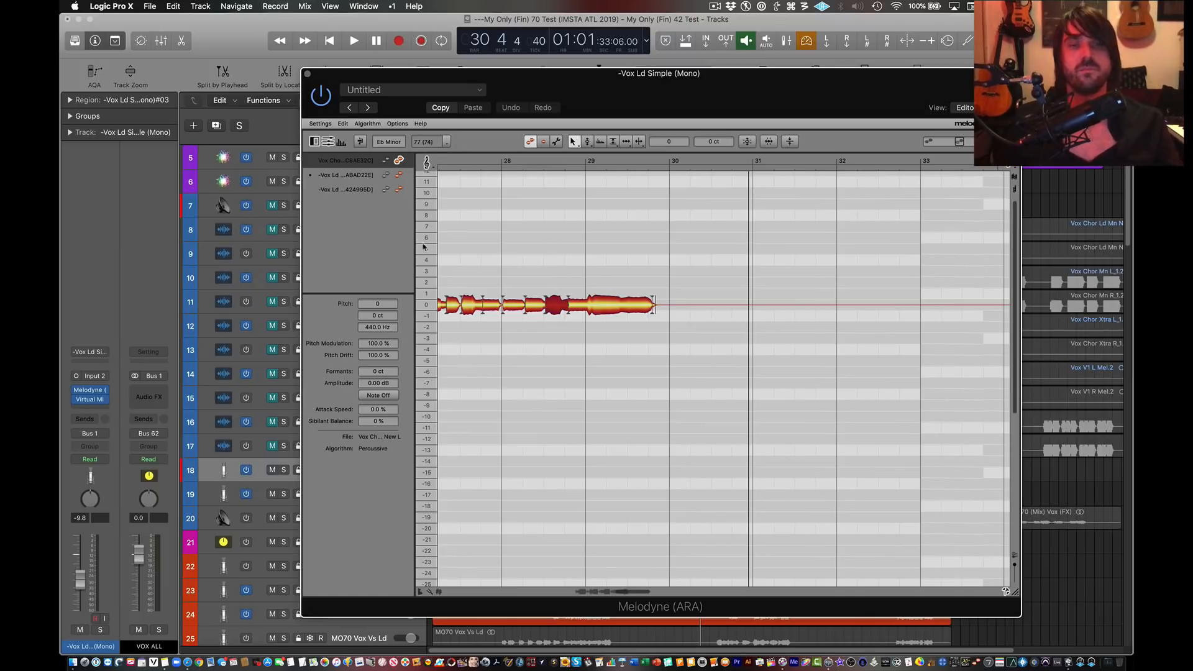
pyautogui.click(386, 161)
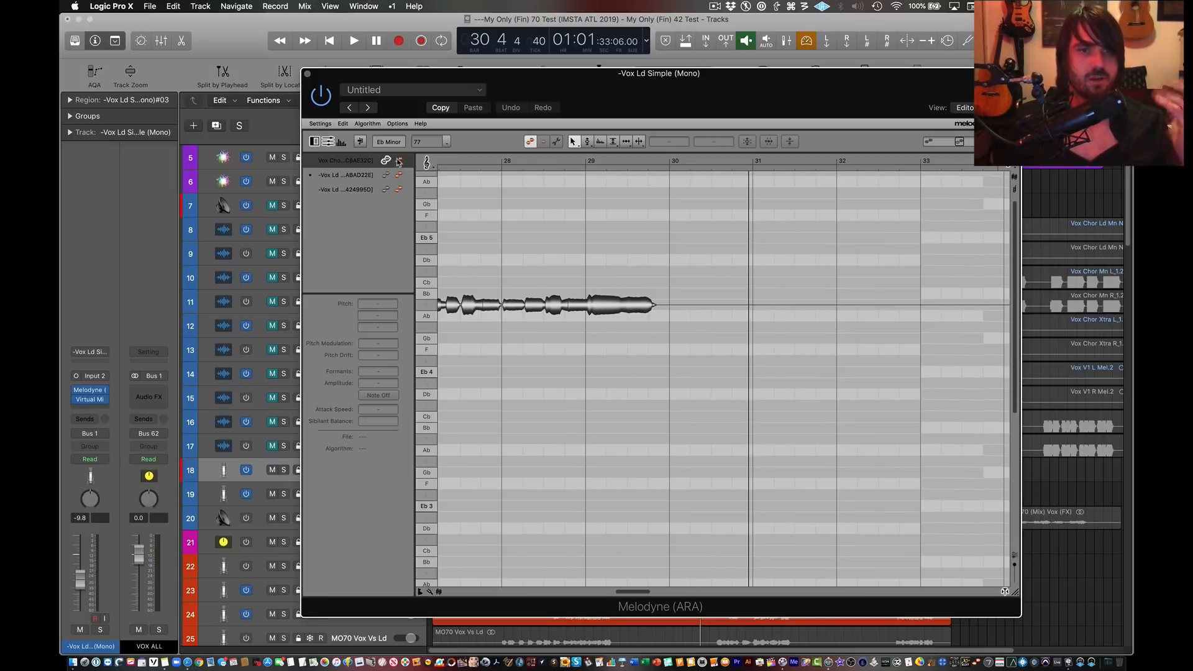
pyautogui.click(359, 160)
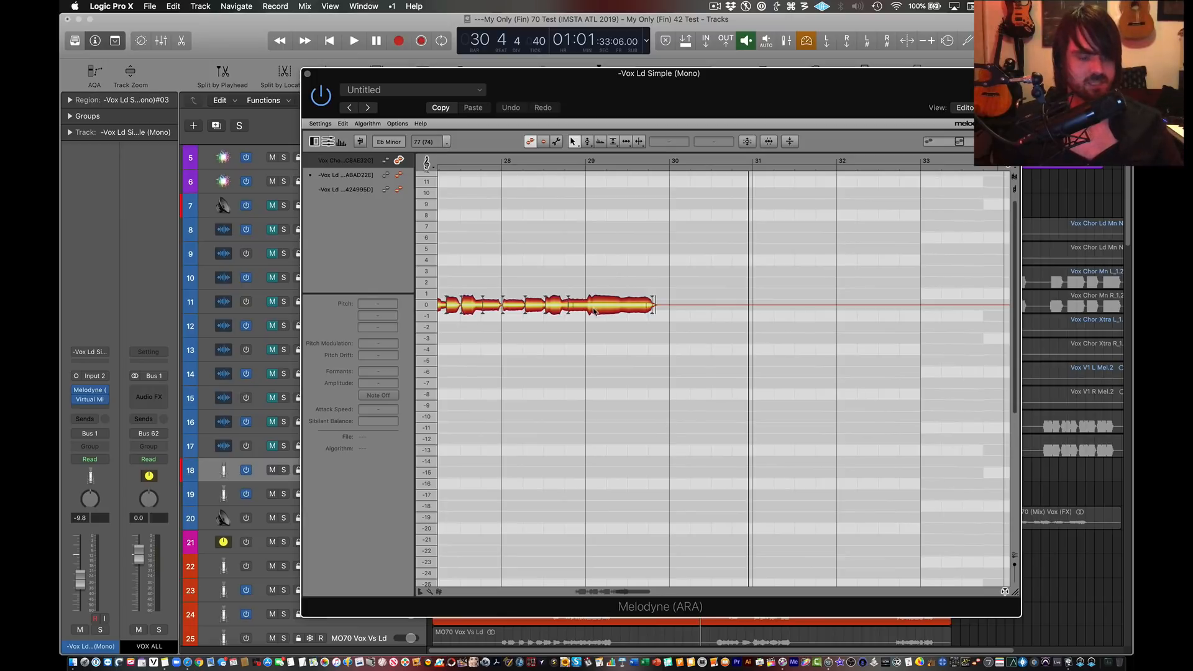
# Step: Select all of the Vox Chor track's notes, change their algorithm to Melodic and redetect the audio
pyautogui.hscroll(-10, 593, 311)
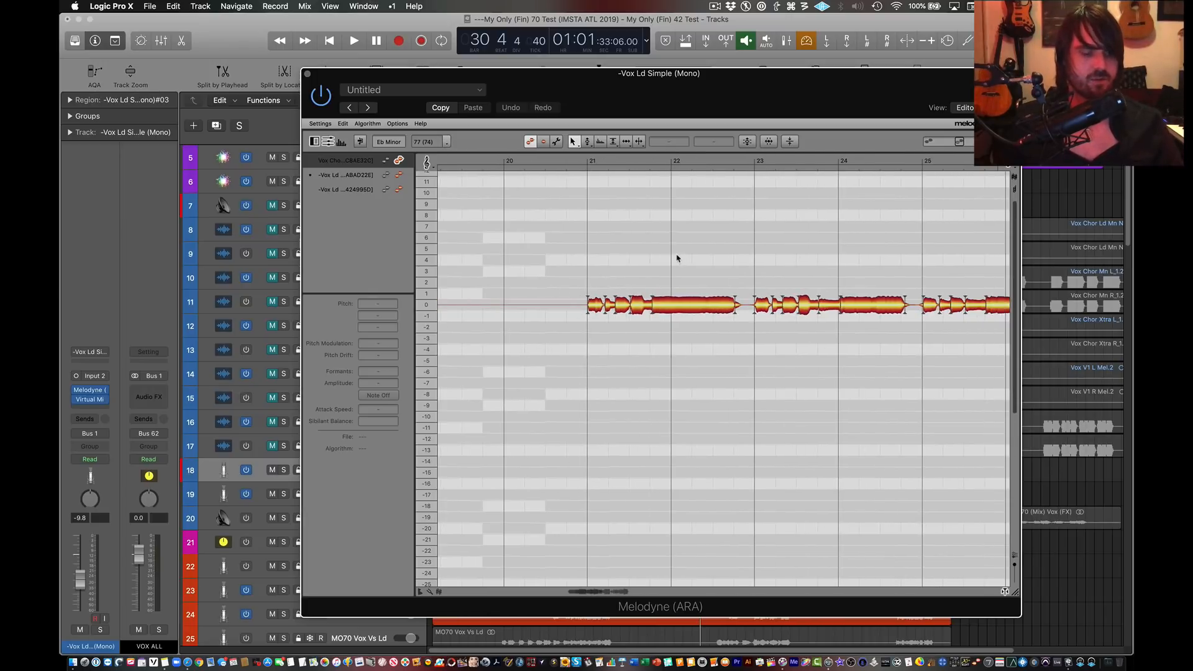
pyautogui.press('super+a')
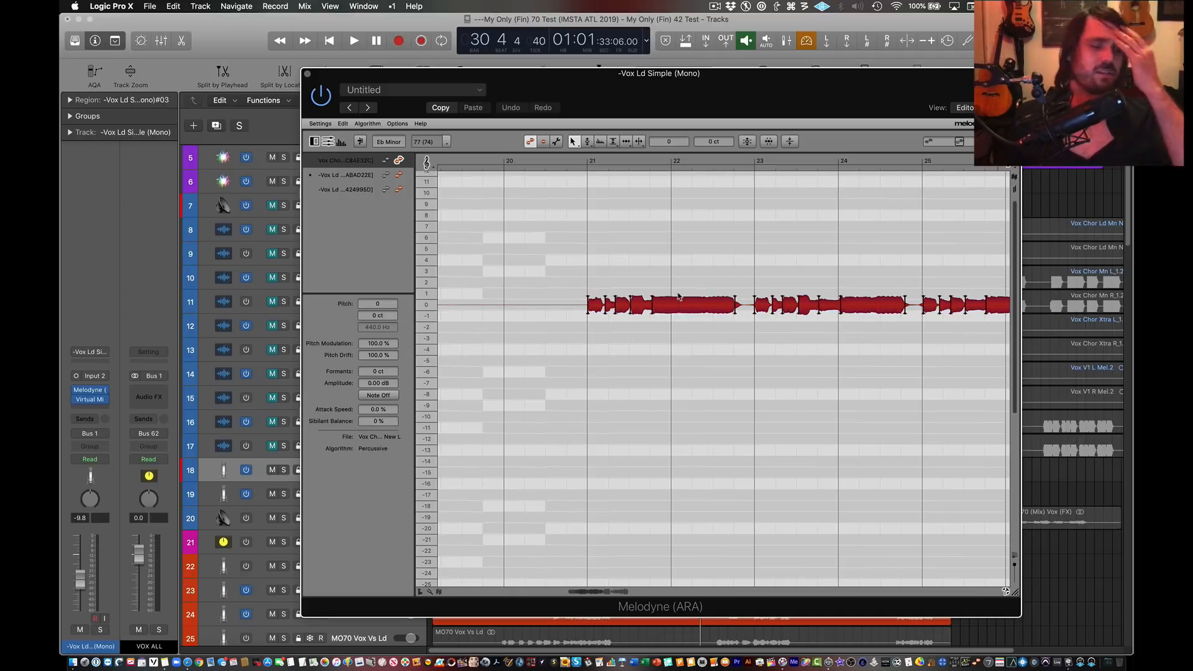
pyautogui.click(367, 123)
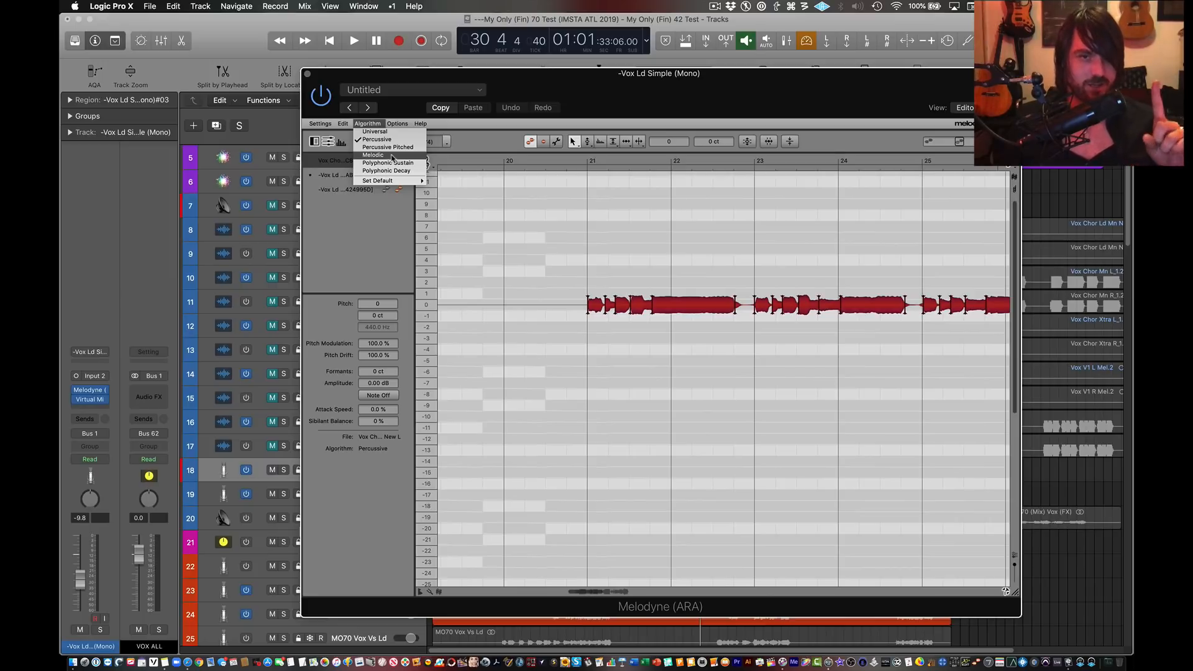
pyautogui.click(391, 155)
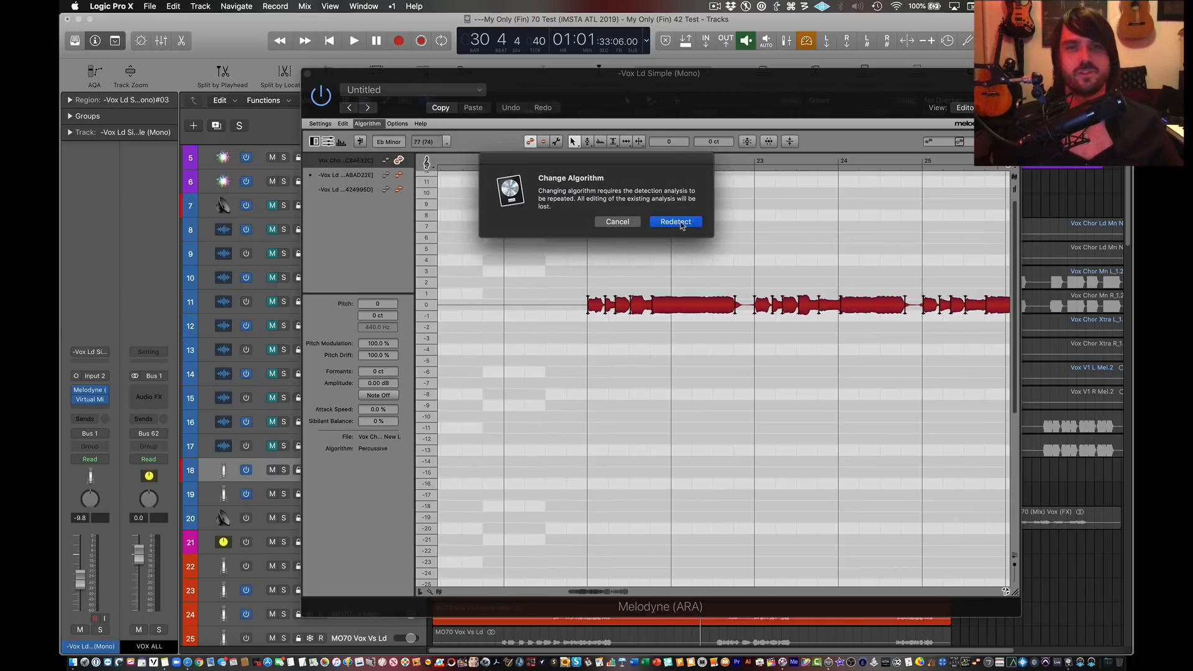
pyautogui.click(678, 222)
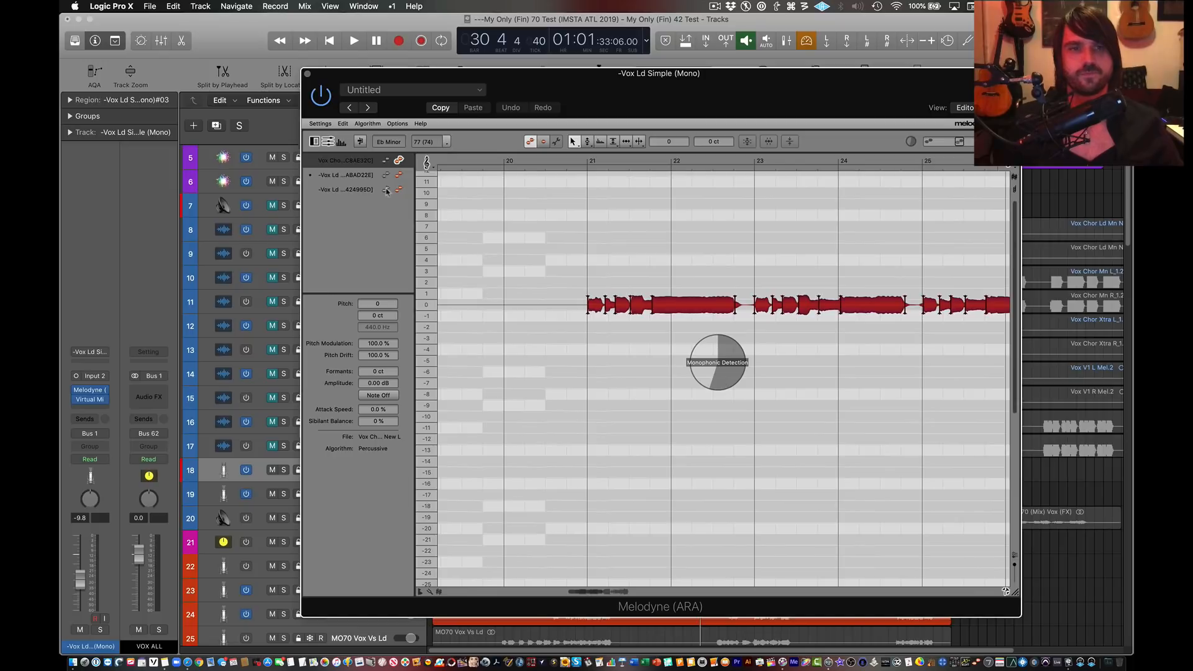
# Step: Move the Melodyne window off the track headers and rename track 18 as Lead and track 19 as Harmony
pyautogui.moveTo(412, 75); pyautogui.dragTo(717, 85)
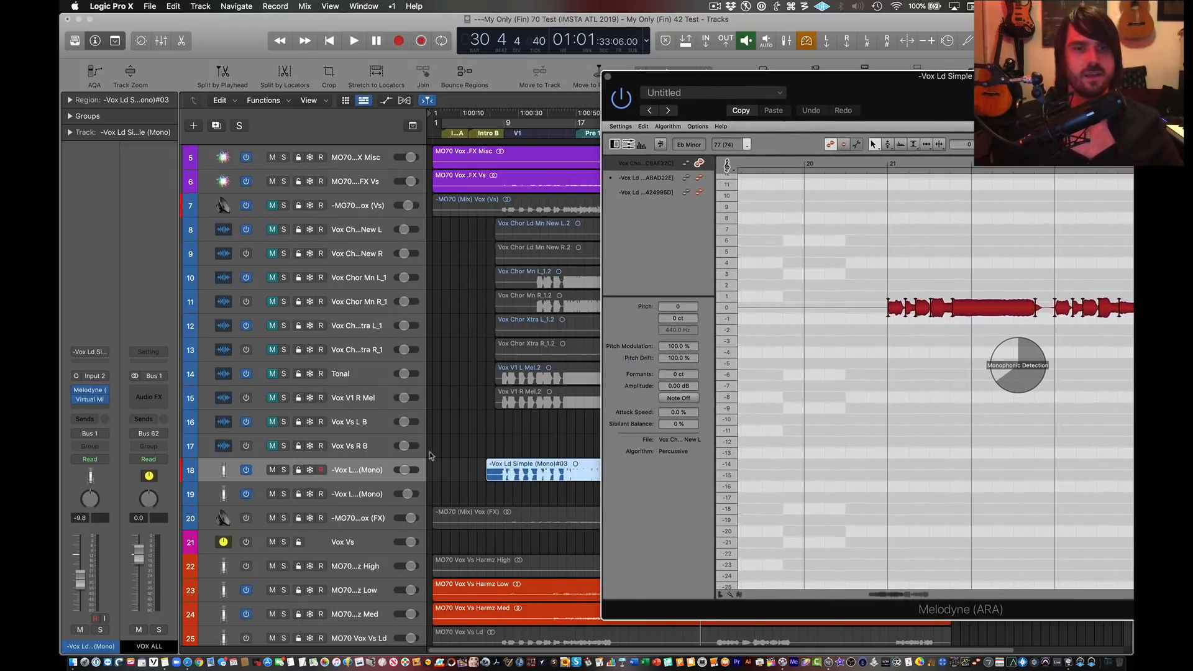
pyautogui.doubleClick(370, 473)
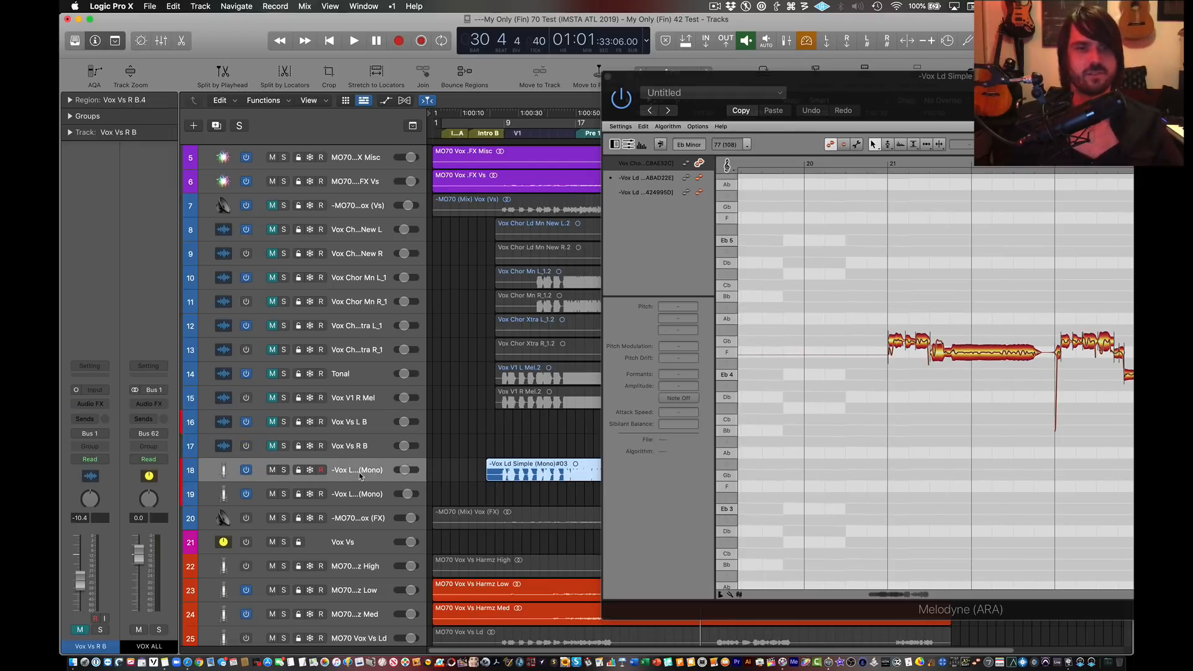
pyautogui.write('Lead')
pyautogui.press('Tab')
pyautogui.write('Ha')
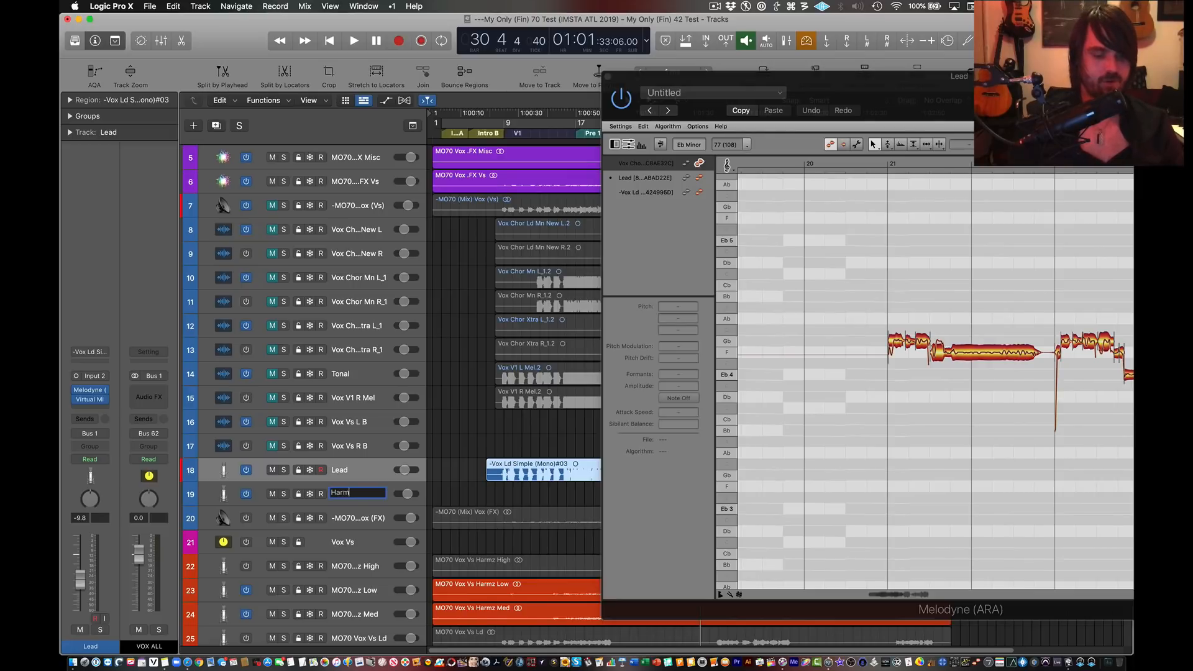
pyautogui.press('Return')
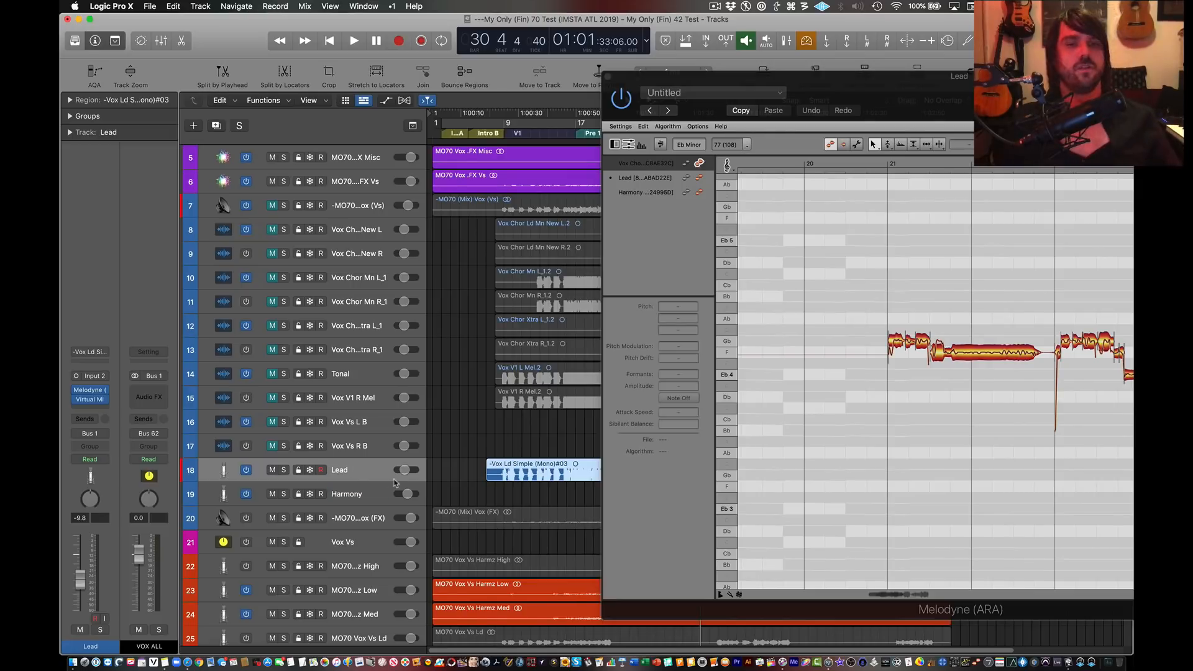
# Step: Switch Melodyne's note editor to the Lead track in edit mode
pyautogui.click(446, 426)
pyautogui.click(696, 192)
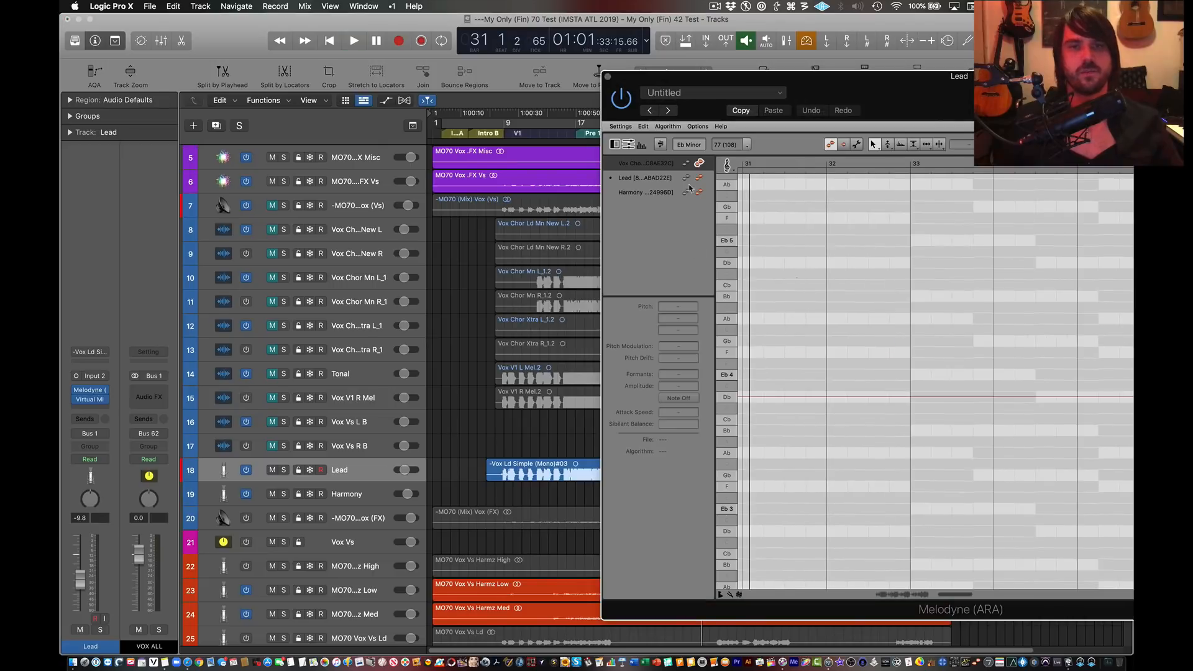
pyautogui.click(646, 194)
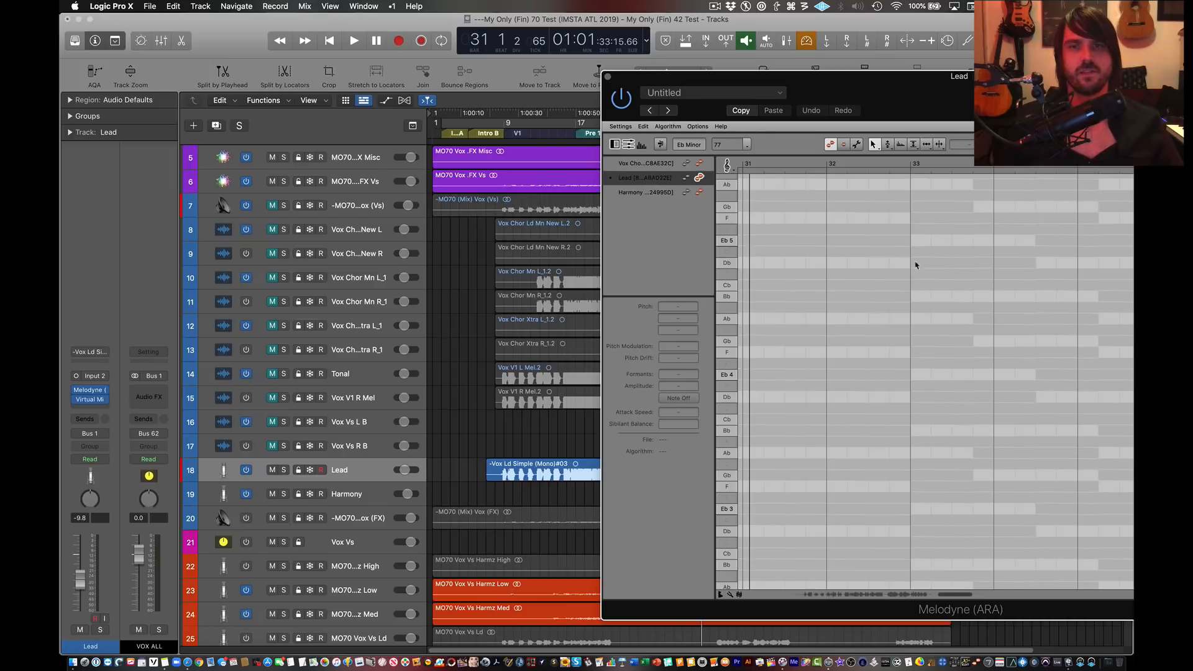
# Step: Move the playhead to bar 13 to show the Lead notes, and show the Harmony track's notes in edit mode from bar 23
pyautogui.click(539, 133)
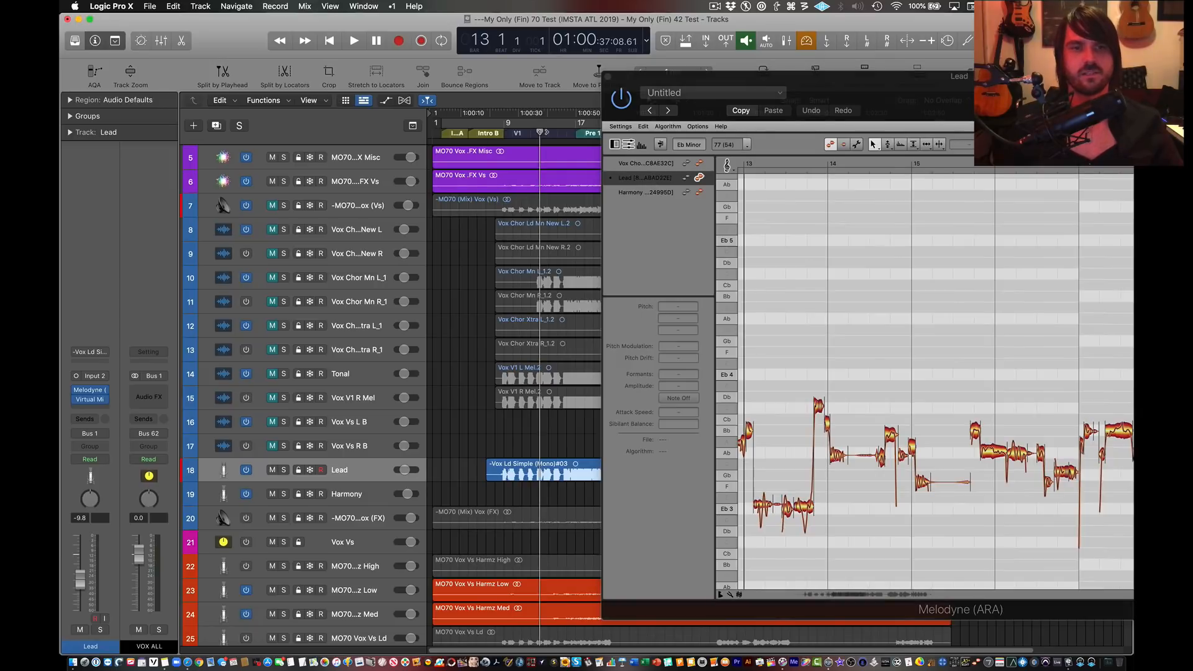
pyautogui.click(901, 333)
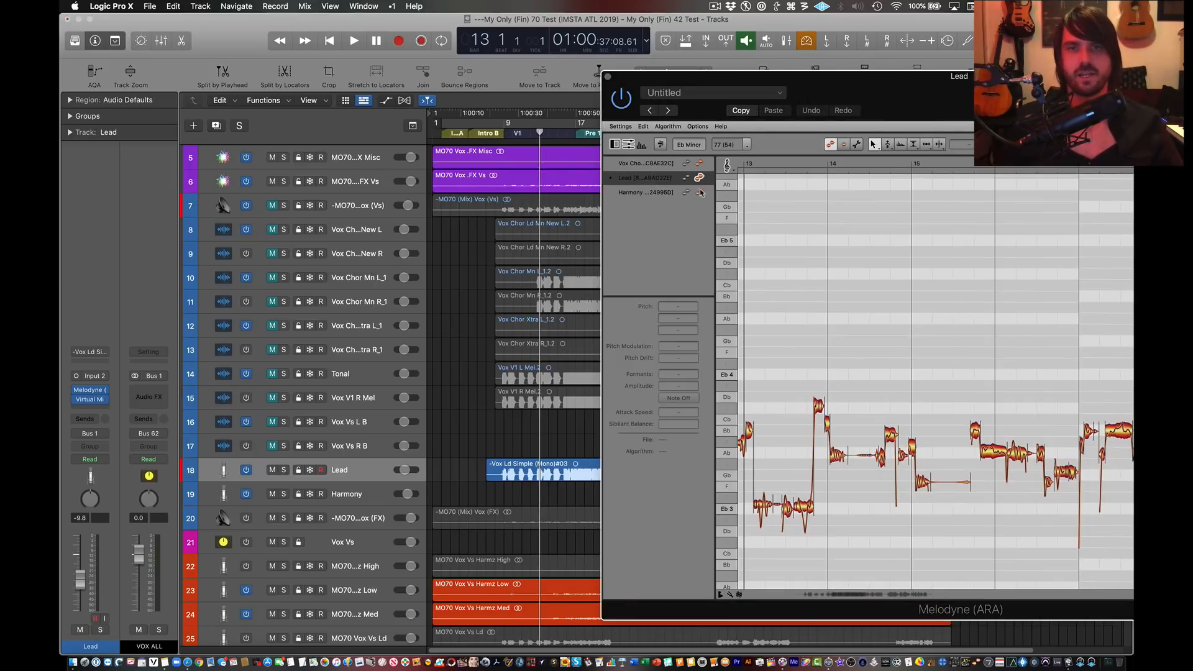
pyautogui.click(700, 192)
pyautogui.hscroll(5, 513, 444)
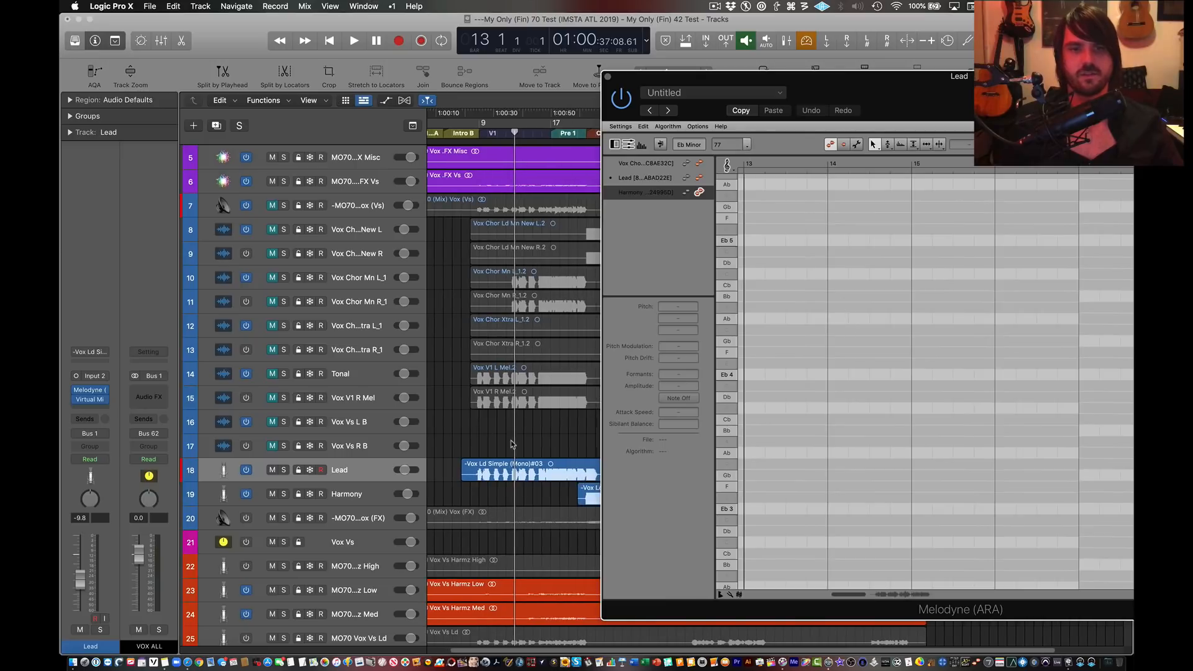
pyautogui.click(576, 132)
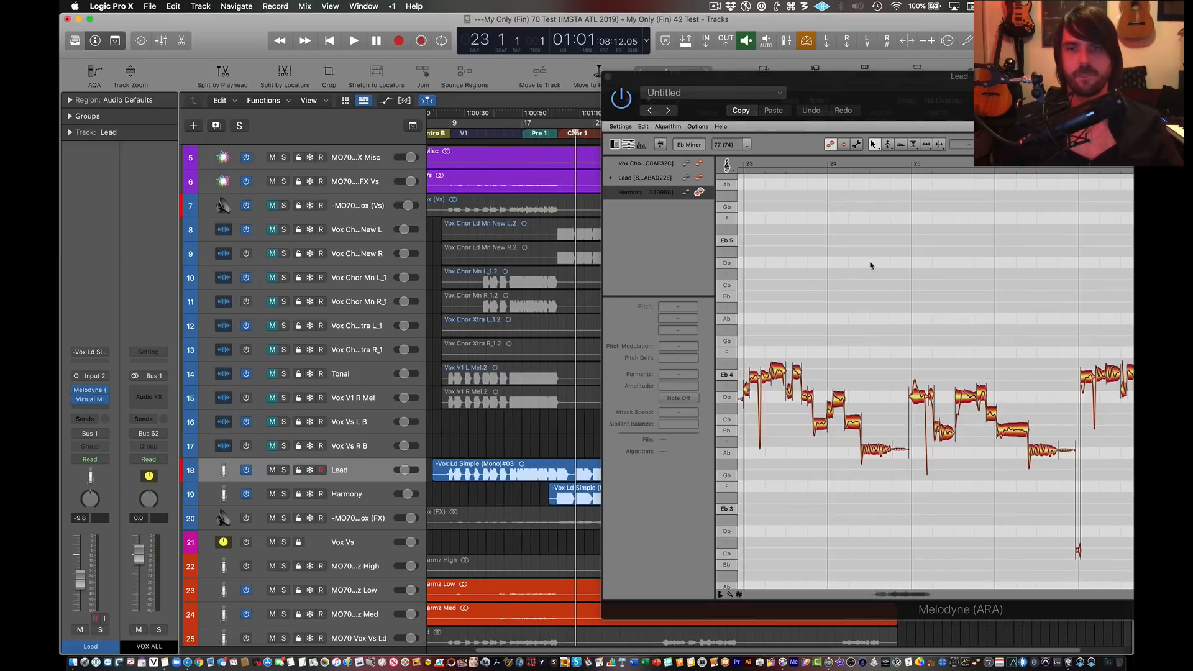
pyautogui.click(865, 289)
pyautogui.hscroll(10, 863, 291)
# Step: Select the Harmony track's region and switch Melodyne's note editor back to the Lead track in edit mode
pyautogui.click(566, 502)
pyautogui.click(687, 185)
pyautogui.click(699, 180)
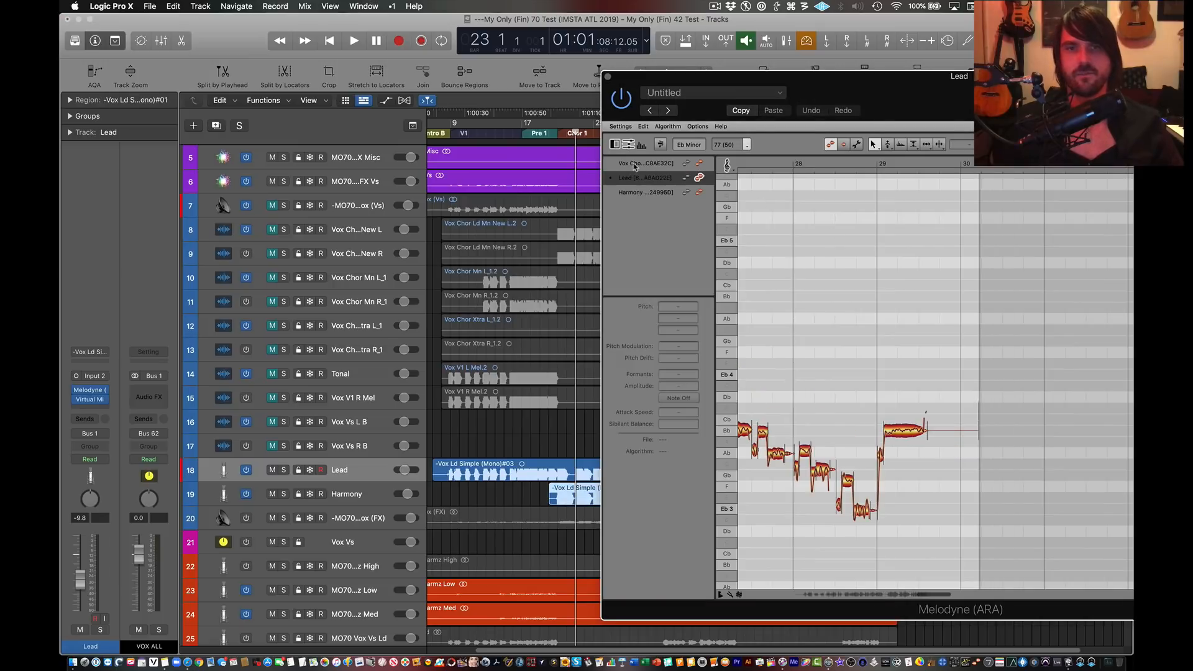
pyautogui.click(477, 436)
pyautogui.hscroll(-10, 869, 328)
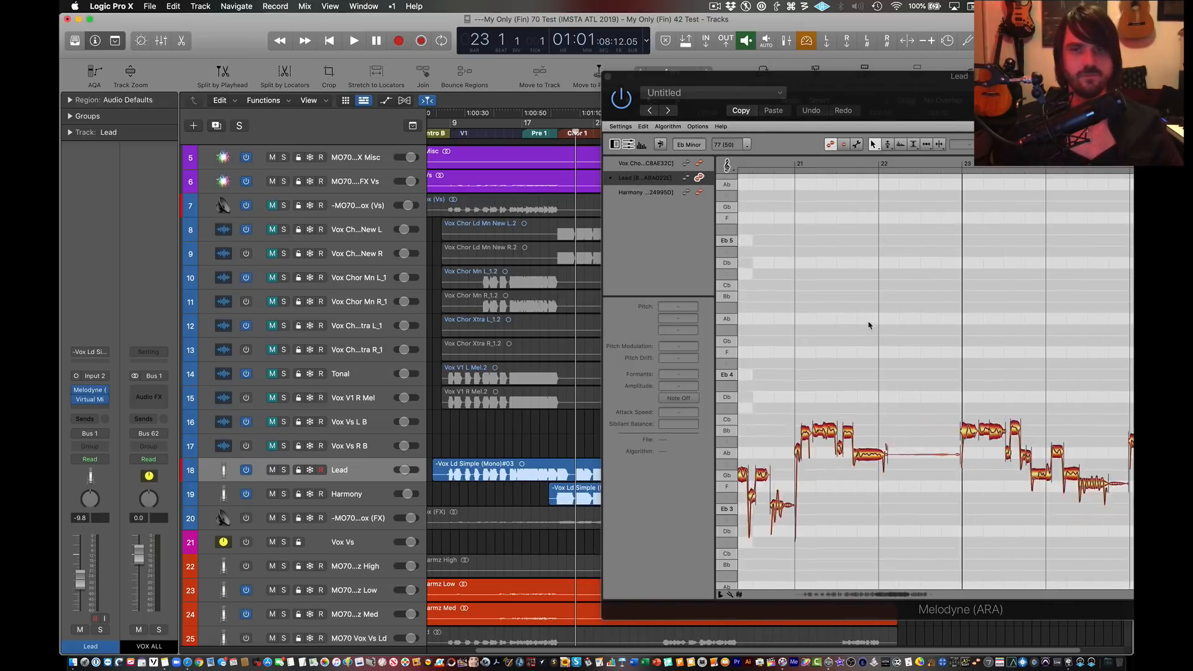
# Step: Switch to the AUDIO BEST PRACTICES note in Notes and highlight the Melodyne order-of-operations list
pyautogui.moveTo(1192, 250); pyautogui.dragTo(730, 66)
pyautogui.moveTo(879, 383); pyautogui.dragTo(967, 601)
pyautogui.moveTo(541, 221); pyautogui.dragTo(313, 132)
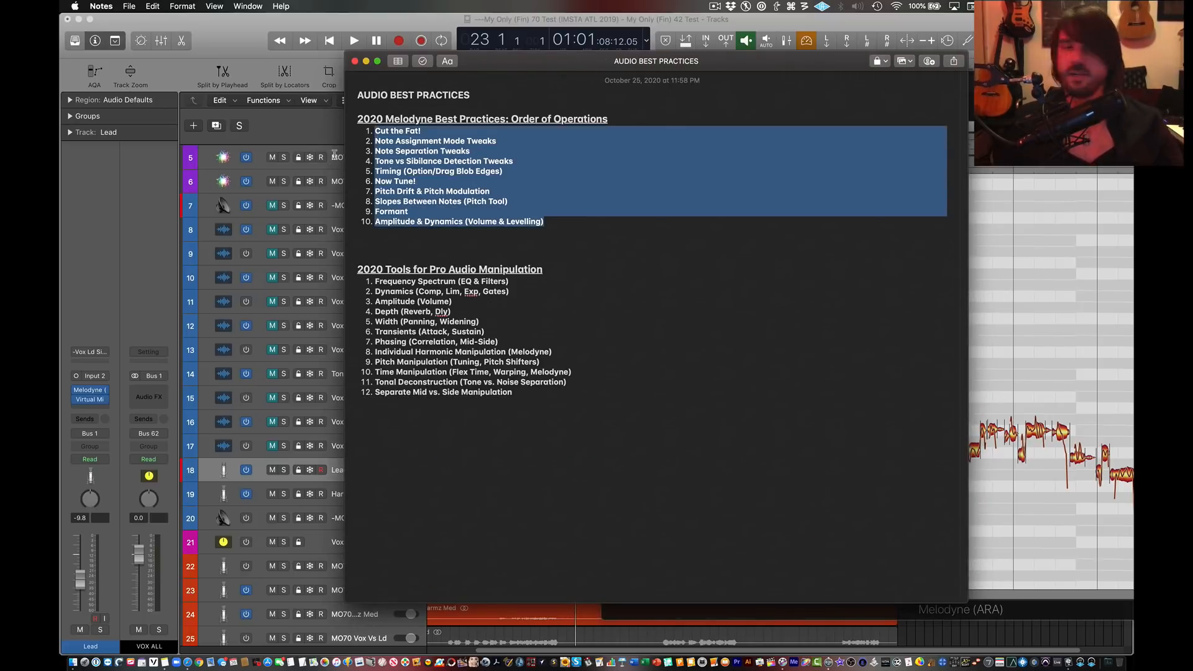
pyautogui.click(544, 206)
pyautogui.moveTo(545, 222); pyautogui.dragTo(365, 135)
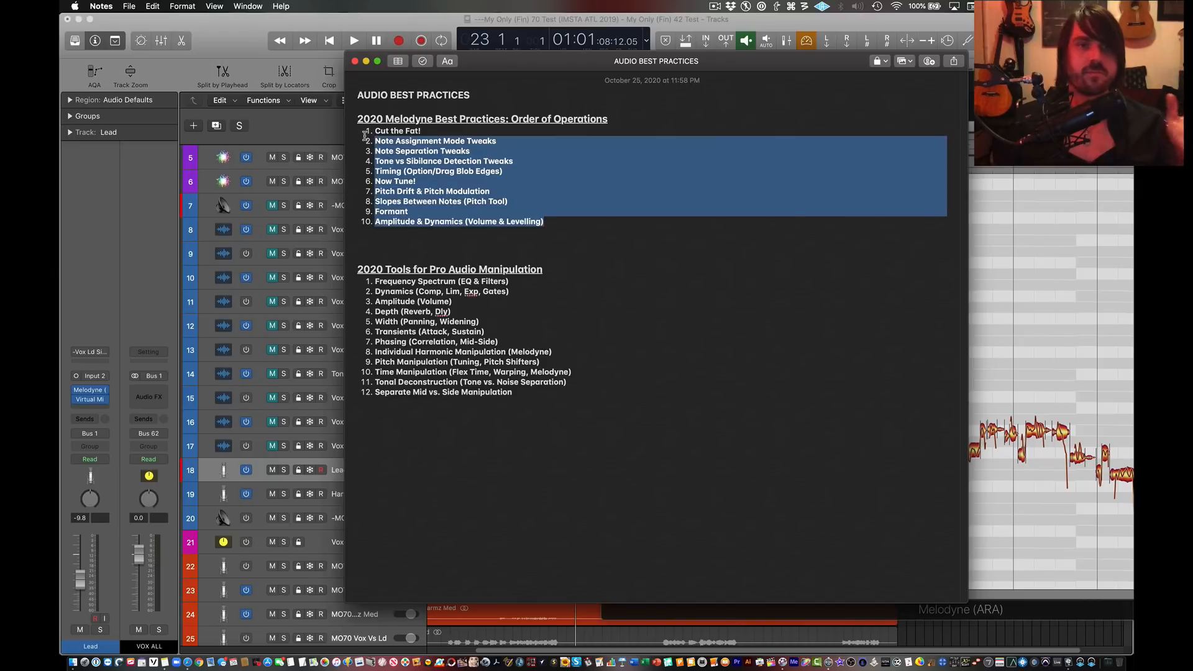
# Step: Review the order of operations item by item, from Cut the Fat through Timing and Now Tune to Amplitude & Dynamics
pyautogui.click(466, 171)
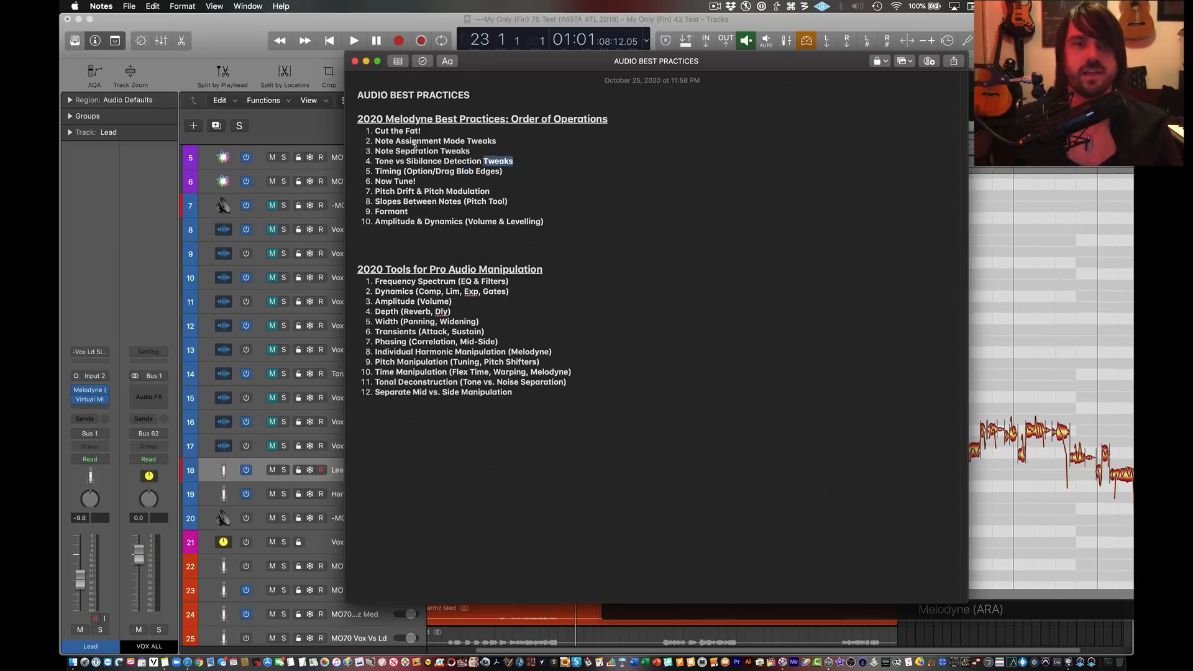
pyautogui.moveTo(513, 162); pyautogui.dragTo(361, 131)
pyautogui.moveTo(504, 171); pyautogui.dragTo(352, 166)
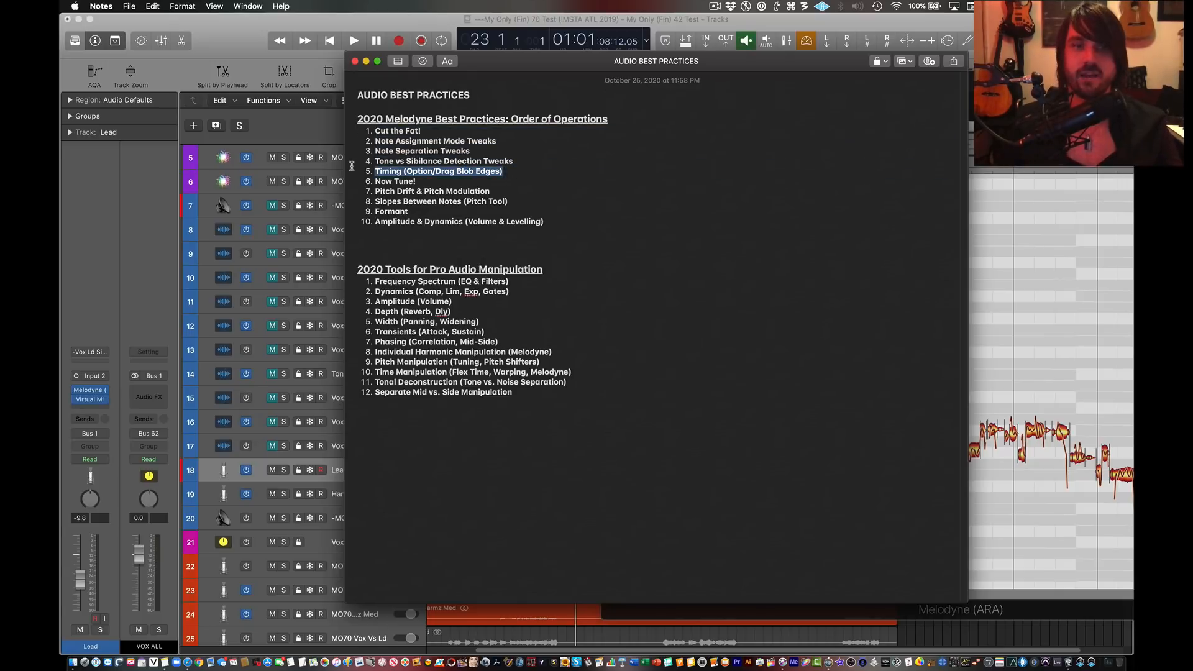
pyautogui.moveTo(435, 182); pyautogui.dragTo(385, 202)
pyautogui.click(385, 202)
pyautogui.click(548, 223)
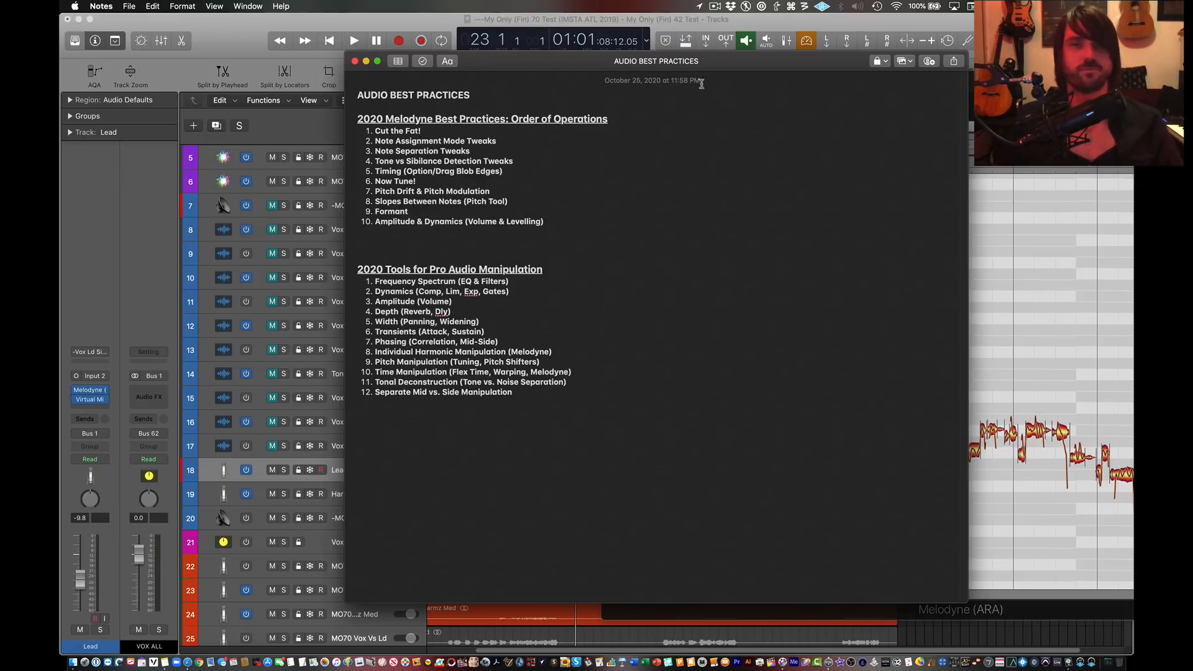
# Step: Move the note aside, return to Logic Pro's Lead track and place its Melodyne window over the track list
pyautogui.moveTo(694, 64); pyautogui.dragTo(904, 119)
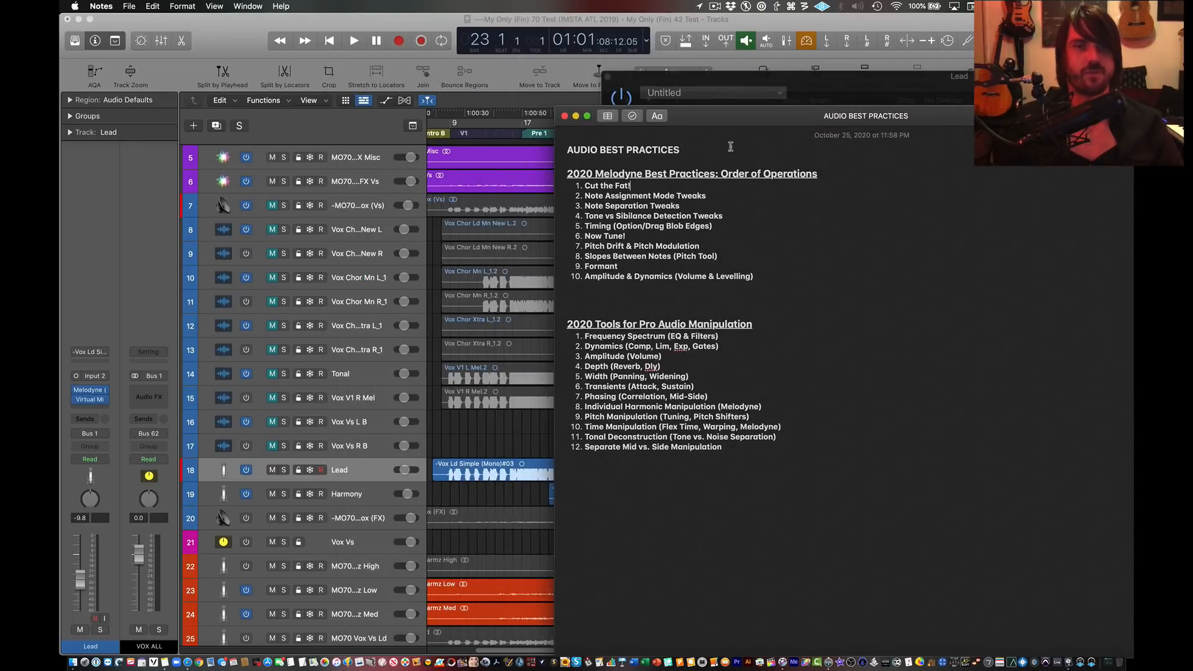
pyautogui.moveTo(739, 127); pyautogui.dragTo(757, 113)
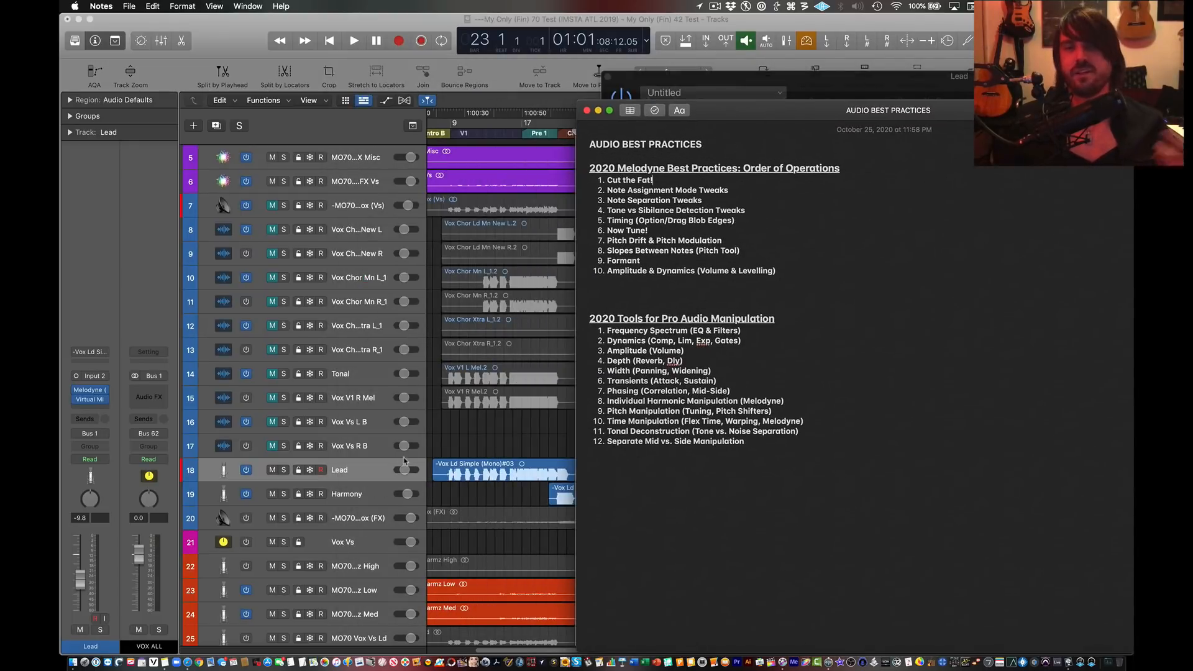
pyautogui.click(358, 471)
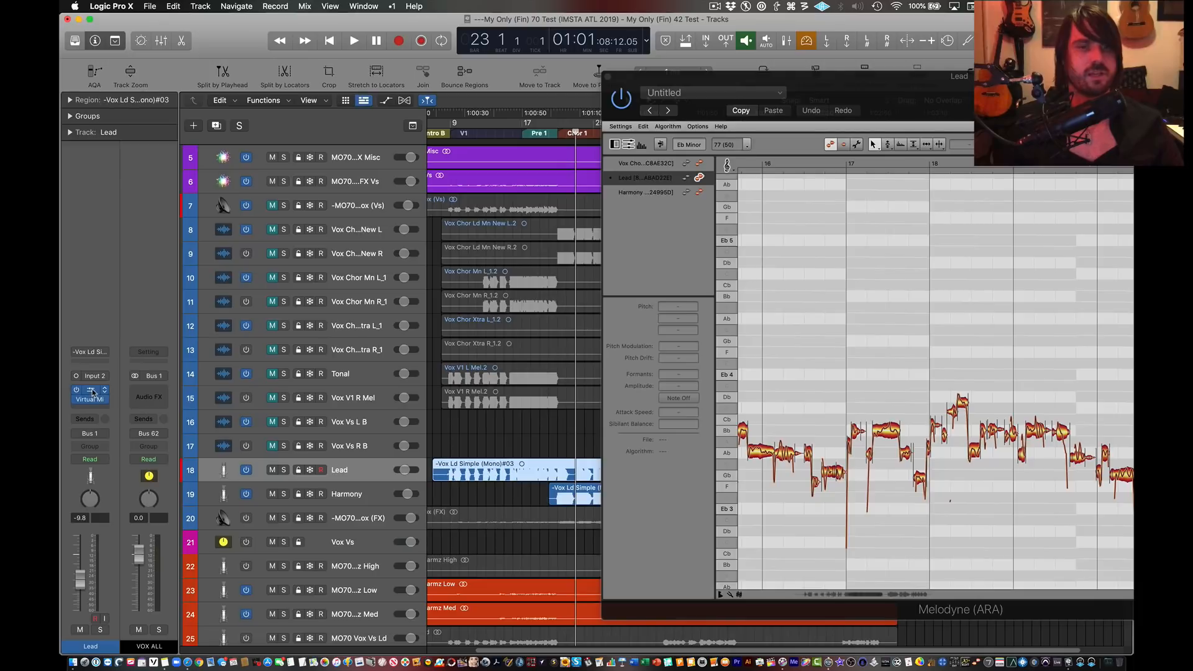
pyautogui.click(102, 391)
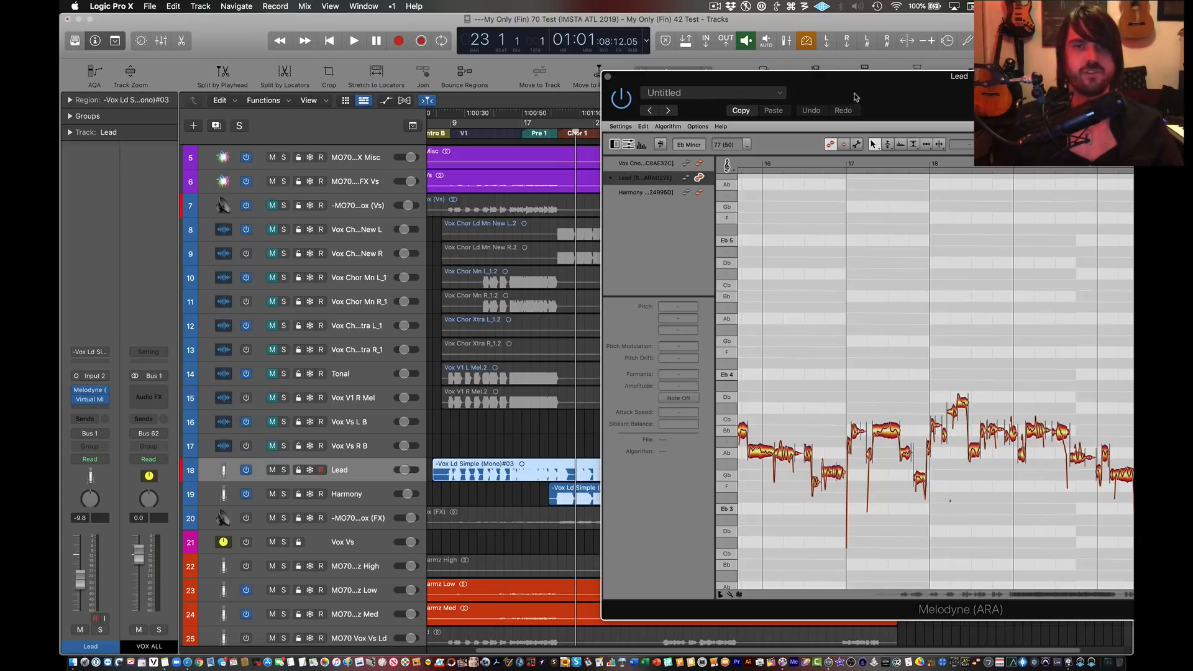
pyautogui.moveTo(831, 84); pyautogui.dragTo(440, 87)
# Step: Delete the long, quiet noise blob near Eb 2 that precedes the Lead track's first phrase before bar 9
pyautogui.hscroll(-10, 492, 406)
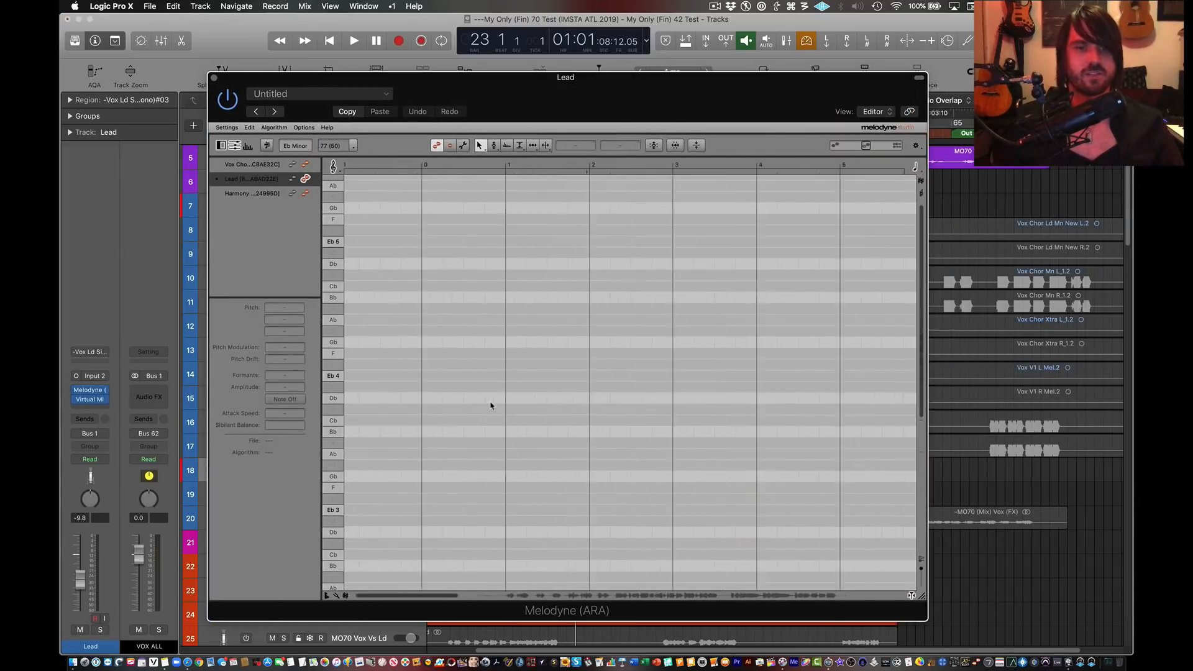
pyautogui.hscroll(15, 491, 406)
pyautogui.scroll(-5, 489, 407)
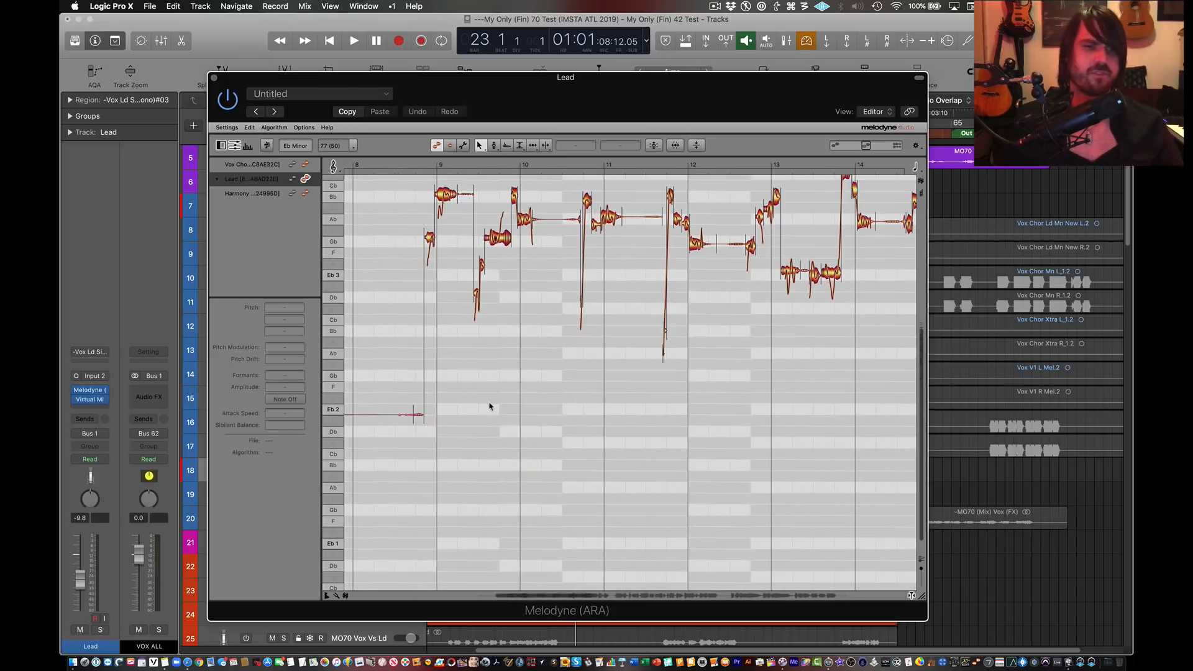
pyautogui.hscroll(-6, 491, 405)
pyautogui.moveTo(630, 373); pyautogui.dragTo(510, 444)
pyautogui.press('Delete')
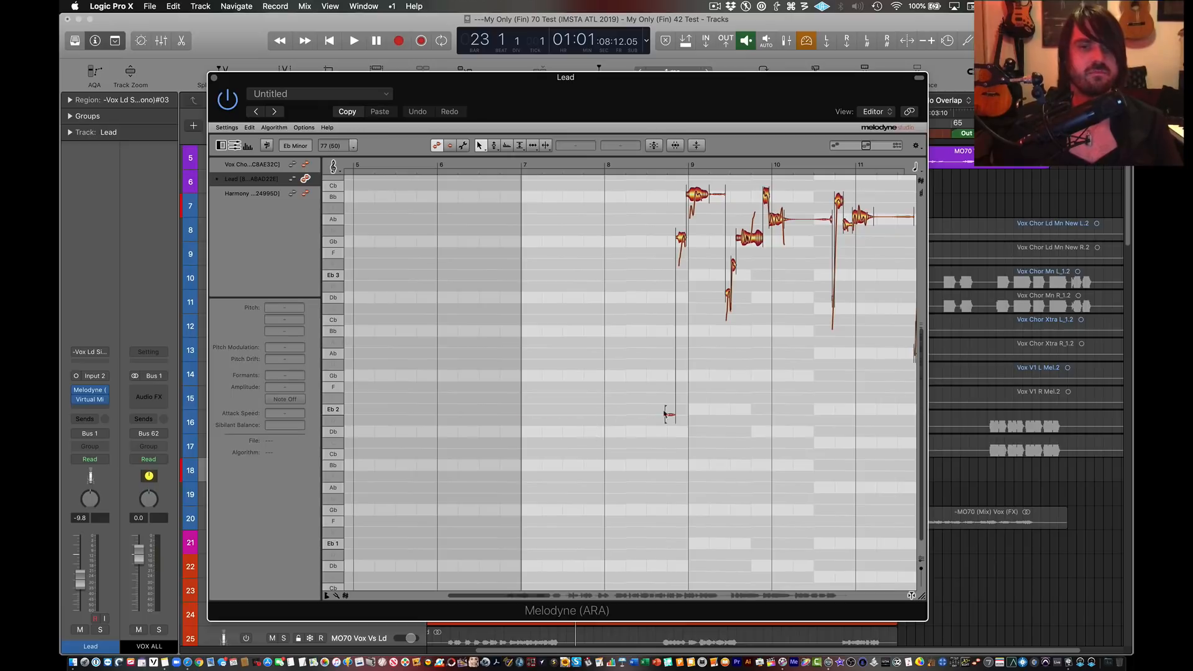
# Step: Play the Lead track's opening from just before bar 9 to audition the short leftover blob near Eb 2
pyautogui.click(661, 162)
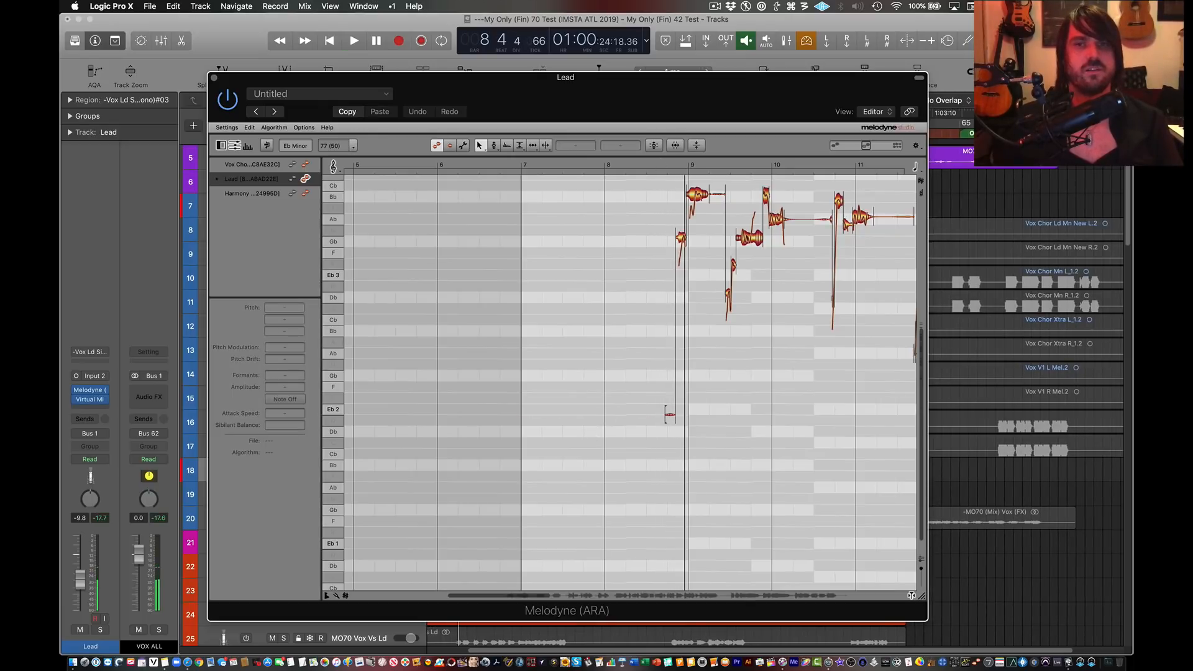
pyautogui.click(628, 285)
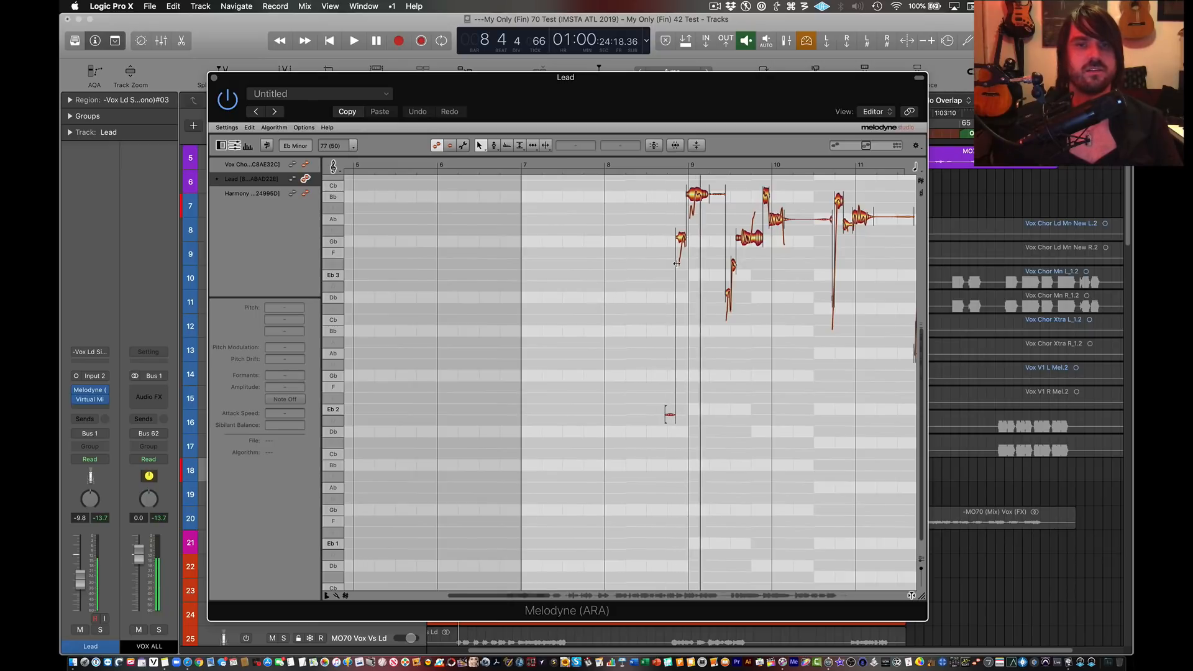
pyautogui.click(659, 331)
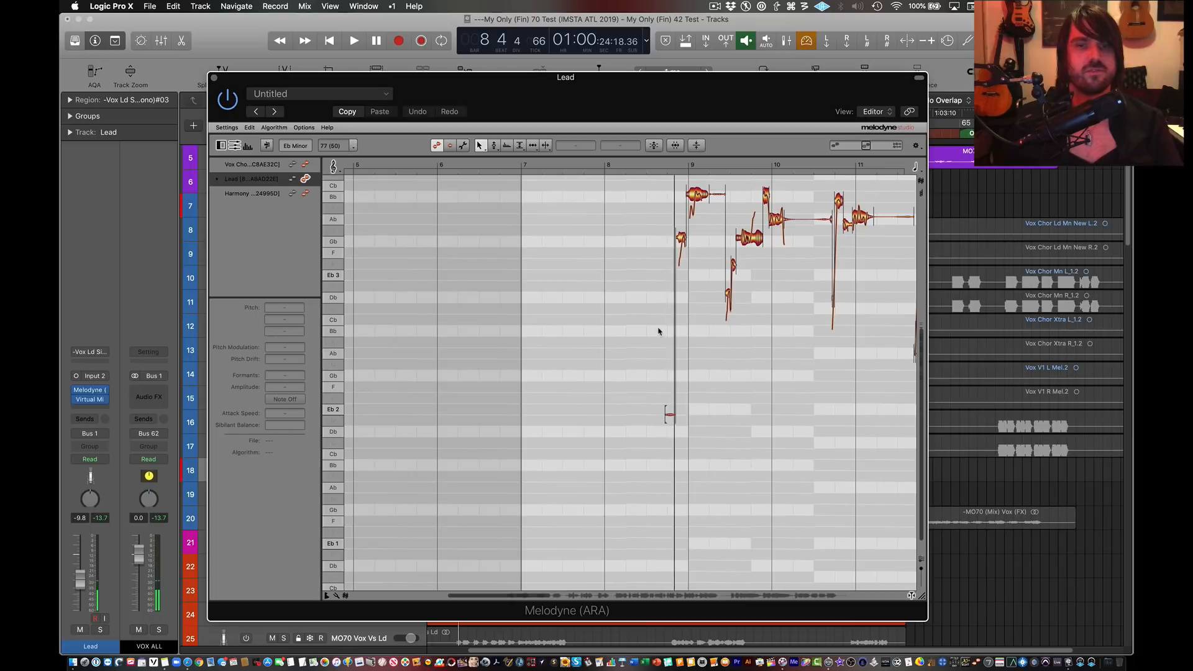
# Step: Delete the short leftover blob near Eb 2 before the first sung note and replay the opening
pyautogui.moveTo(662, 348); pyautogui.dragTo(675, 436)
pyautogui.press('Delete')
pyautogui.doubleClick(671, 333)
pyautogui.doubleClick(662, 323)
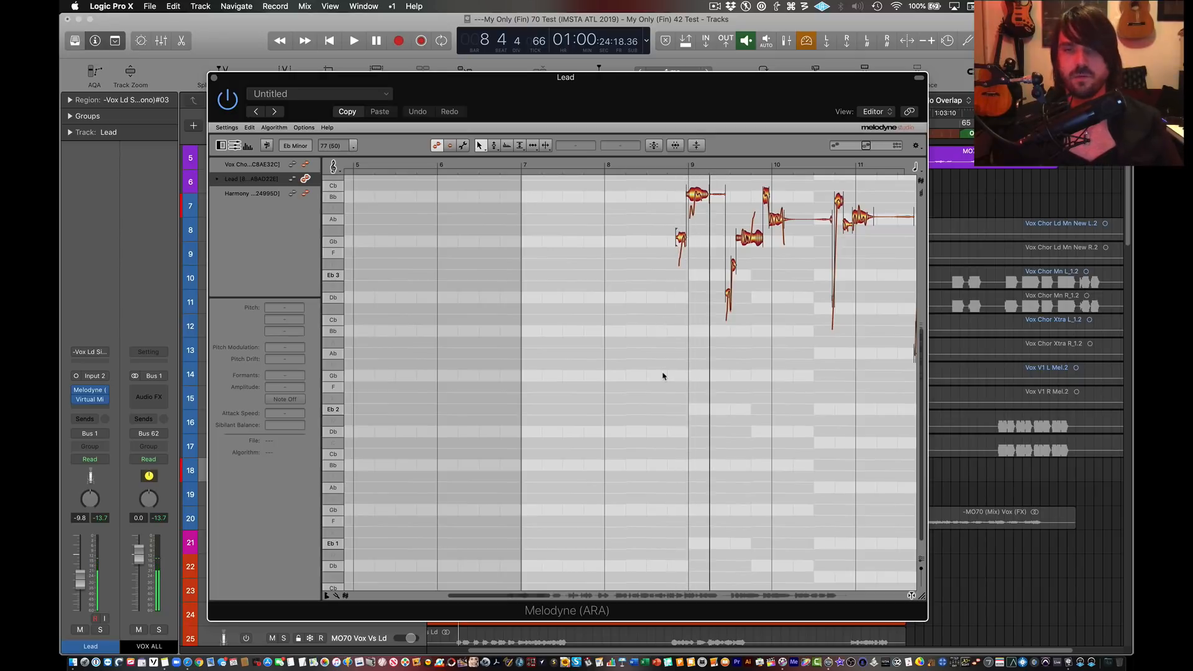
# Step: Examine the Lead track's notes between bars 9 and 28 for further unwanted noise blobs
pyautogui.scroll(1, 663, 376)
pyautogui.hscroll(5, 663, 375)
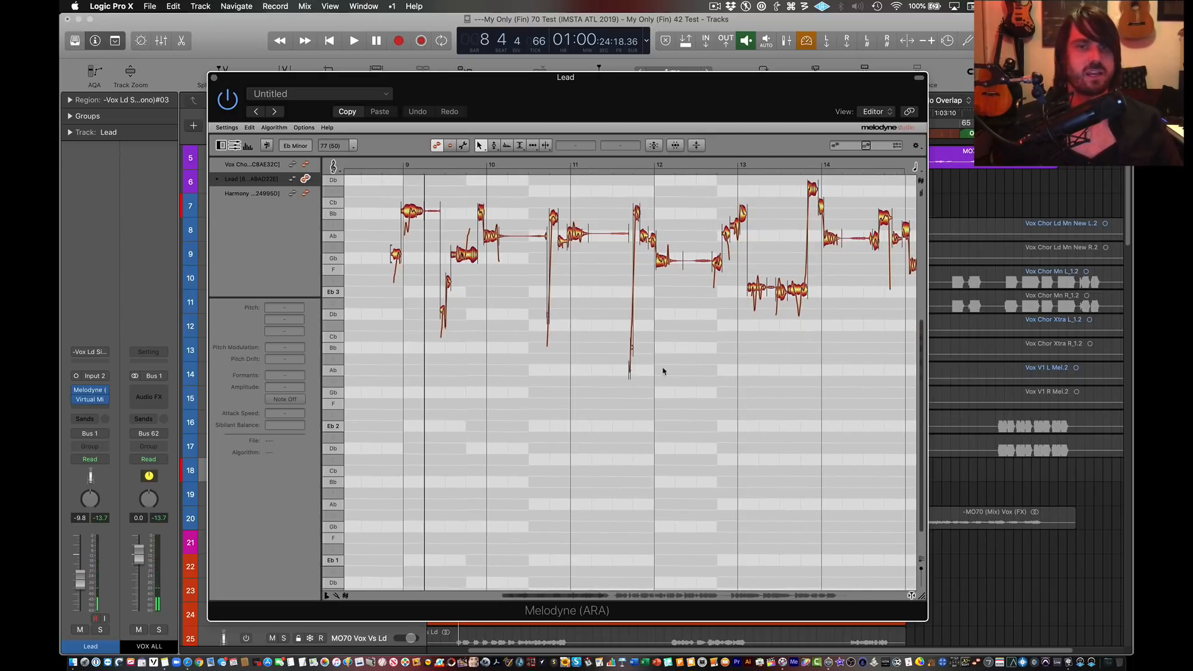
pyautogui.scroll(4, 654, 319)
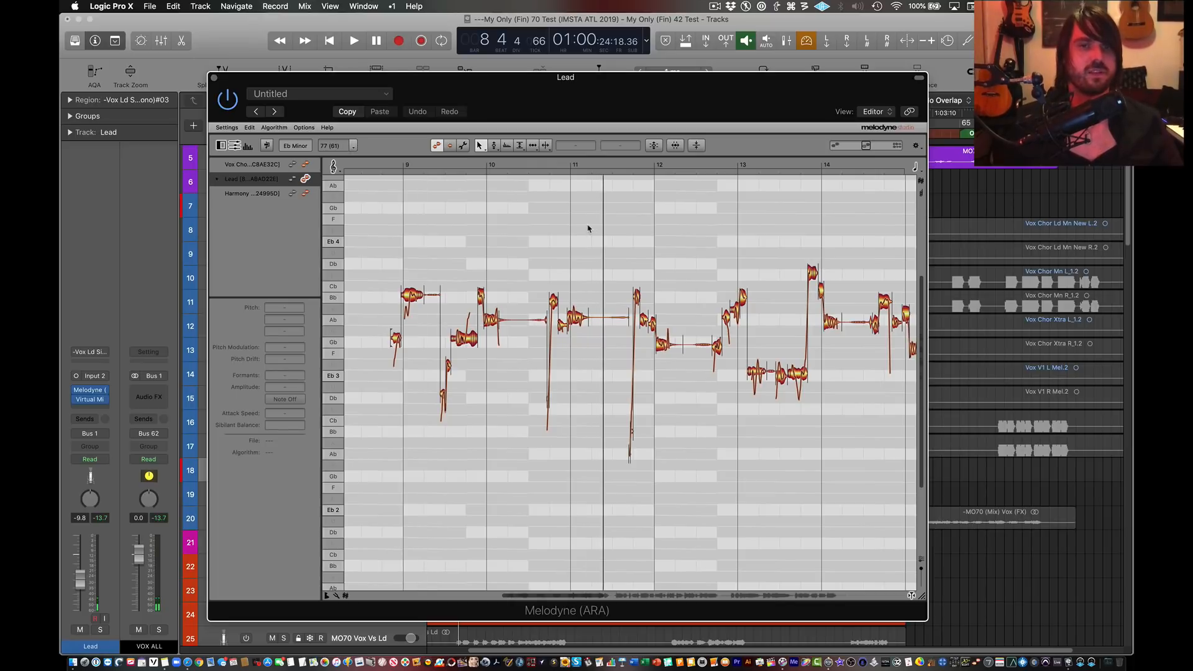
pyautogui.hscroll(6, 622, 286)
pyautogui.hscroll(2, 625, 293)
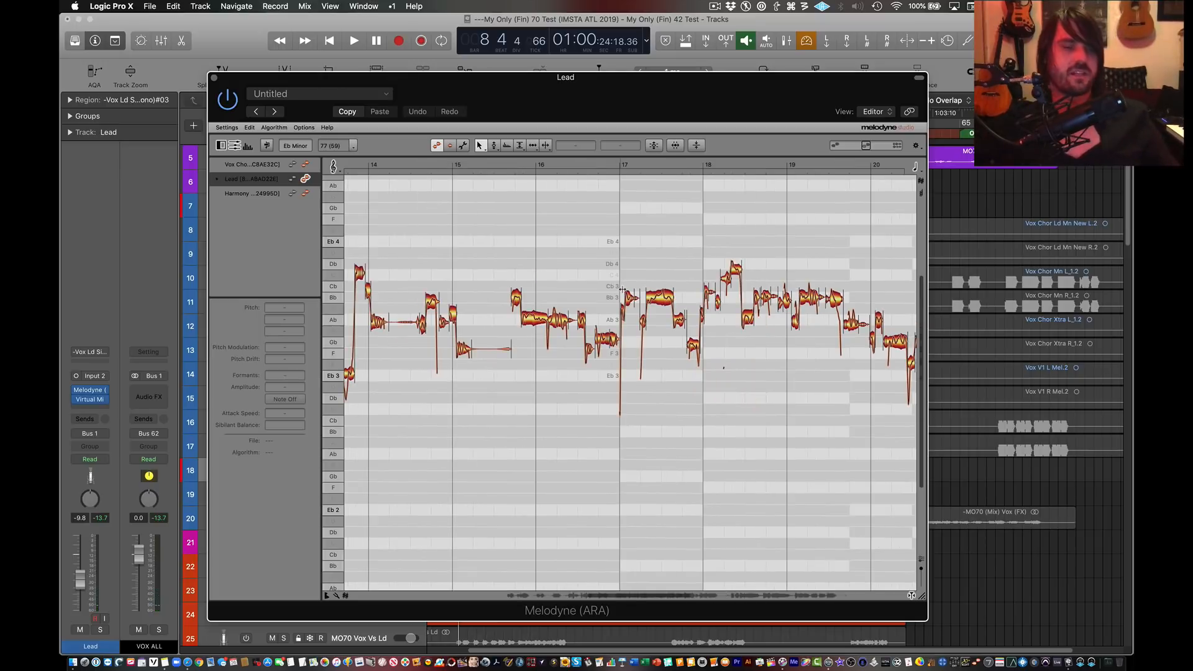
pyautogui.hscroll(-10, 622, 289)
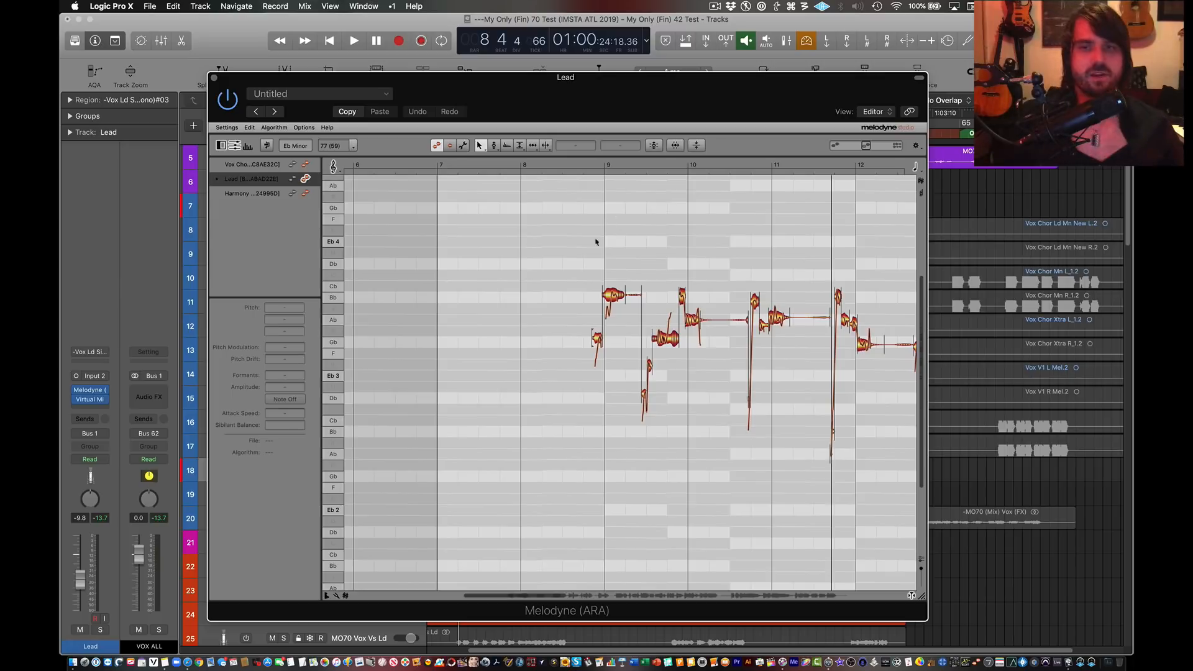
pyautogui.scroll(-3, 669, 288)
pyautogui.hscroll(10, 670, 290)
pyautogui.scroll(4, 670, 289)
pyautogui.hscroll(10, 670, 289)
pyautogui.scroll(3, 670, 290)
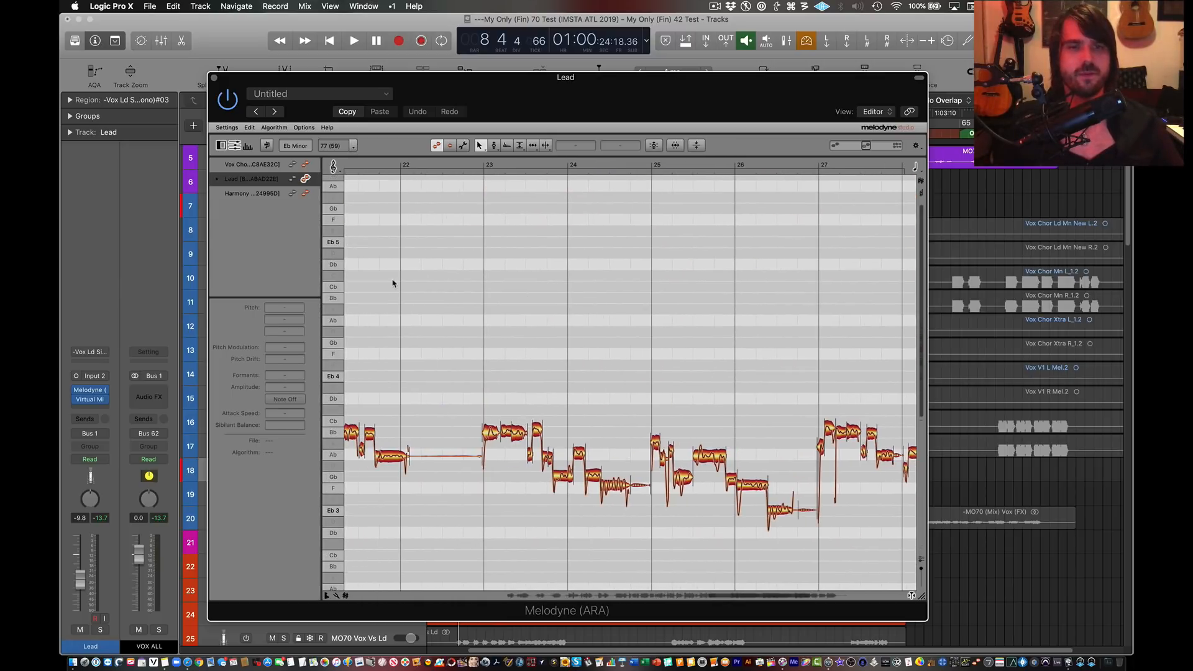
pyautogui.press('space')
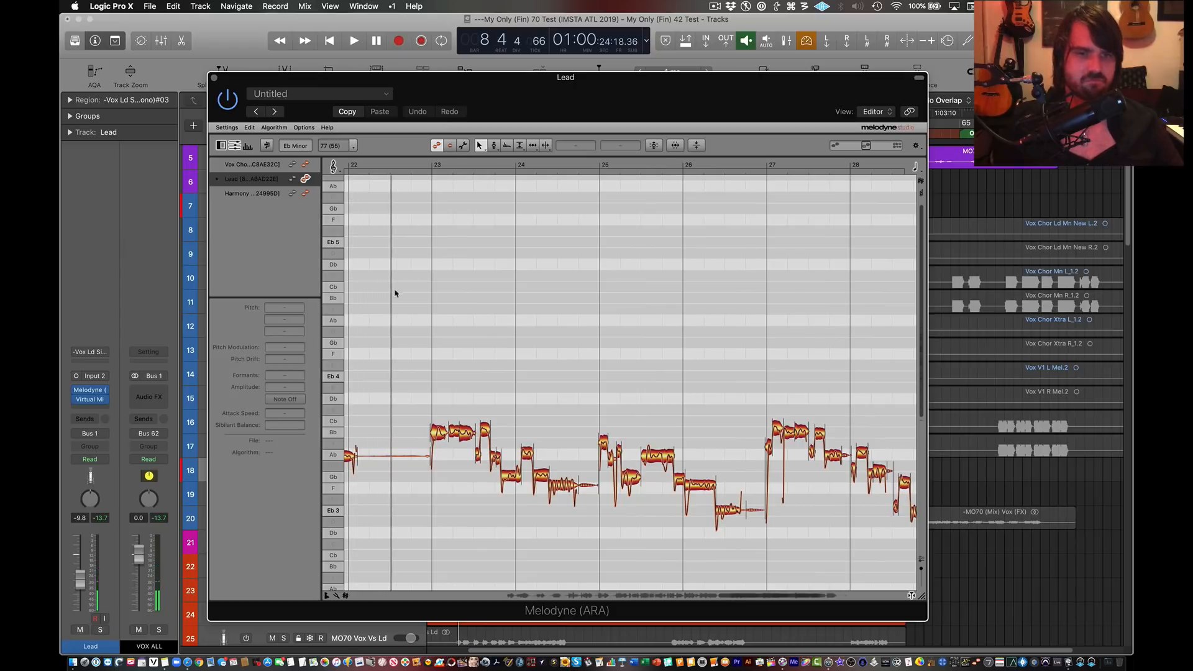
pyautogui.hscroll(6, 557, 392)
pyautogui.hscroll(-12, 556, 391)
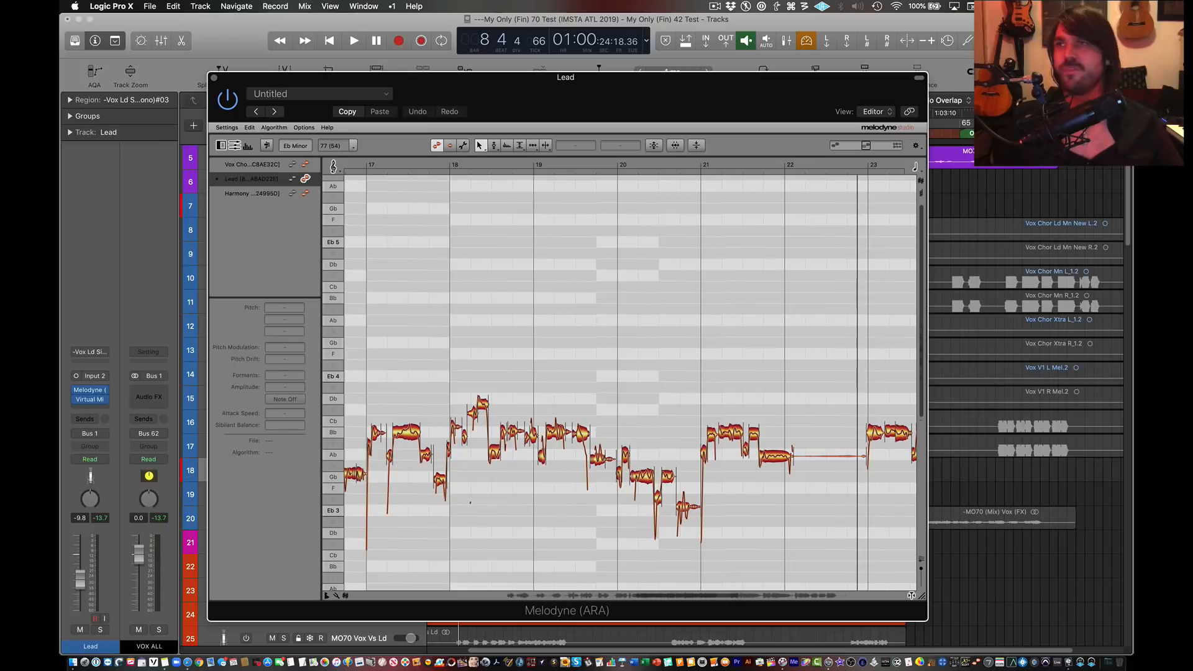
# Step: Switch to the AUDIO BEST PRACTICES note and read item 2, Note Assignment Mode Tweaks
pyautogui.moveTo(61, 5)
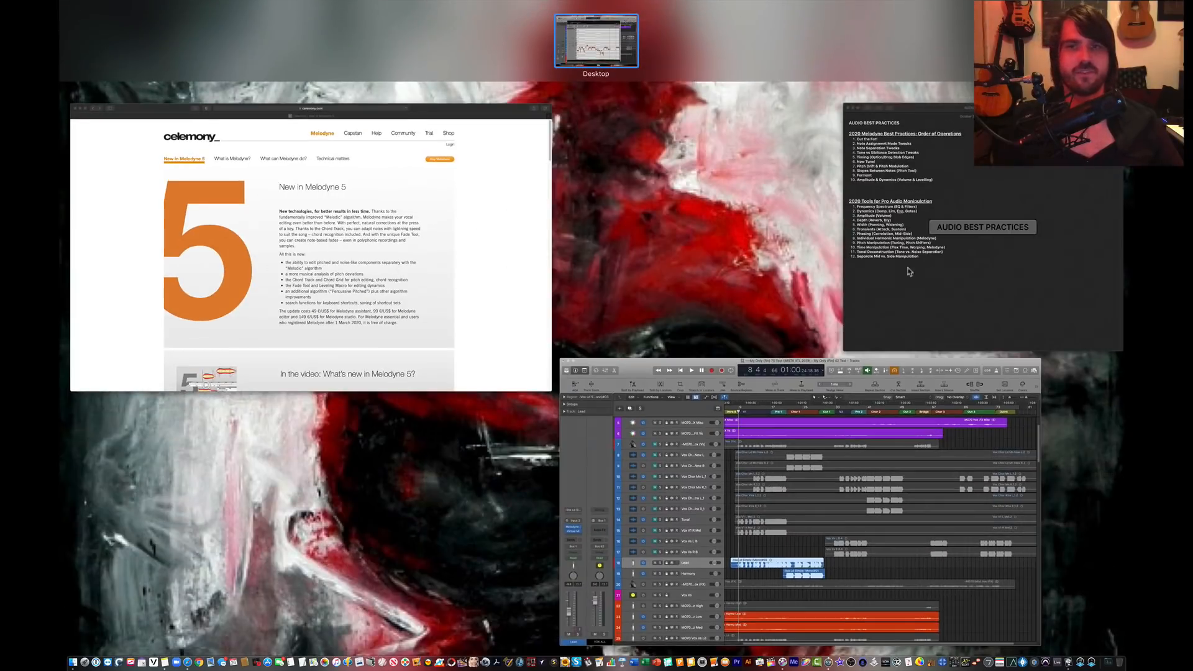
pyautogui.click(930, 240)
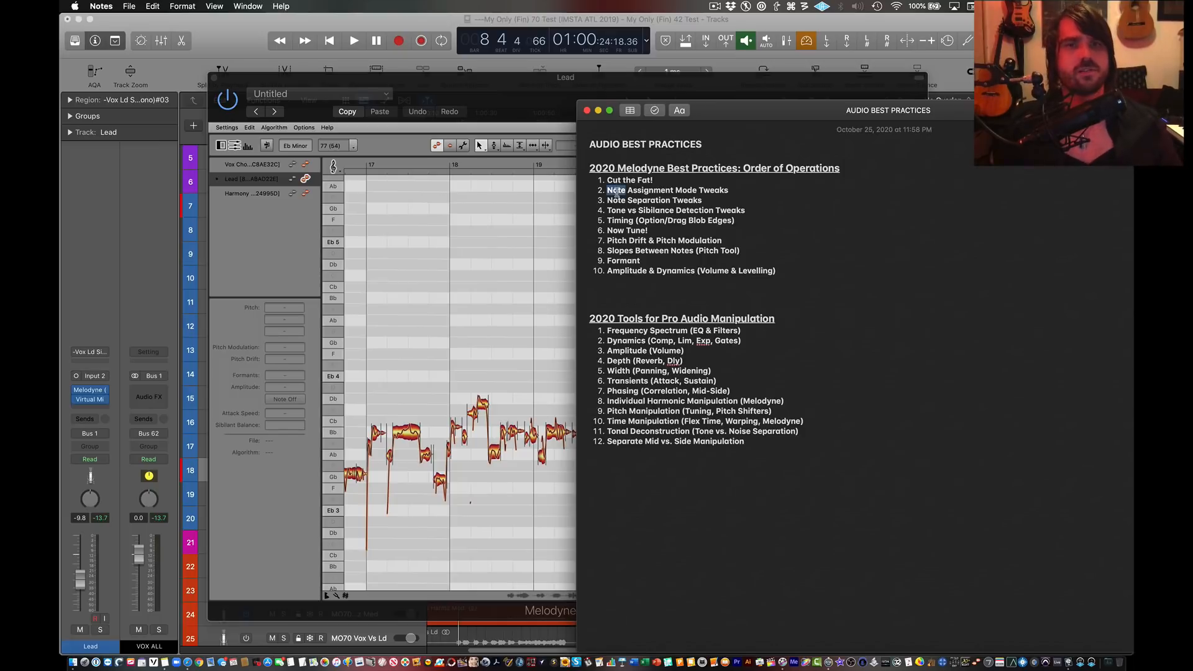
pyautogui.doubleClick(686, 190)
pyautogui.click(727, 190)
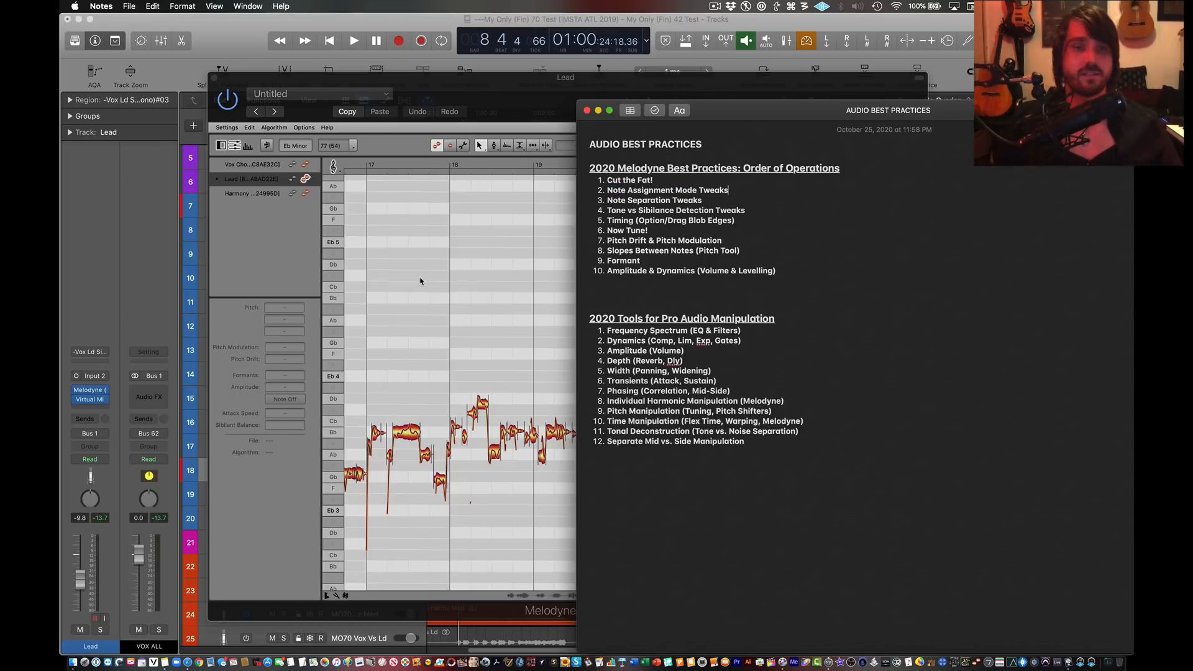
# Step: Return to the Lead track's Melodyne editor and look over its notes from bar 10 to bar 25
pyautogui.click(423, 282)
pyautogui.scroll(-3, 518, 390)
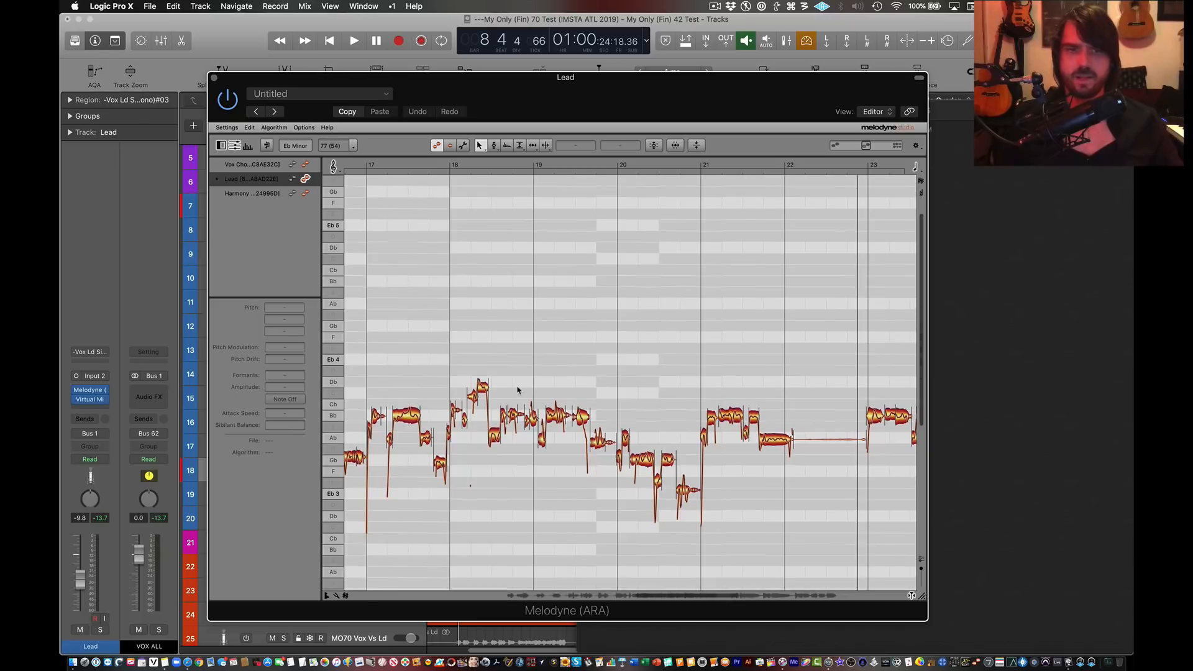
pyautogui.hscroll(-10, 517, 389)
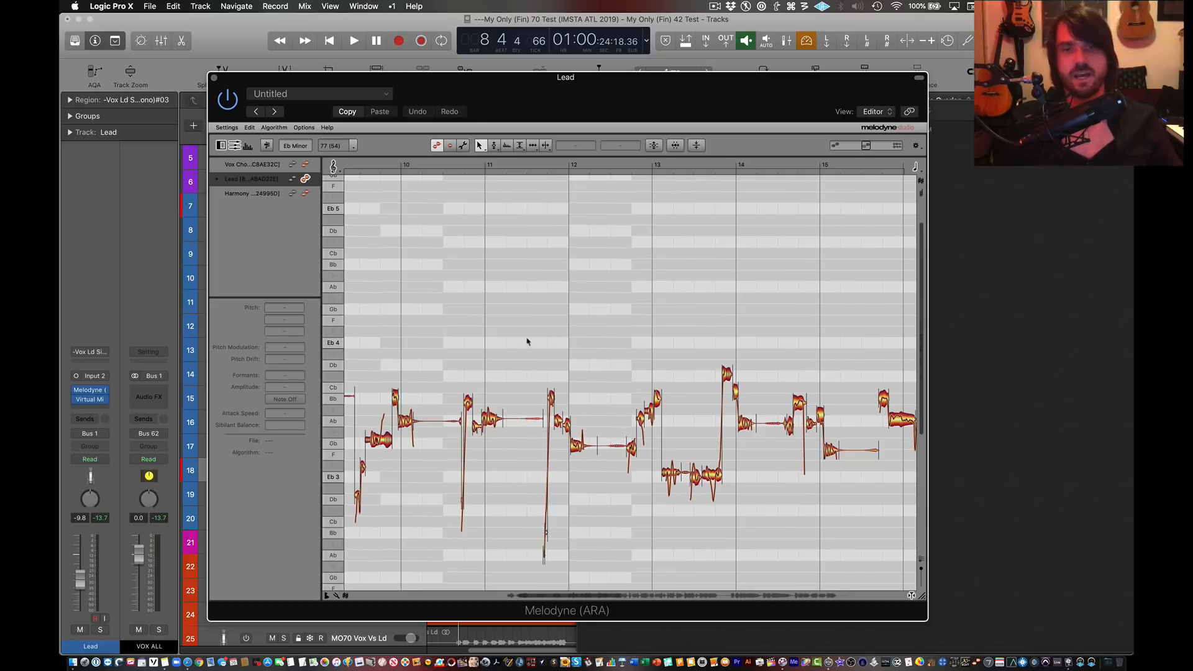
pyautogui.hscroll(15, 620, 377)
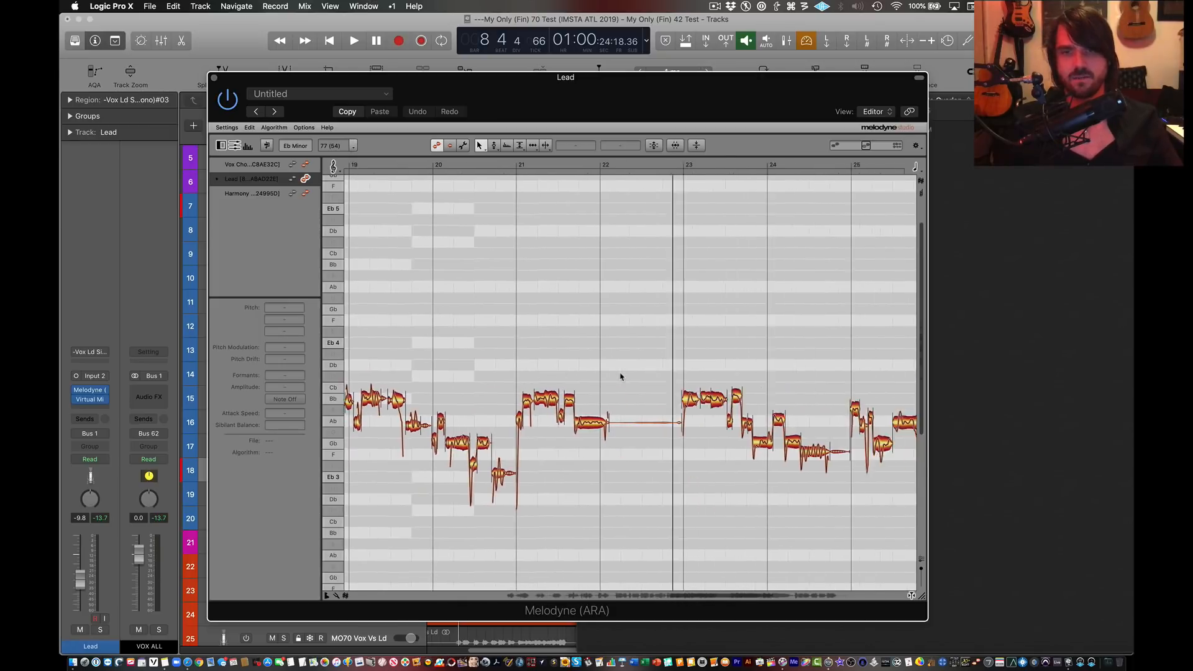
# Step: Open the Lead track's Note Assignment Mode around bars 14 to 20 and look over the potential note outlines below the blobs
pyautogui.hscroll(-9, 620, 377)
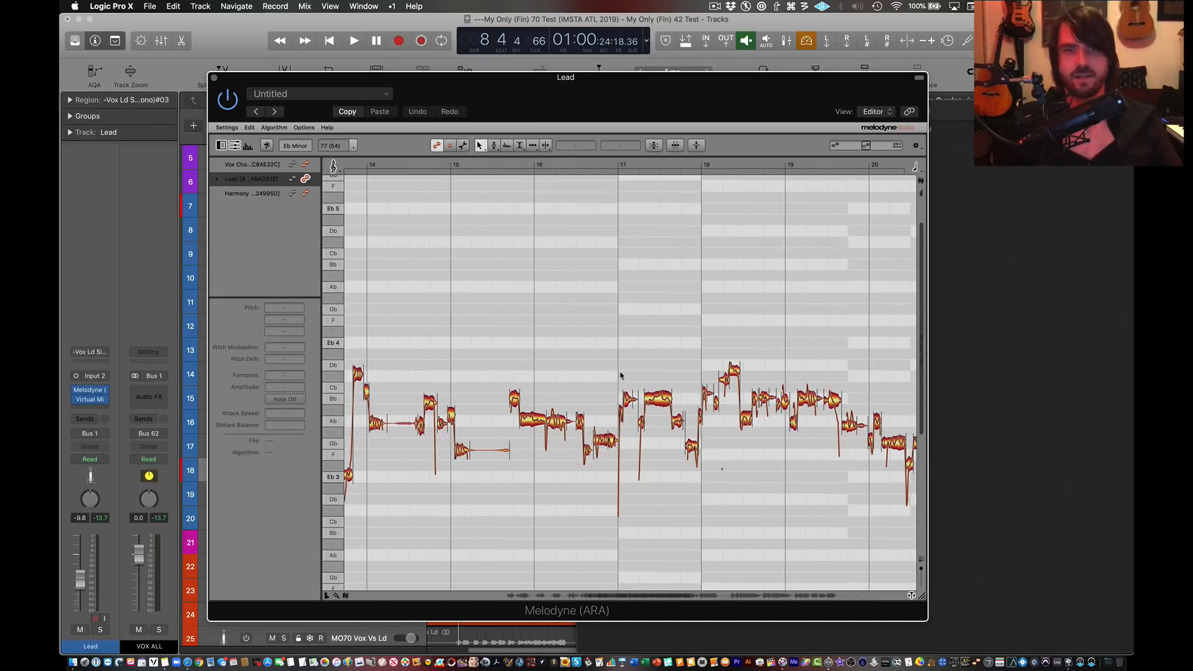
pyautogui.click(463, 146)
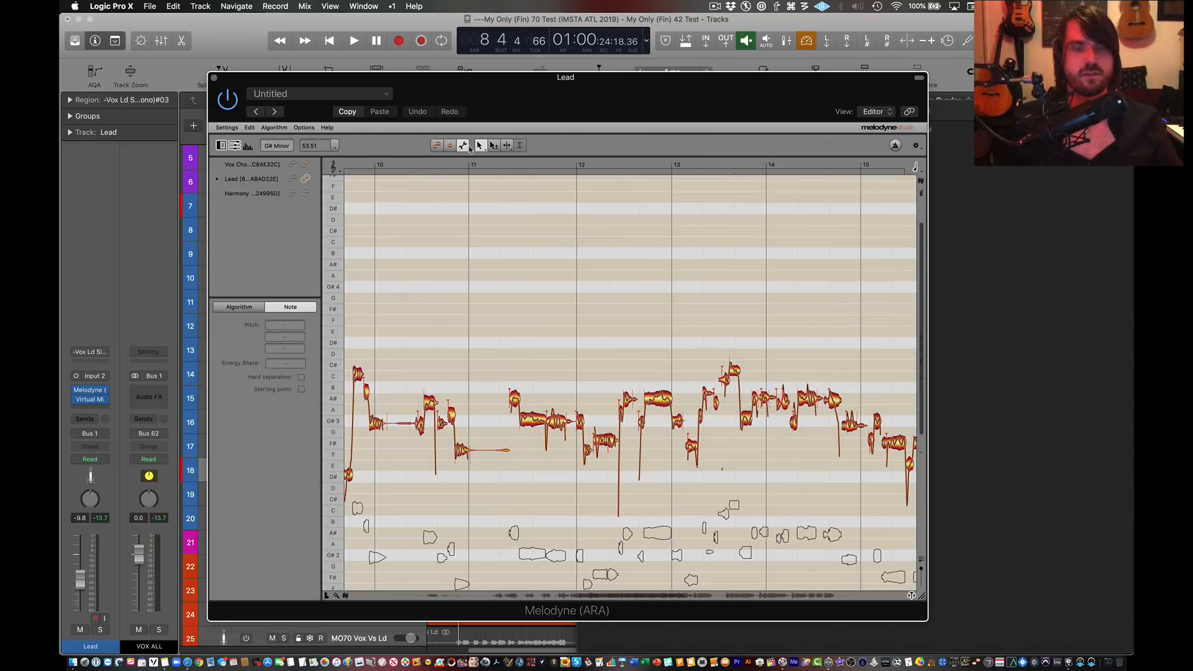
pyautogui.scroll(-5, 543, 378)
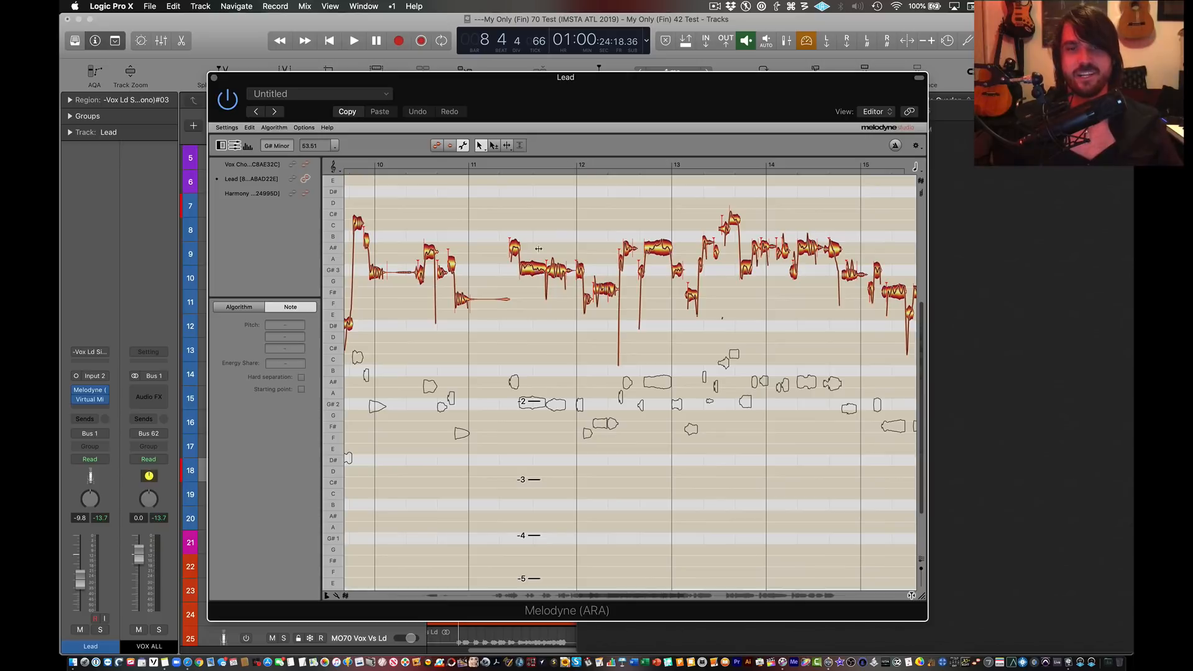
pyautogui.scroll(1, 475, 235)
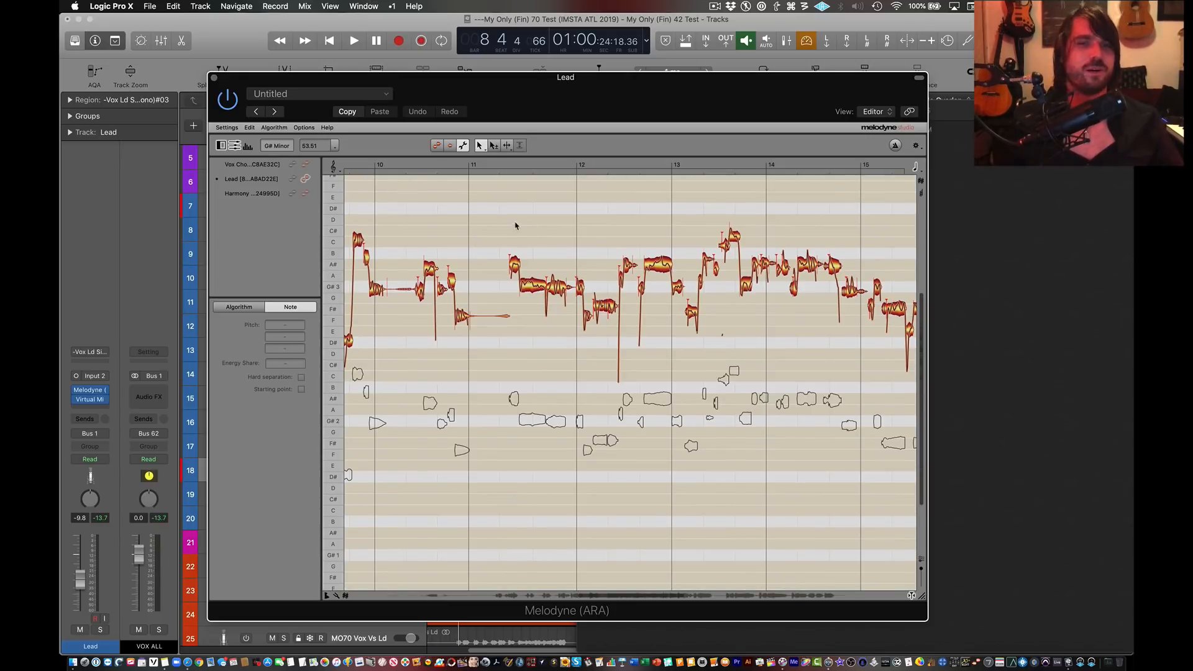
# Step: Try reassigning the long Ab 3 note crossing bar 16 an octave lower to Ab 2, audition it, and move it back to Ab 3
pyautogui.moveTo(531, 288); pyautogui.dragTo(542, 423)
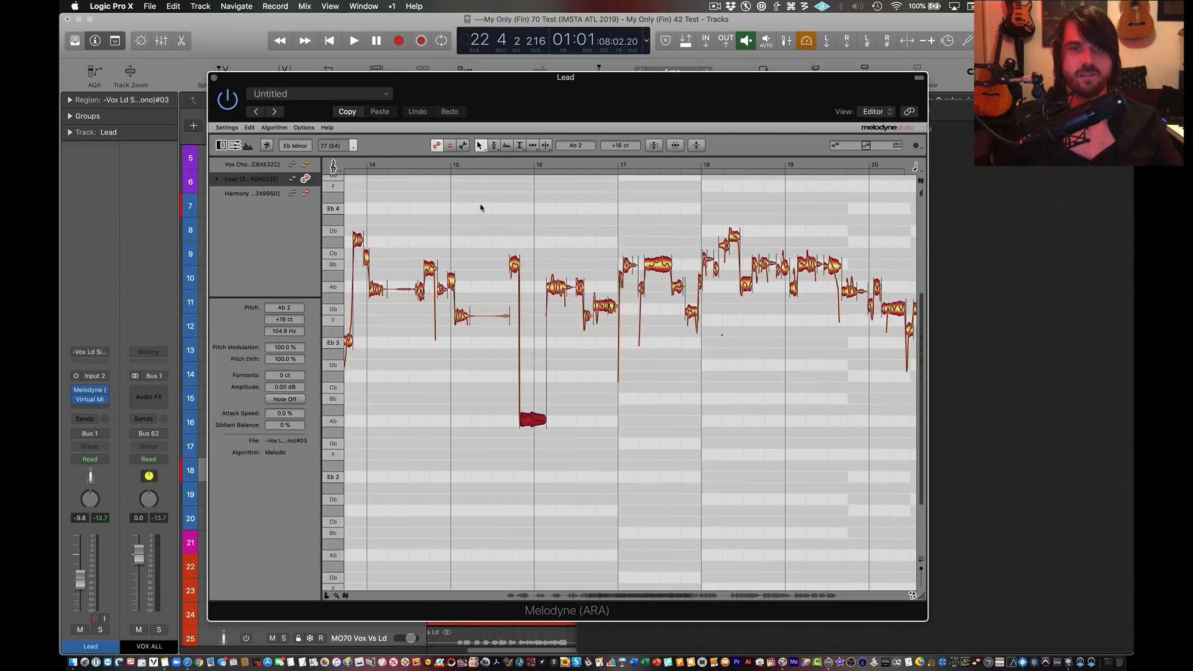
pyautogui.doubleClick(480, 208)
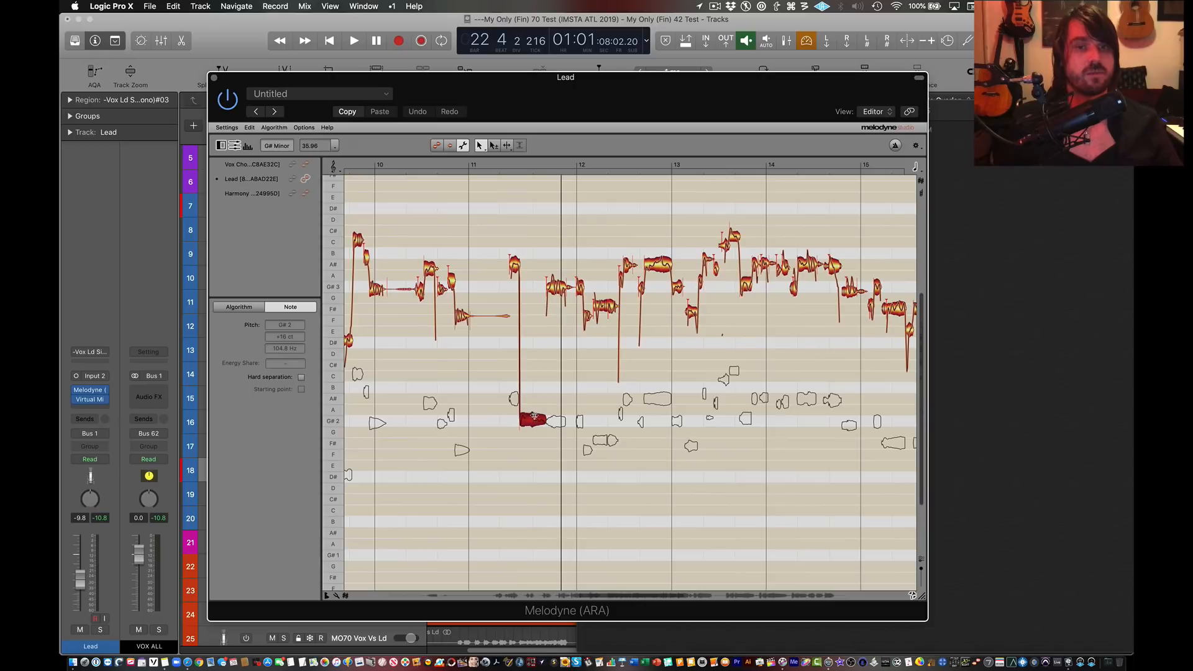
pyautogui.moveTo(537, 364); pyautogui.dragTo(536, 290)
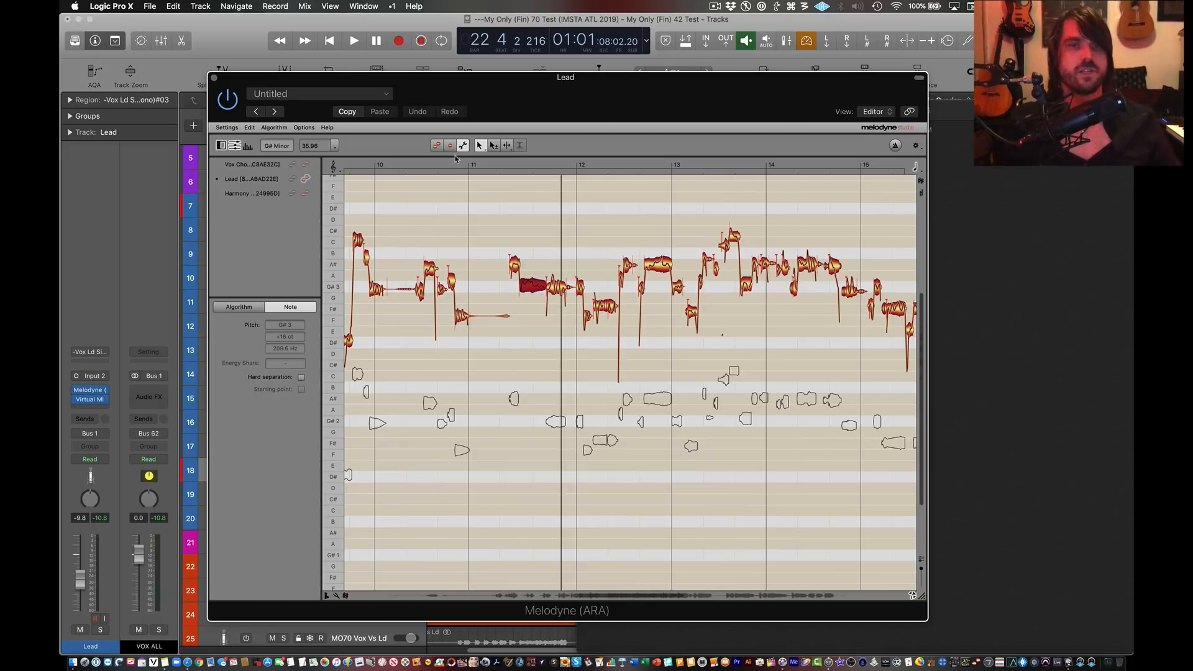
# Step: Switch to the AUDIO BEST PRACTICES note and read on from item 2 to item 3, Note Separation Tweaks
pyautogui.hotkey('ctrl', 'Up')
pyautogui.hotkey('ctrl', 'Up')
pyautogui.hotkey('ctrl', 'Up')
pyautogui.click(961, 230)
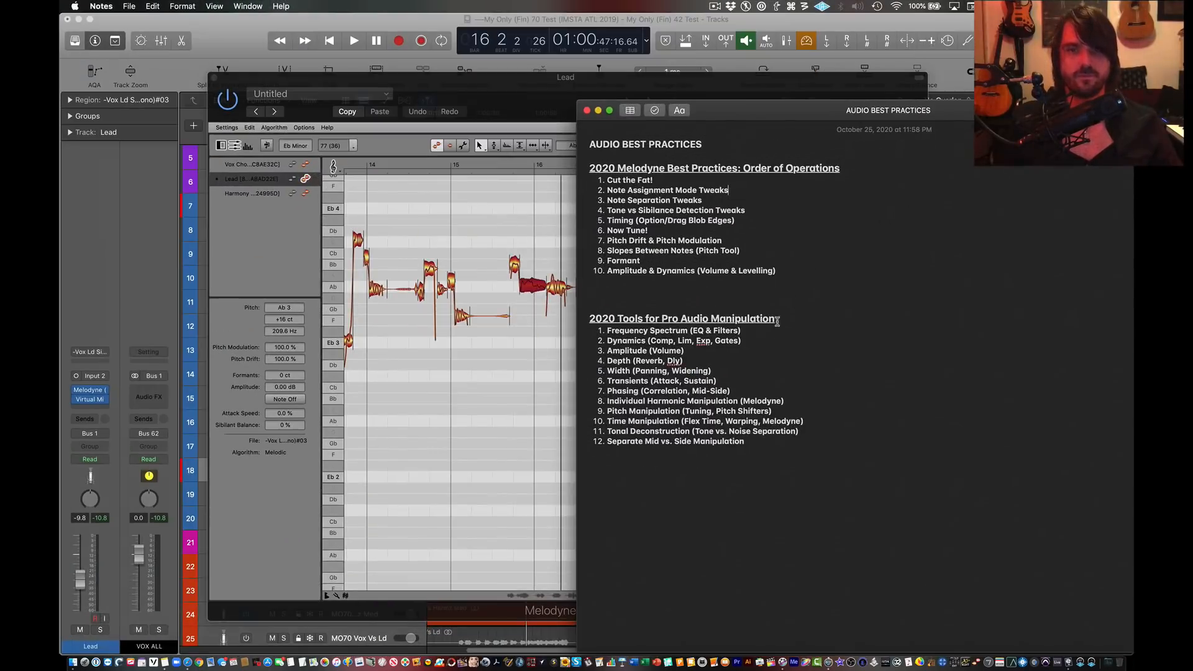
pyautogui.doubleClick(621, 190)
pyautogui.moveTo(747, 189); pyautogui.dragTo(705, 180)
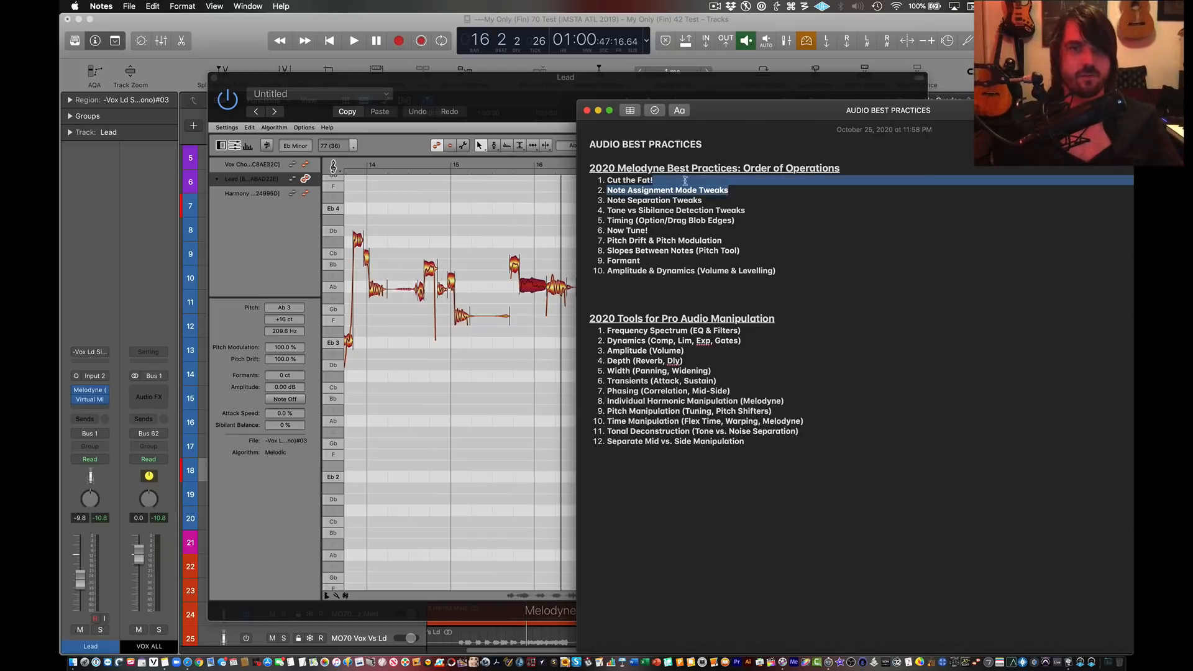
pyautogui.click(616, 200)
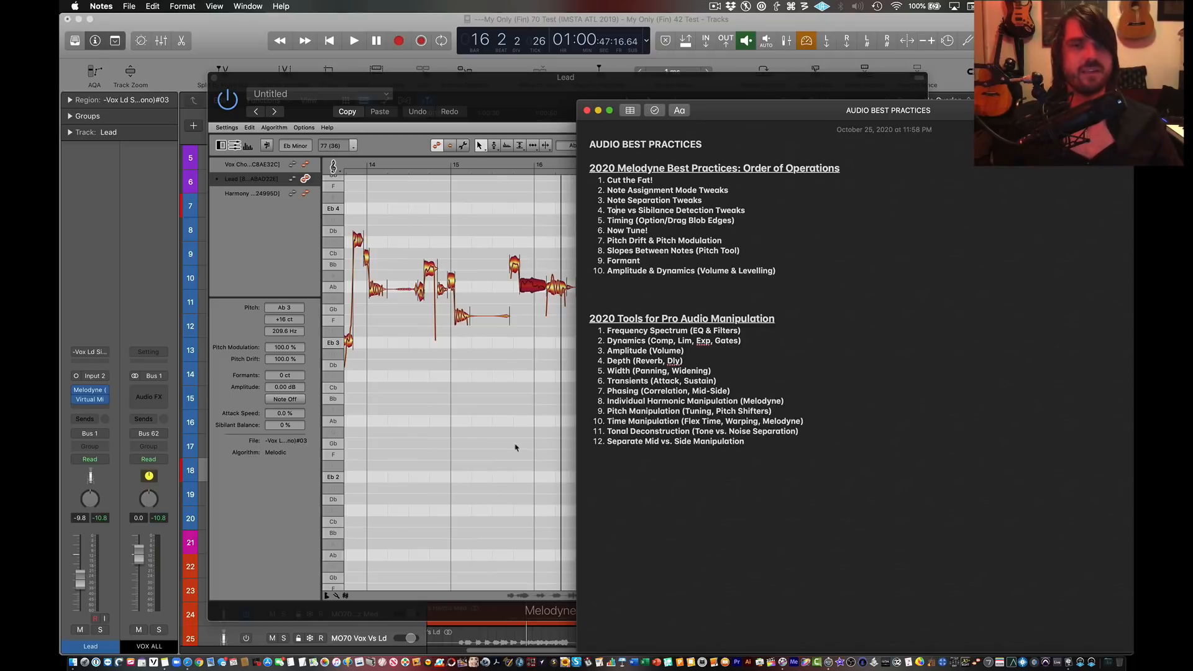
# Step: Return to the Lead track's Melodyne editor and split the Bb 3 note at the start of bar 9 with the Note Separation tool
pyautogui.click(482, 464)
pyautogui.hscroll(-10, 525, 300)
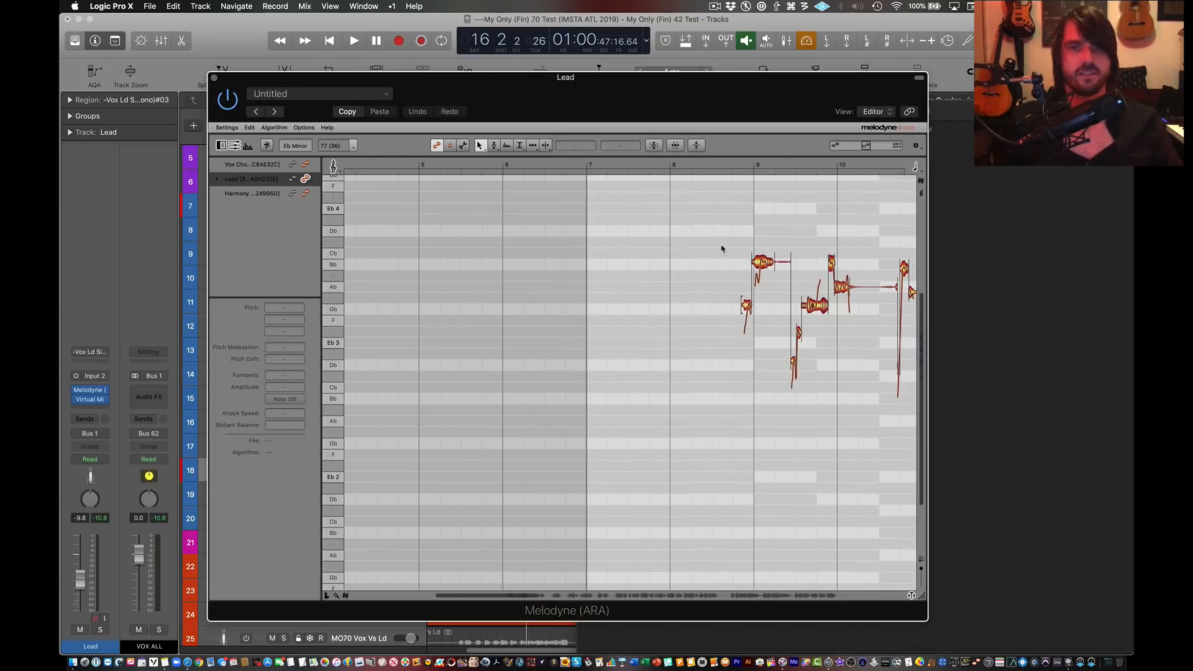
pyautogui.hscroll(2, 721, 248)
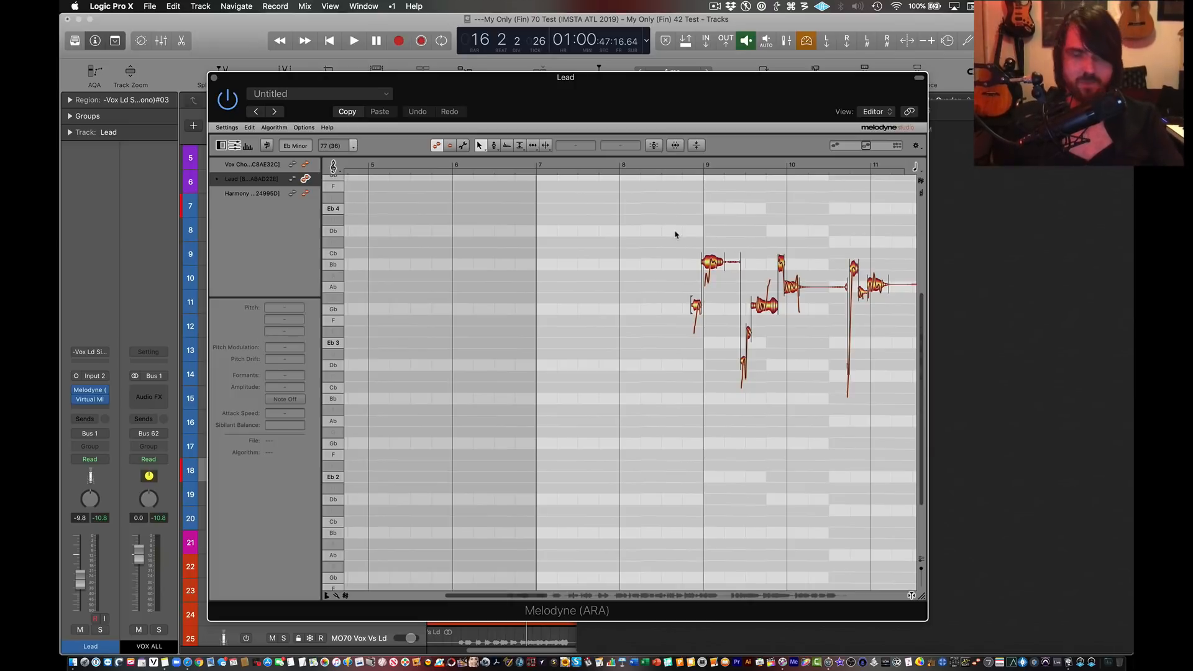
pyautogui.press('super+Right')
pyautogui.press('super+Right')
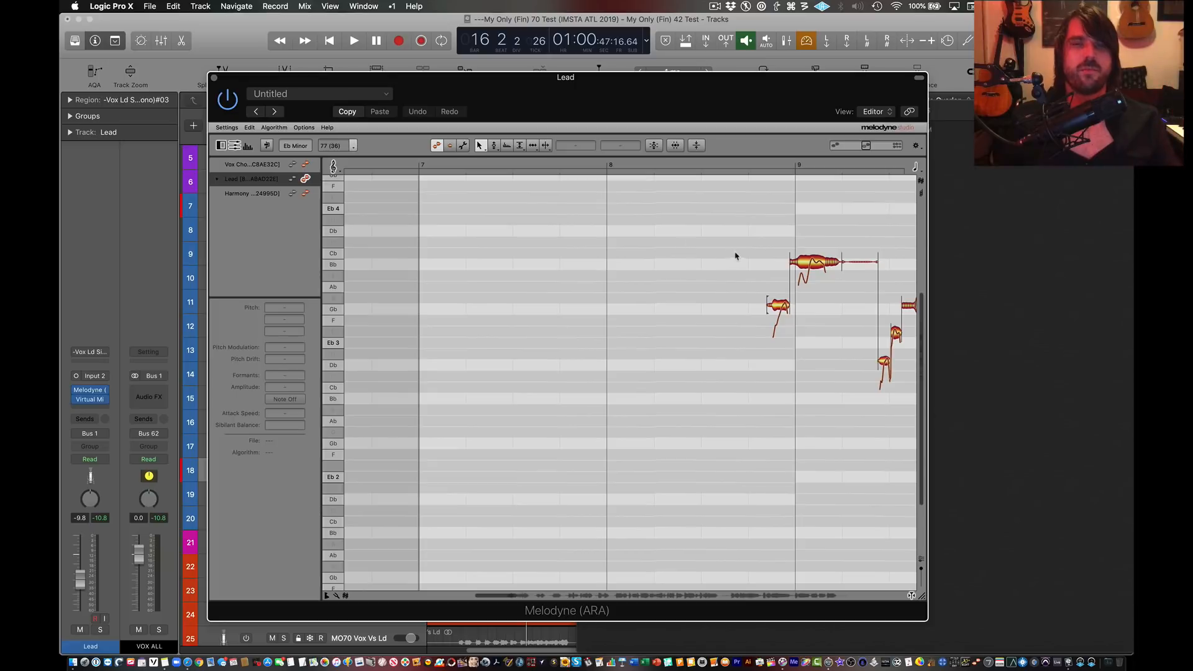
pyautogui.hscroll(10, 746, 240)
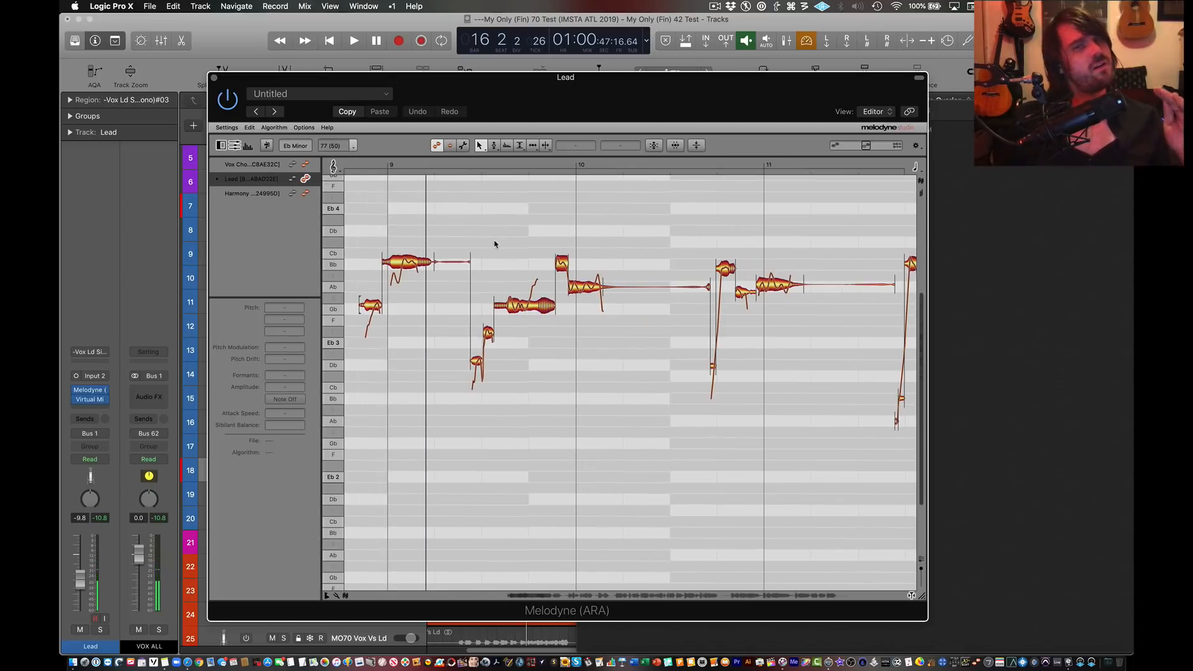
pyautogui.hscroll(-5, 356, 263)
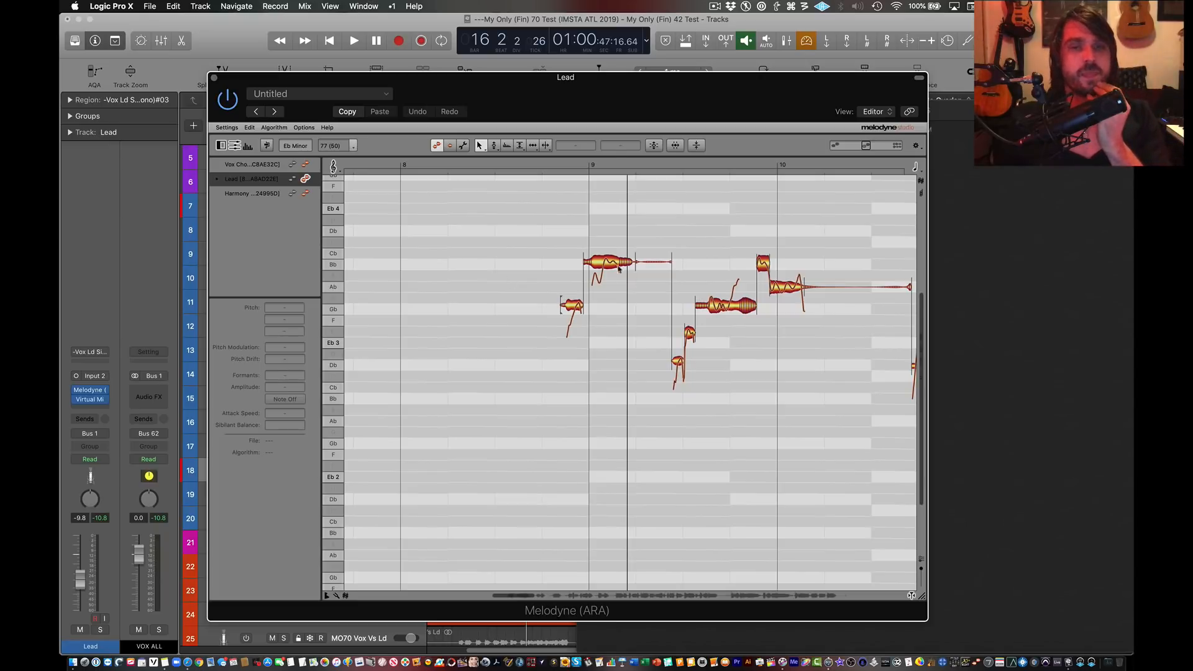
pyautogui.click(546, 145)
pyautogui.doubleClick(603, 263)
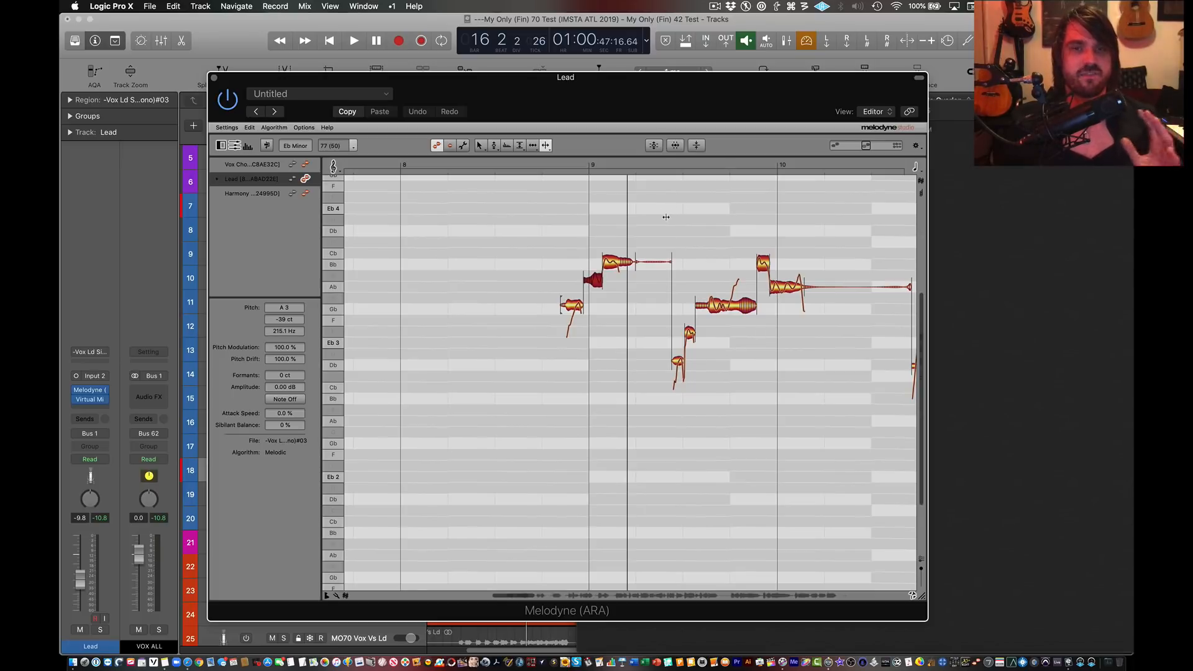
# Step: Play the passage from bar 9 and split the Gb 3 note near the end of bar 9 into two notes
pyautogui.press('space')
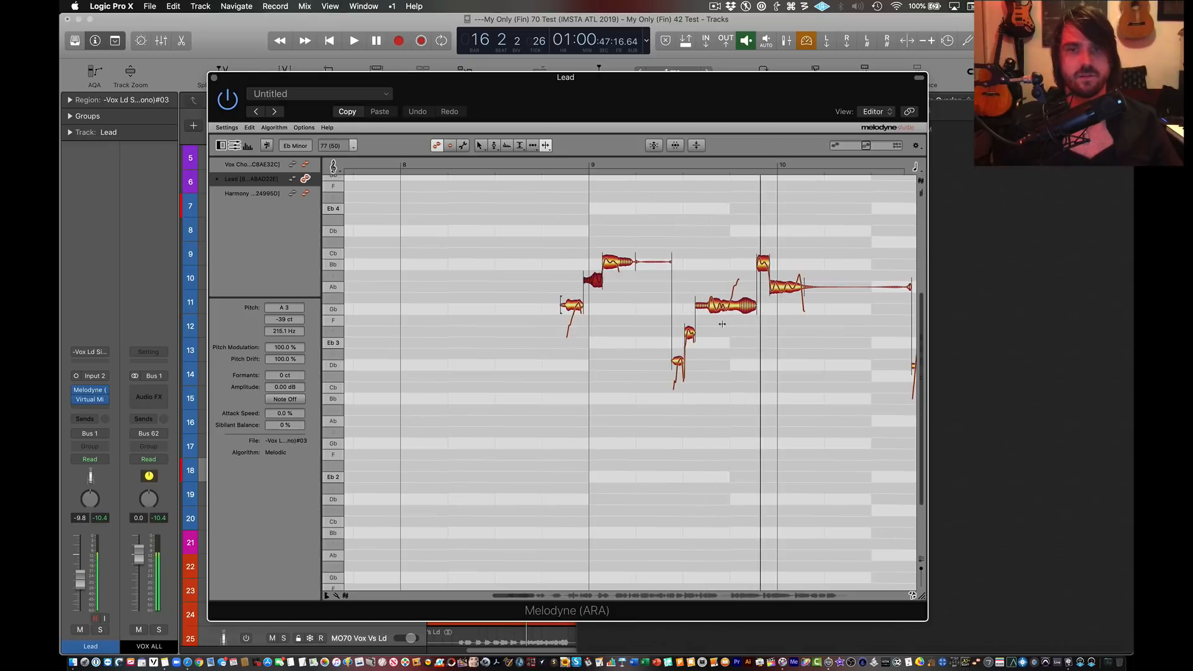
pyautogui.click(730, 306)
pyautogui.hscroll(5, 714, 274)
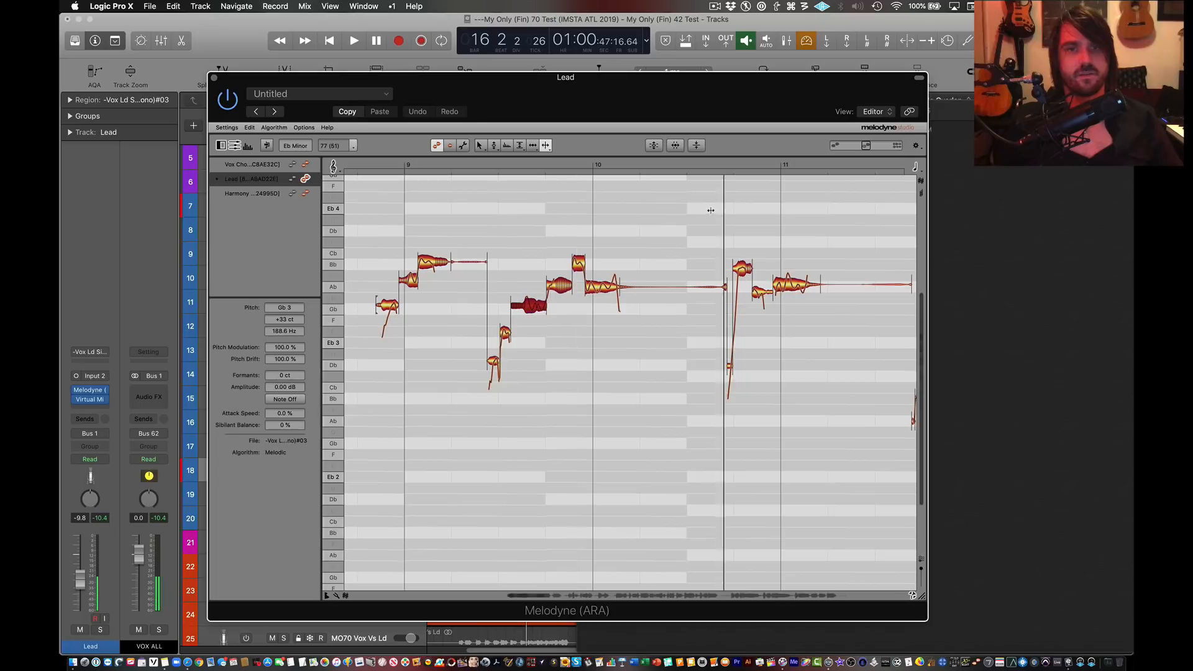
# Step: Play bar 13 and split the Eb 3 note near its end into three, isolating the pitch dip in the middle
pyautogui.hscroll(1, 696, 262)
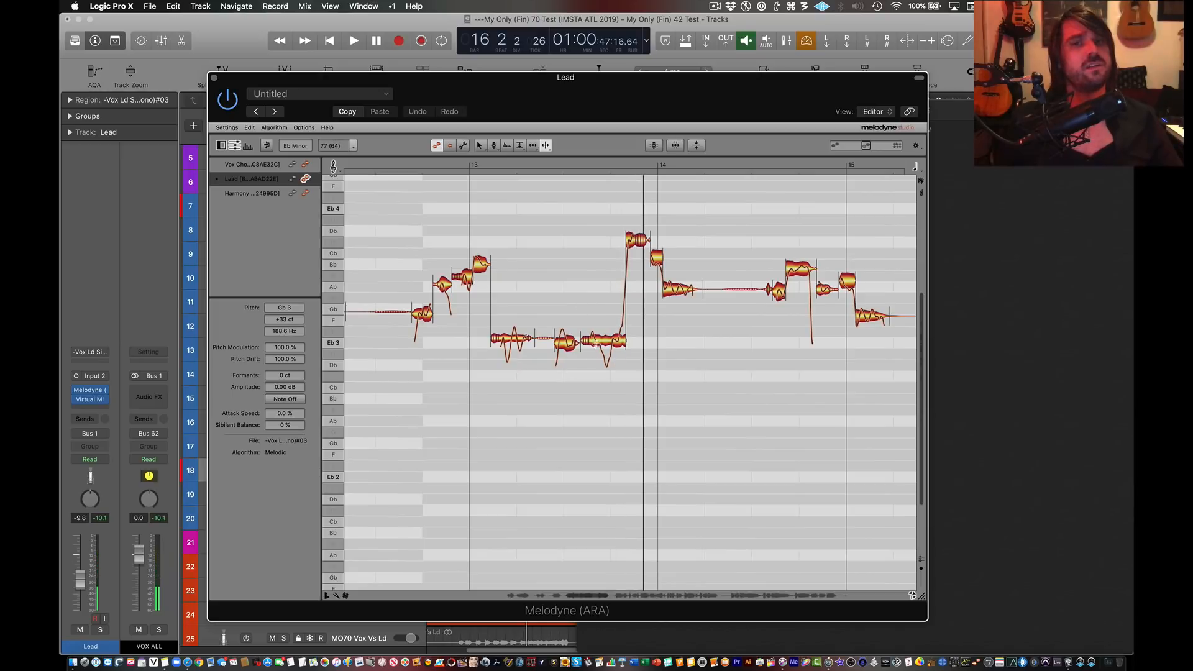
pyautogui.click(544, 165)
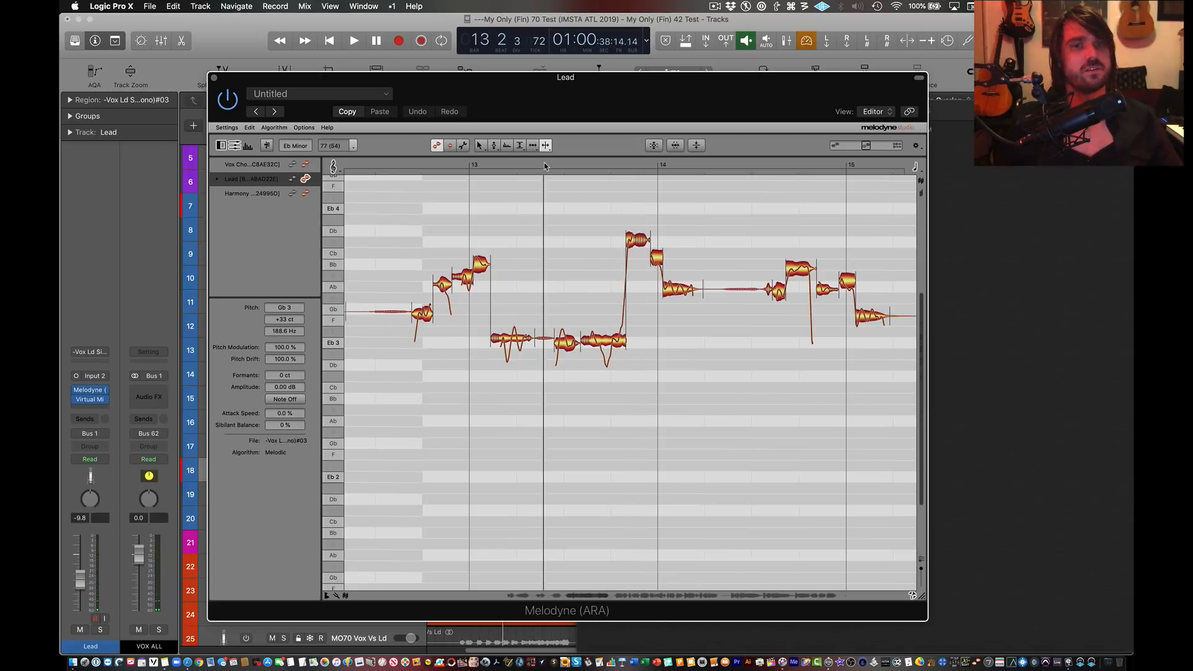
pyautogui.press('space')
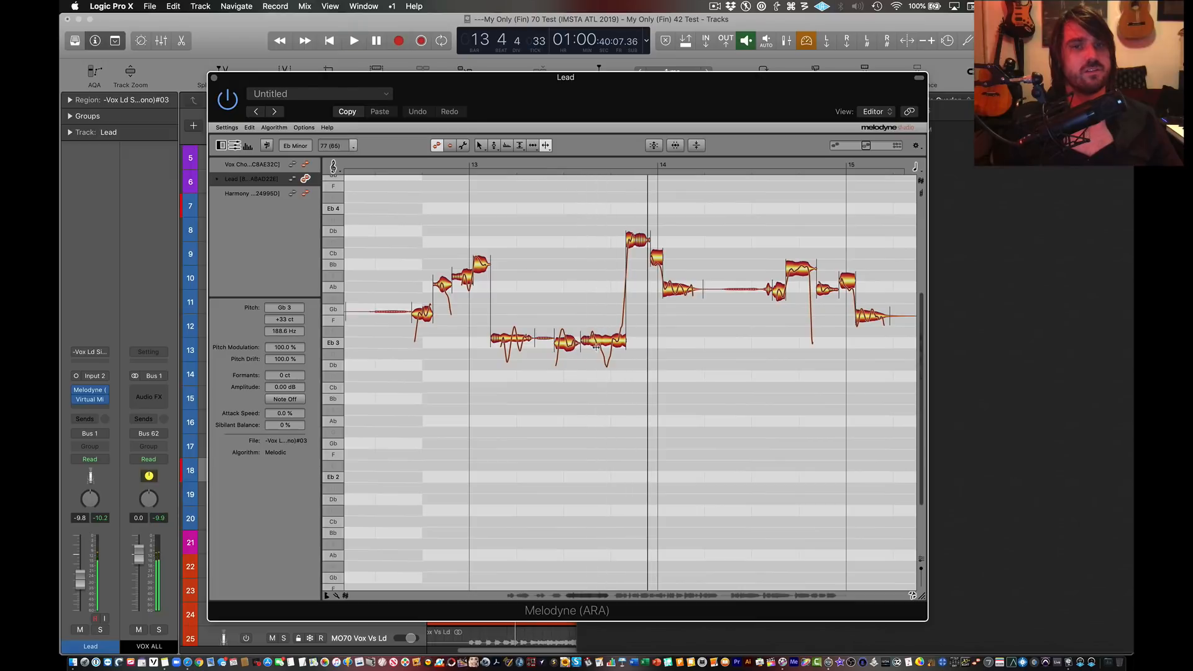
pyautogui.click(600, 340)
pyautogui.doubleClick(613, 343)
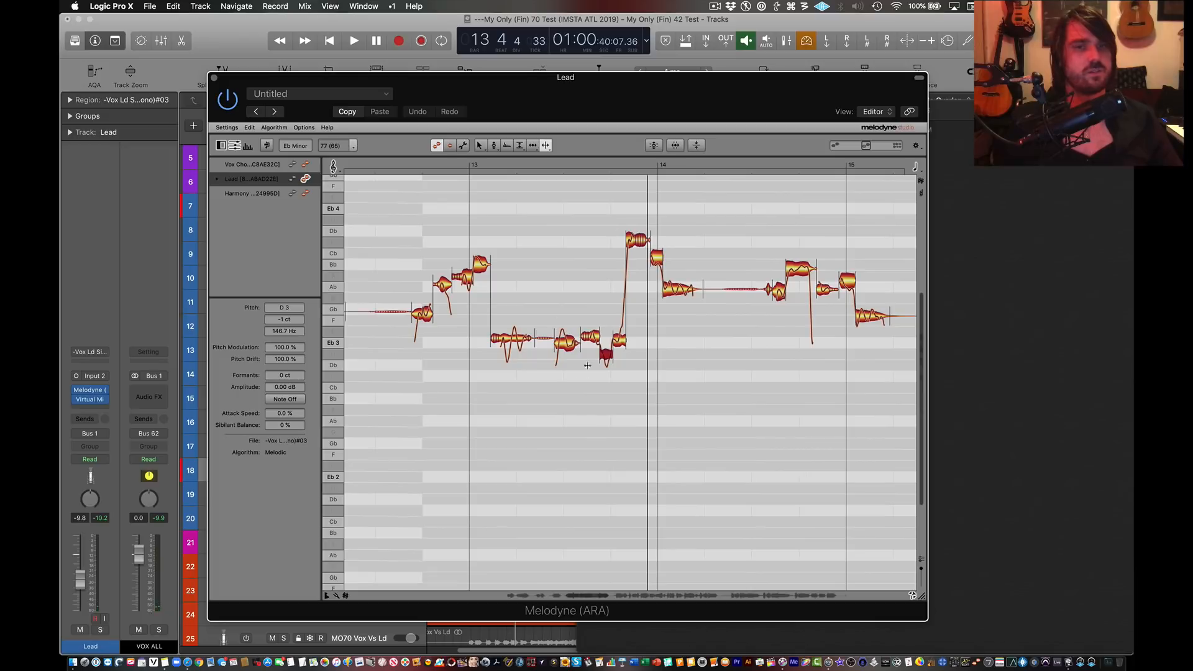
# Step: Play on from bar 14, try splitting the long Ab 3 note crossing bar 16, and audition the split
pyautogui.hscroll(5, 671, 343)
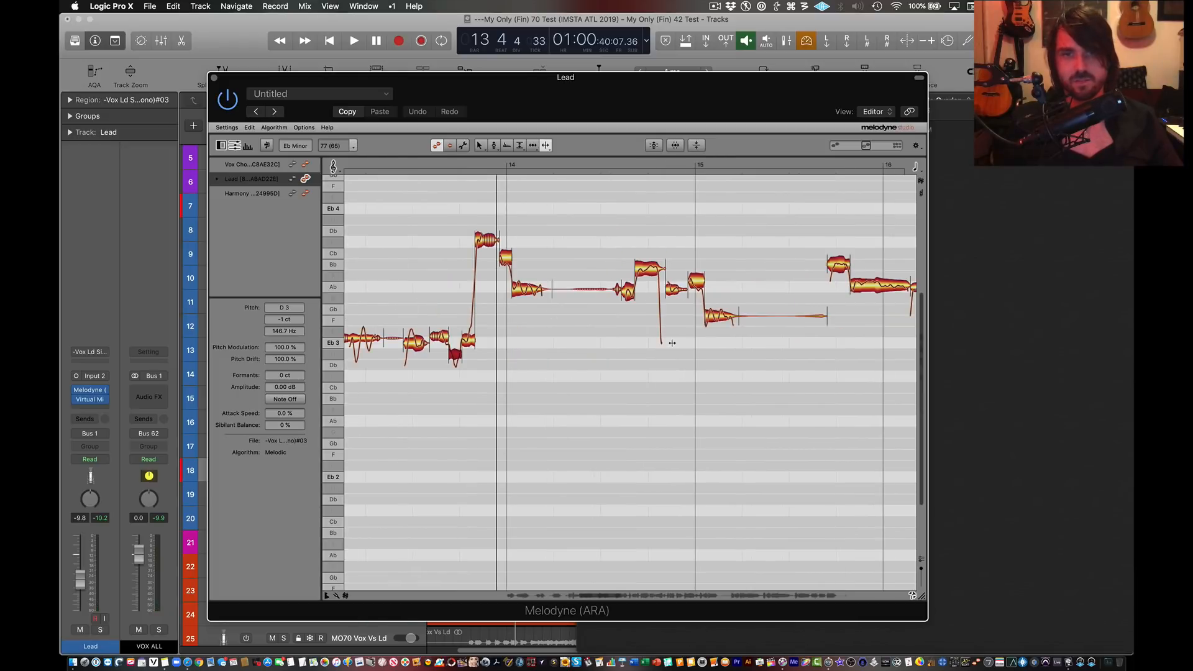
pyautogui.hscroll(1, 669, 334)
pyautogui.press('space')
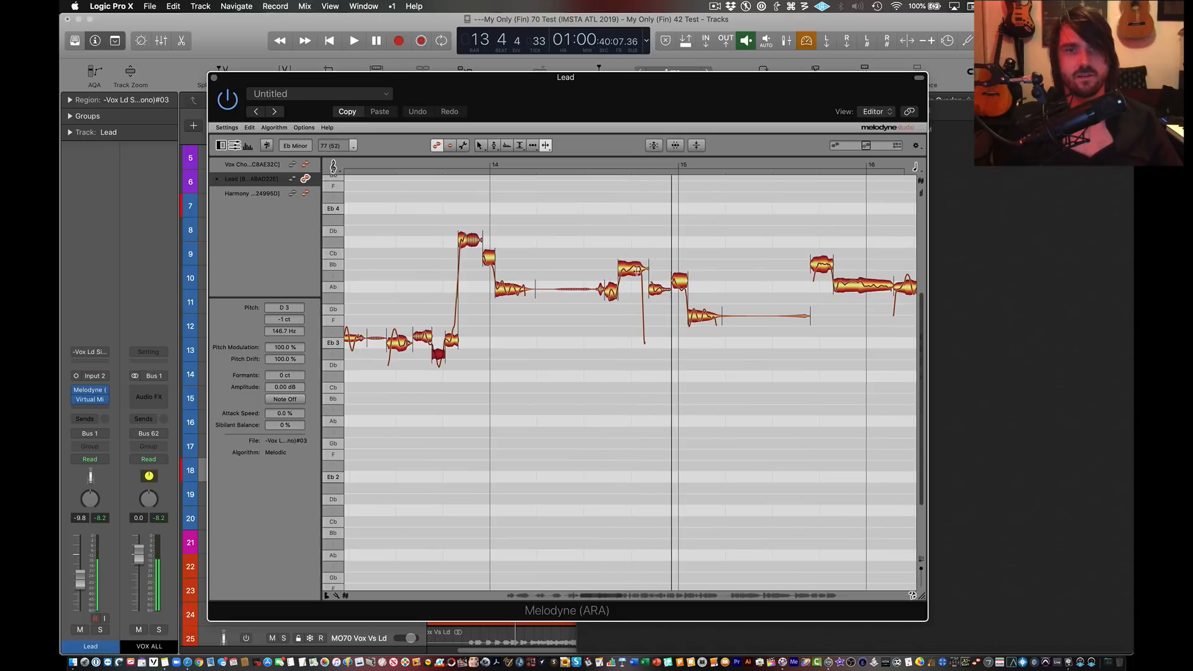
pyautogui.hscroll(8, 638, 273)
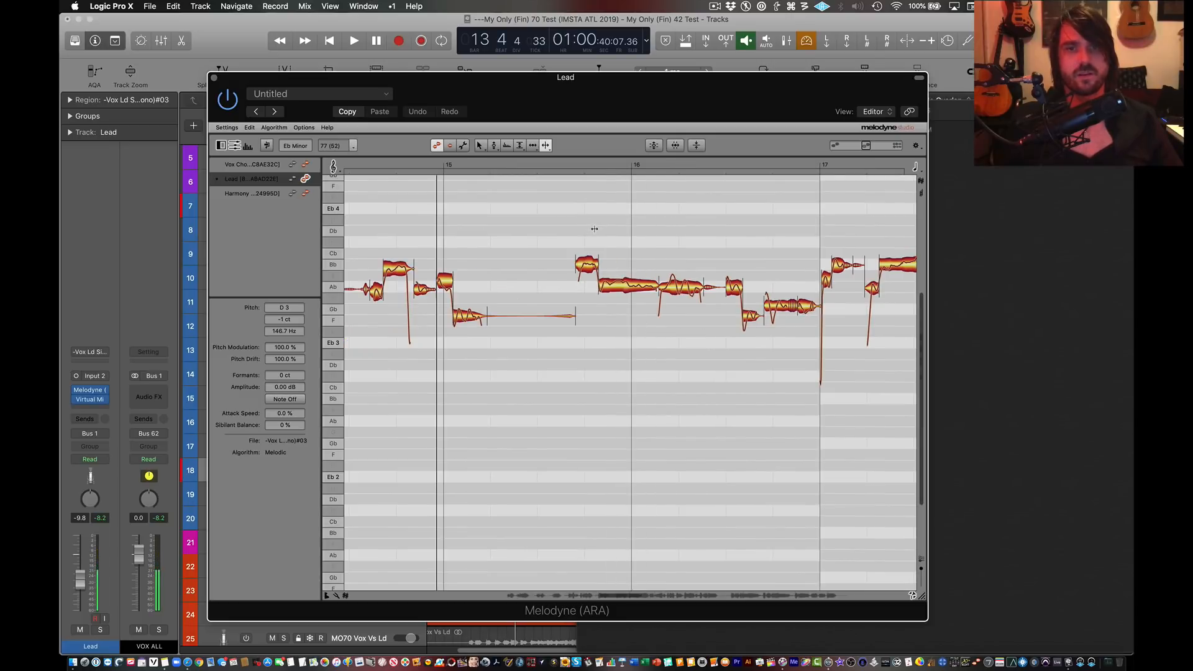
pyautogui.click(623, 285)
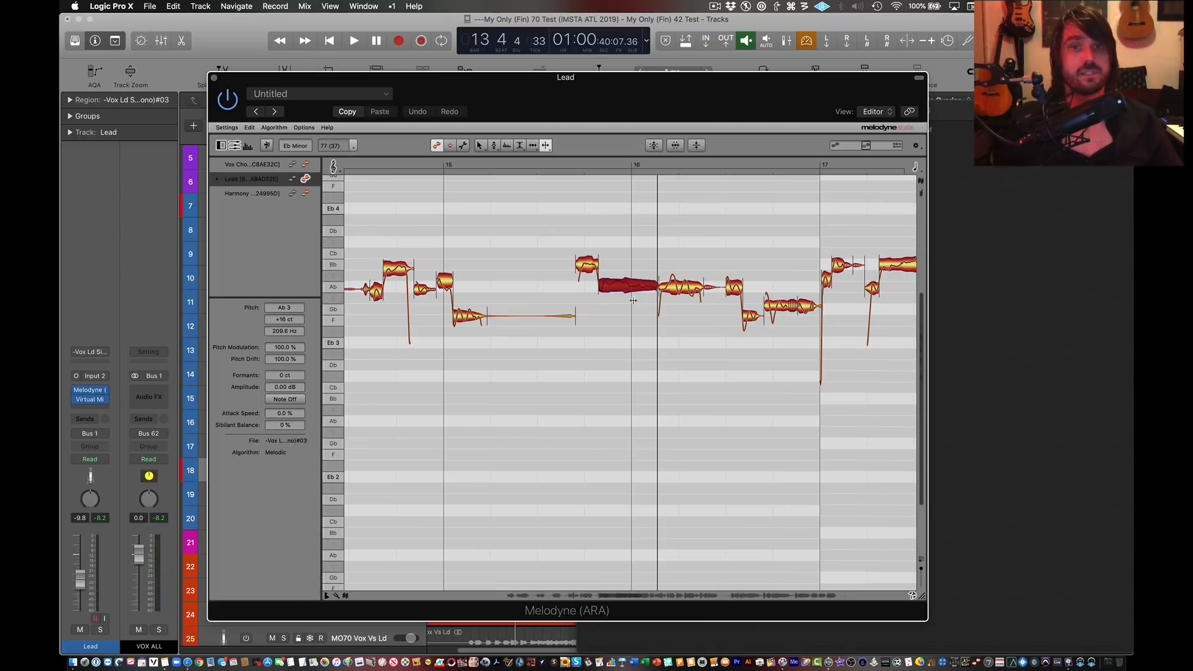
pyautogui.click(535, 168)
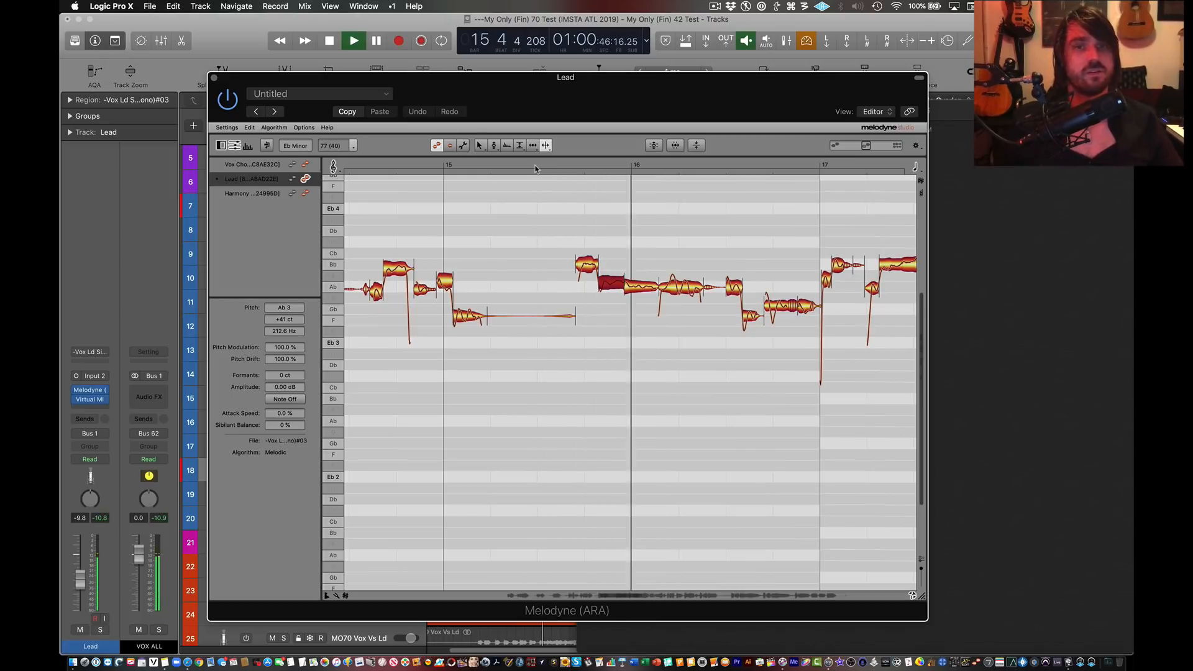
pyautogui.press('space')
# Step: Remove the separation from the long Ab 3 note crossing bar 16 and replay it as a single note
pyautogui.doubleClick(624, 277)
pyautogui.click(640, 318)
pyautogui.click(587, 164)
pyautogui.press('space')
pyautogui.press('space')
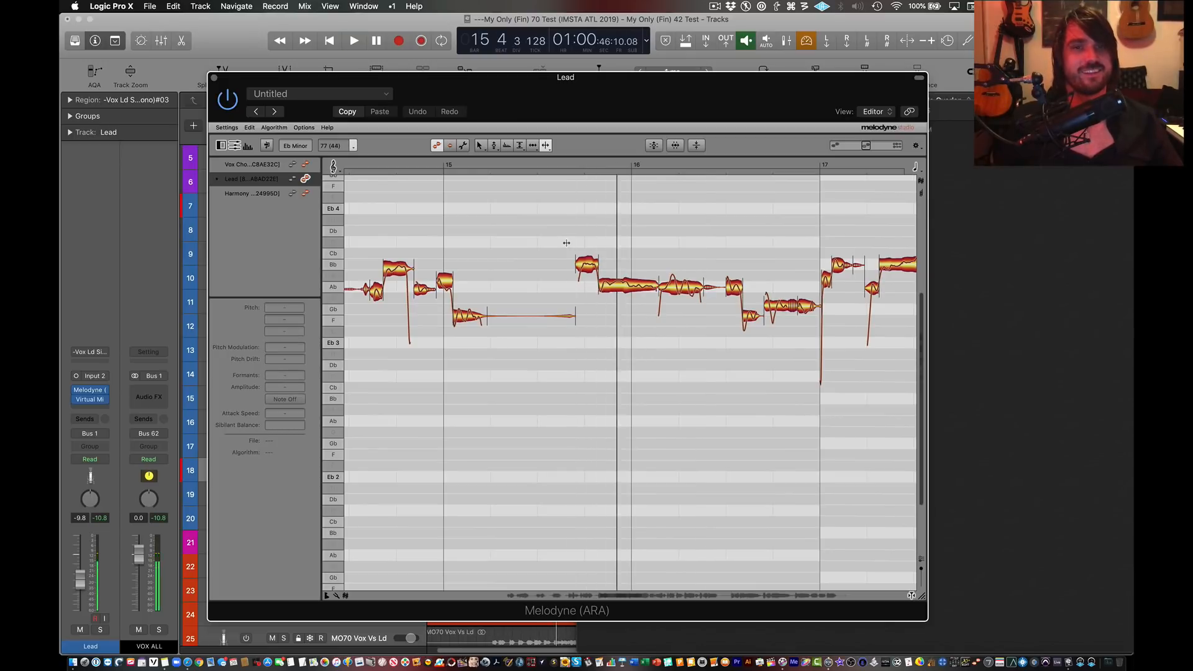
# Step: Split the long Ab 3 note crossing bar 16 and the long Bb 3 note in bar 17
pyautogui.doubleClick(623, 285)
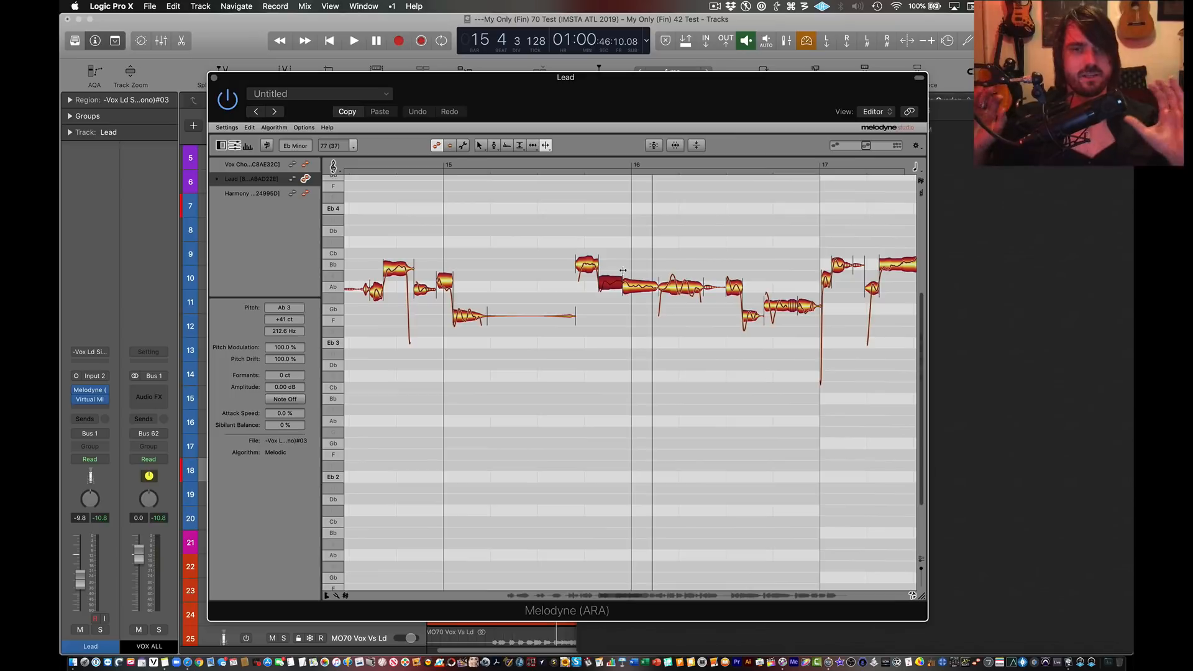
pyautogui.hscroll(1, 647, 244)
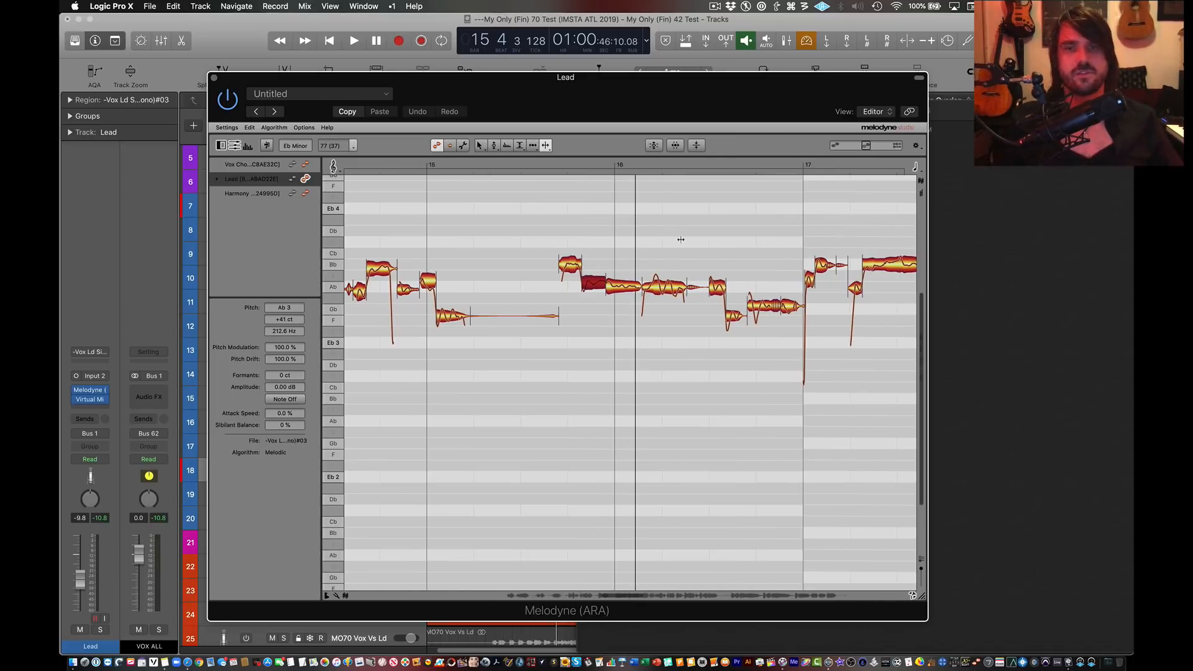
pyautogui.hscroll(15, 673, 230)
pyautogui.press('space')
pyautogui.press('space')
pyautogui.doubleClick(466, 265)
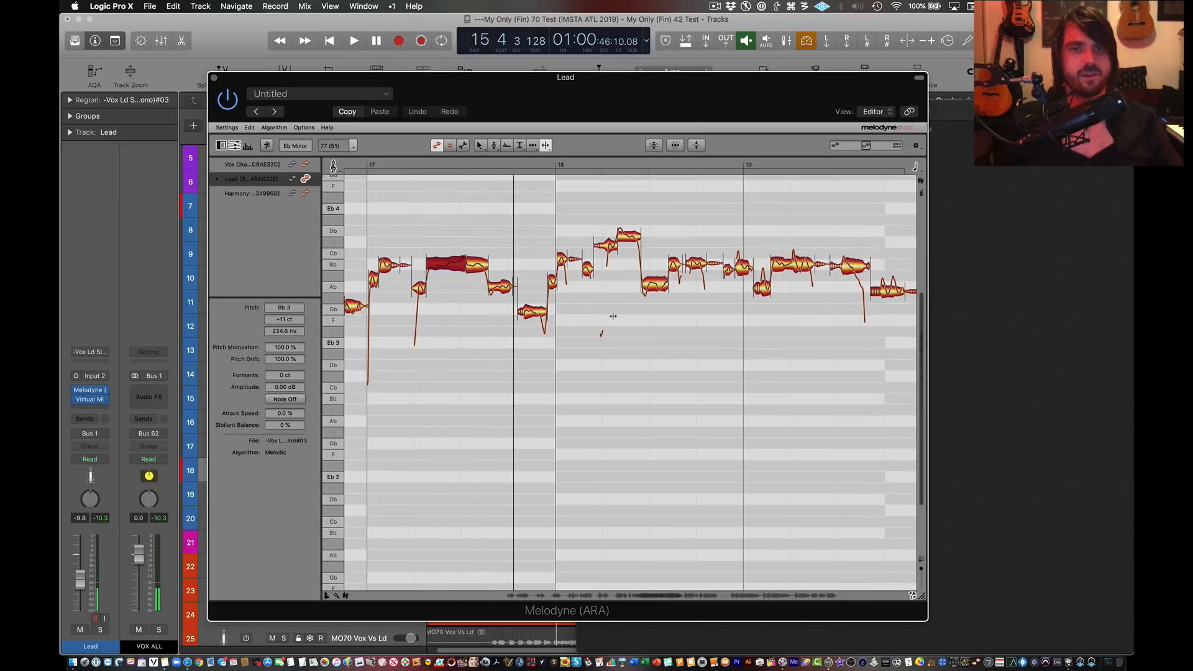
# Step: Play on through bars 18 and 19 and split the Bb 3 note in the second half of bar 19
pyautogui.hscroll(4, 712, 288)
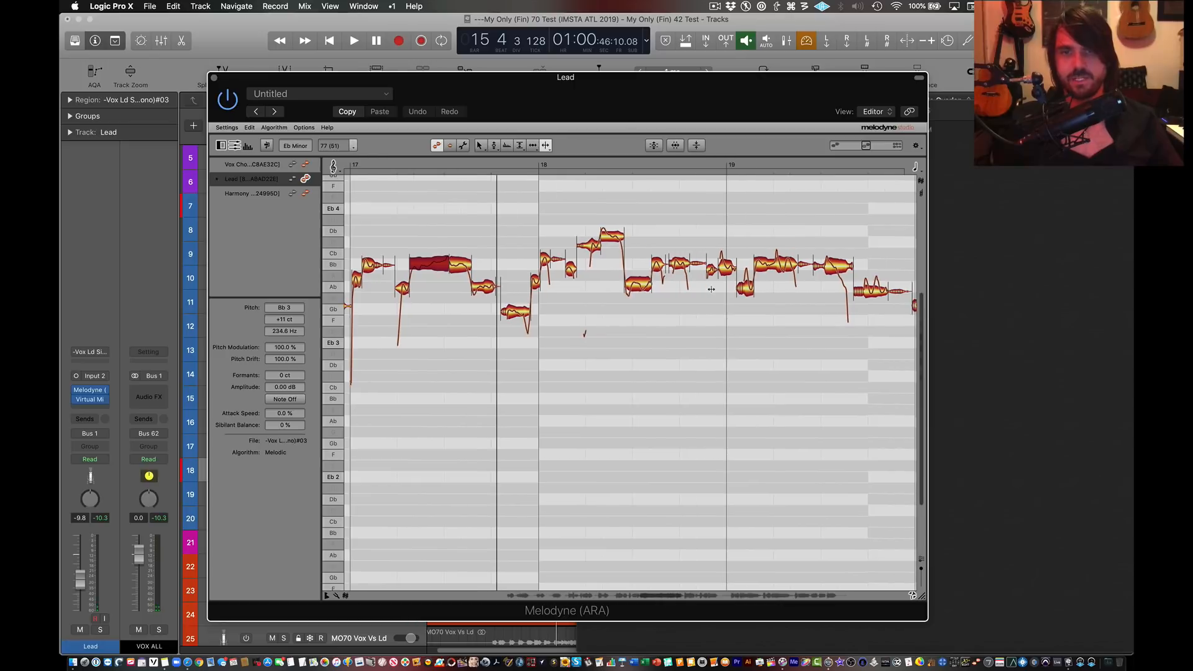
pyautogui.doubleClick(692, 208)
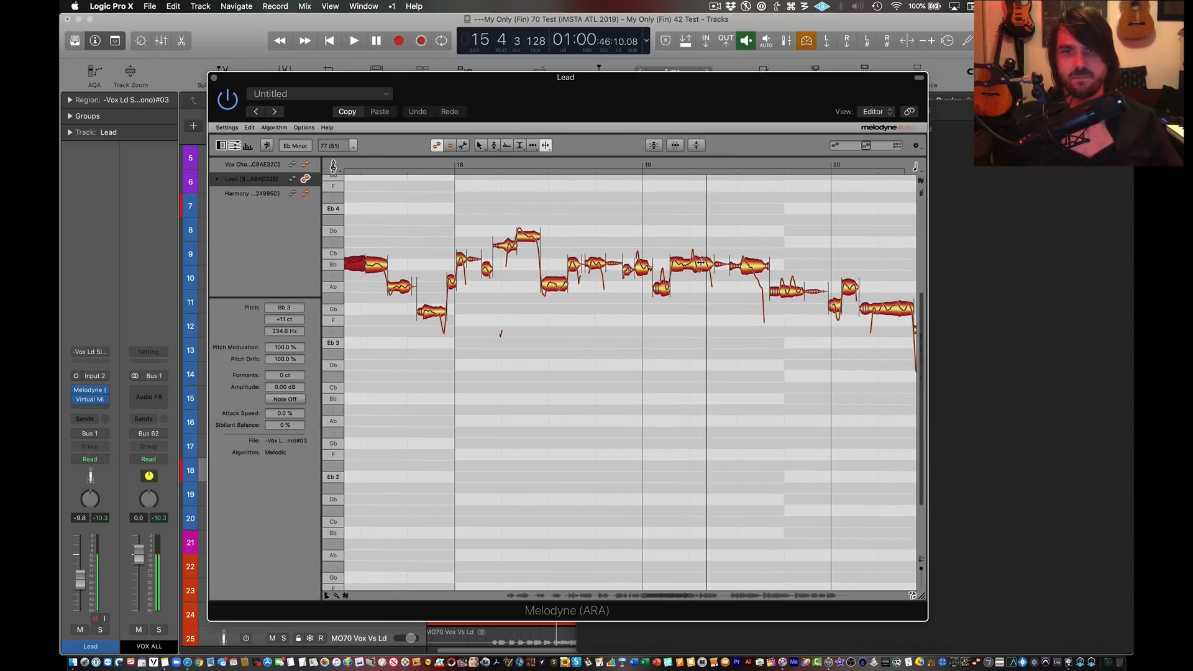
pyautogui.hscroll(5, 699, 261)
pyautogui.doubleClick(606, 222)
pyautogui.doubleClick(625, 261)
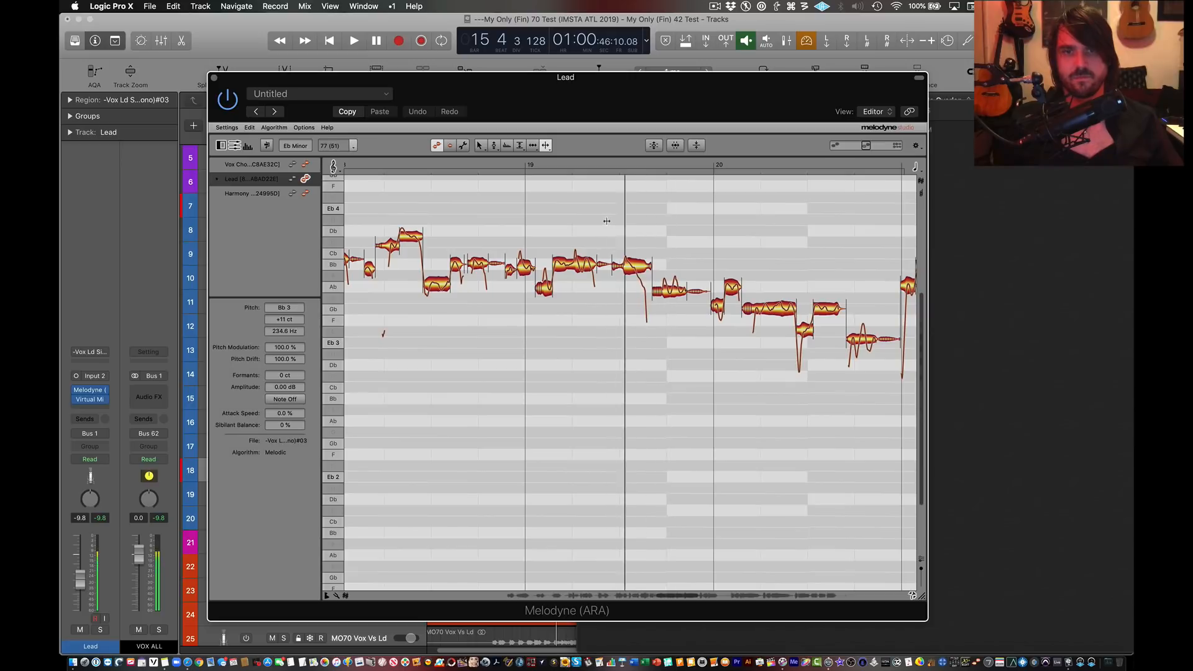
pyautogui.doubleClick(633, 261)
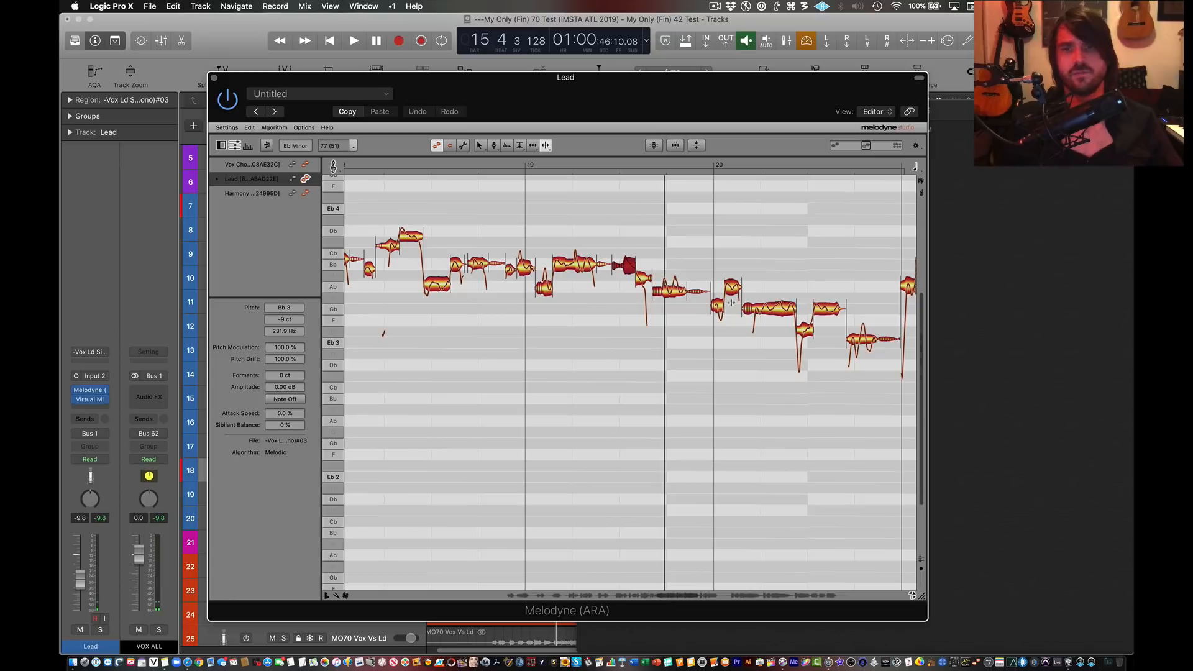
# Step: Look over the remaining Lead notes up to bar 22 and consult the AUDIO BEST PRACTICES note for the next operations
pyautogui.hscroll(10, 769, 346)
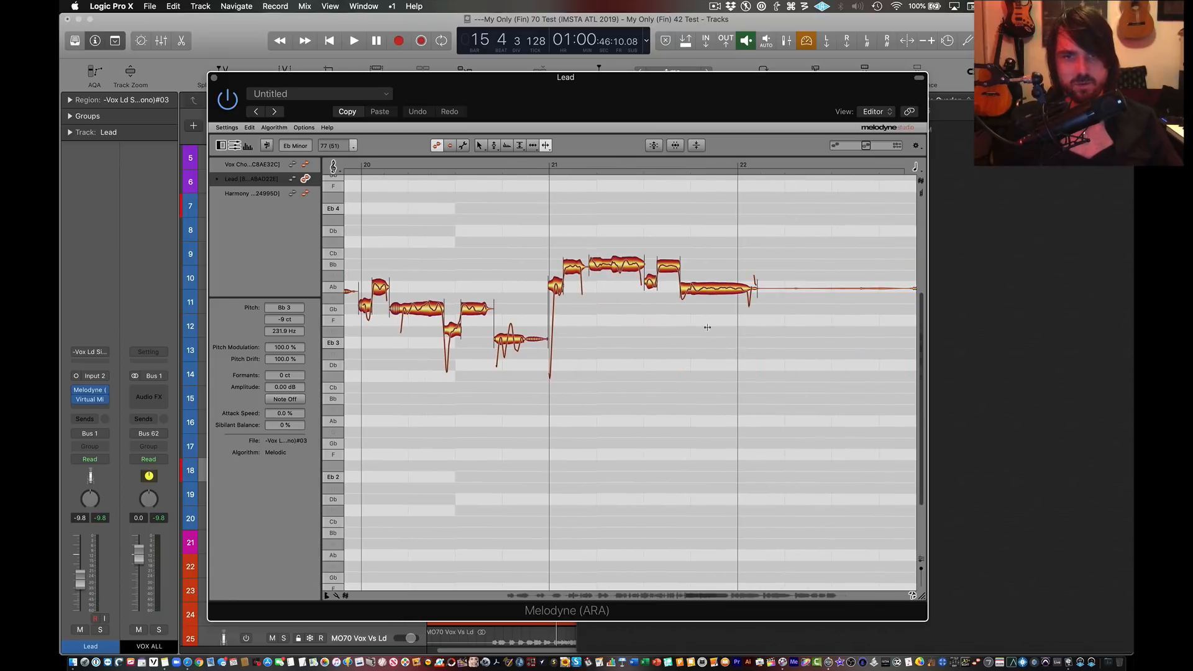
pyautogui.hscroll(-10, 522, 299)
pyautogui.hotkey('ctrl', 'Up')
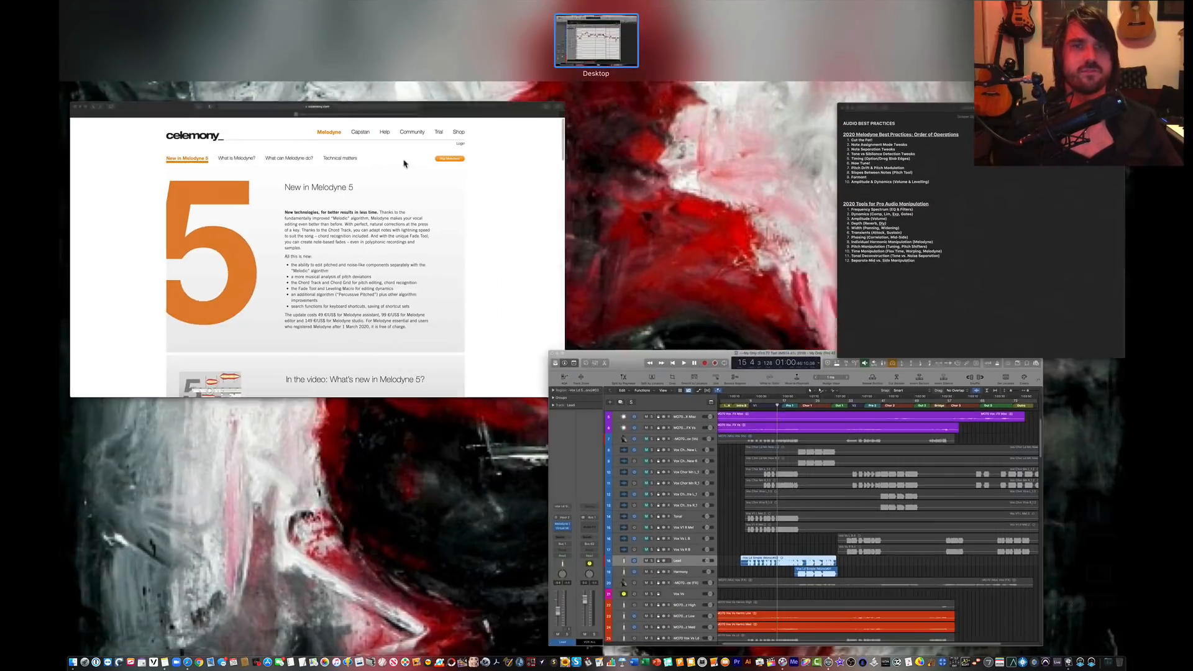
pyautogui.click(889, 252)
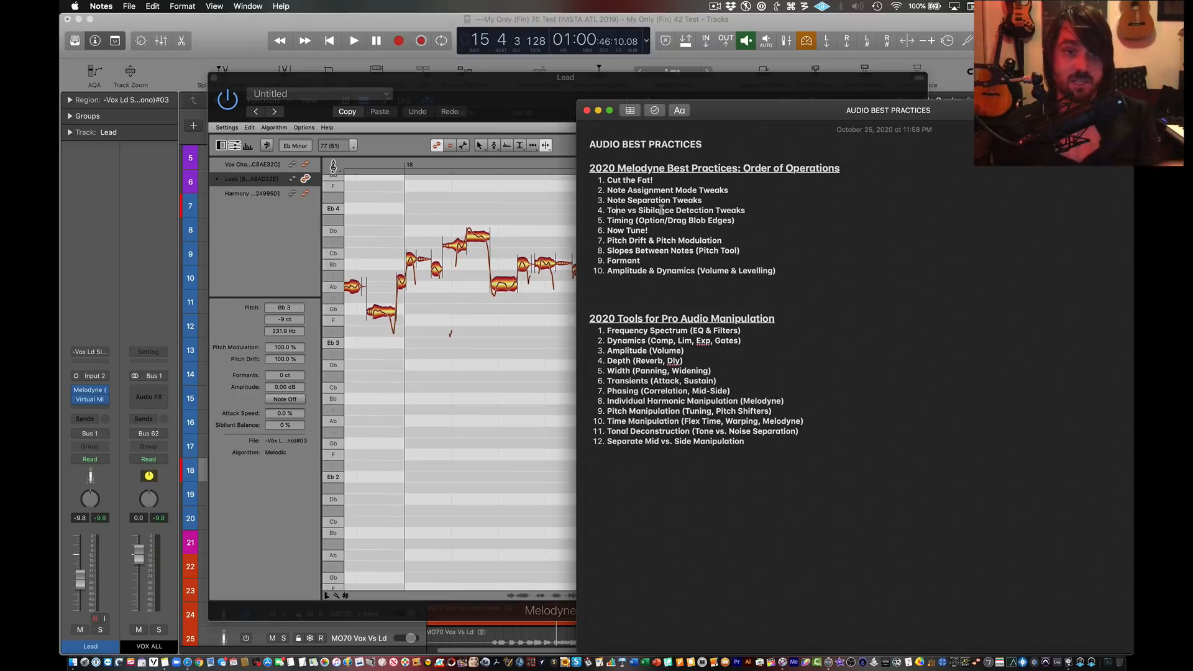
pyautogui.click(761, 220)
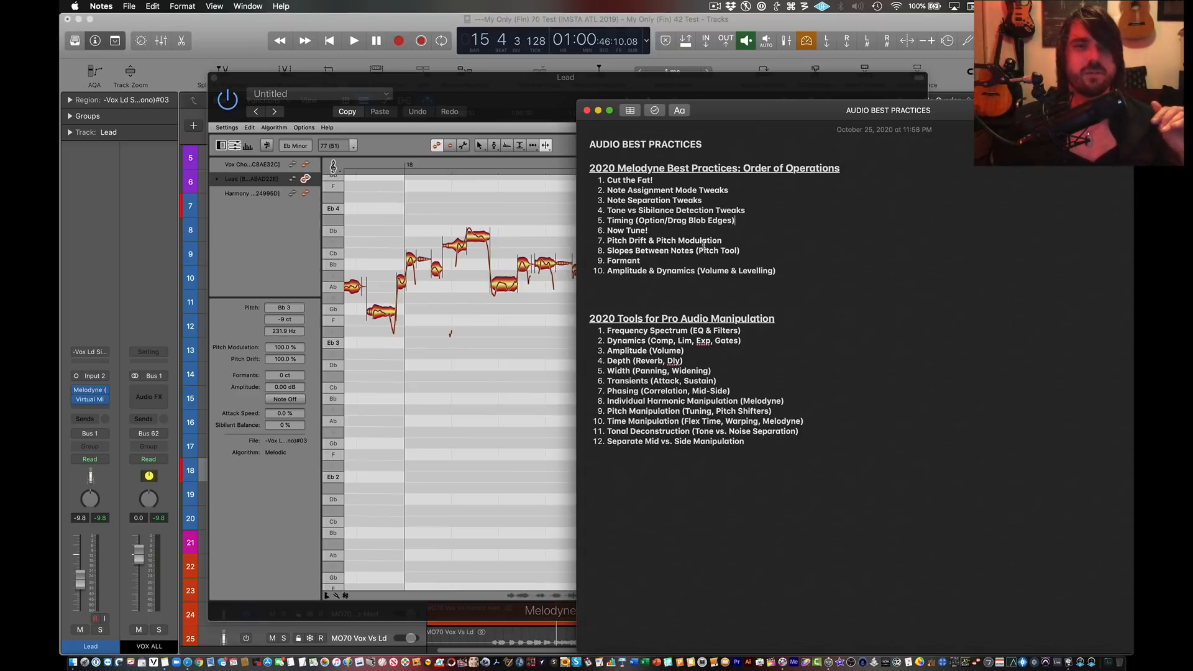
pyautogui.click(447, 382)
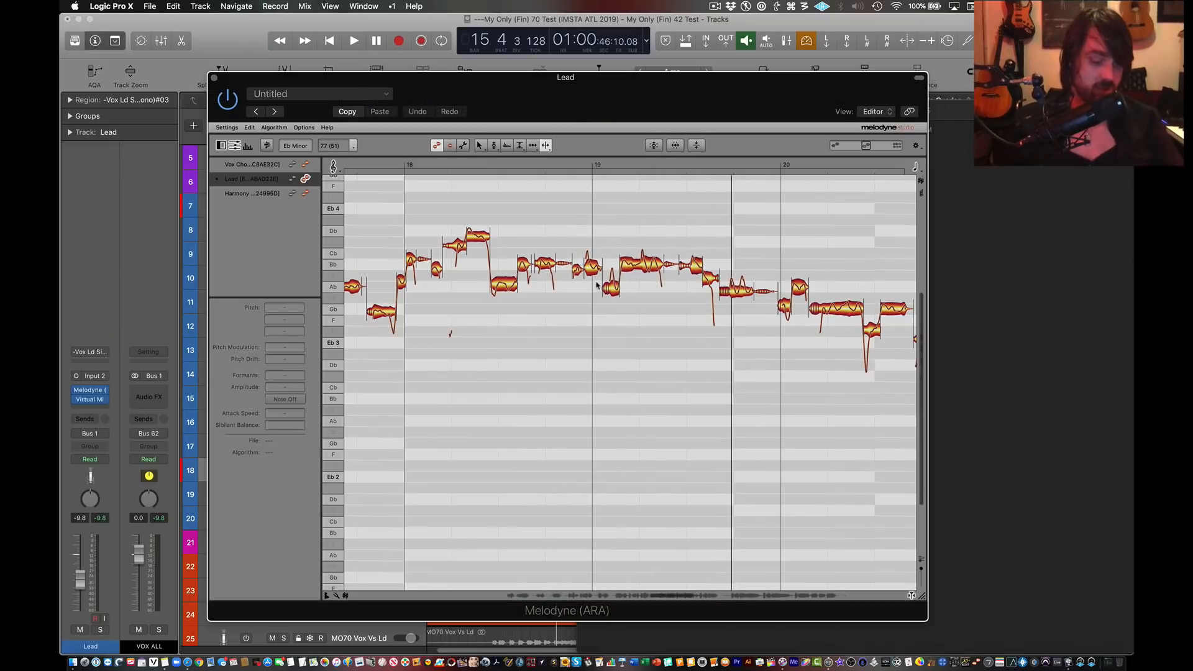
# Step: Play the Lead phrase through bar 19 up to the Ab 3 note before bar 20
pyautogui.scroll(5, 596, 280)
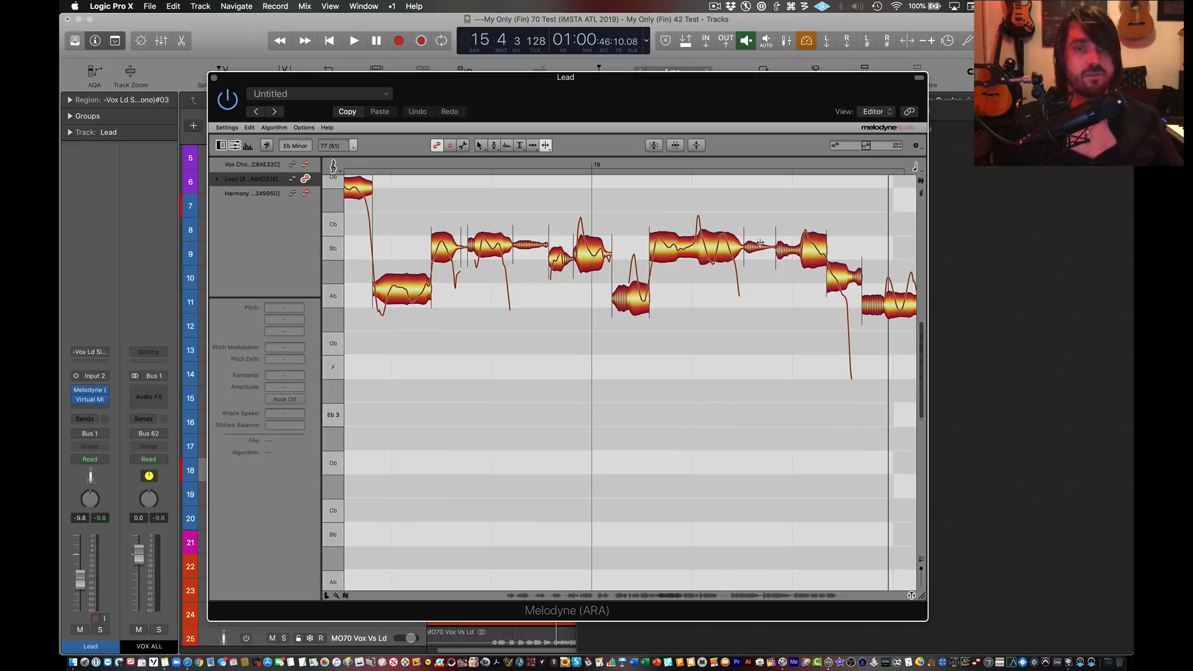
pyautogui.click(672, 164)
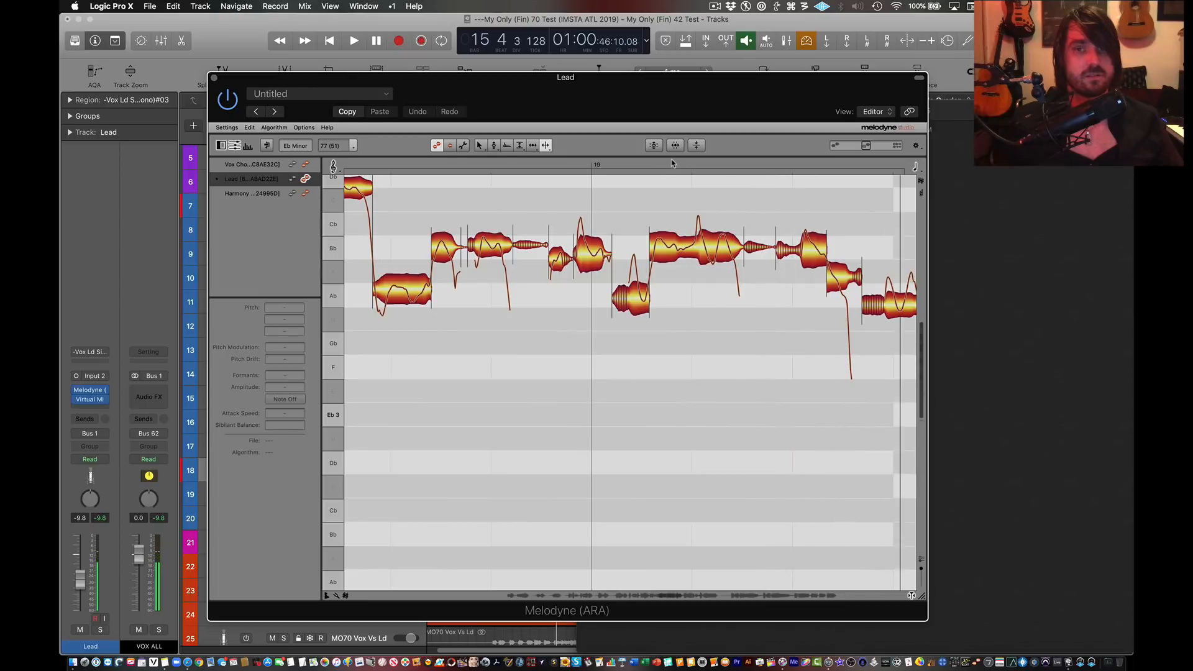
pyautogui.hscroll(-5, 377, 286)
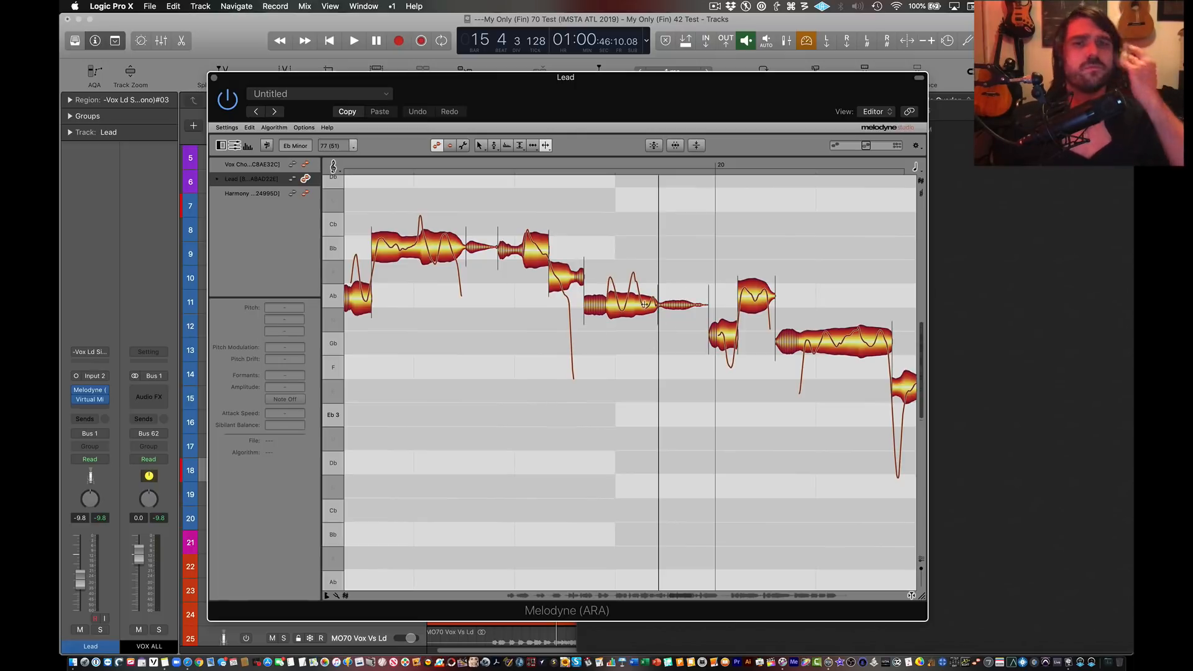
# Step: Try raising the Ab 3 note just before bar 20 to C 4, audition it, and undo the pitch change
pyautogui.click(482, 146)
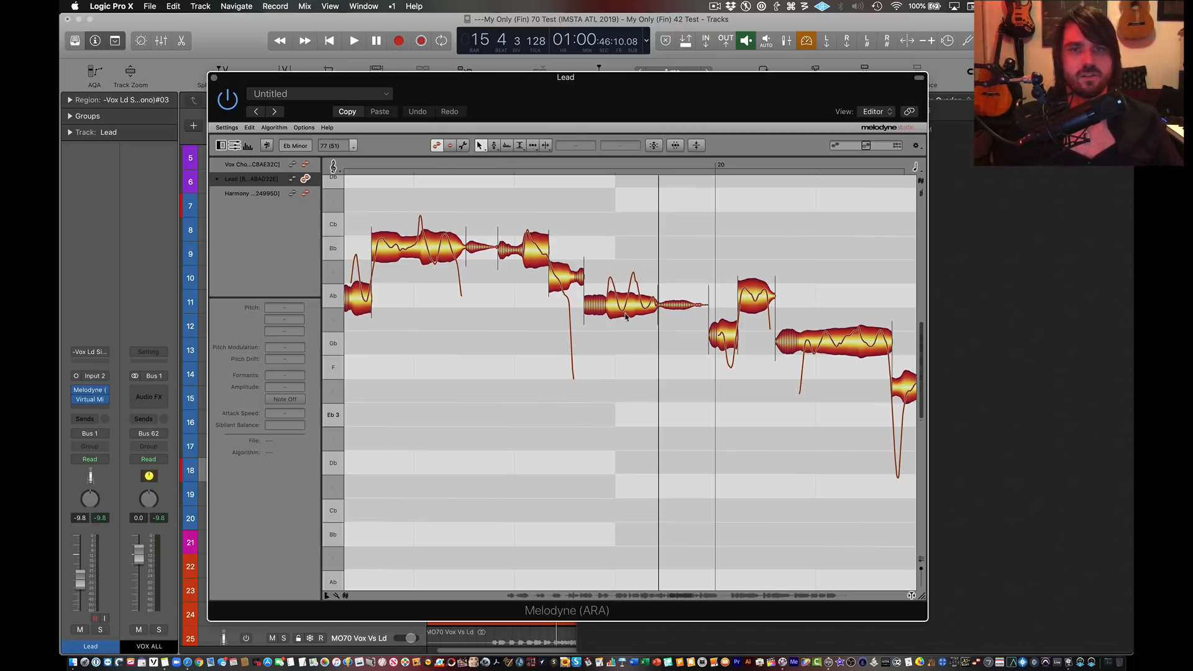
pyautogui.moveTo(627, 309); pyautogui.dragTo(623, 248)
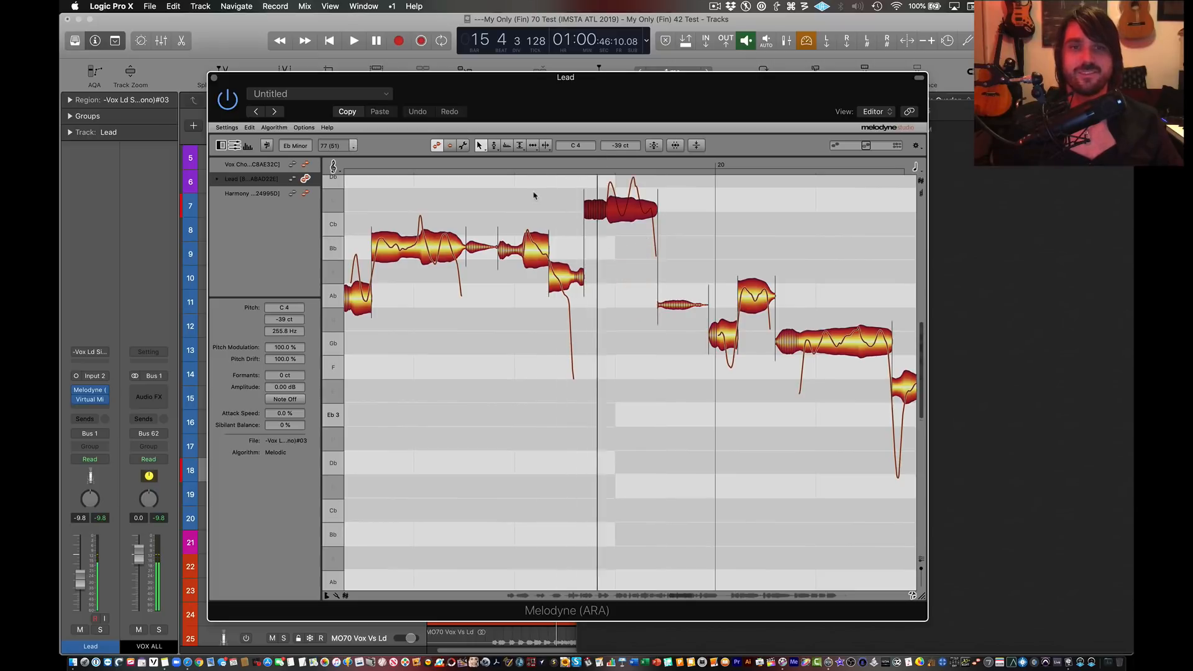
pyautogui.press('super+z')
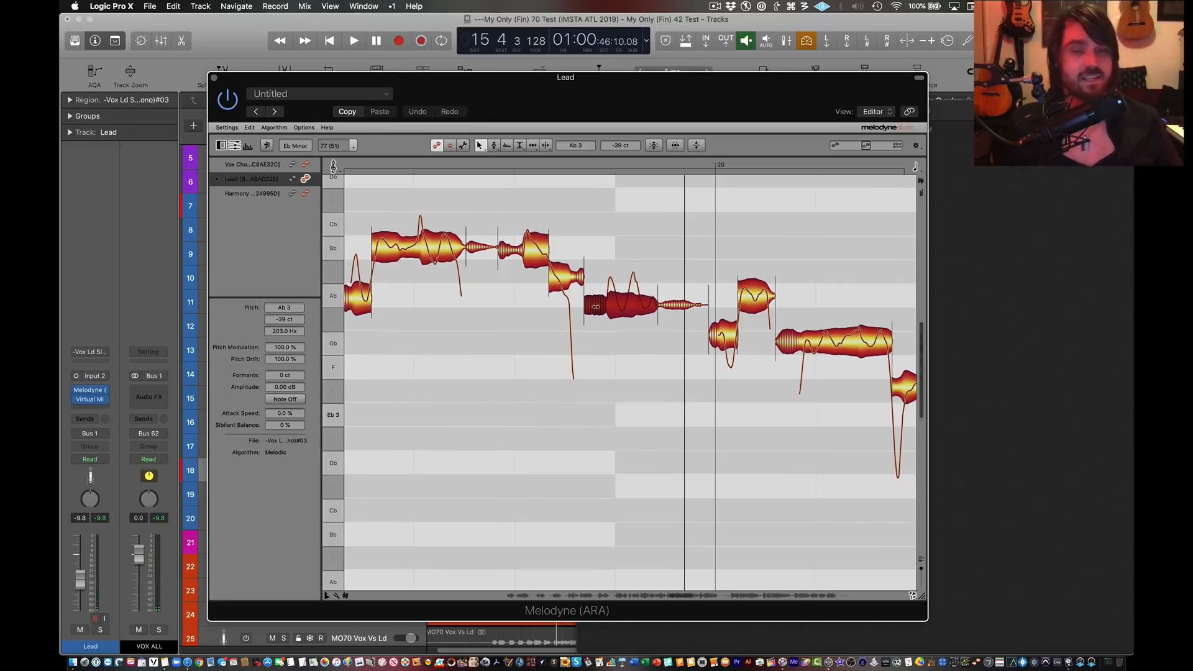
pyautogui.click(616, 223)
# Step: Review the Melodyne order of operations in the AUDIO BEST PRACTICES note, highlighting Tone vs Sibilance Detection, and return to the Lead editor
pyautogui.hotkey('ctrl', 'Up')
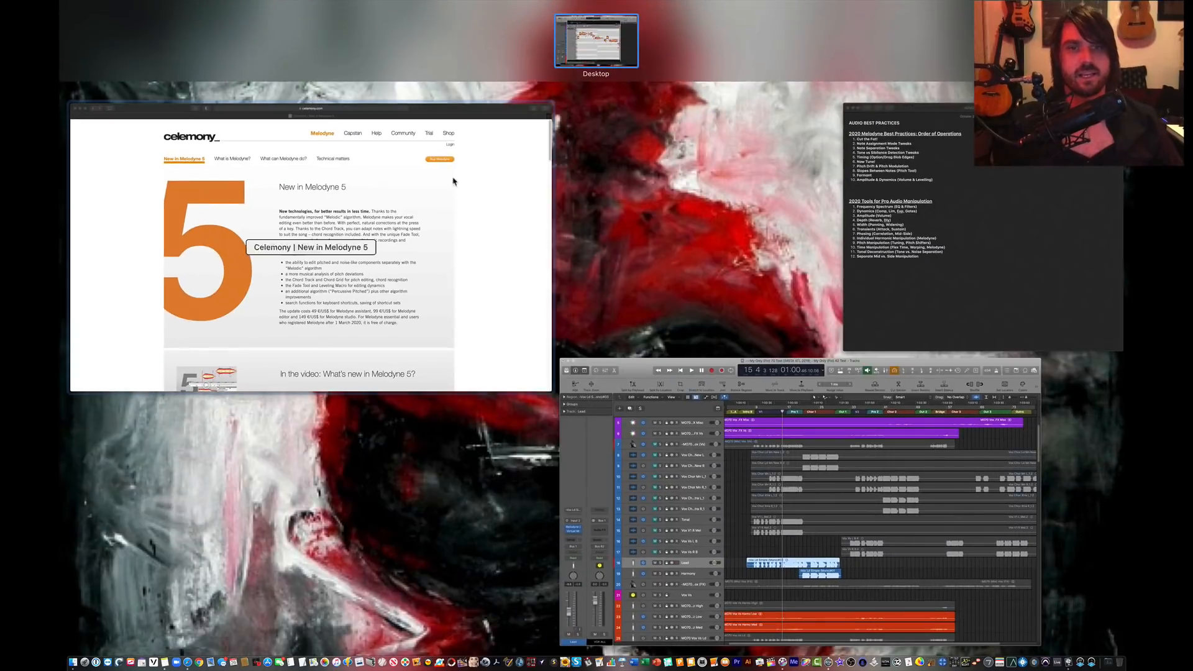
pyautogui.click(983, 261)
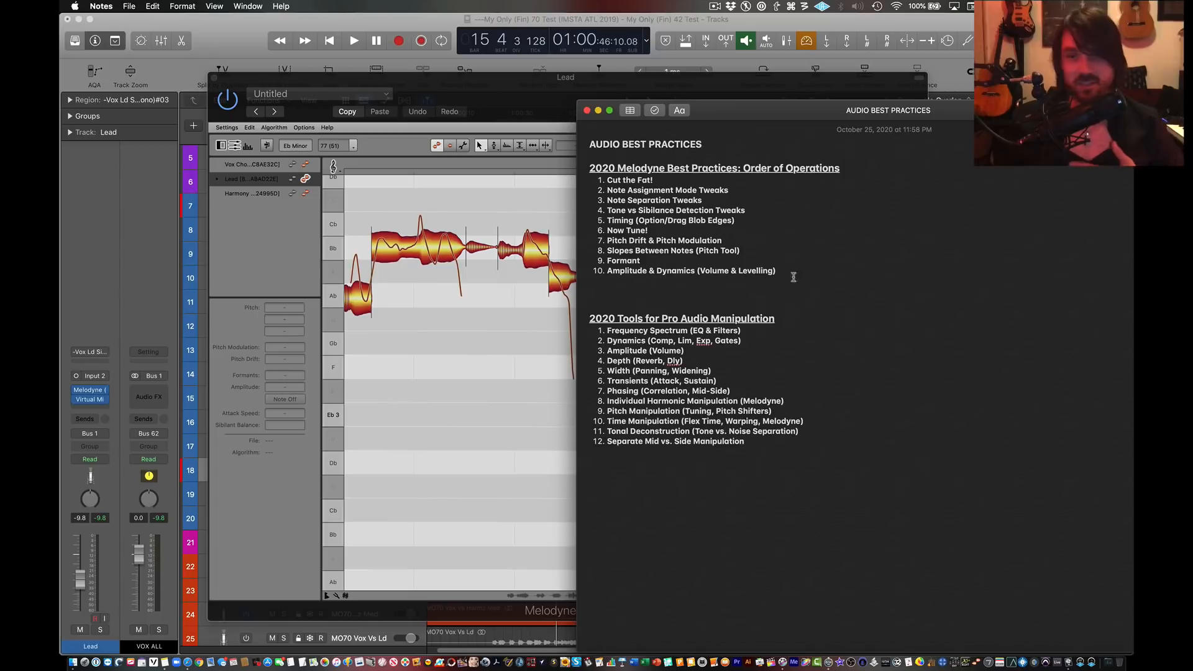
pyautogui.moveTo(799, 272); pyautogui.dragTo(593, 179)
pyautogui.click(759, 242)
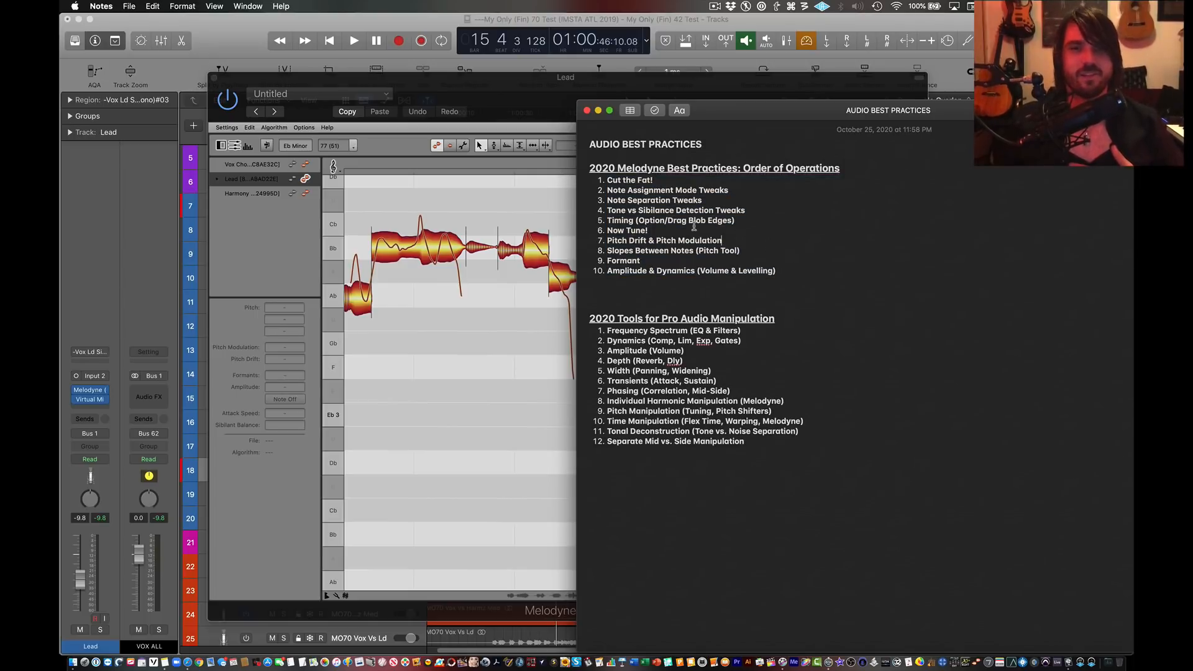
pyautogui.click(756, 221)
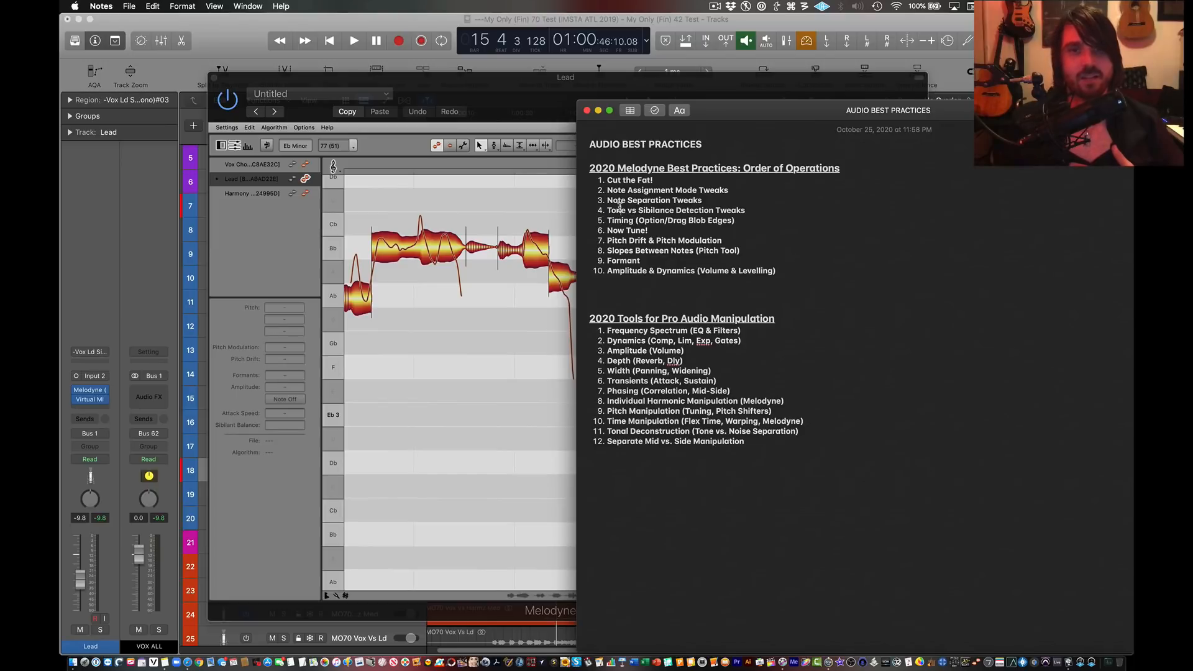
pyautogui.moveTo(607, 210); pyautogui.dragTo(714, 210)
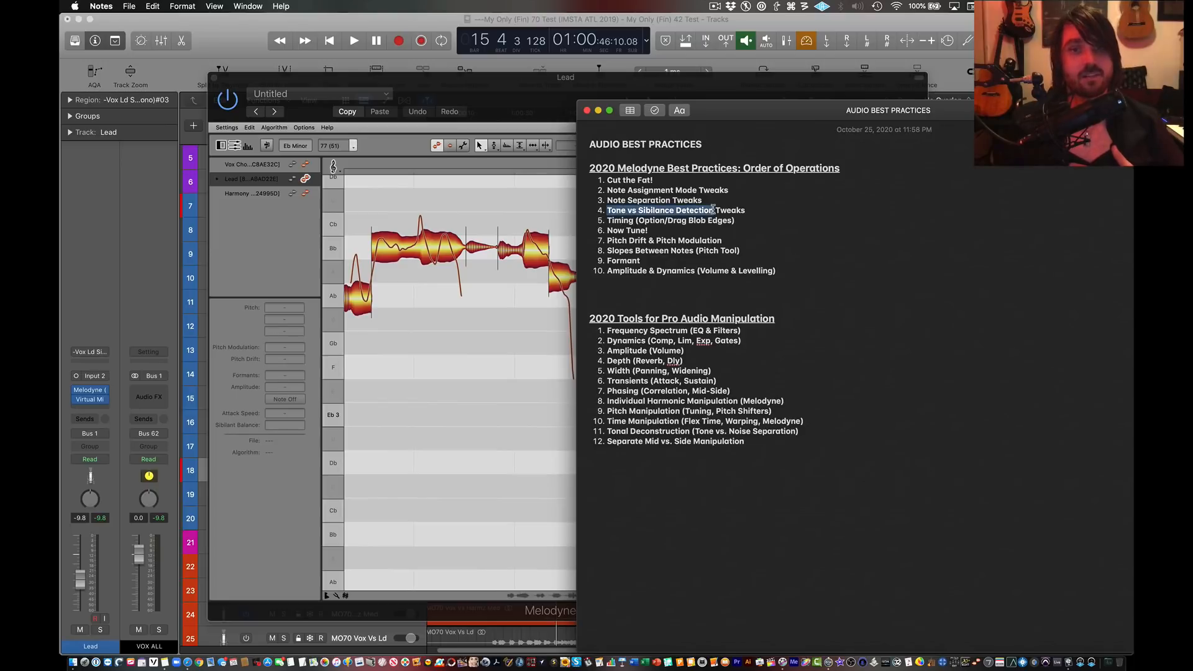
pyautogui.click(480, 400)
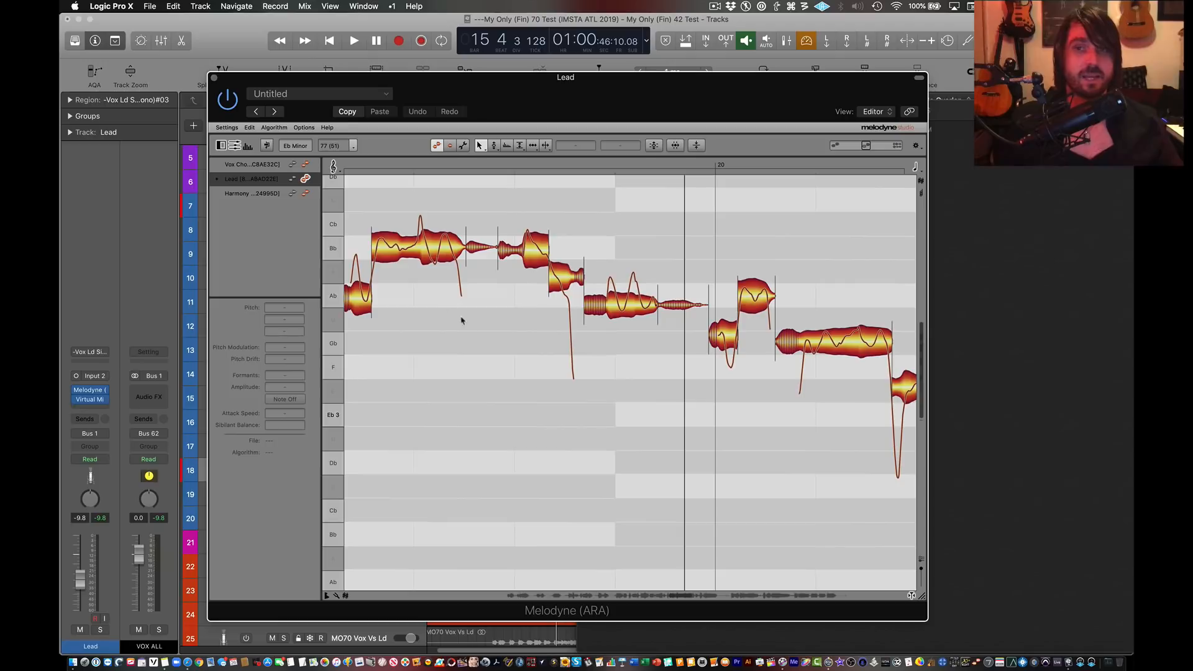
# Step: Go back to the first Lead notes around bar 9, activate the Sibilant Balance Tool and play the opening phrase
pyautogui.moveTo(646, 88); pyautogui.dragTo(654, 84)
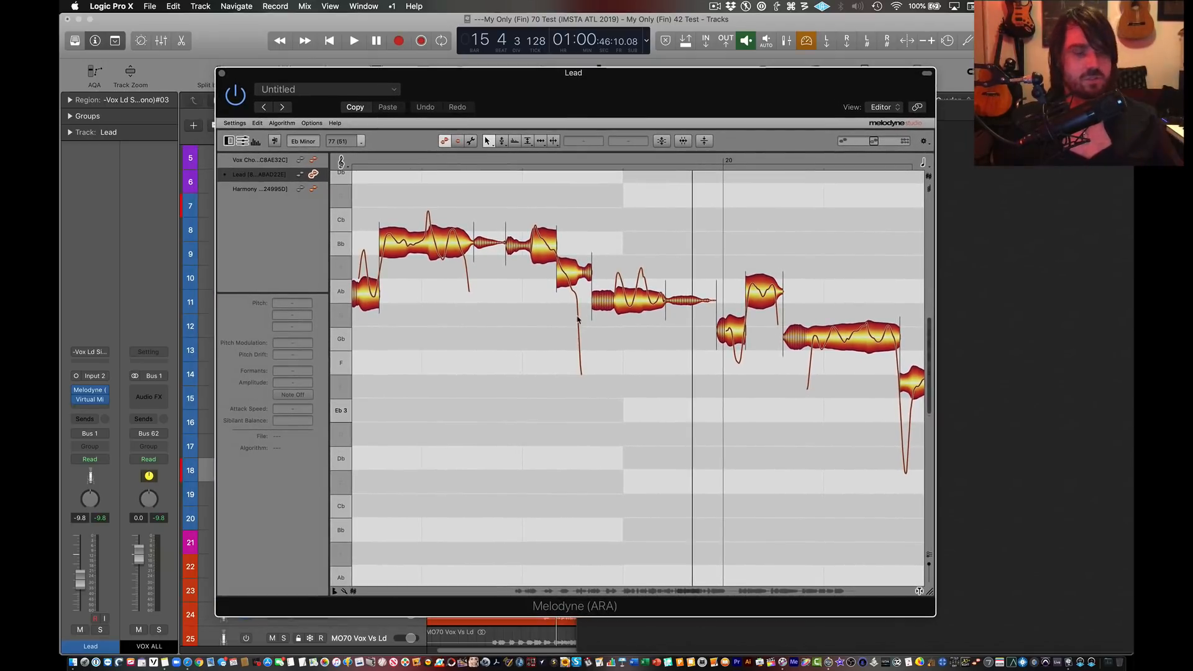
pyautogui.hscroll(-10, 577, 311)
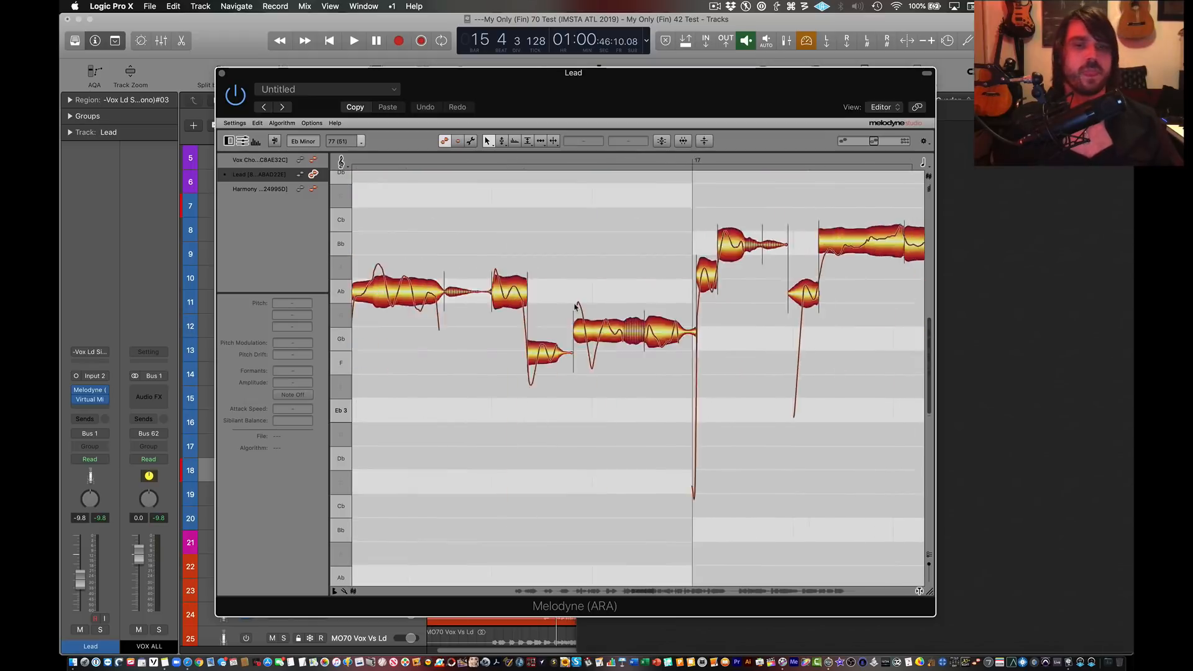
pyautogui.hscroll(-20, 574, 306)
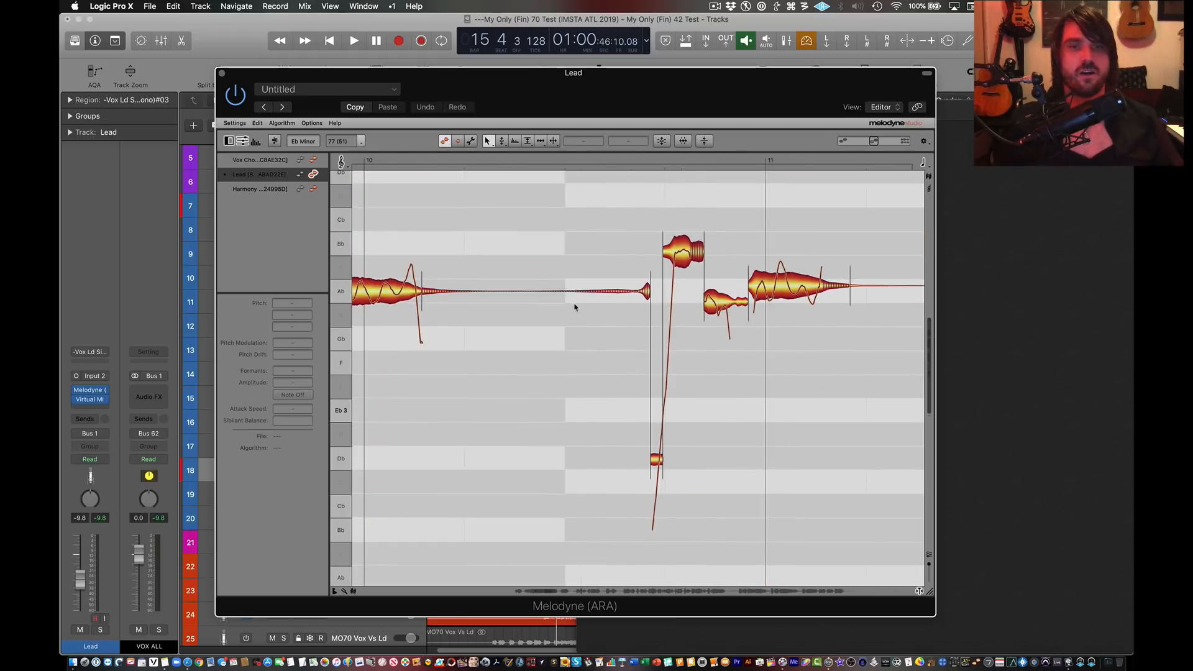
pyautogui.hscroll(-10, 575, 306)
pyautogui.hscroll(2, 869, 255)
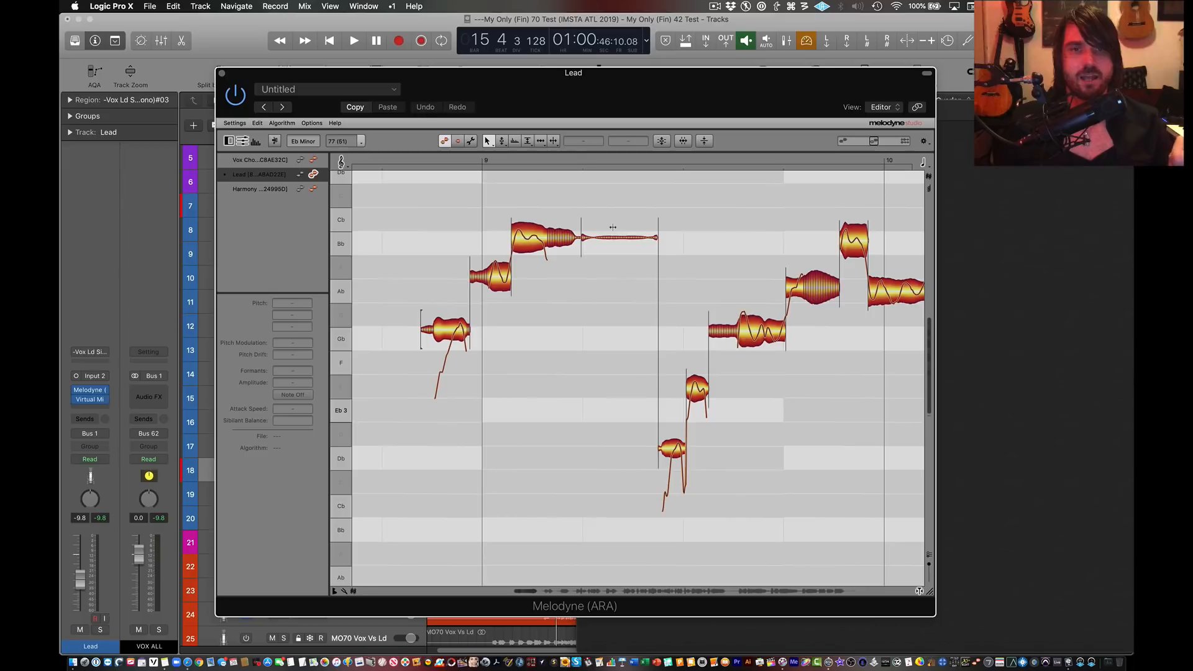
pyautogui.click(527, 143)
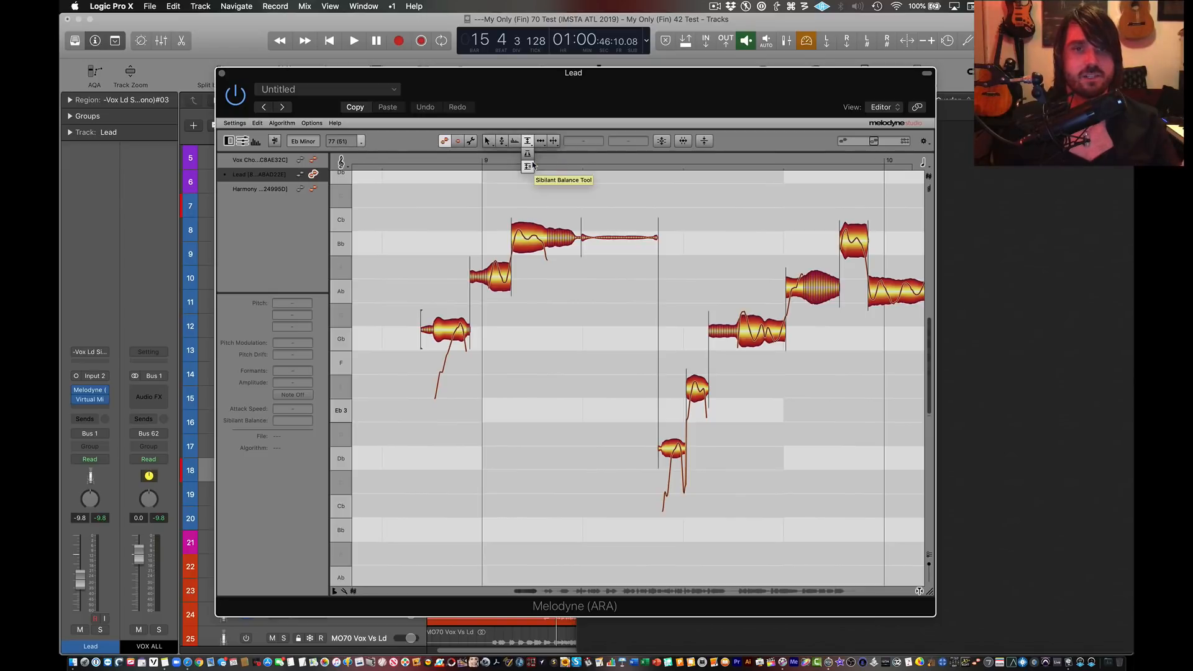
pyautogui.click(531, 166)
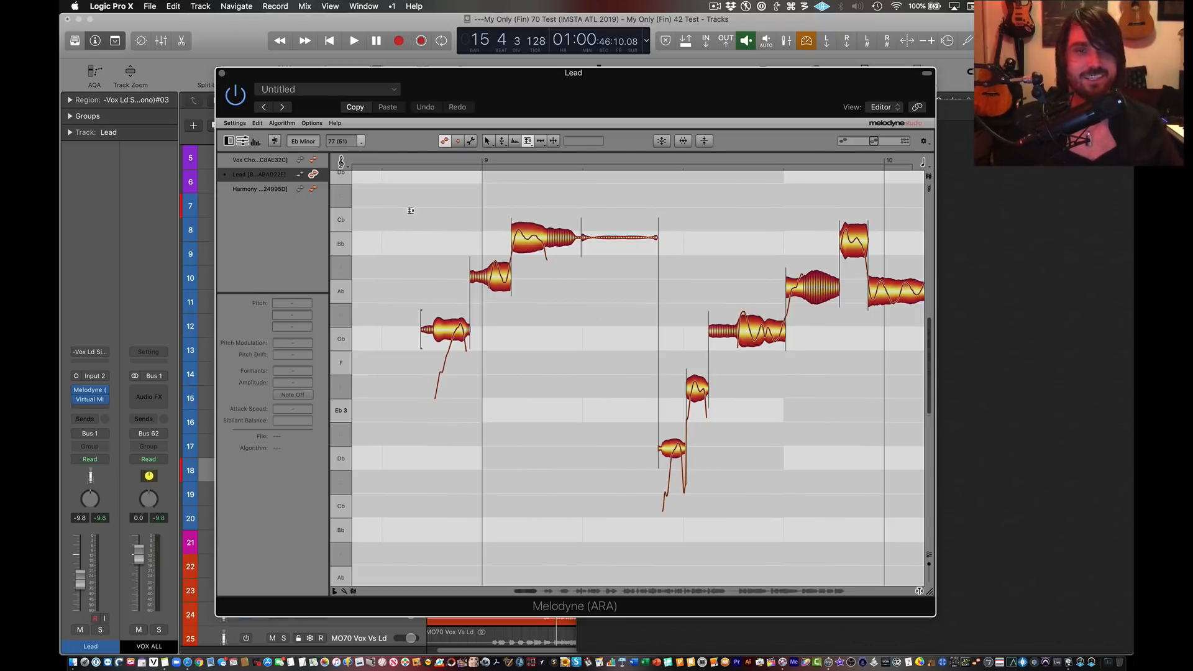
pyautogui.press('space')
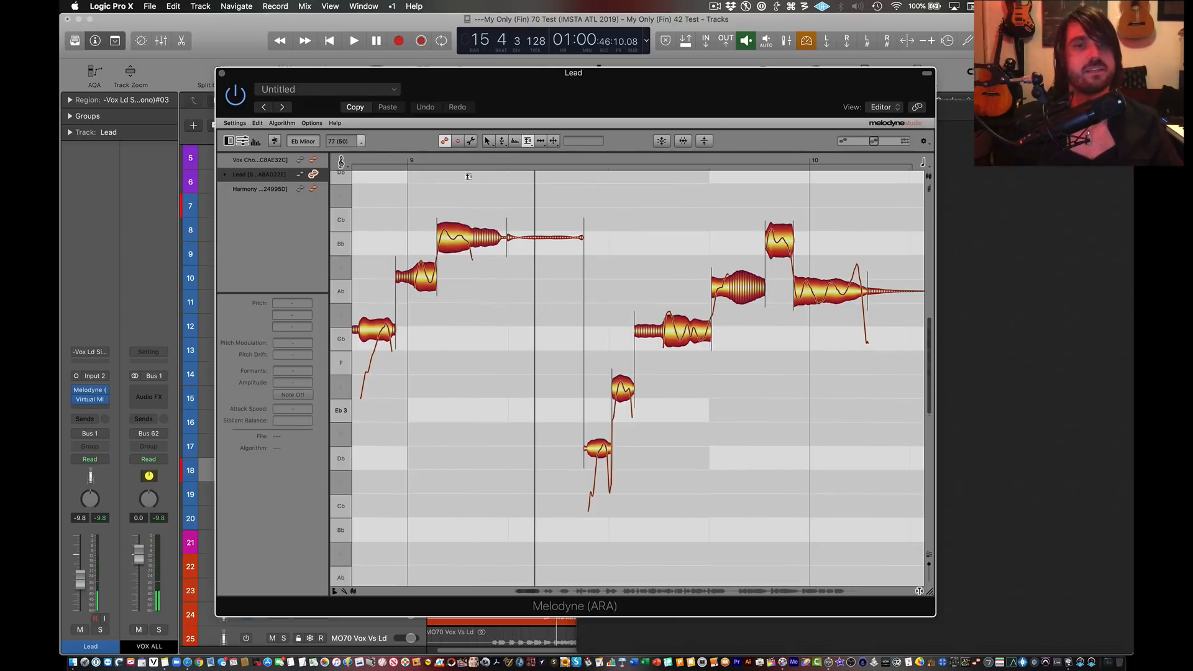
# Step: Set the sibilant balance of the Bb 3 note just after bar 9 to -23 % and audition it
pyautogui.click(527, 143)
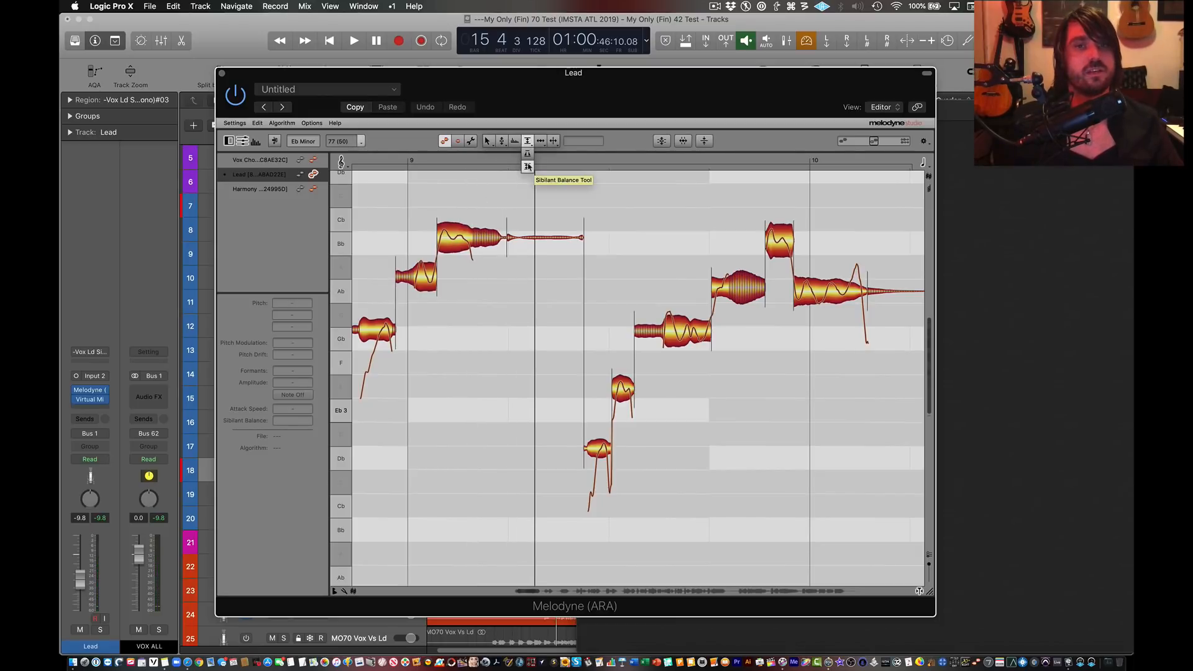
pyautogui.click(527, 166)
pyautogui.moveTo(481, 241); pyautogui.dragTo(489, 269)
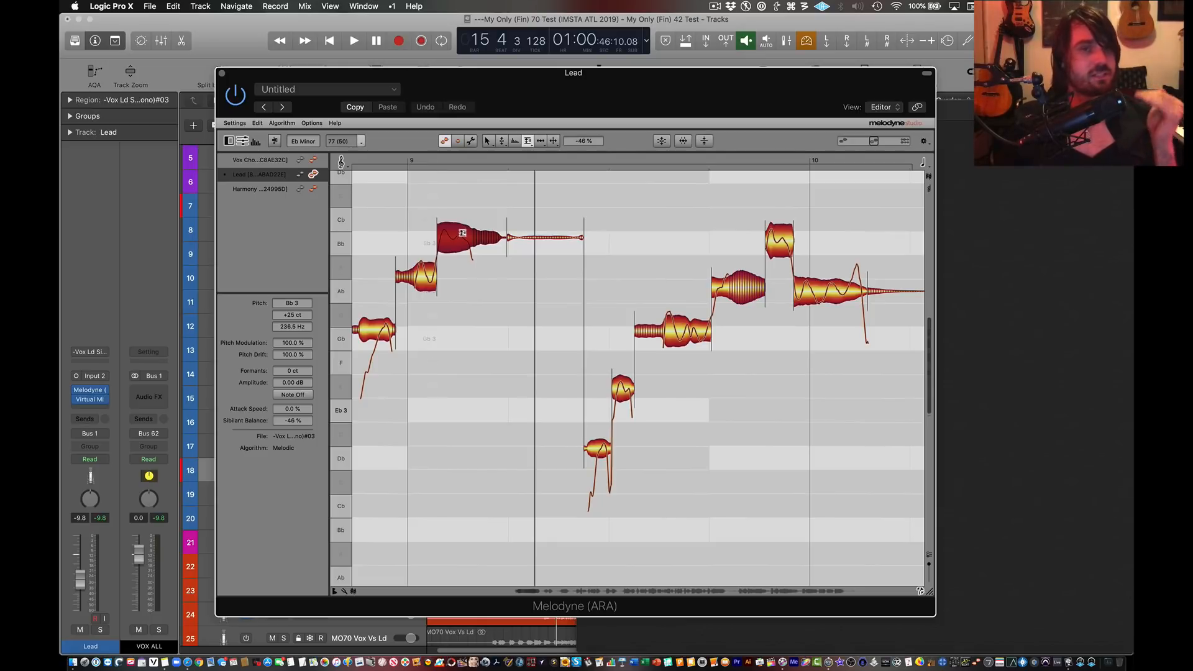
pyautogui.moveTo(483, 239)
pyautogui.mouseDown()
pyautogui.moveTo(480, 157)
pyautogui.moveTo(487, 226)
pyautogui.mouseUp()
pyautogui.press('space')
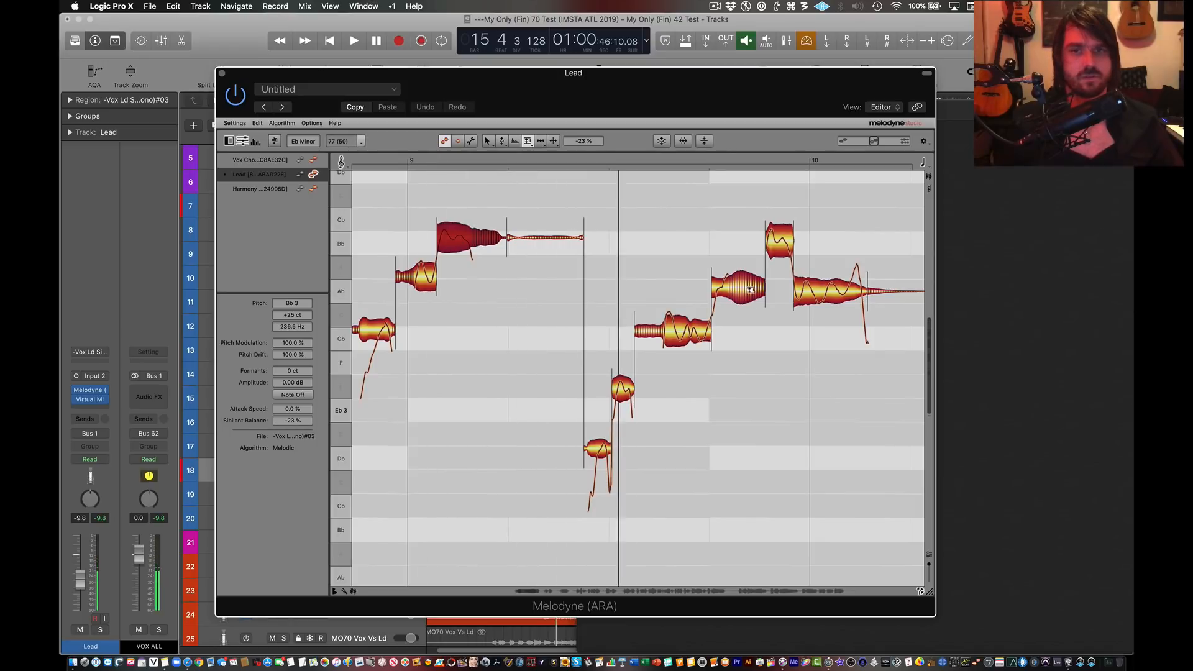
# Step: Lower the sibilant balance of the Ab 3 note before bar 10 to -62 %, replaying the phrase to judge it
pyautogui.click(742, 302)
pyautogui.moveTo(743, 301); pyautogui.dragTo(752, 304)
pyautogui.press('space')
pyautogui.press('space')
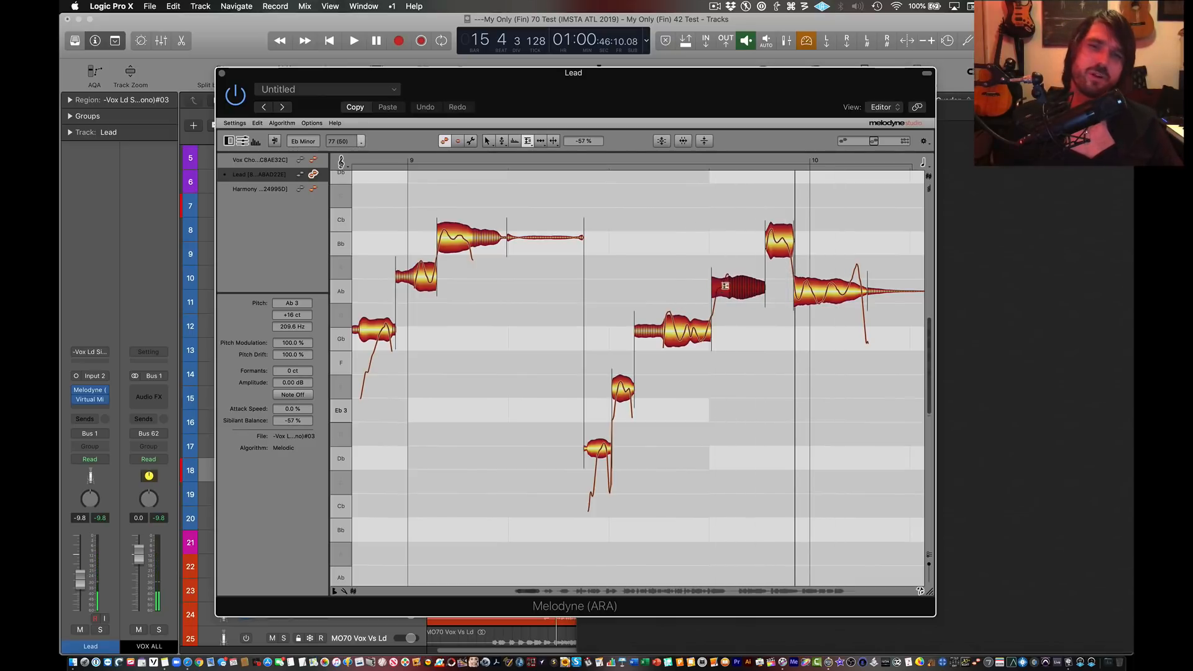
pyautogui.click(646, 212)
pyautogui.click(727, 287)
pyautogui.press('space')
pyautogui.press('space')
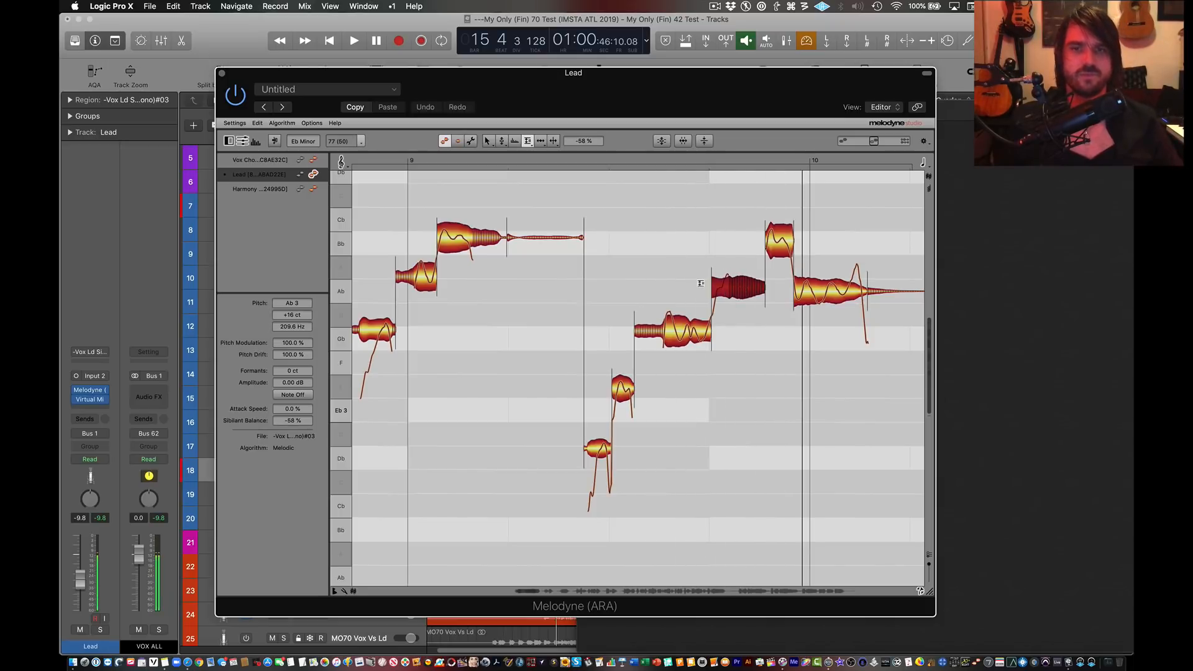
pyautogui.press('space')
pyautogui.hscroll(-10, 562, 264)
pyautogui.hscroll(3, 562, 263)
pyautogui.moveTo(664, 287); pyautogui.dragTo(662, 286)
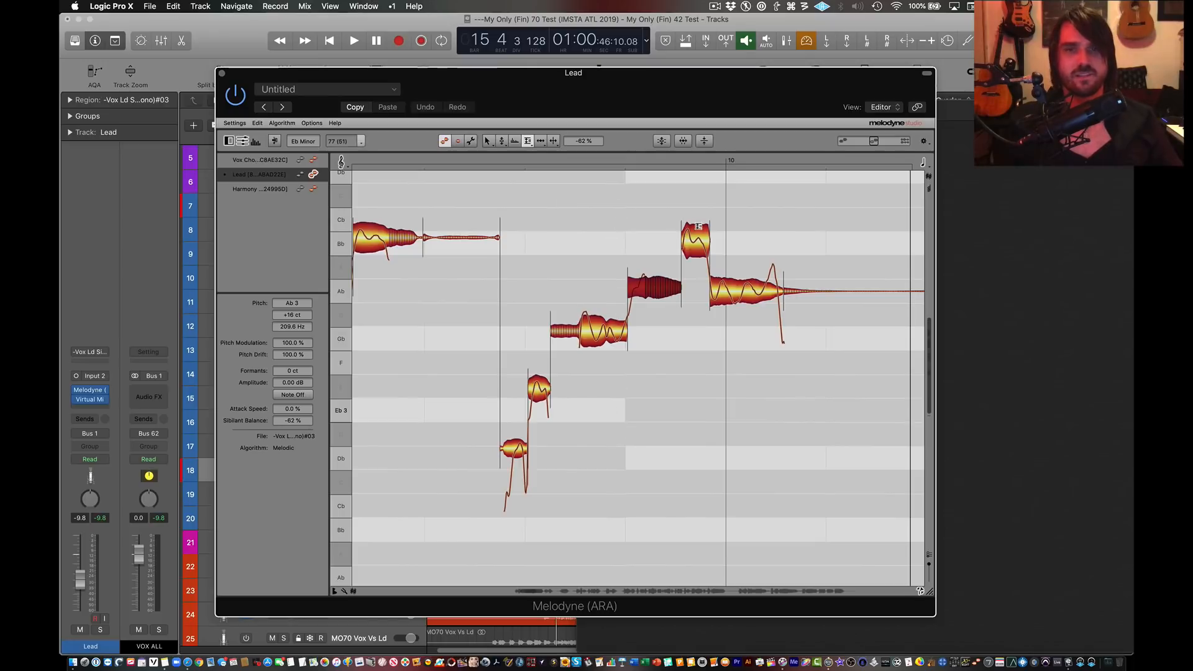
# Step: Play on through bars 10 and 11 and set the sibilant balance of the first Ab 3 note before bar 12 to -25 %
pyautogui.hscroll(5, 702, 225)
pyautogui.hscroll(8, 699, 223)
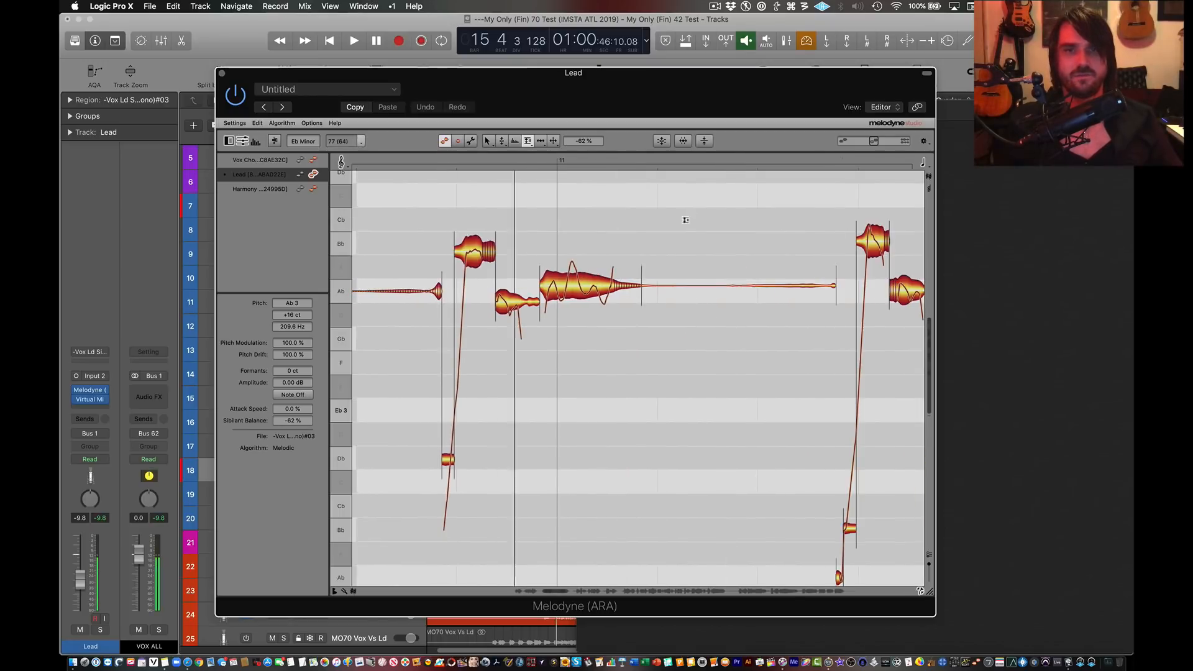
pyautogui.hscroll(3, 688, 223)
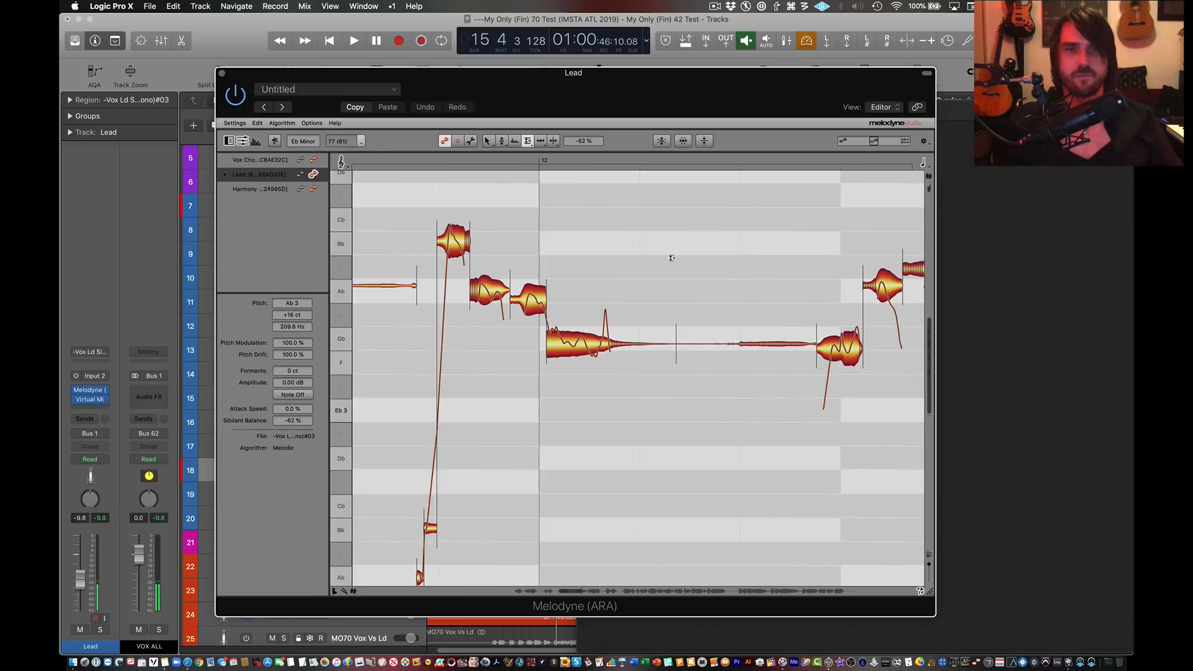
pyautogui.hscroll(2, 639, 253)
pyautogui.scroll(1, 664, 259)
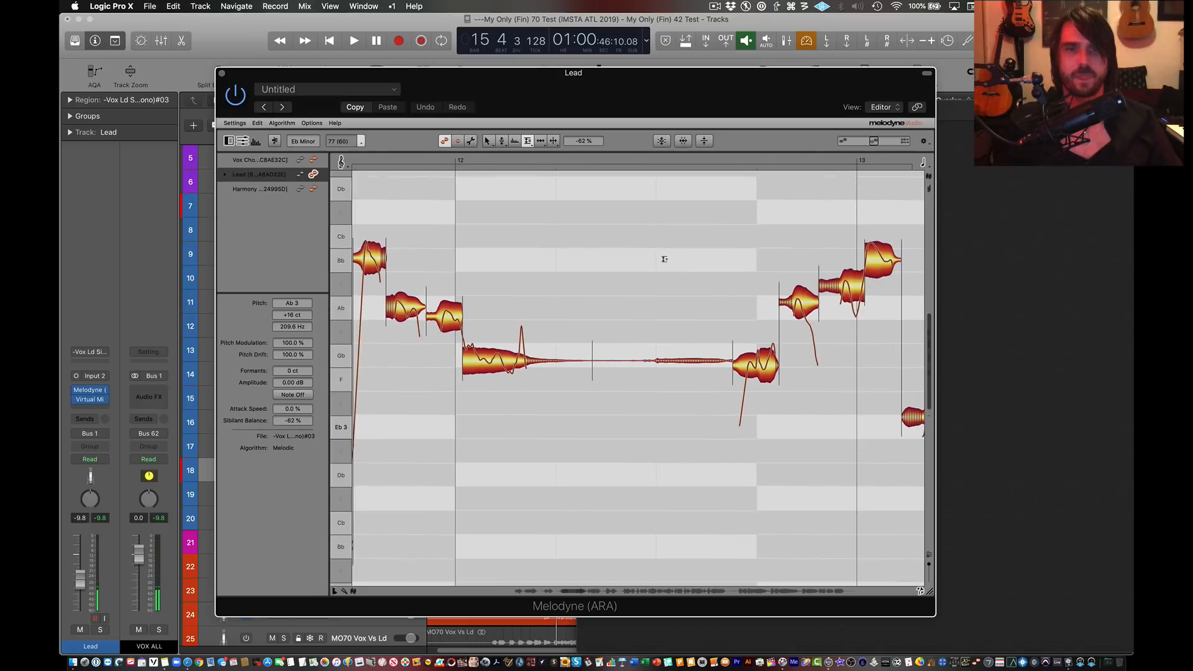
pyautogui.click(391, 323)
# Step: Set the sibilant balance of the Eb 3 note after bar 13 to -2 % and the E 3 note before bar 14 to -36 %
pyautogui.hscroll(7, 685, 305)
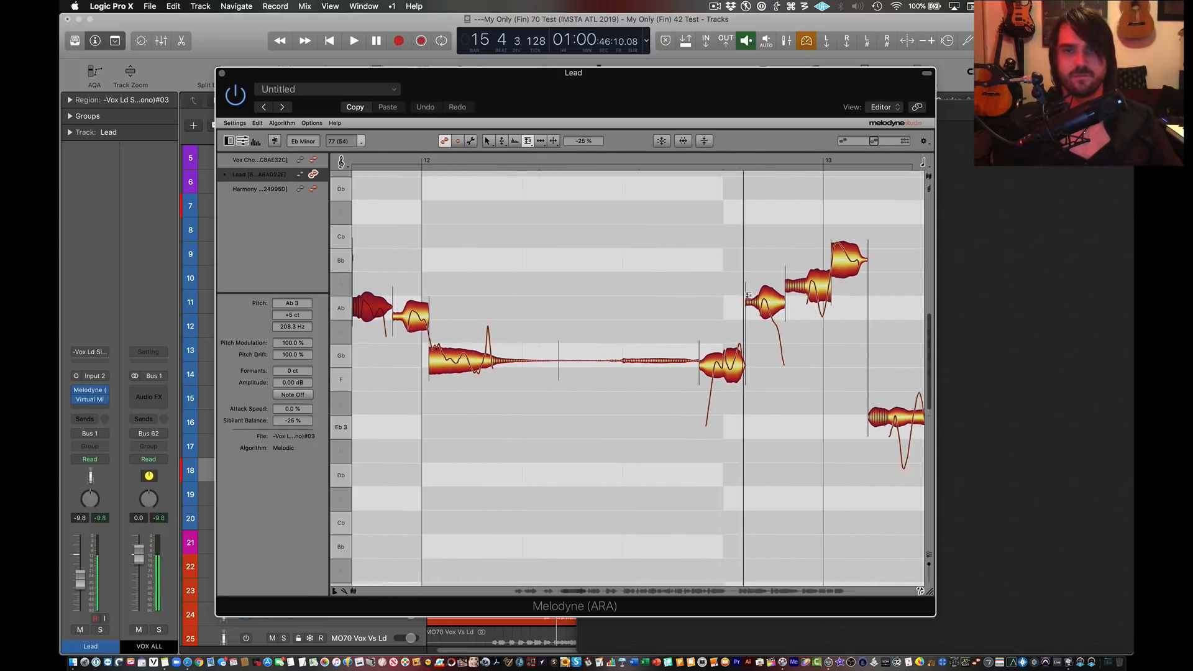
pyautogui.click(540, 415)
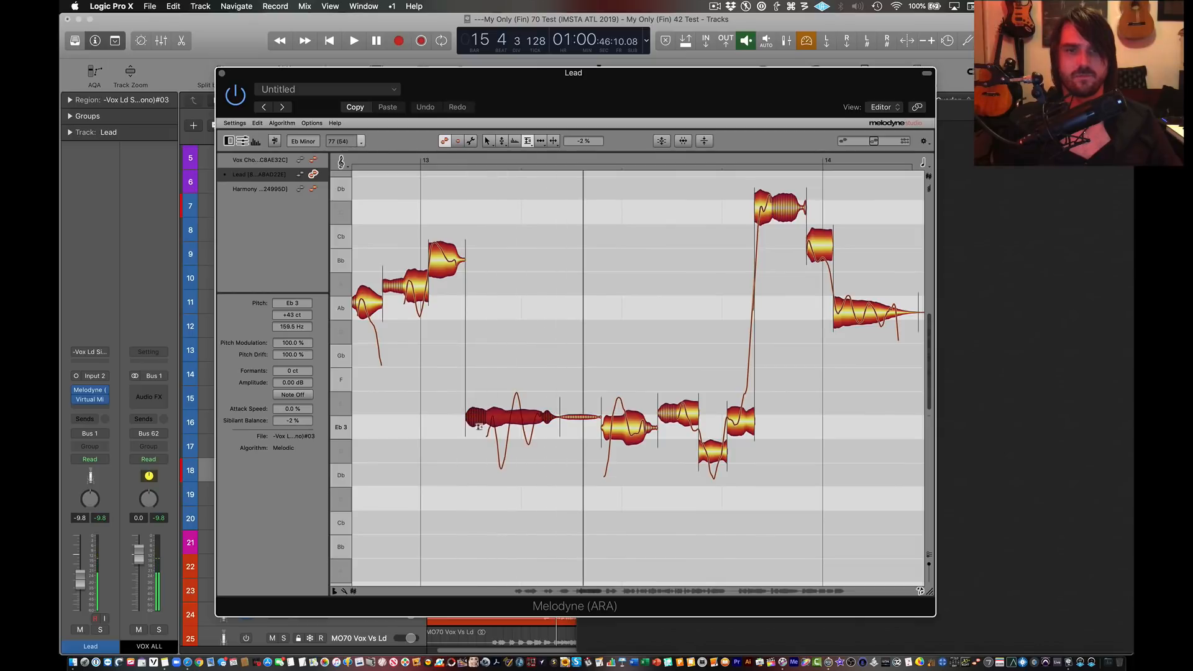
pyautogui.click(694, 415)
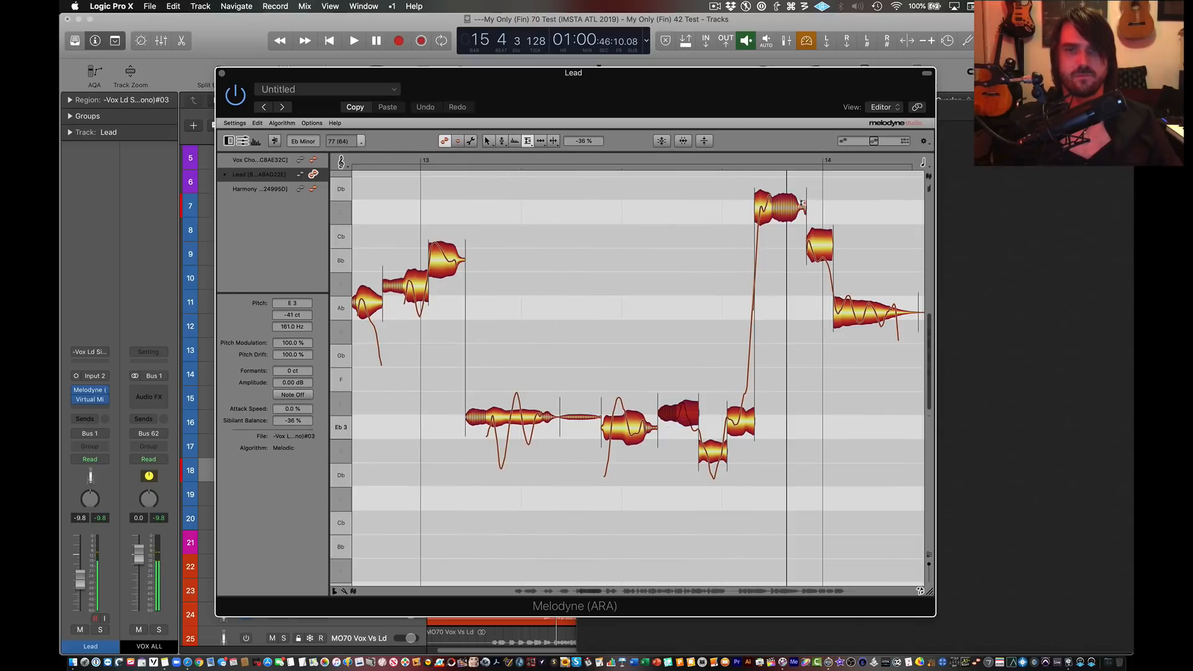
# Step: Set the sibilant balance of the C 4 note before bar 14 to -54 % and the Gb 3 note before bar 17 to -15 %
pyautogui.click(783, 215)
pyautogui.press('space')
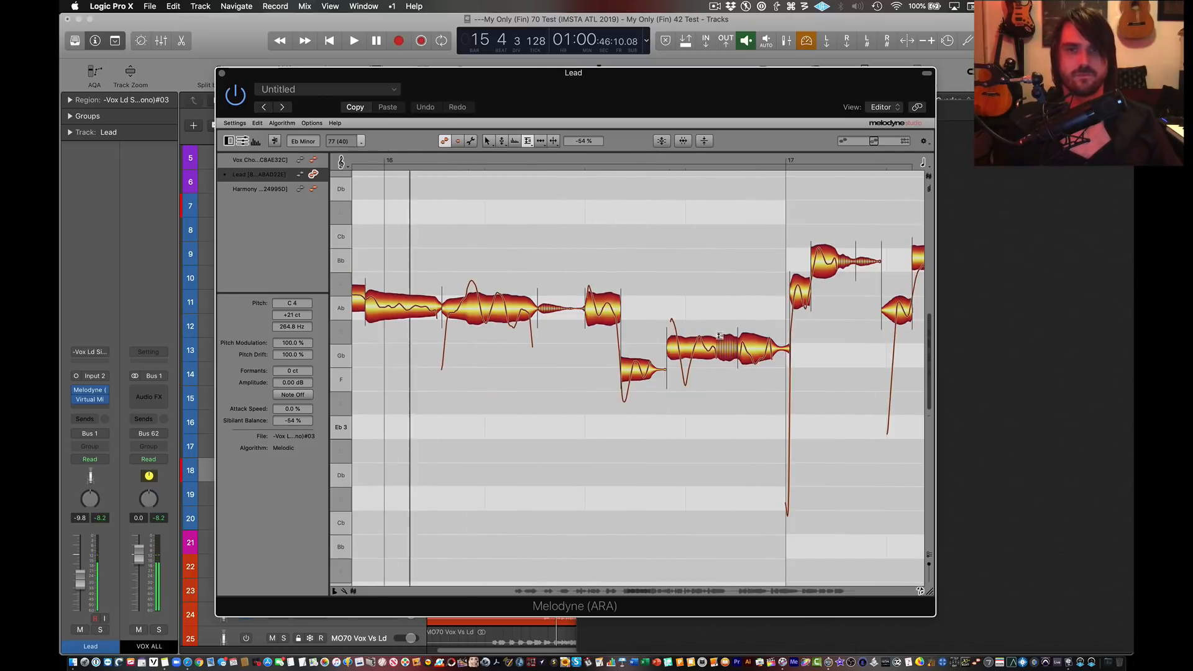
pyautogui.click(702, 347)
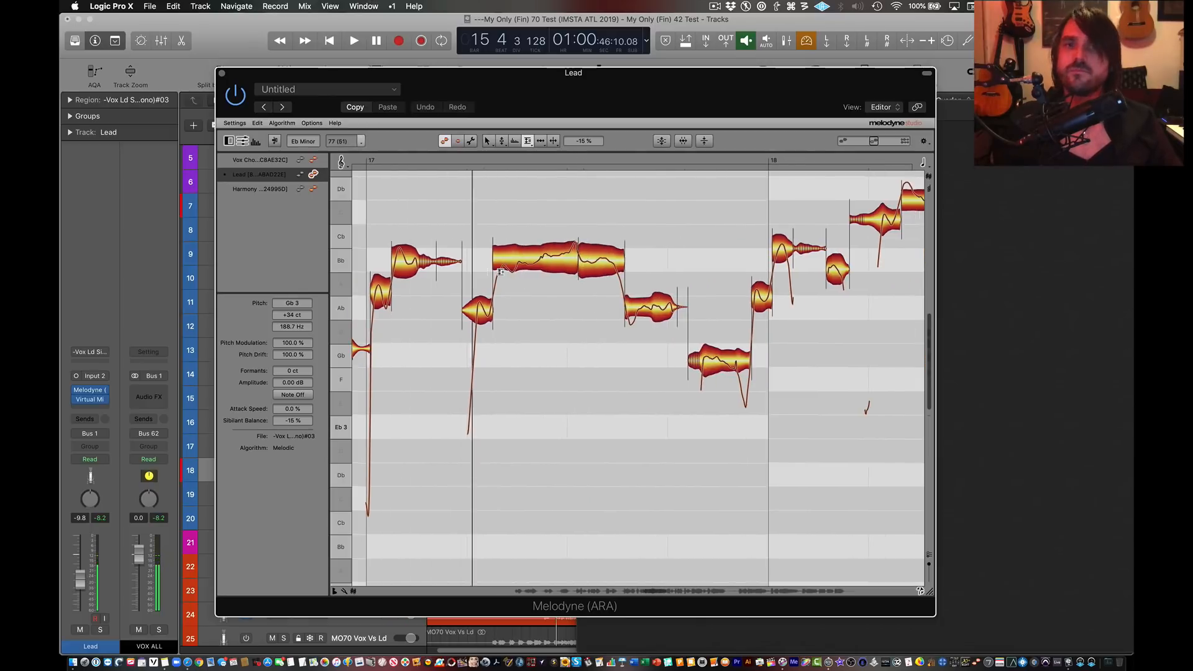
# Step: Set the sibilant balance of the Ab 3 note just after bar 19 to -16 % and the Gb 3 note after bar 20 to -13 %
pyautogui.hscroll(8, 582, 252)
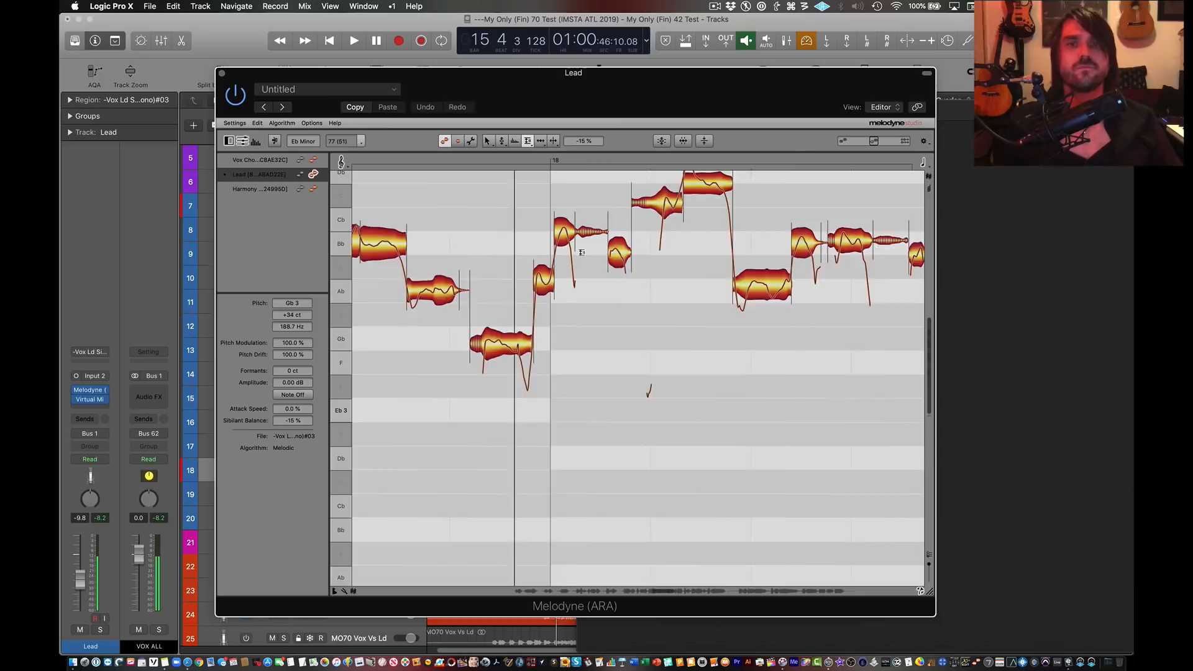
pyautogui.scroll(6, 582, 252)
pyautogui.hscroll(6, 581, 252)
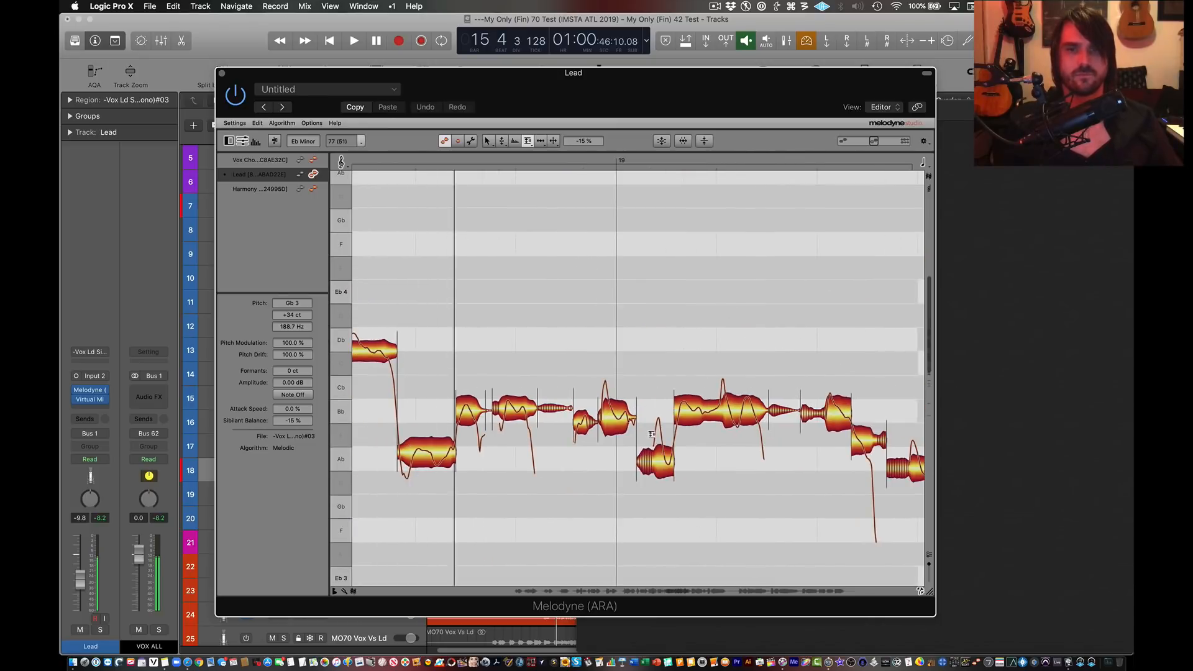
pyautogui.click(653, 470)
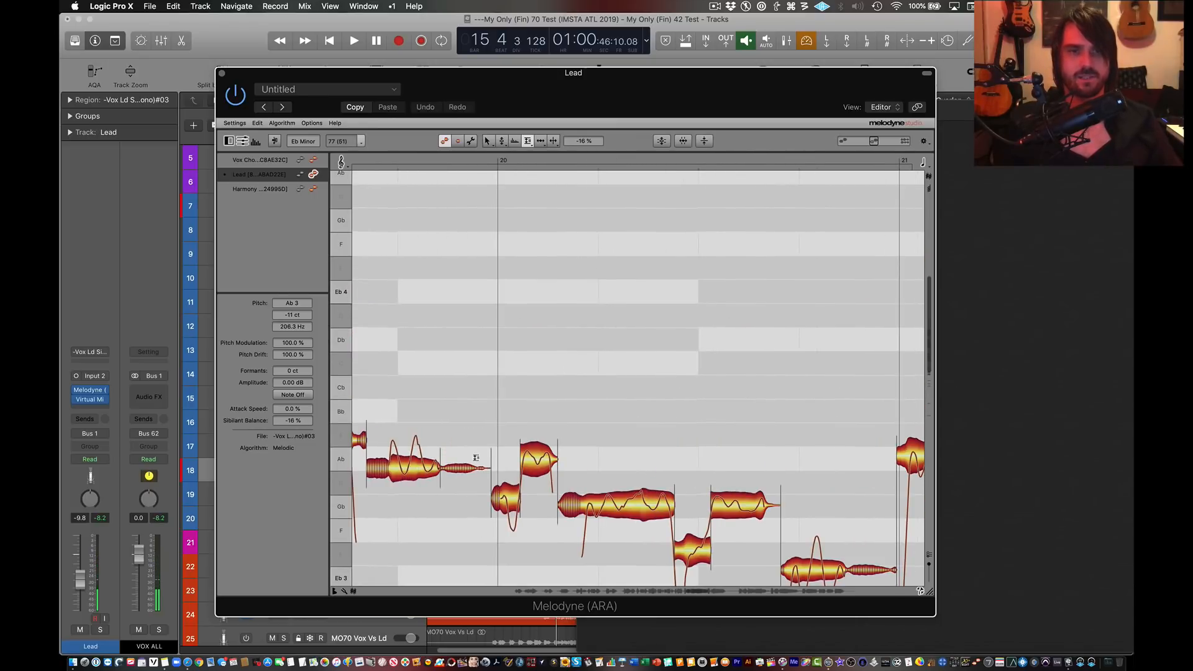
pyautogui.click(591, 504)
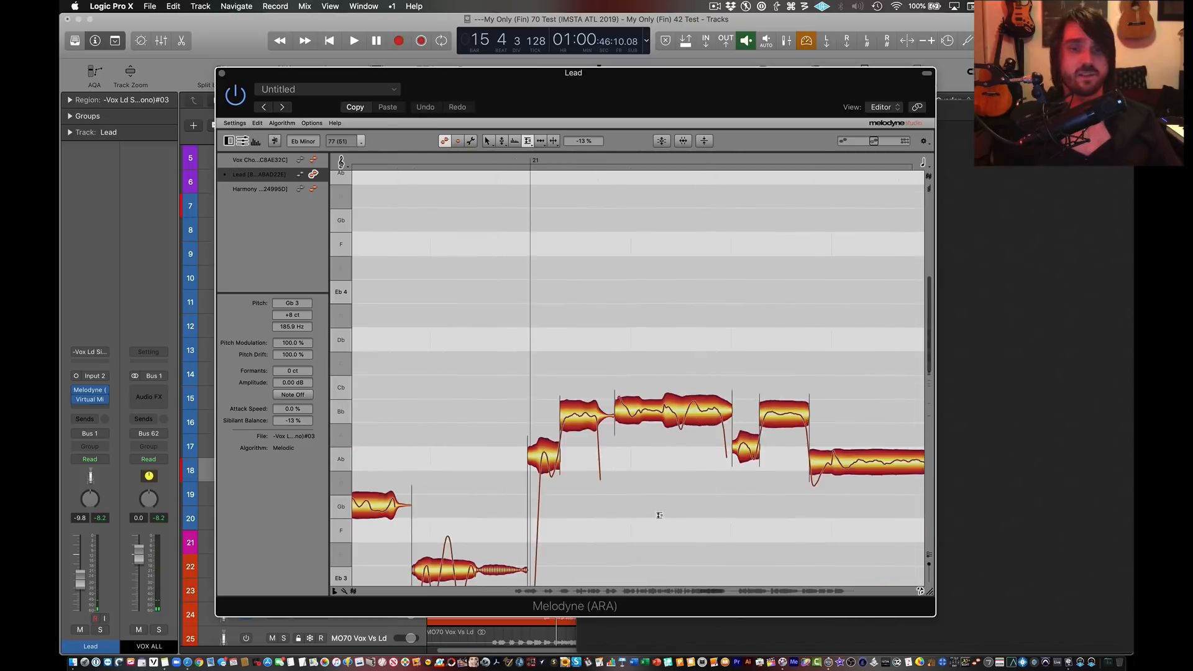
# Step: Look through the remaining Lead notes from bar 21 past bar 27 and return to the opening phrase around bar 9
pyautogui.scroll(-10, 659, 515)
pyautogui.scroll(4, 655, 511)
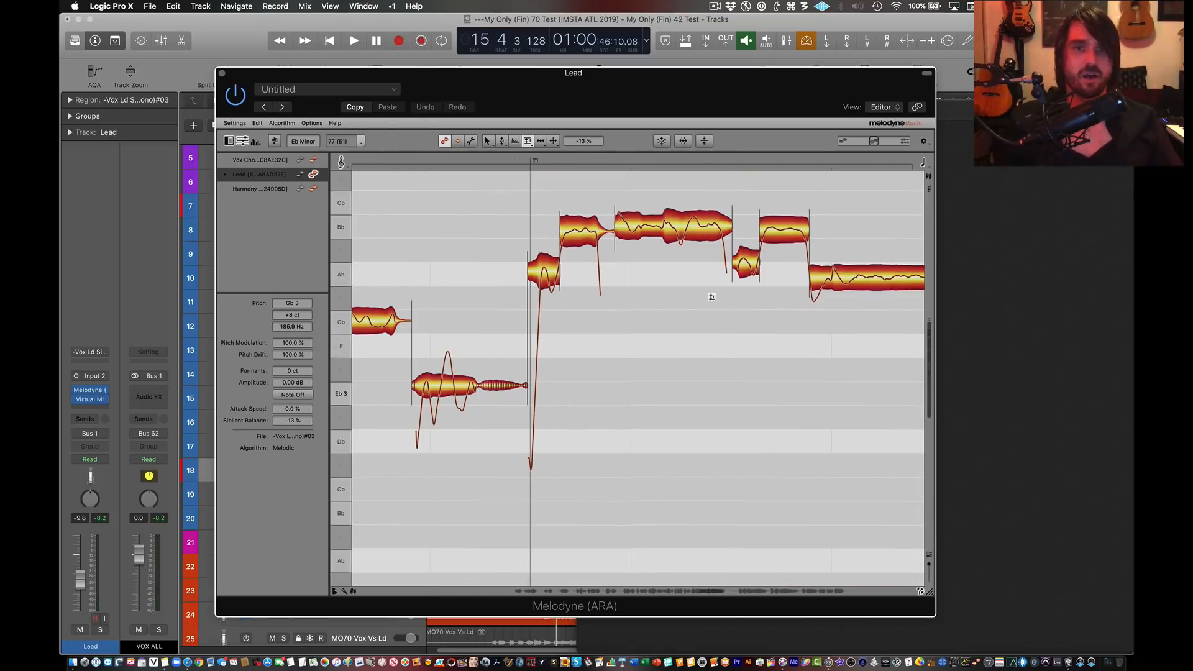
pyautogui.hscroll(5, 718, 267)
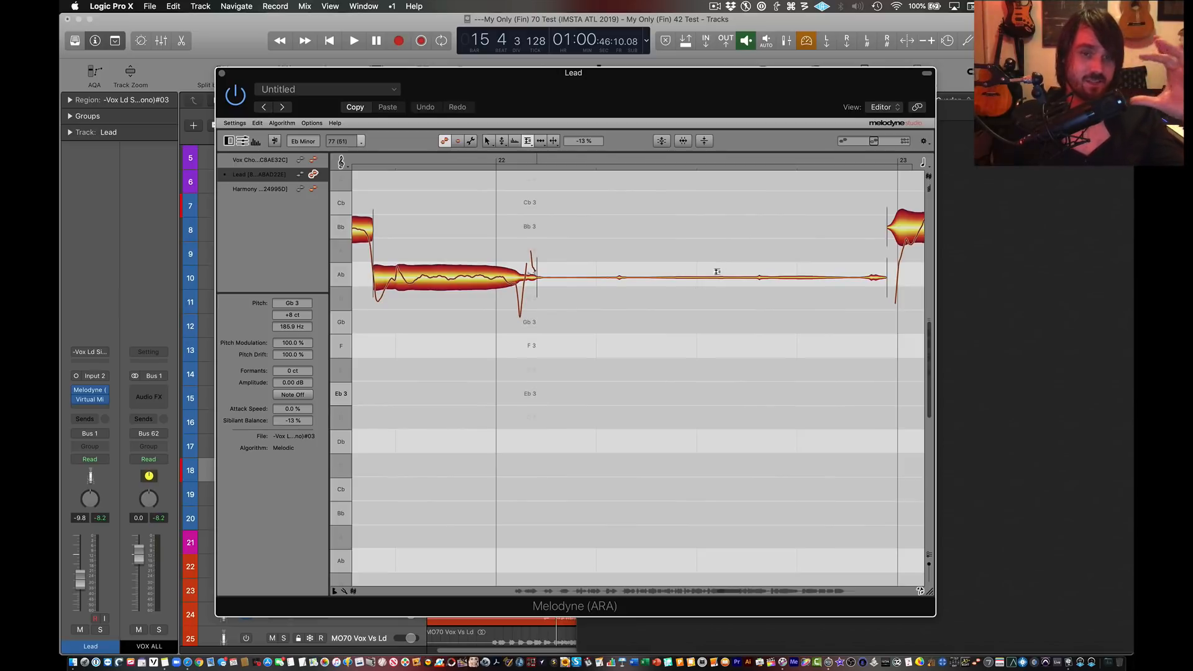
pyautogui.hscroll(3, 609, 297)
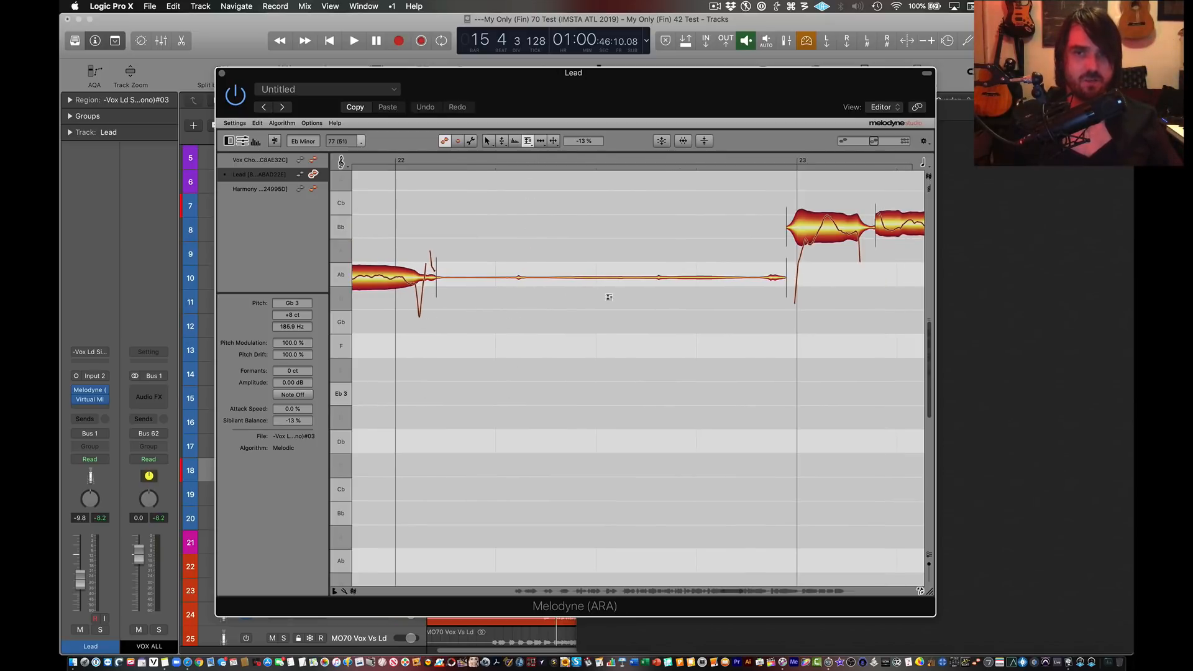
pyautogui.hscroll(15, 524, 257)
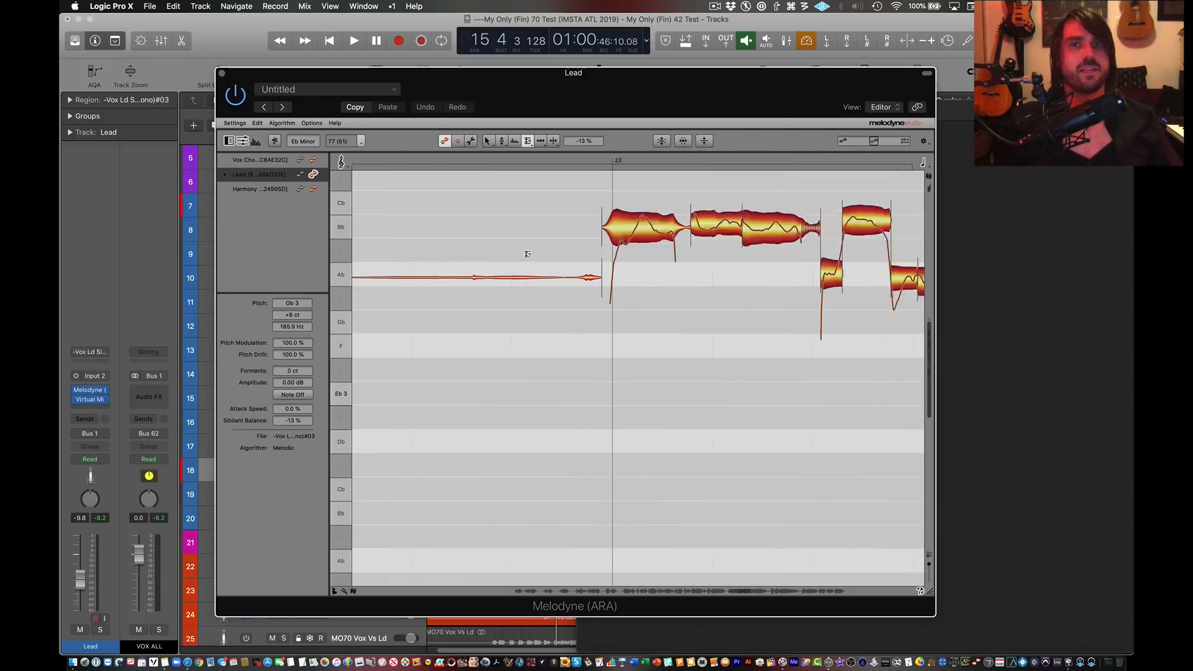
pyautogui.hscroll(15, 525, 258)
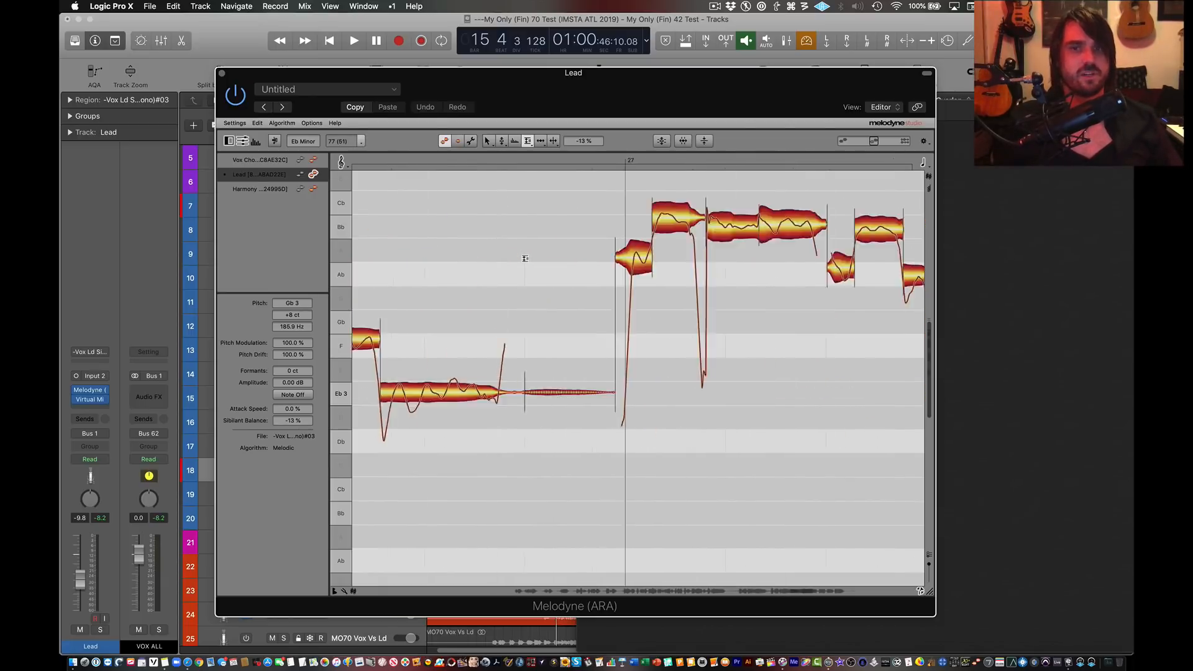
pyautogui.hscroll(10, 546, 256)
pyautogui.hscroll(-20, 545, 256)
pyautogui.hscroll(-20, 547, 255)
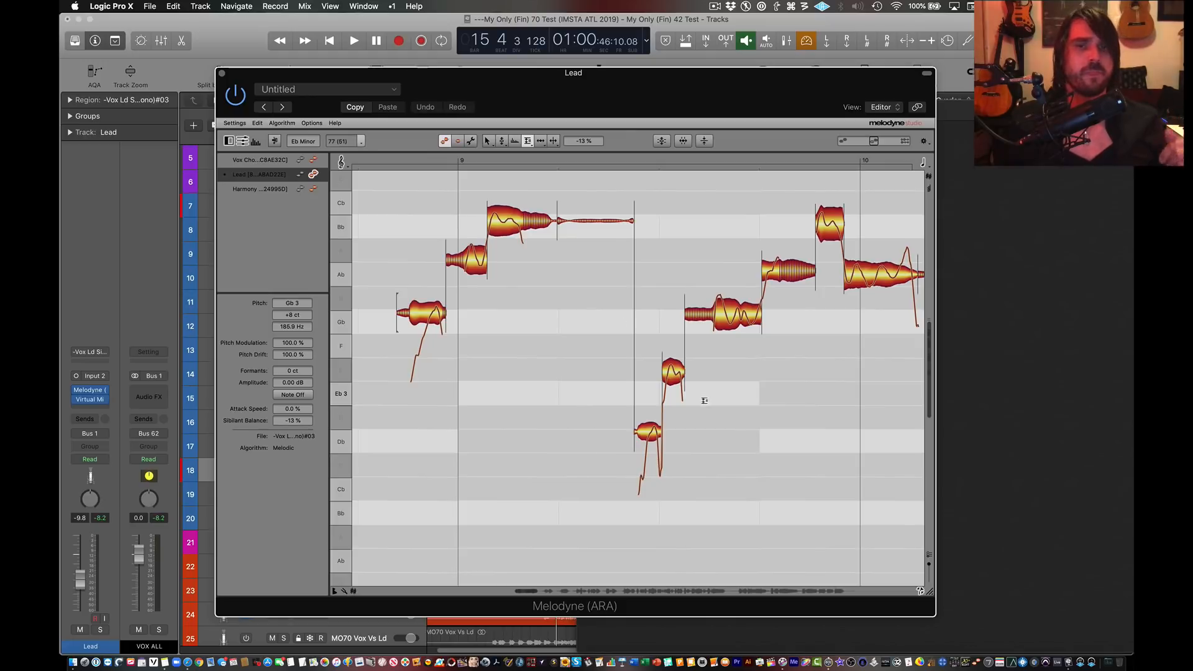
pyautogui.hscroll(5, 668, 399)
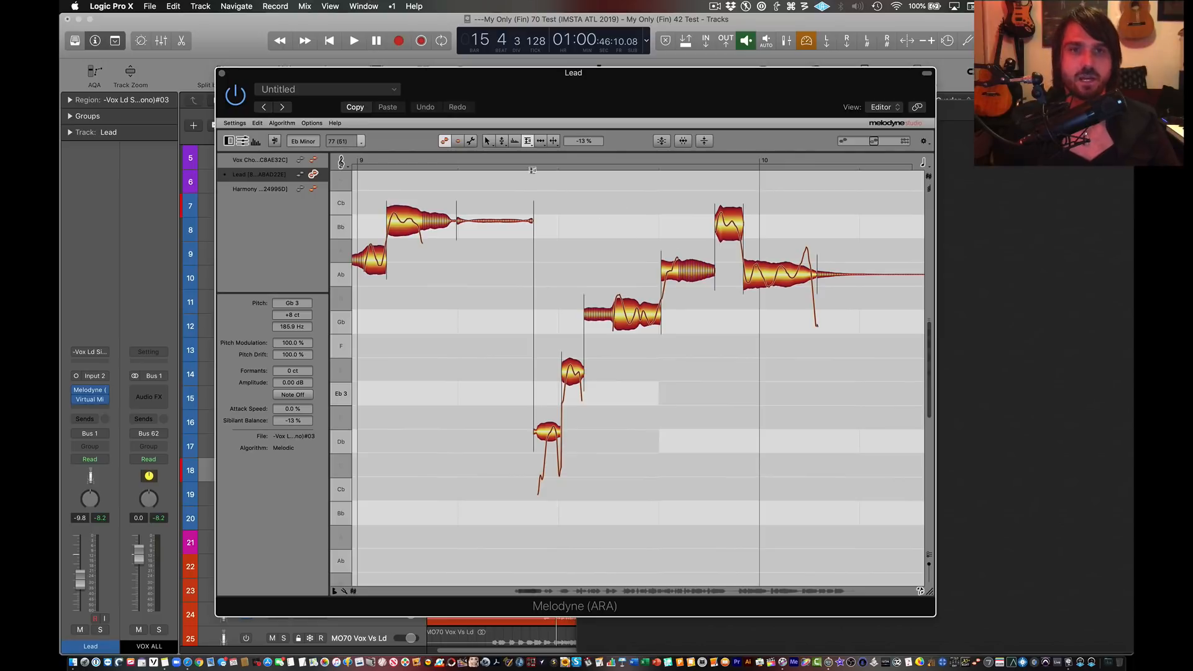
# Step: In Note Assignment Mode, try the sibilant range tool on the long G# 3 note in the opening phrase and return to the separation tool
pyautogui.click(471, 142)
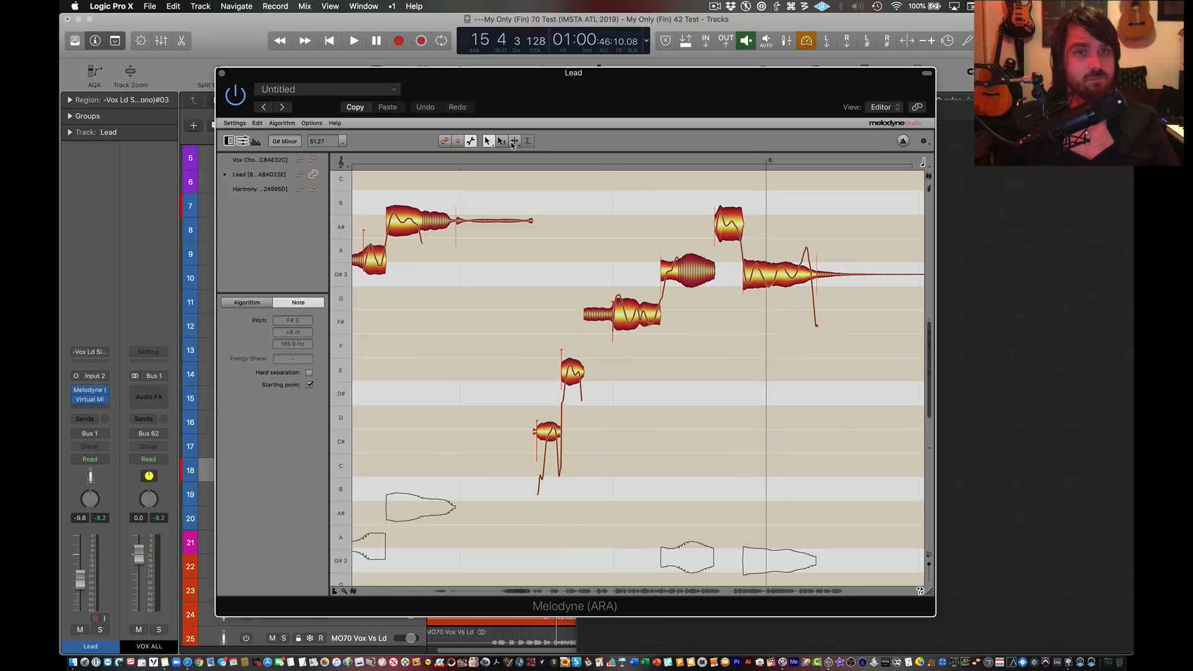
pyautogui.click(515, 142)
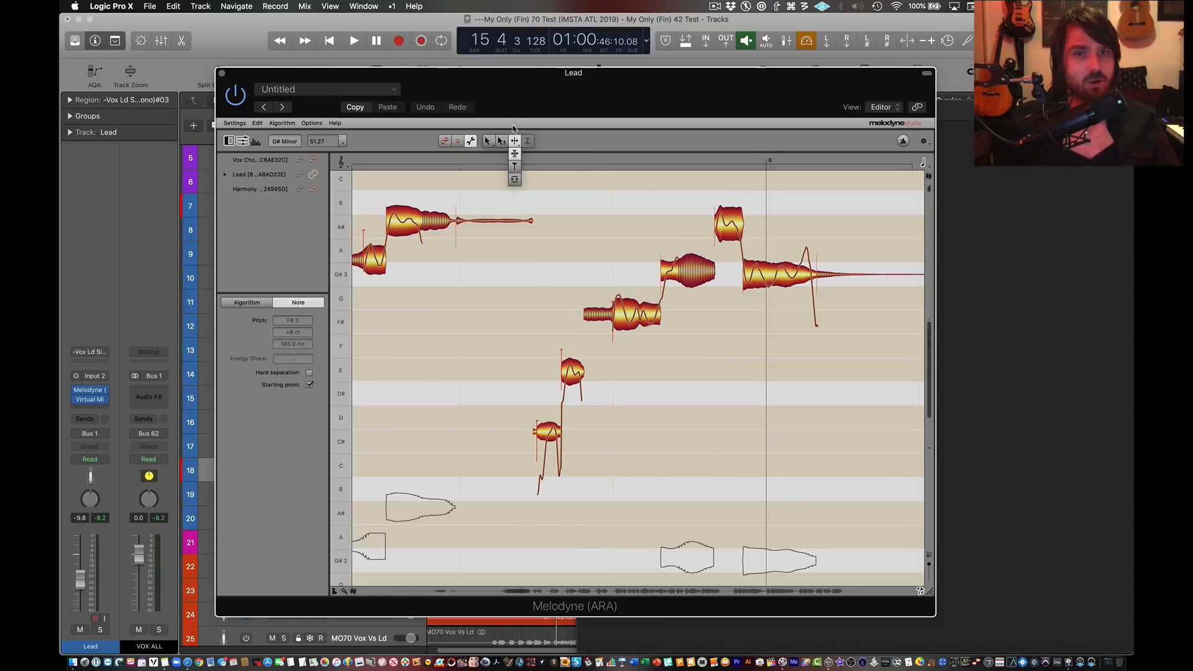
pyautogui.click(515, 182)
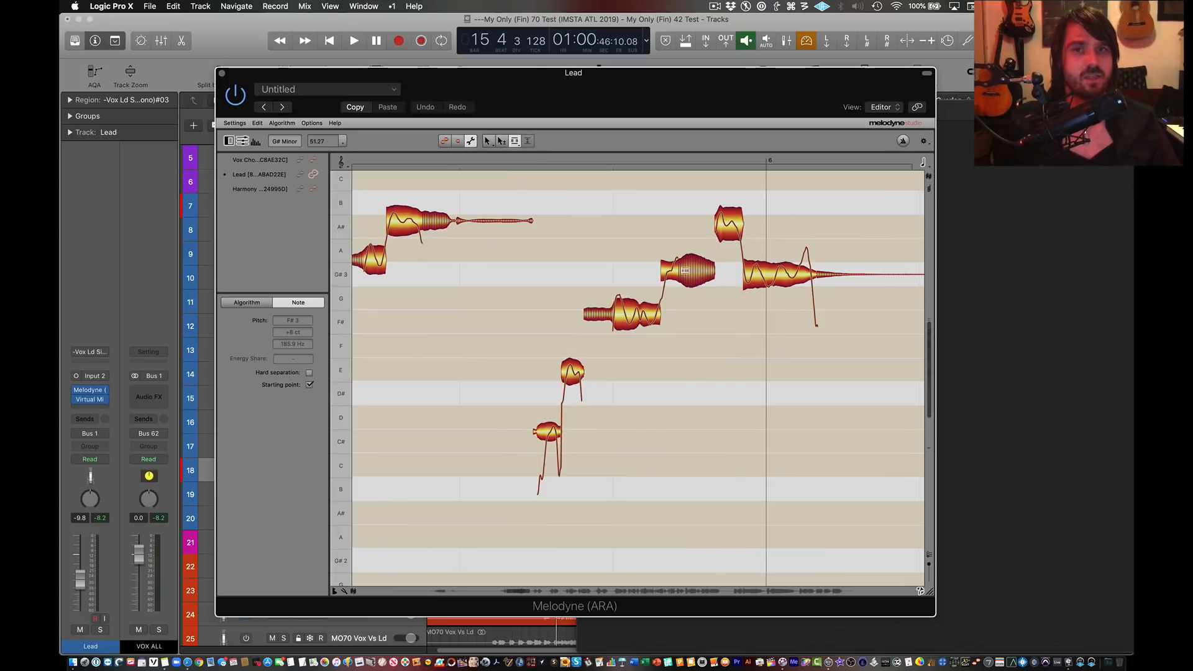
pyautogui.click(683, 271)
pyautogui.moveTo(693, 274)
pyautogui.mouseDown()
pyautogui.moveTo(703, 280)
pyautogui.moveTo(679, 283)
pyautogui.mouseUp()
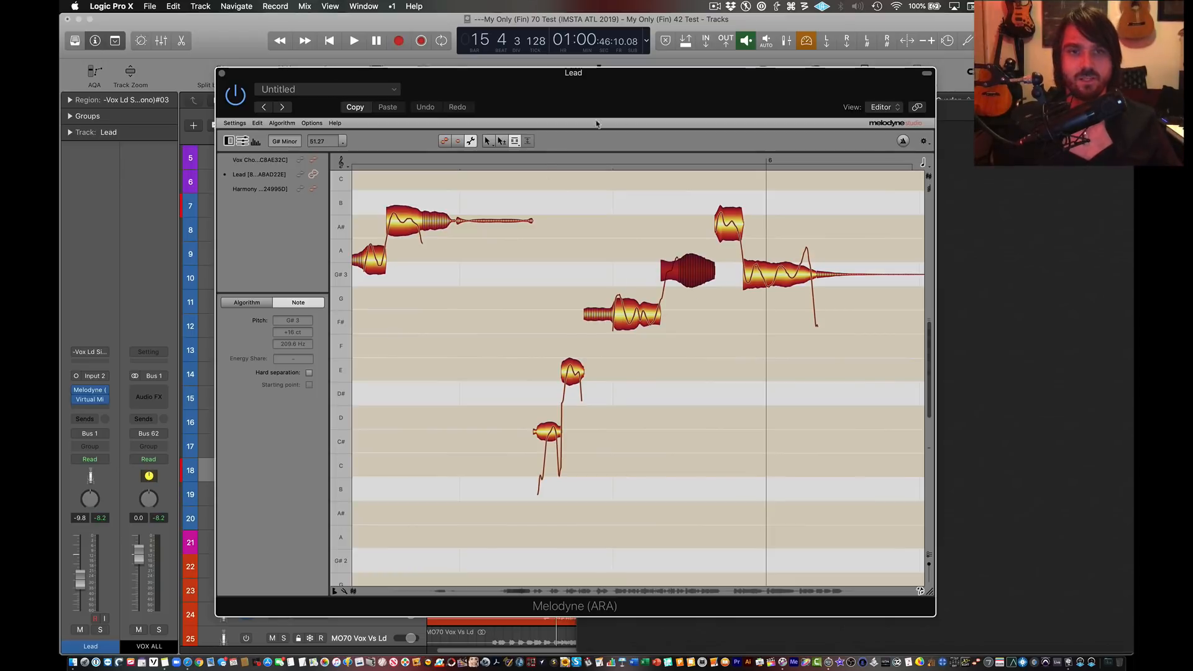
pyautogui.click(514, 143)
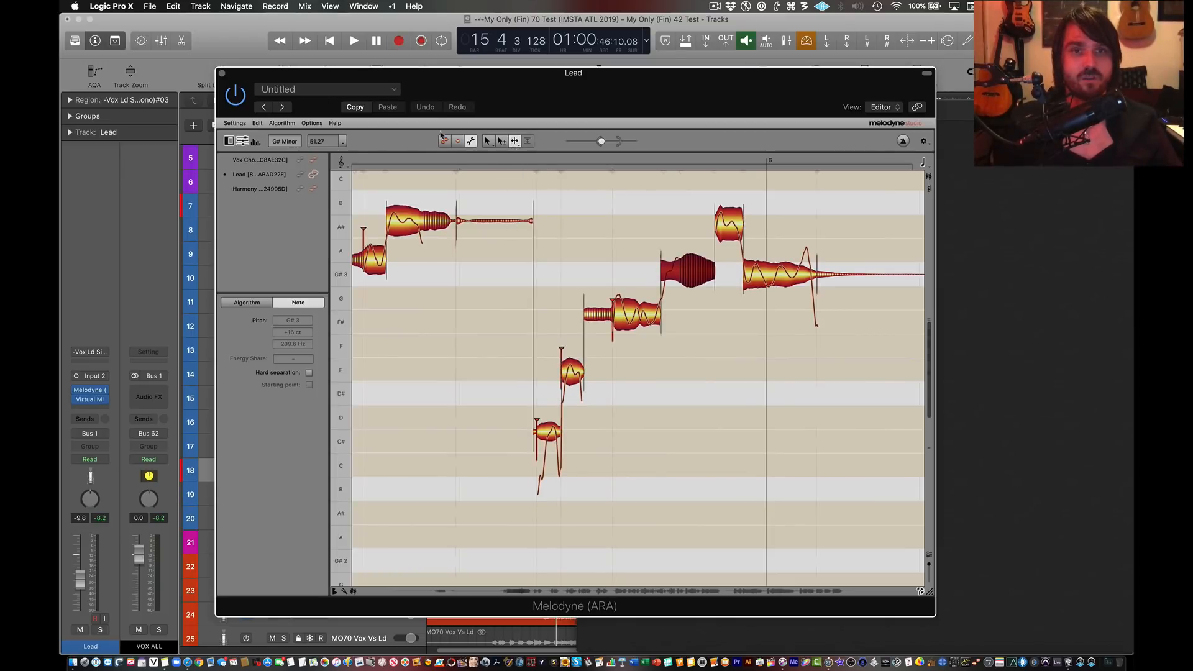
# Step: Switch to the Audio Best Practices note and review the Melodyne order of operations for the timing stage
pyautogui.hotkey('ctrl', 'Up')
pyautogui.click(960, 262)
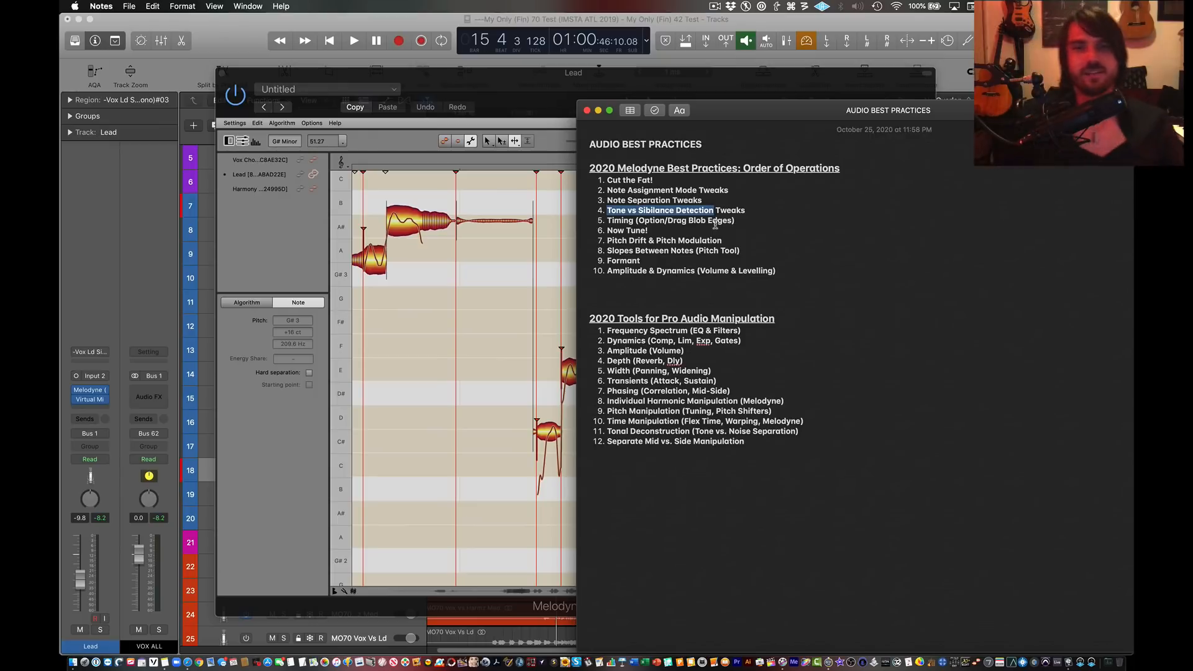
pyautogui.moveTo(802, 271); pyautogui.dragTo(849, 279)
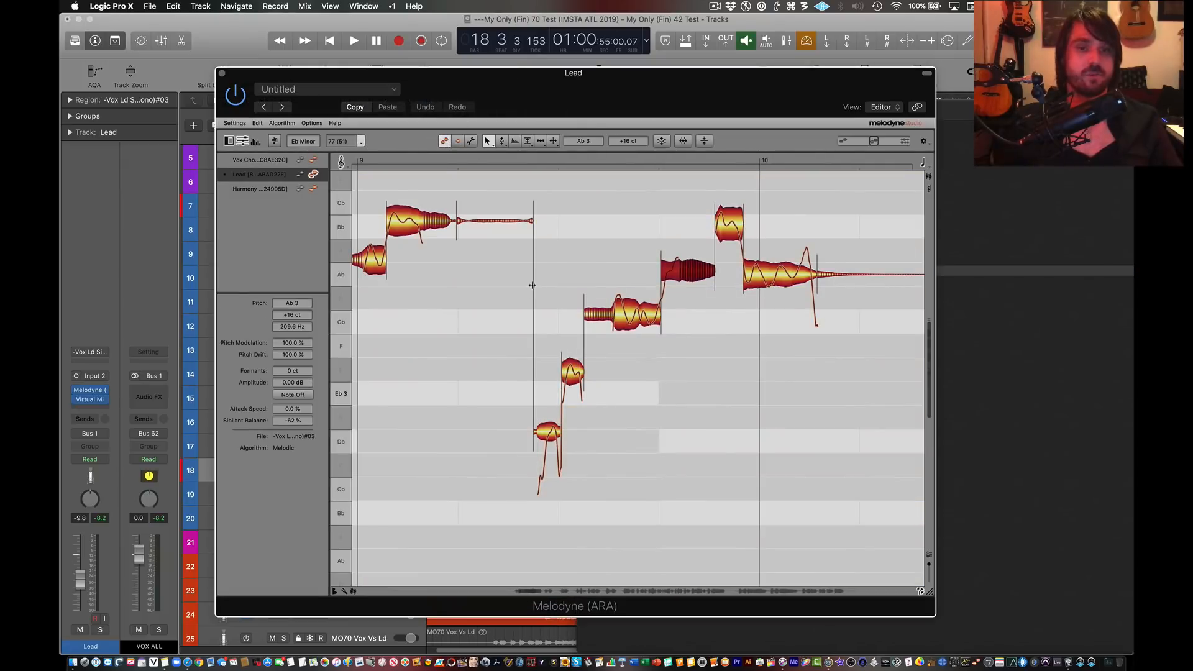
# Step: Back in Melodyne's normal edit mode, select the opening Lead notes between bars 9 and 10 individually to examine their timing
pyautogui.hscroll(-5, 532, 286)
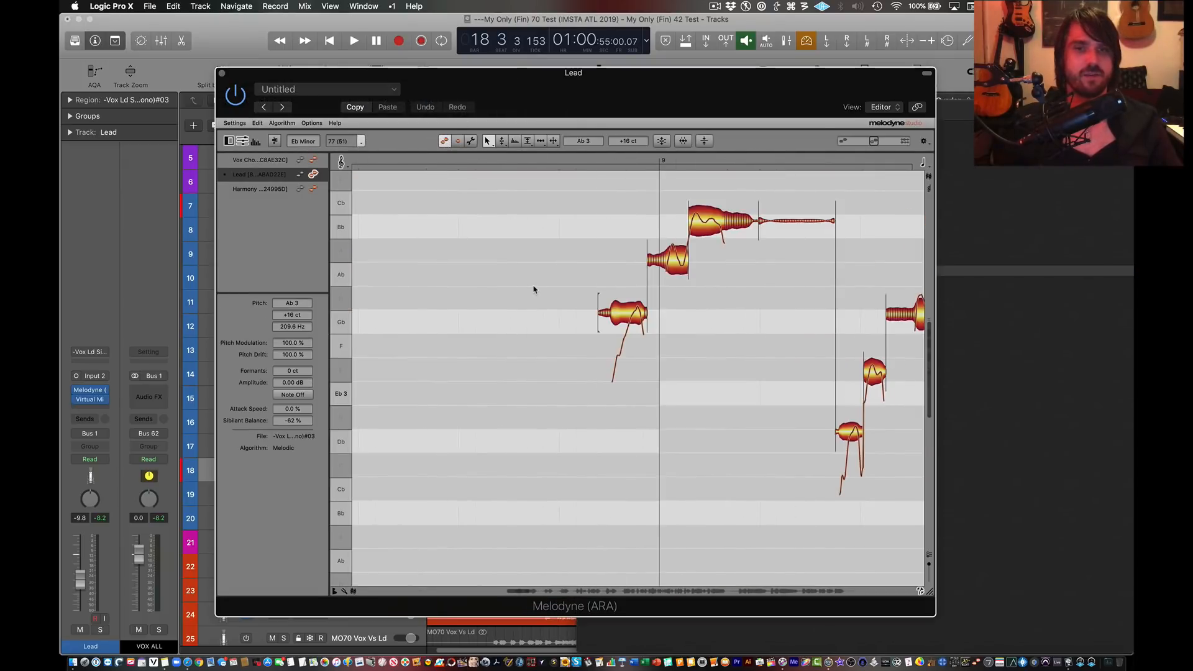
pyautogui.scroll(3, 533, 289)
pyautogui.hscroll(5, 533, 289)
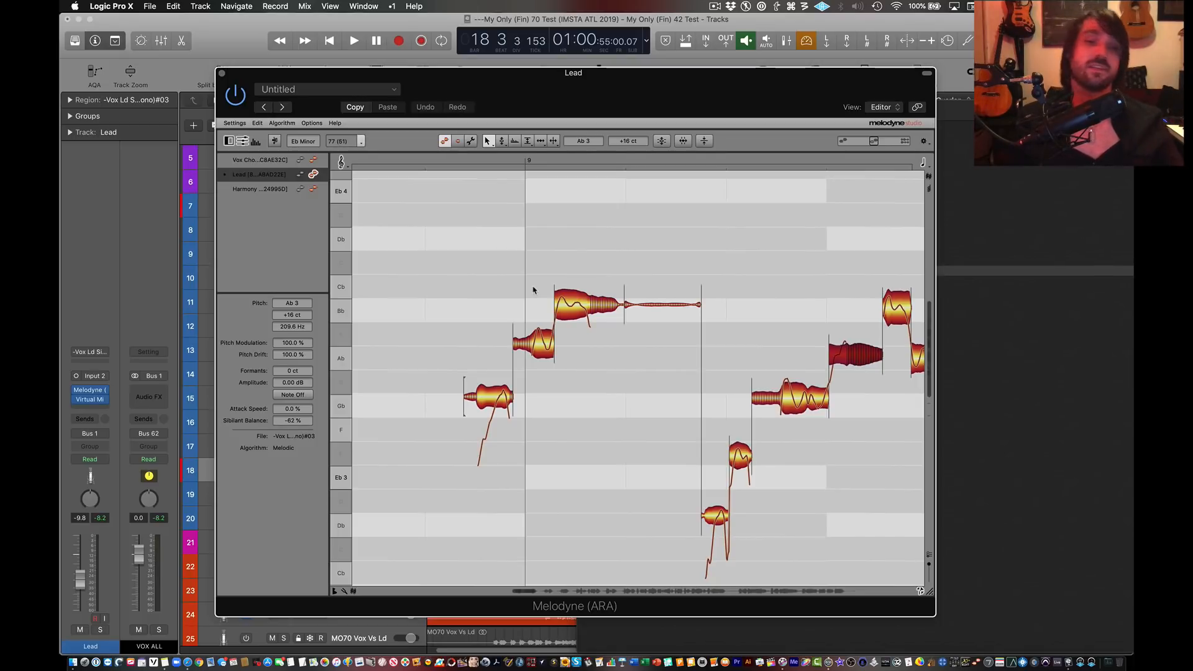
pyautogui.click(455, 312)
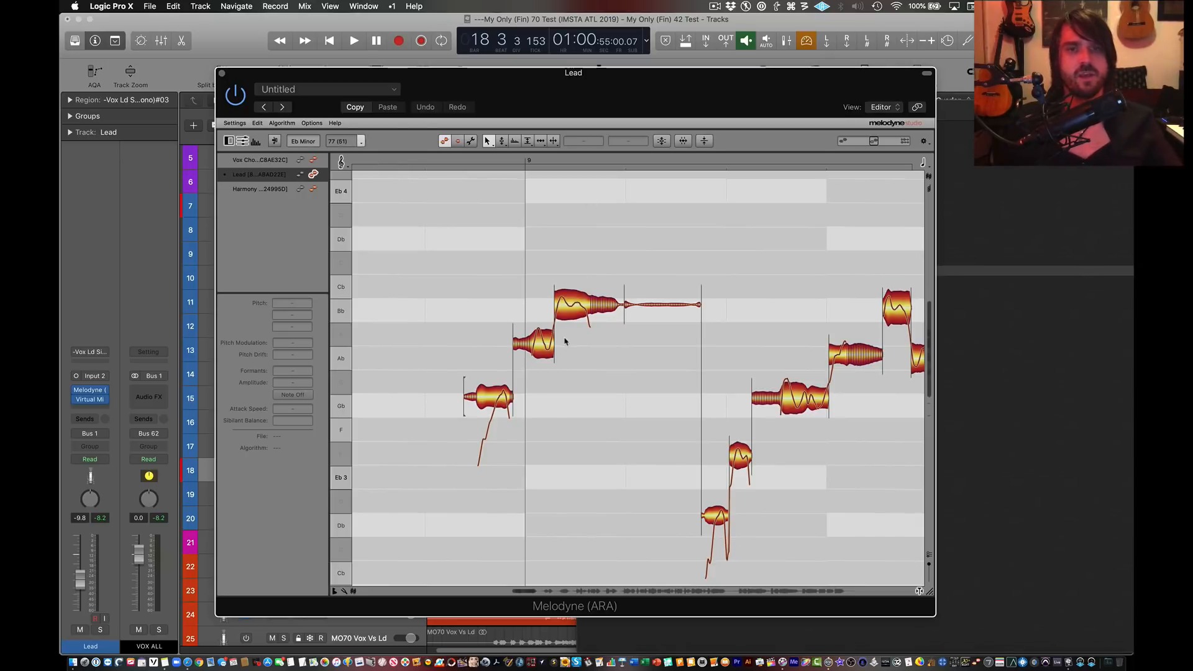
pyautogui.click(589, 295)
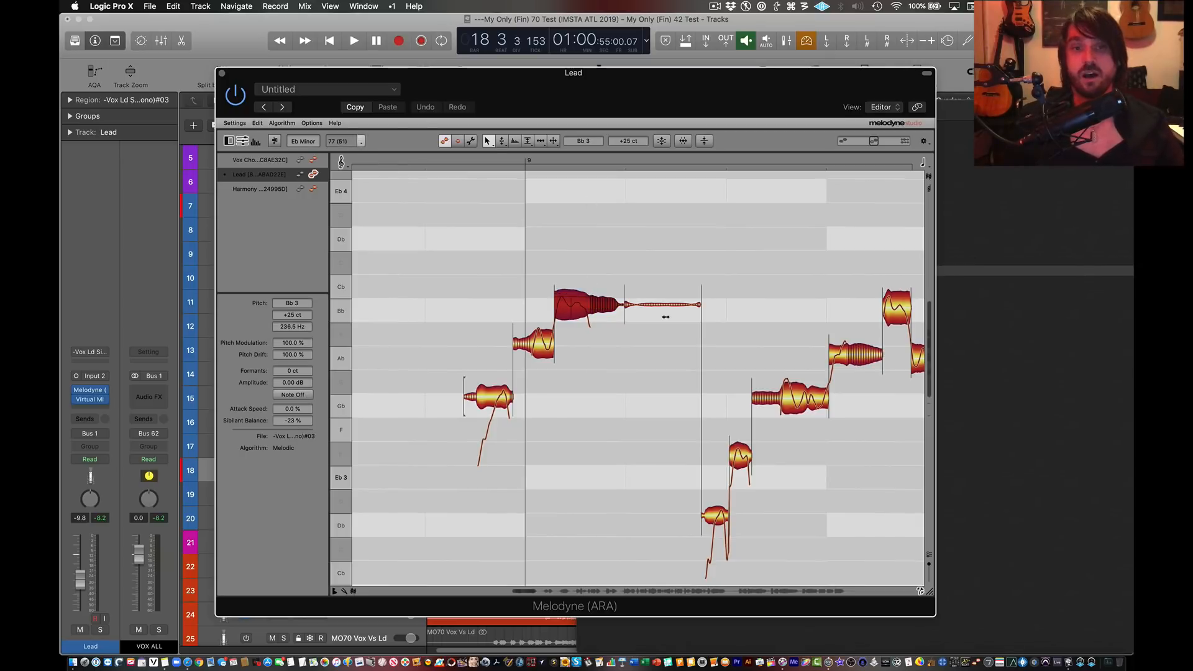
pyautogui.click(779, 402)
pyautogui.click(839, 353)
pyautogui.click(897, 308)
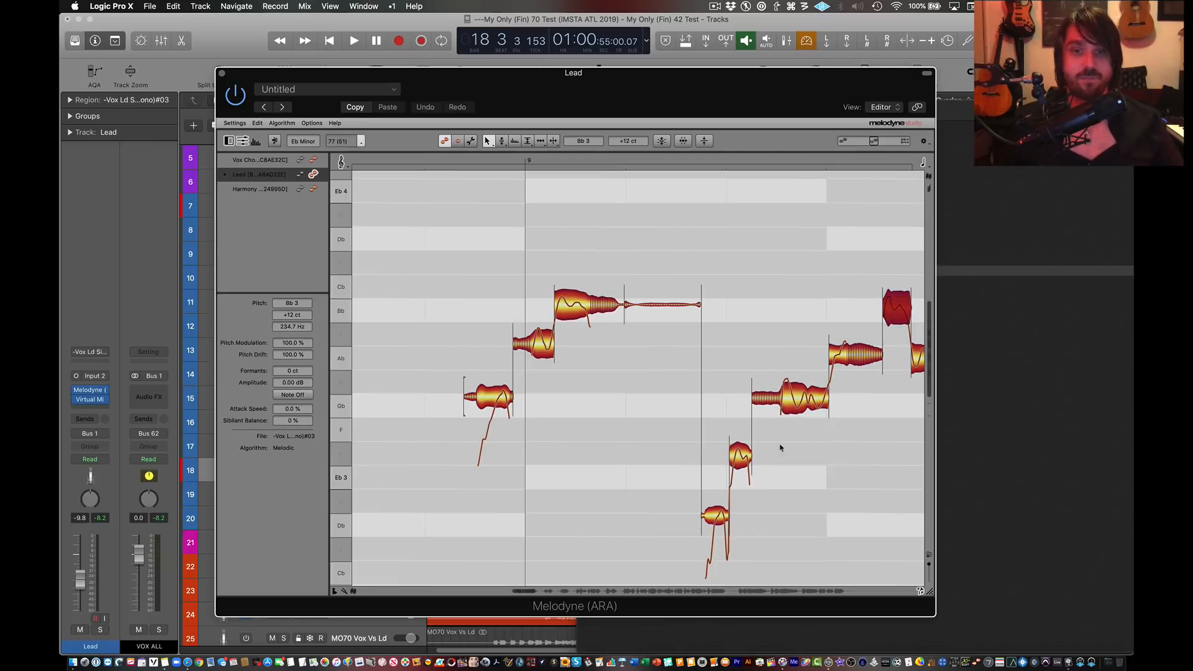
pyautogui.click(738, 456)
pyautogui.click(714, 516)
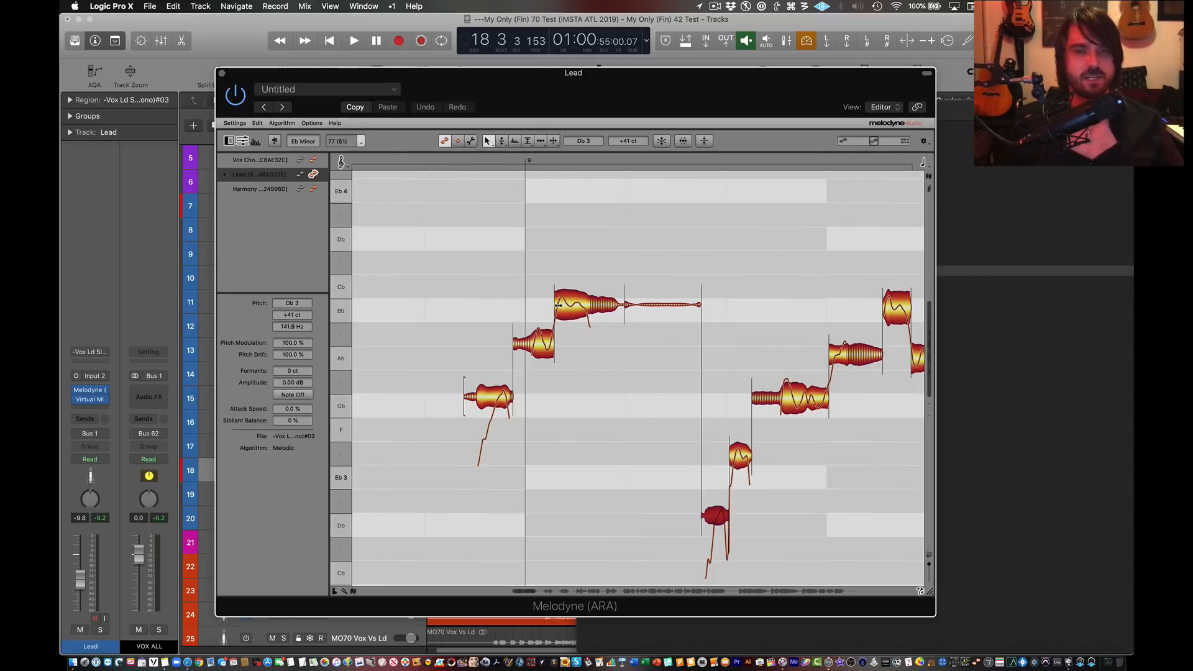
# Step: Try a timing edit on the notes around bar 9 and attempt to undo it
pyautogui.moveTo(561, 306)
pyautogui.mouseDown()
pyautogui.moveTo(583, 308)
pyautogui.moveTo(532, 308)
pyautogui.moveTo(569, 316)
pyautogui.mouseUp()
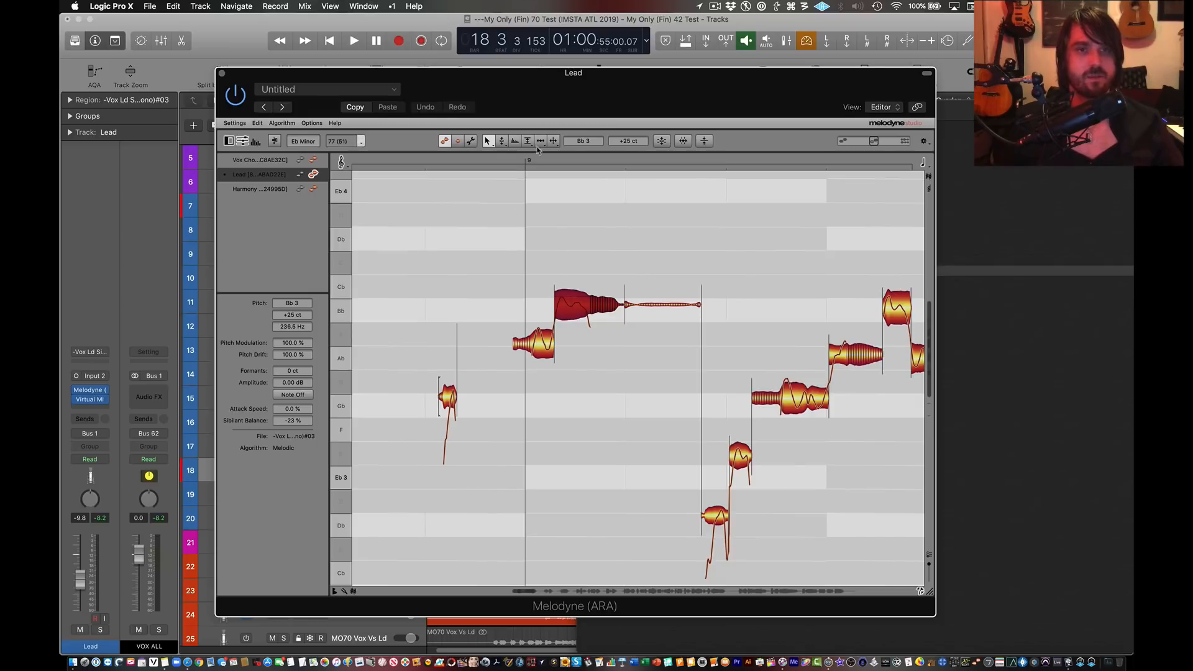
pyautogui.click(261, 123)
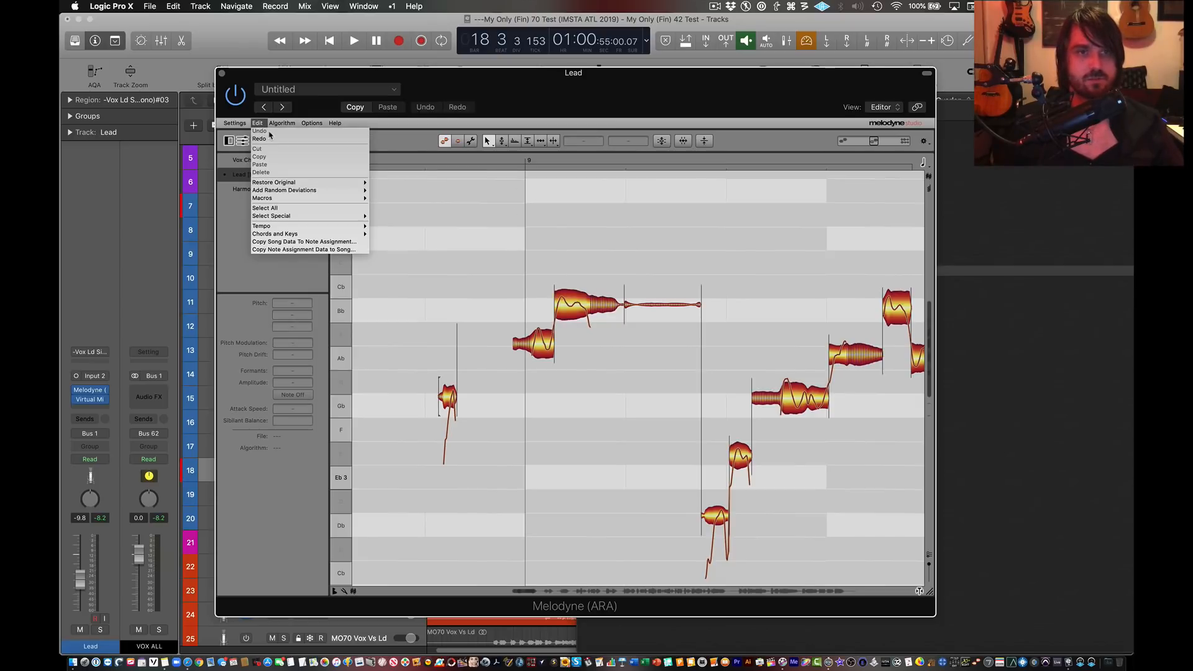
pyautogui.click(269, 132)
# Step: Delete the shortened Gb 3 note before bar 9 and extend the start of the following A 3 note back over the gap
pyautogui.moveTo(438, 403); pyautogui.dragTo(418, 418)
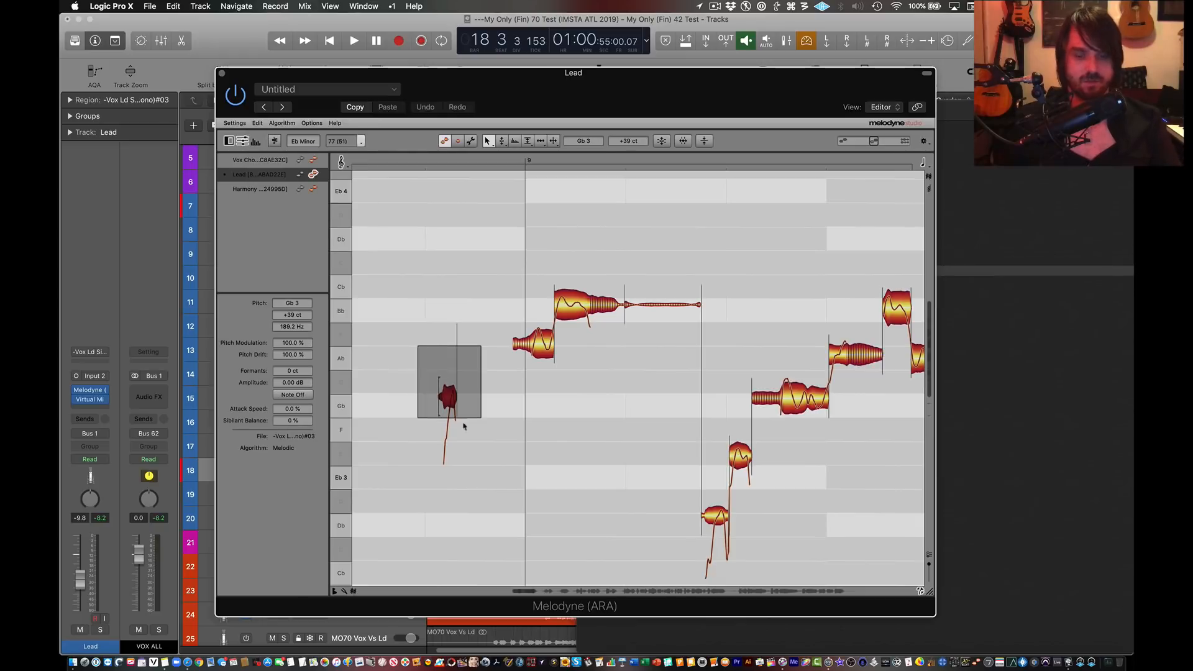
pyautogui.press('BackSpace')
pyautogui.click(512, 331)
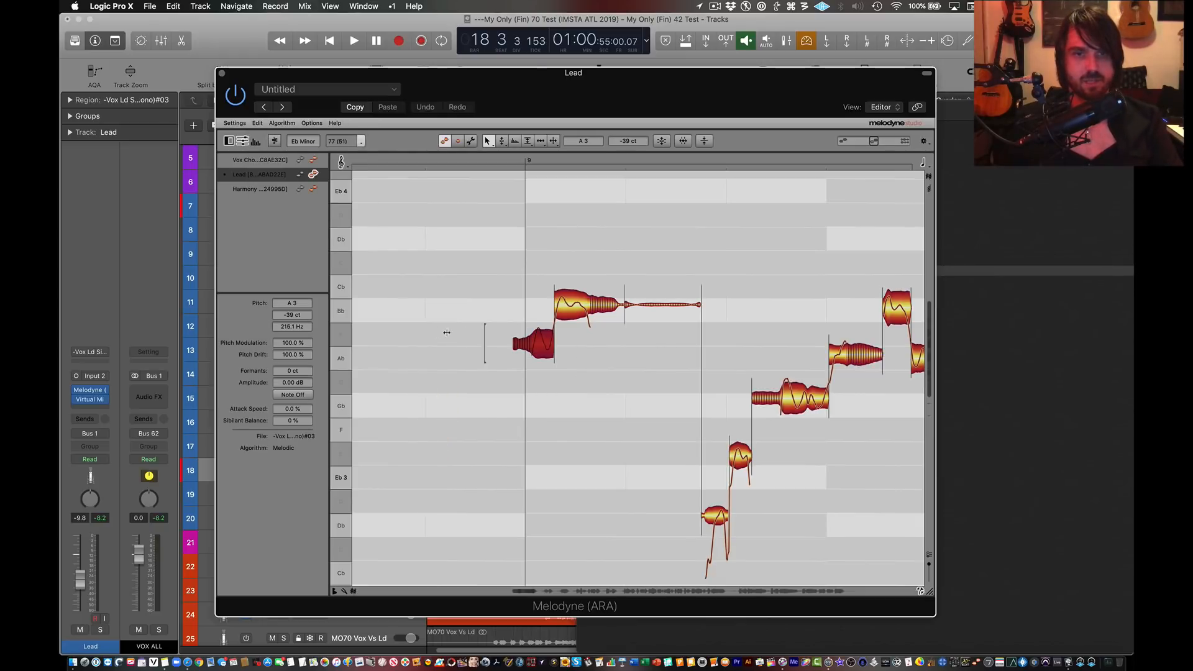
pyautogui.moveTo(438, 332); pyautogui.dragTo(467, 362)
# Step: Split the extended note into separate Gb 3 and A 3 notes just after bar 9 with the Note Separation Tool
pyautogui.click(471, 340)
pyautogui.rightClick(490, 315)
pyautogui.click(556, 327)
pyautogui.doubleClick(530, 340)
pyautogui.click(482, 281)
pyautogui.click(493, 396)
# Step: Audition the rebuilt opening phrase and trim the start of the Gb 3 note before bar 9 slightly
pyautogui.hotkey('alt', 'space')
pyautogui.hotkey('alt', 'space')
pyautogui.click(448, 275)
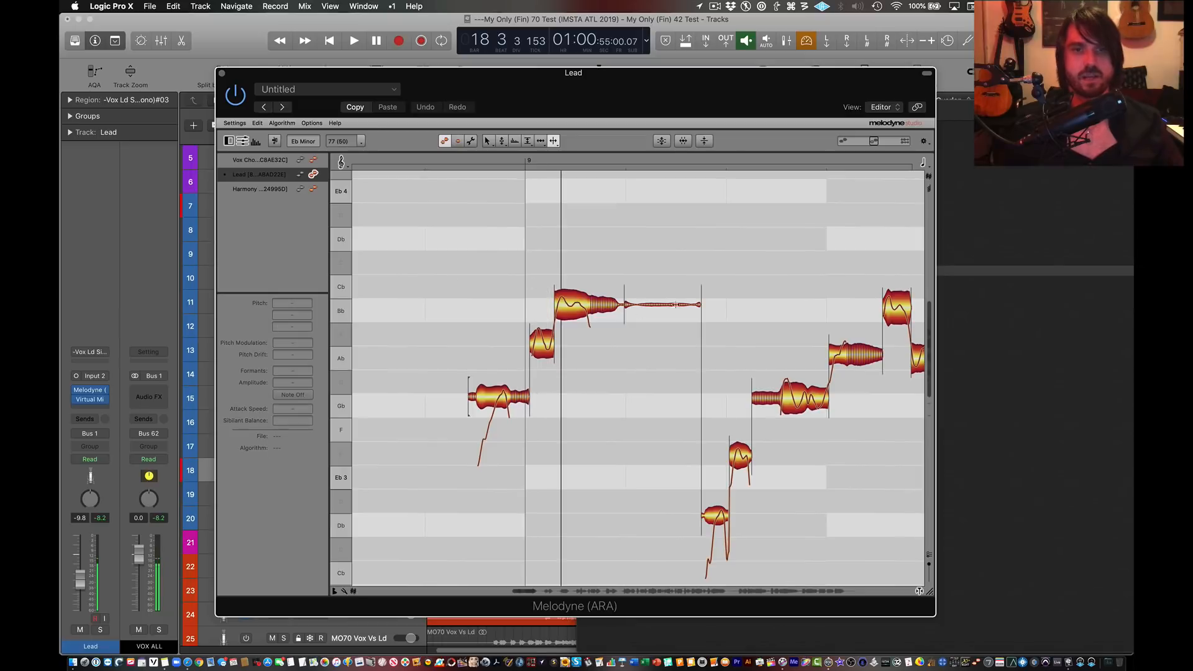
pyautogui.click(469, 380)
pyautogui.click(620, 256)
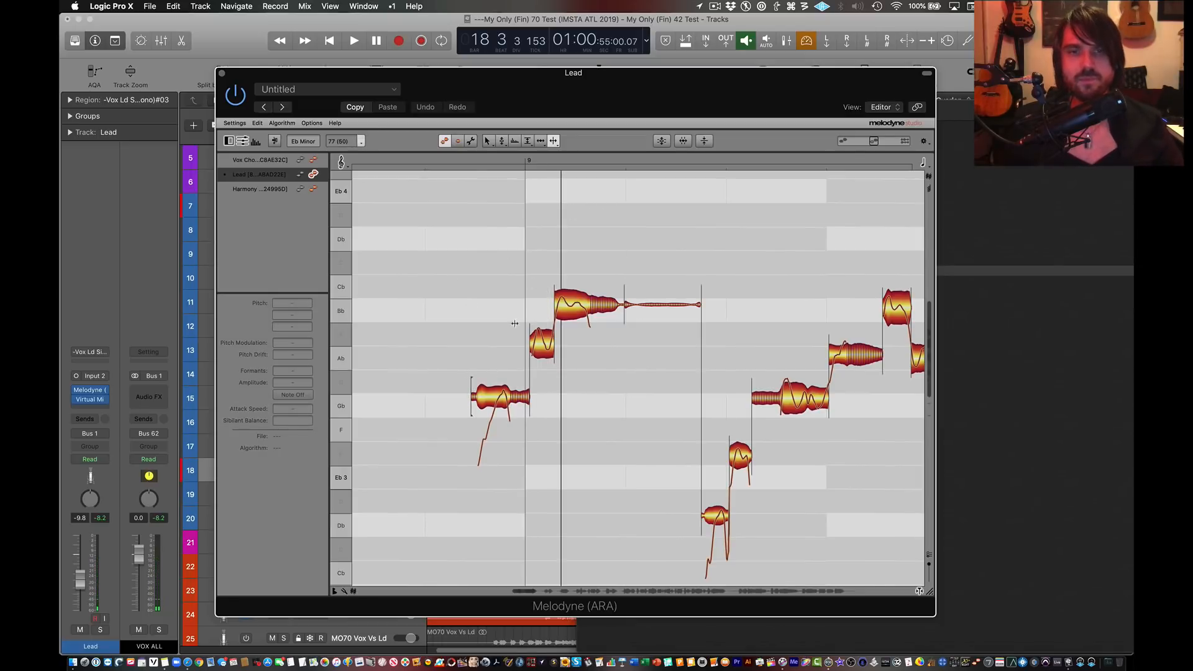
# Step: Audition the opening phrase around bar 9 and try a slightly later start for the Bb 3 note
pyautogui.click(441, 161)
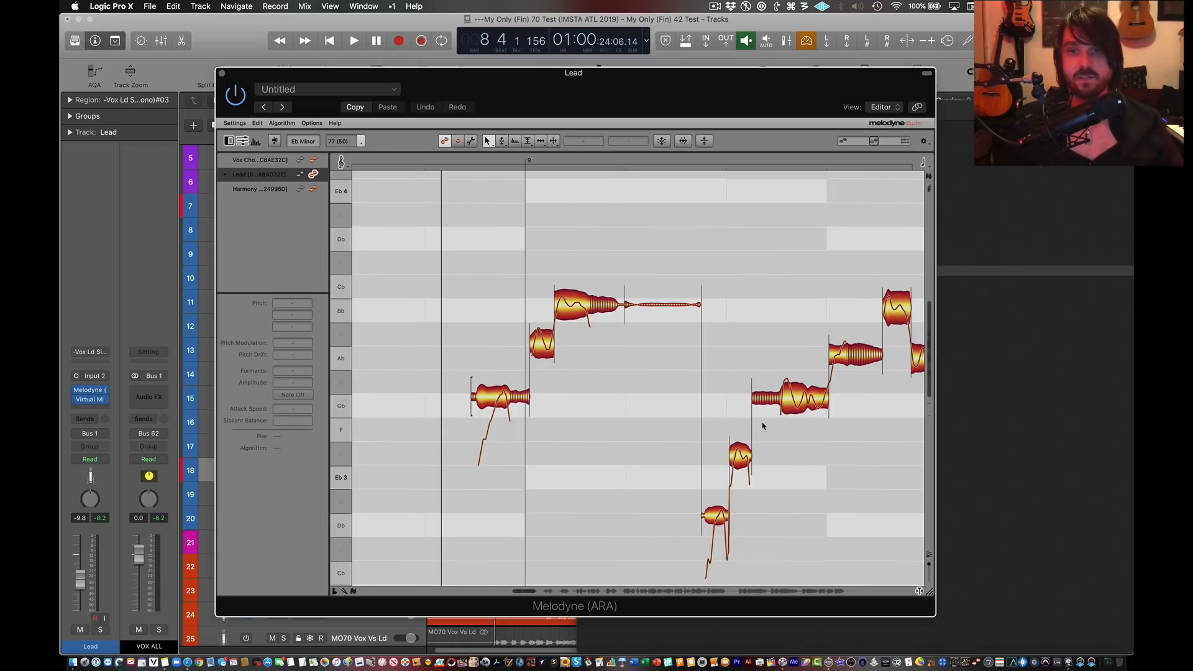
pyautogui.hscroll(3, 677, 385)
pyautogui.hscroll(-5, 503, 311)
pyautogui.press('space')
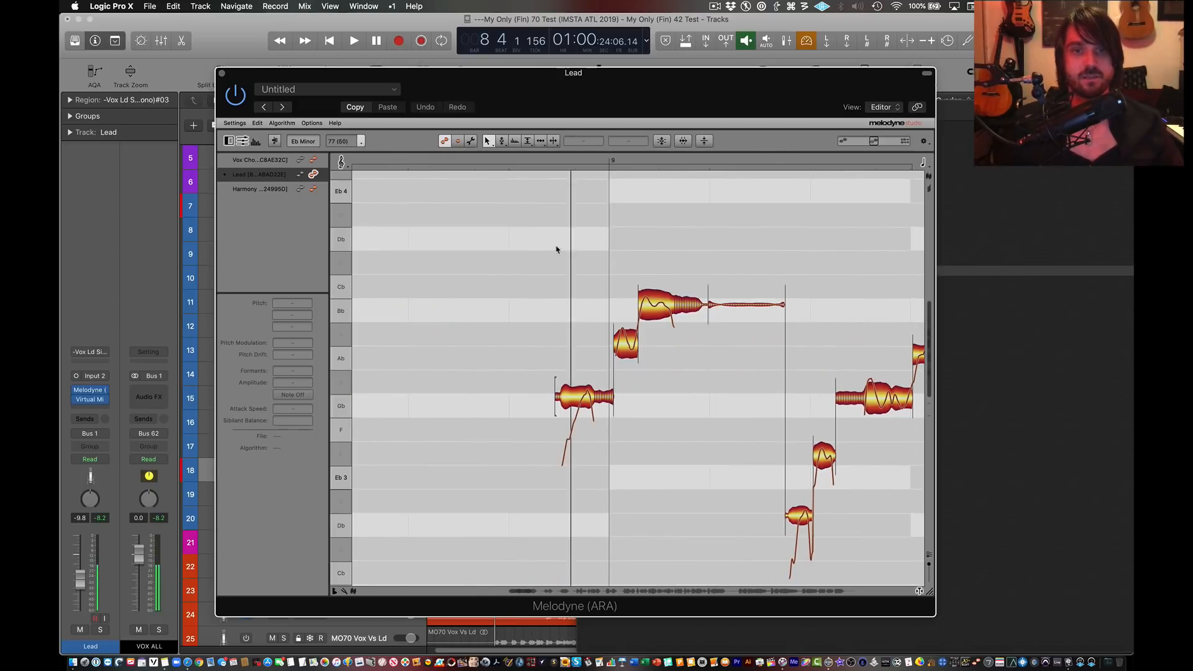
pyautogui.click(640, 308)
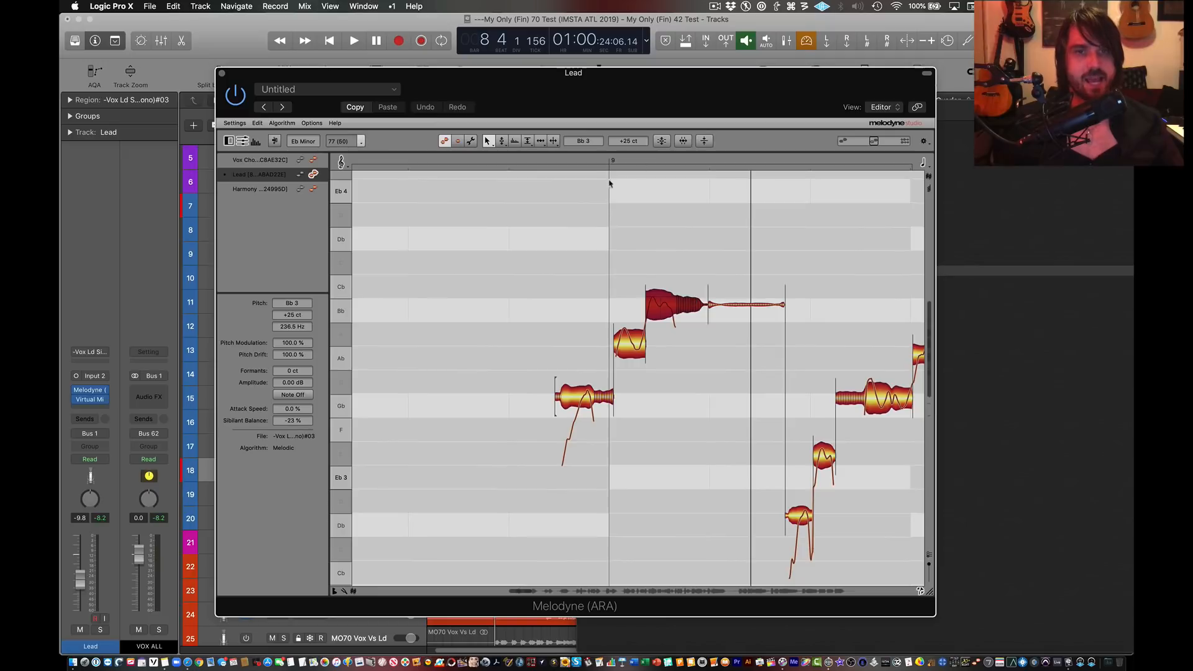
pyautogui.click(585, 161)
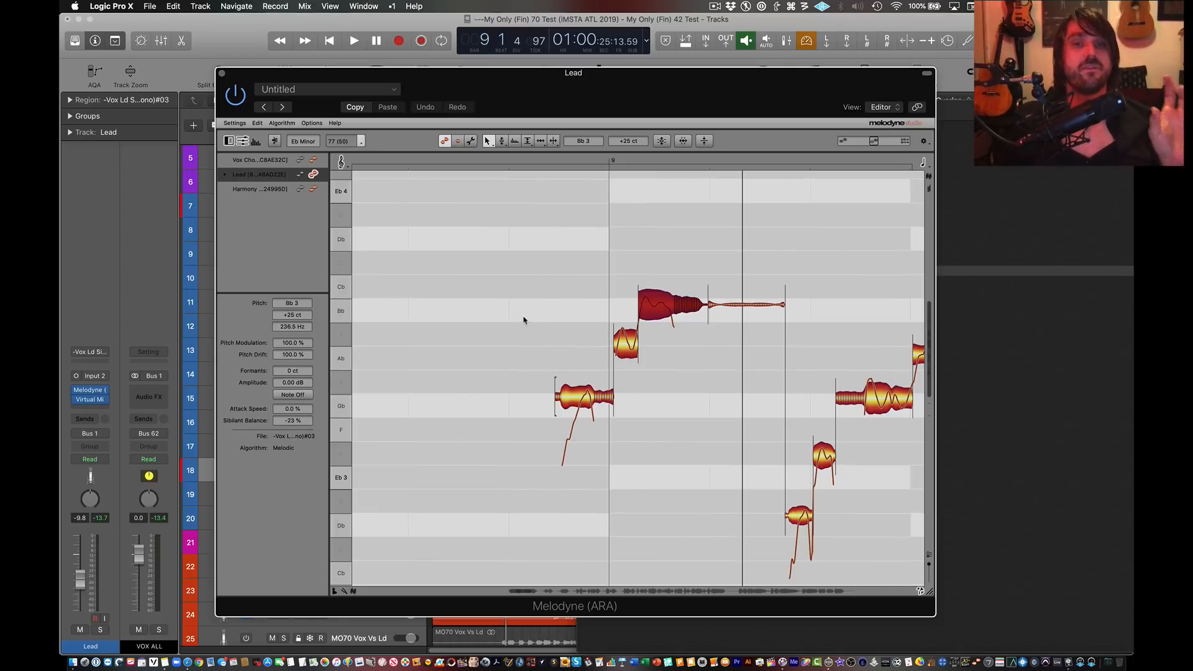
# Step: Try delaying the start of the Ab 3 note before bar 10 and undo the move
pyautogui.hscroll(5, 676, 328)
pyautogui.click(548, 324)
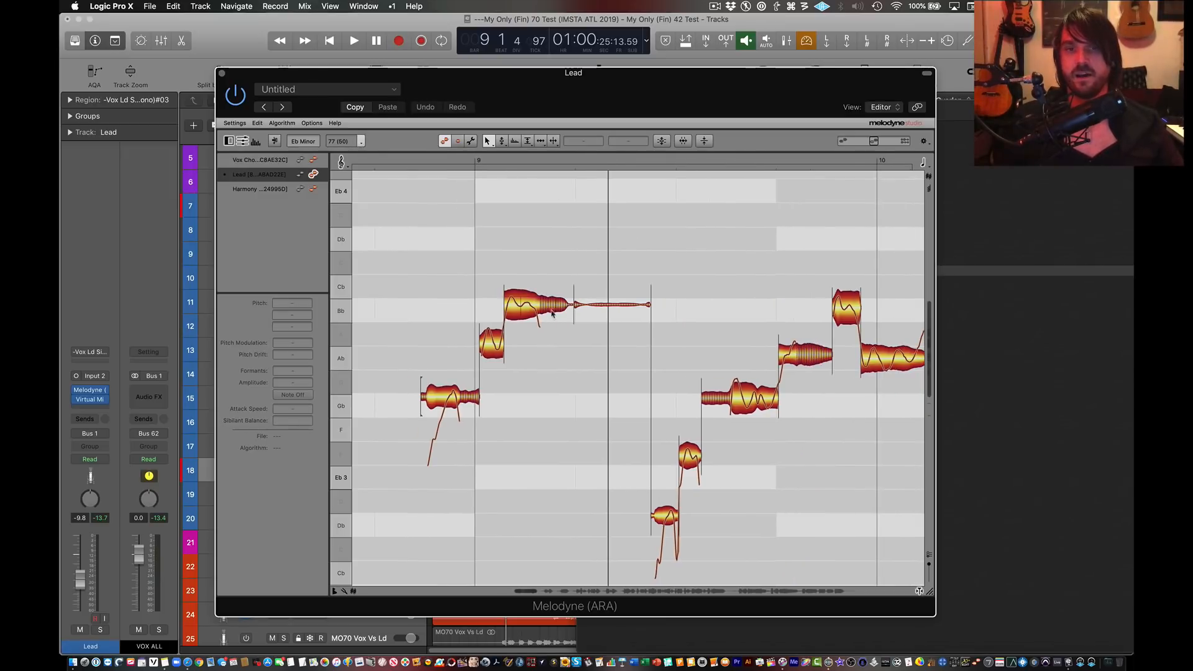
pyautogui.moveTo(780, 359); pyautogui.dragTo(786, 360)
pyautogui.press('super+z')
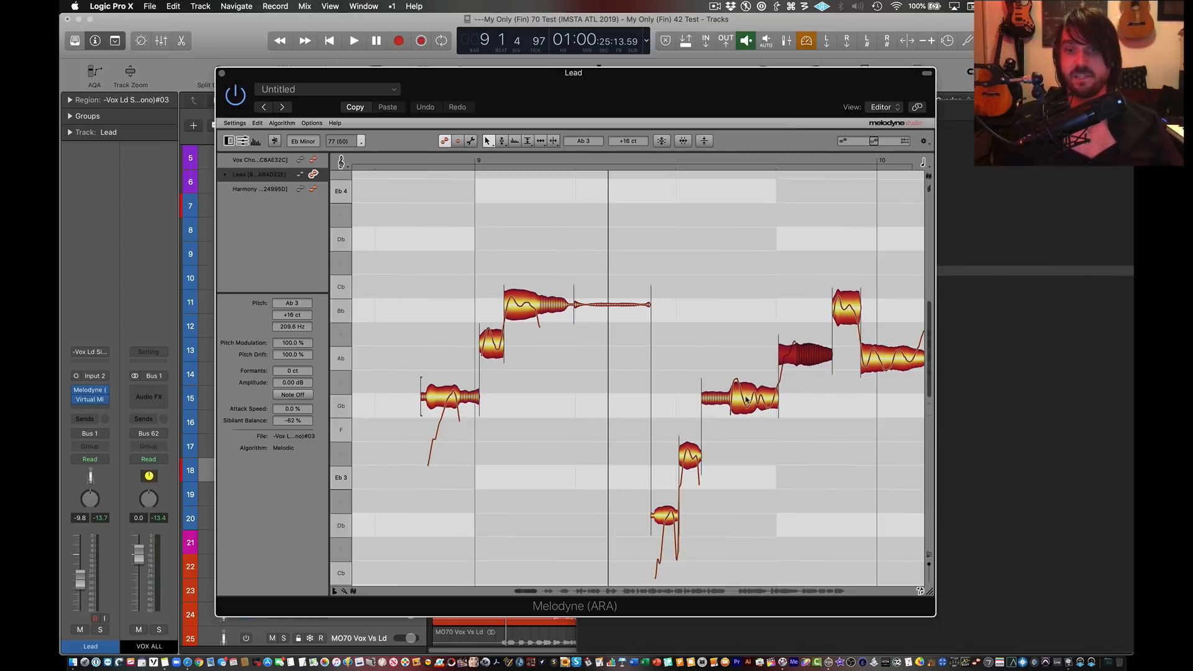
# Step: Audition the phrase into bar 10 and shift the Bb 3 and Ab 3 notes around the bar line slightly earlier
pyautogui.hscroll(6, 772, 389)
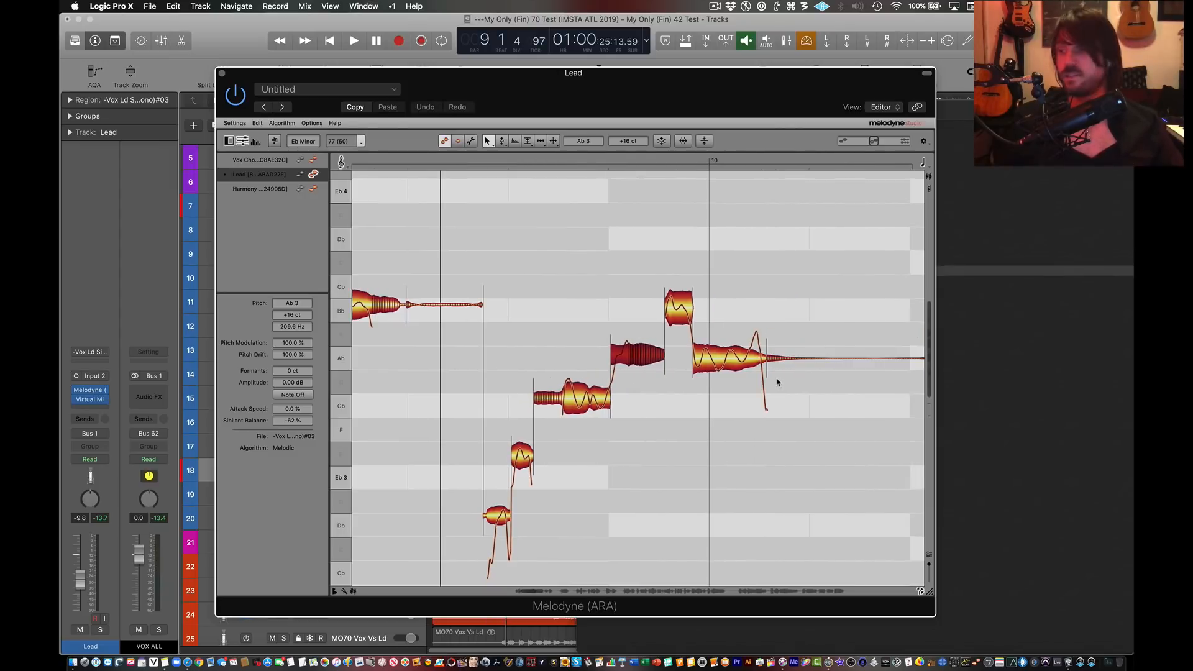
pyautogui.hscroll(20, 777, 382)
pyautogui.hscroll(-10, 776, 383)
pyautogui.hscroll(-20, 772, 386)
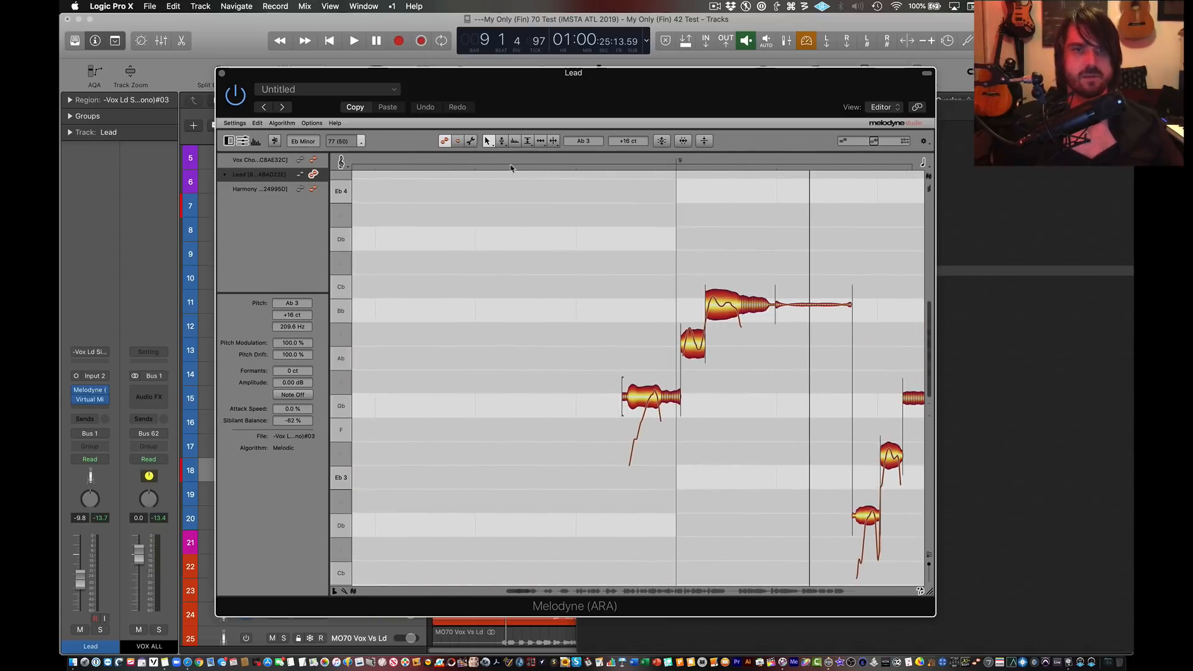
pyautogui.click(491, 161)
pyautogui.press('space')
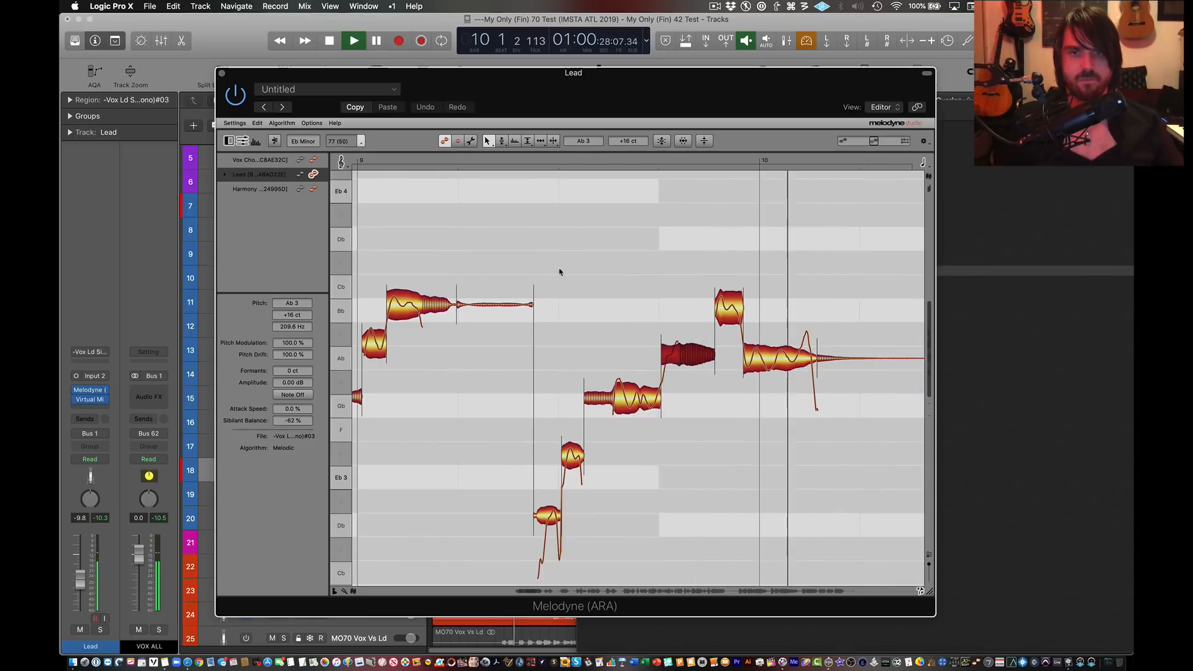
pyautogui.press('space')
pyautogui.moveTo(850, 270); pyautogui.dragTo(732, 384)
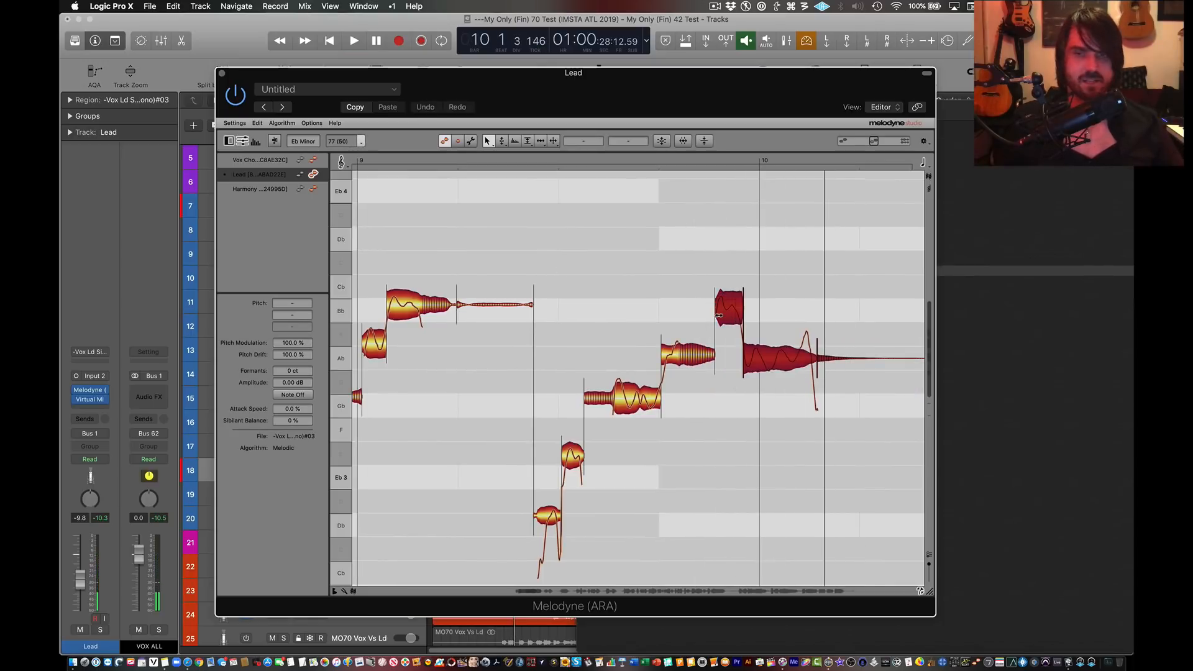
pyautogui.moveTo(716, 309); pyautogui.dragTo(713, 310)
pyautogui.doubleClick(570, 231)
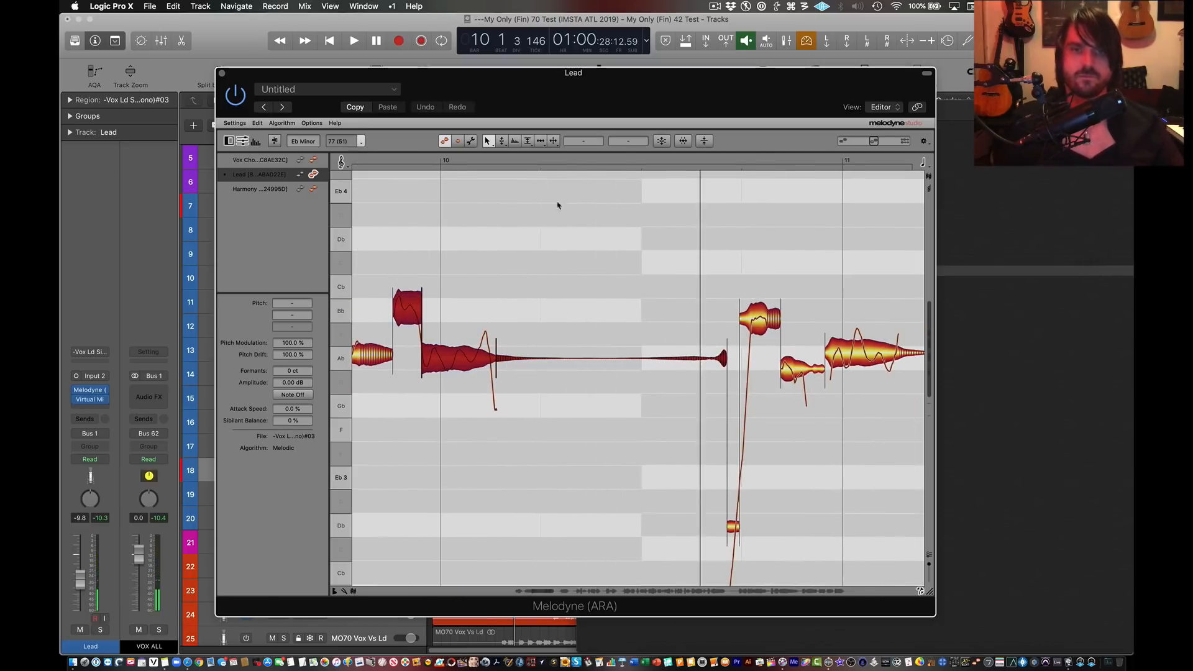
# Step: Audition the phrase into bar 11 and split the long, quiet Ab 3 tail midway through bar 10 with the Note Separation Tool
pyautogui.click(627, 169)
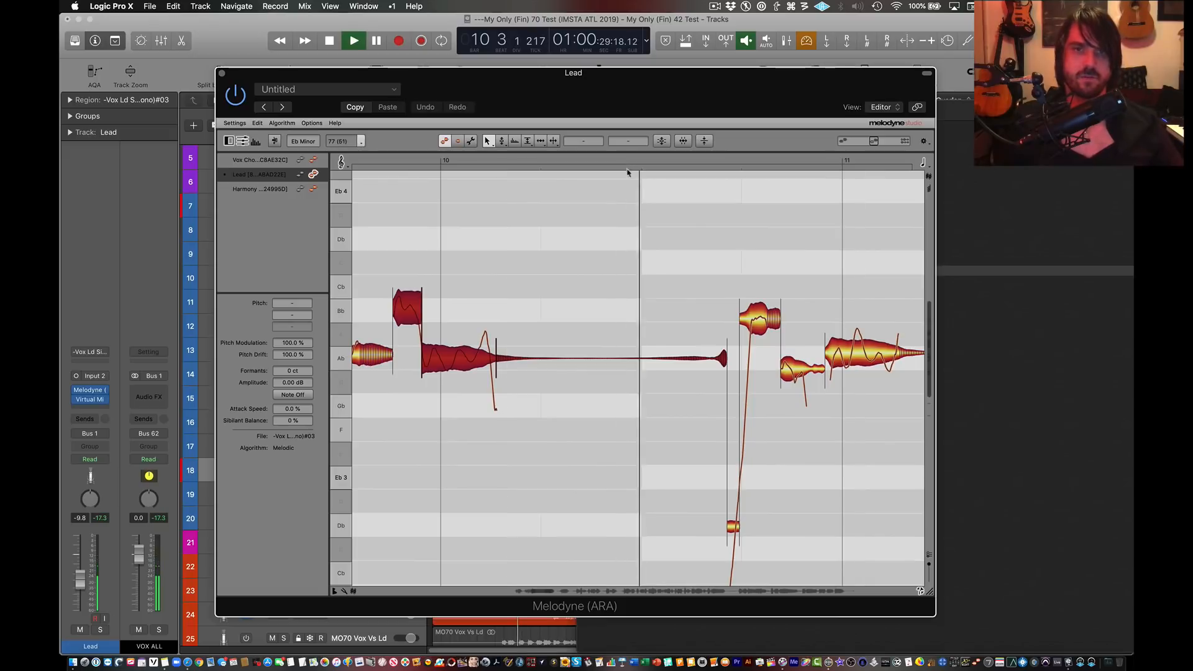
pyautogui.press('space')
pyautogui.moveTo(831, 235); pyautogui.dragTo(591, 537)
pyautogui.click(570, 276)
pyautogui.rightClick(575, 288)
pyautogui.click(593, 278)
pyautogui.moveTo(838, 262); pyautogui.dragTo(590, 374)
pyautogui.click(696, 368)
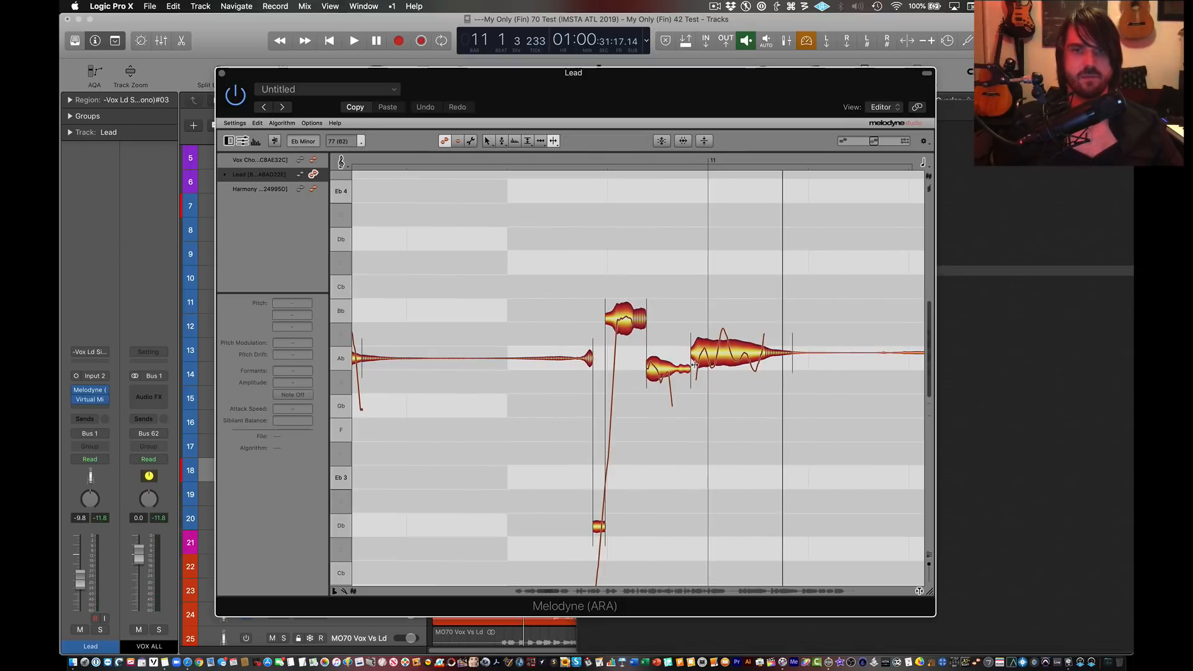
pyautogui.rightClick(545, 329)
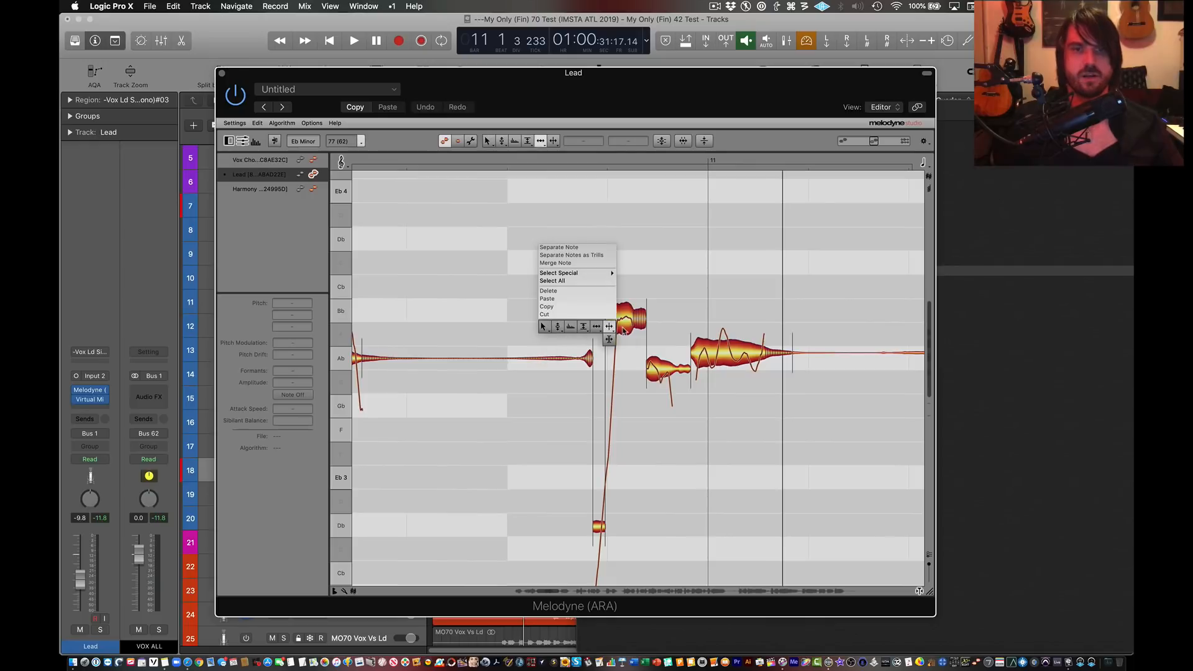
pyautogui.click(621, 331)
pyautogui.click(512, 358)
# Step: Try shifting the separated tail and the notes leading into bar 11 earlier together, and undo the moves
pyautogui.moveTo(557, 269); pyautogui.dragTo(741, 579)
pyautogui.moveTo(512, 358); pyautogui.dragTo(507, 358)
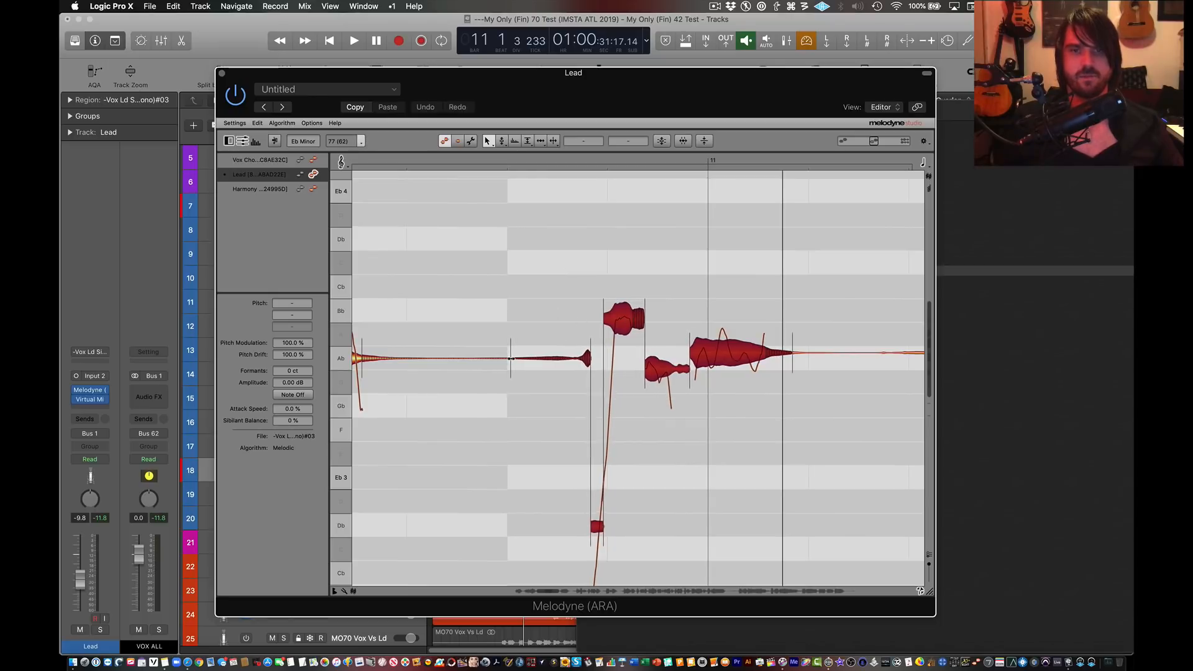
pyautogui.moveTo(770, 365); pyautogui.dragTo(765, 365)
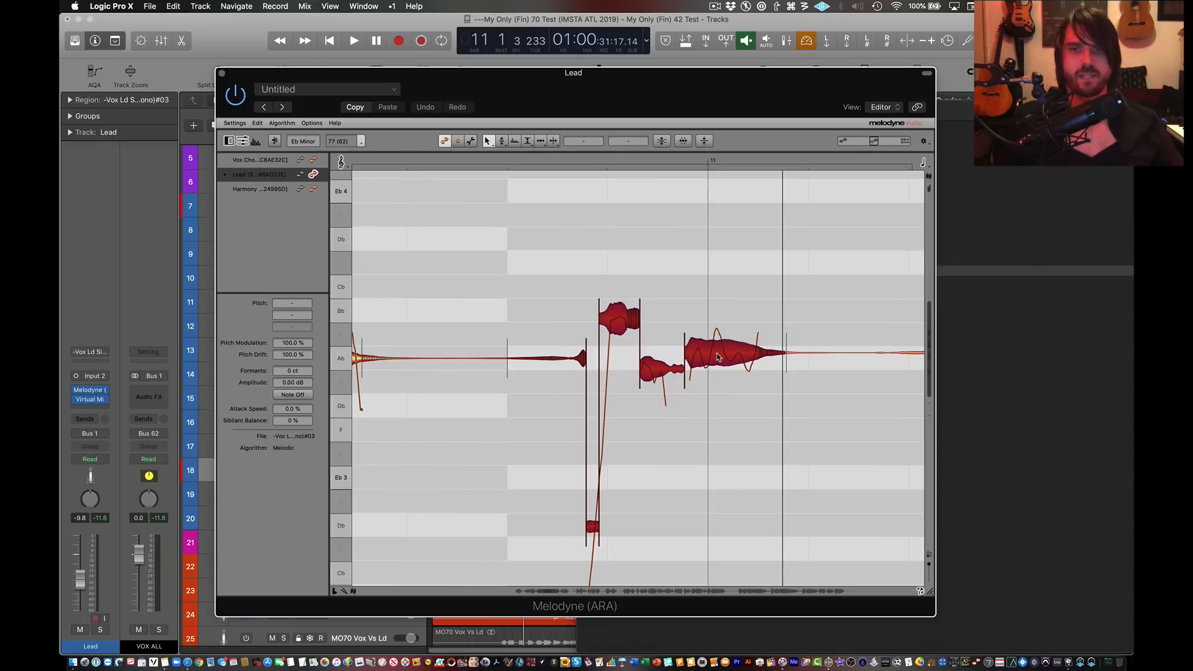
pyautogui.press('super+z')
pyautogui.press('super+z')
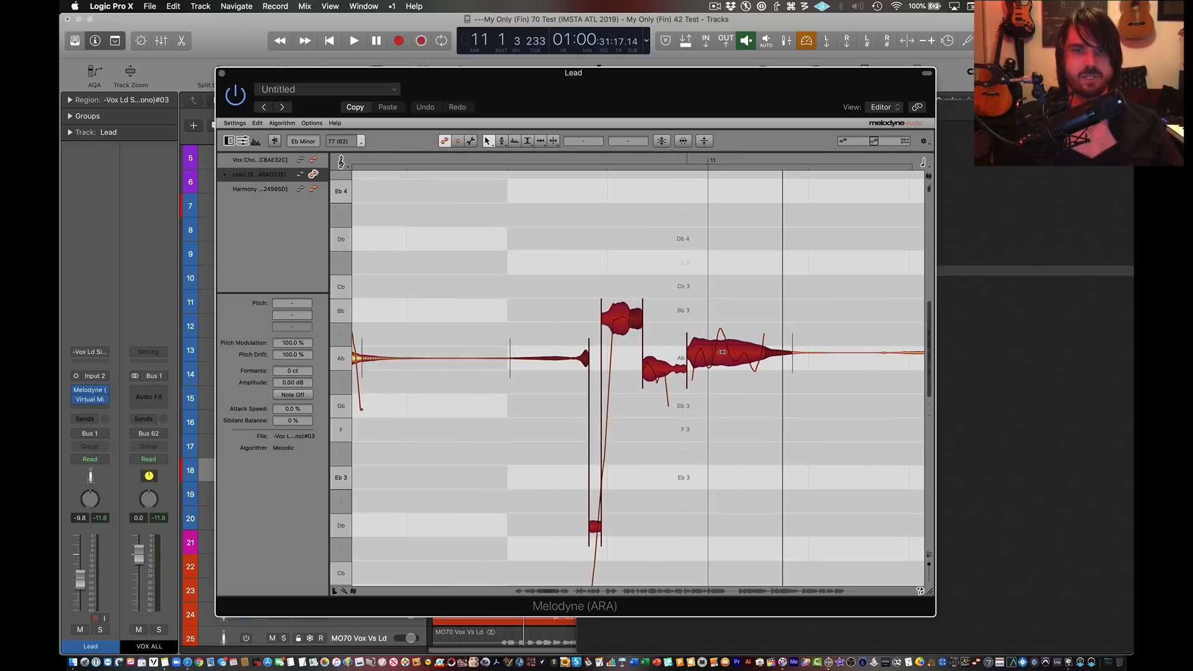
# Step: Shift the Bb 3 and Ab 3 notes leading into bar 11 slightly earlier and shorten the end of the preceding Ab 3 tail
pyautogui.click(715, 331)
pyautogui.moveTo(837, 287); pyautogui.dragTo(567, 407)
pyautogui.moveTo(762, 357); pyautogui.dragTo(759, 357)
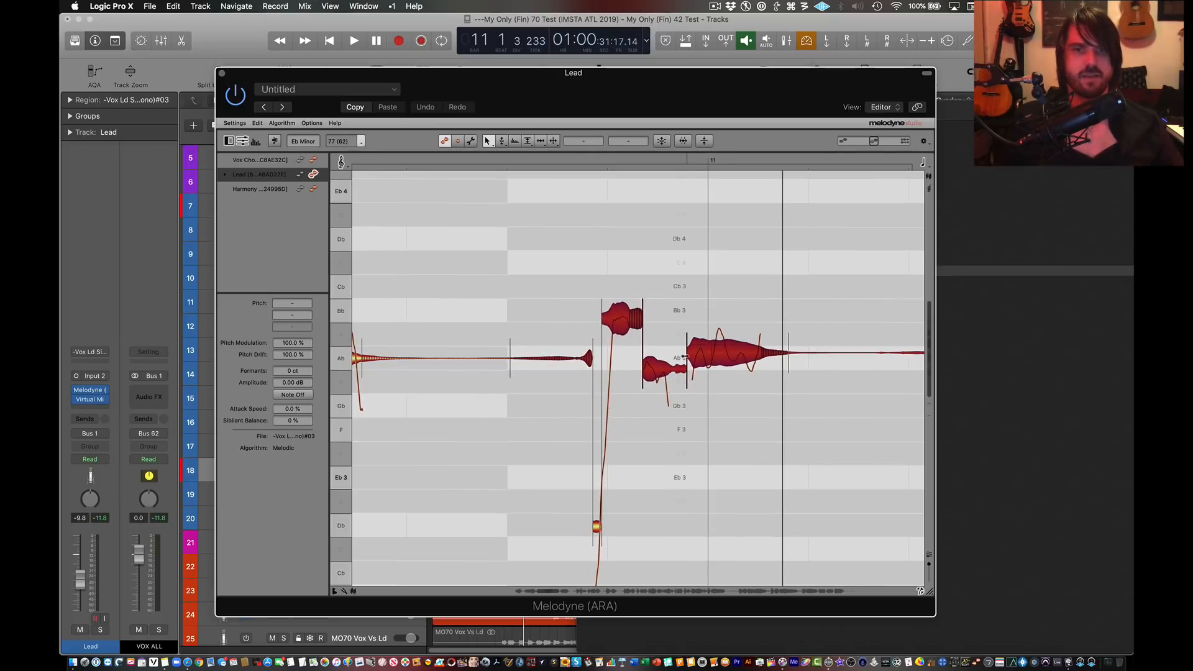
pyautogui.click(577, 351)
pyautogui.moveTo(585, 352); pyautogui.dragTo(587, 358)
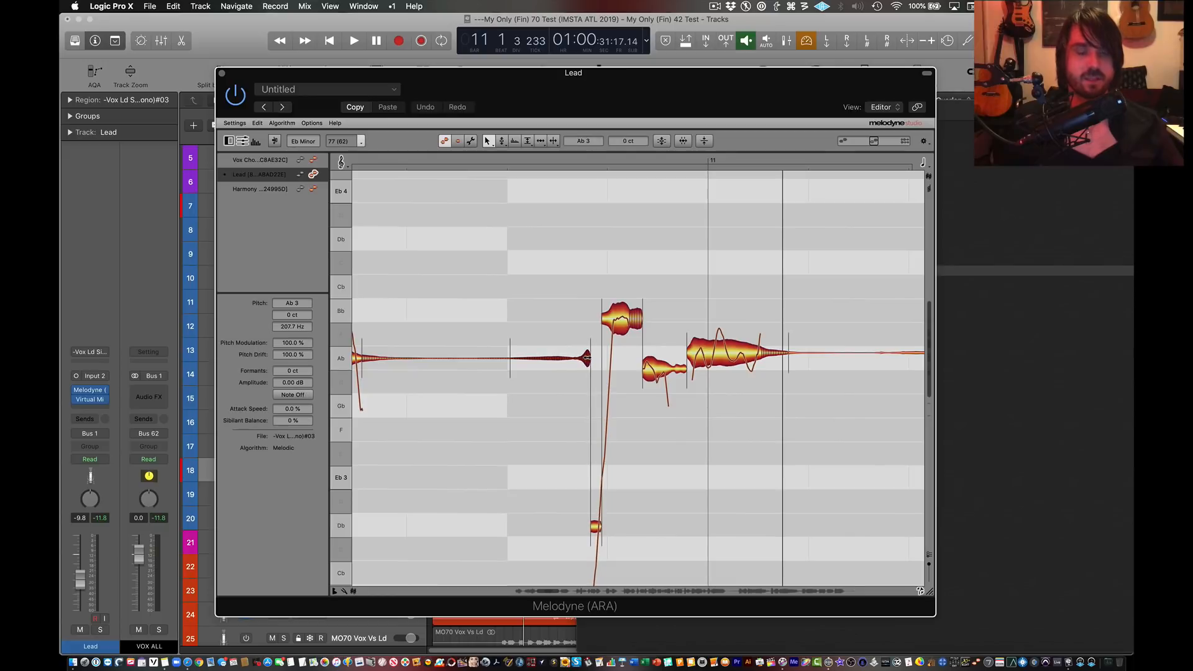
# Step: Audition bars 10 to 12 and move the start of the Gb 3 note at bar 12 slightly earlier, close to the bar line
pyautogui.moveTo(620, 319)
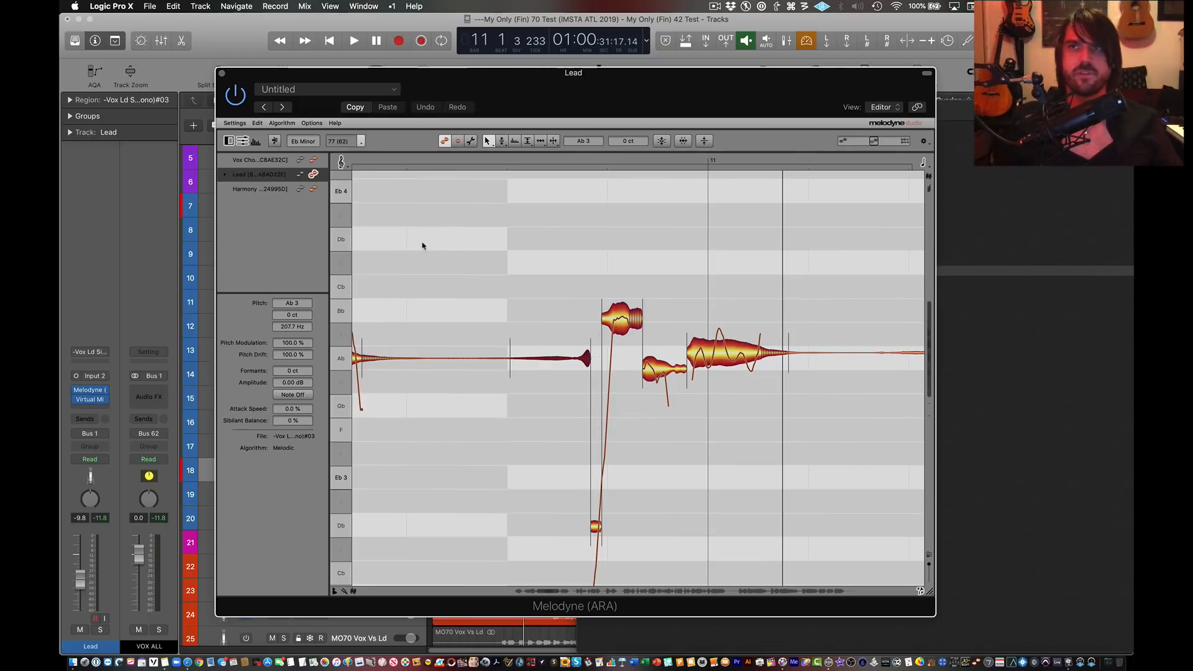
pyautogui.press('space')
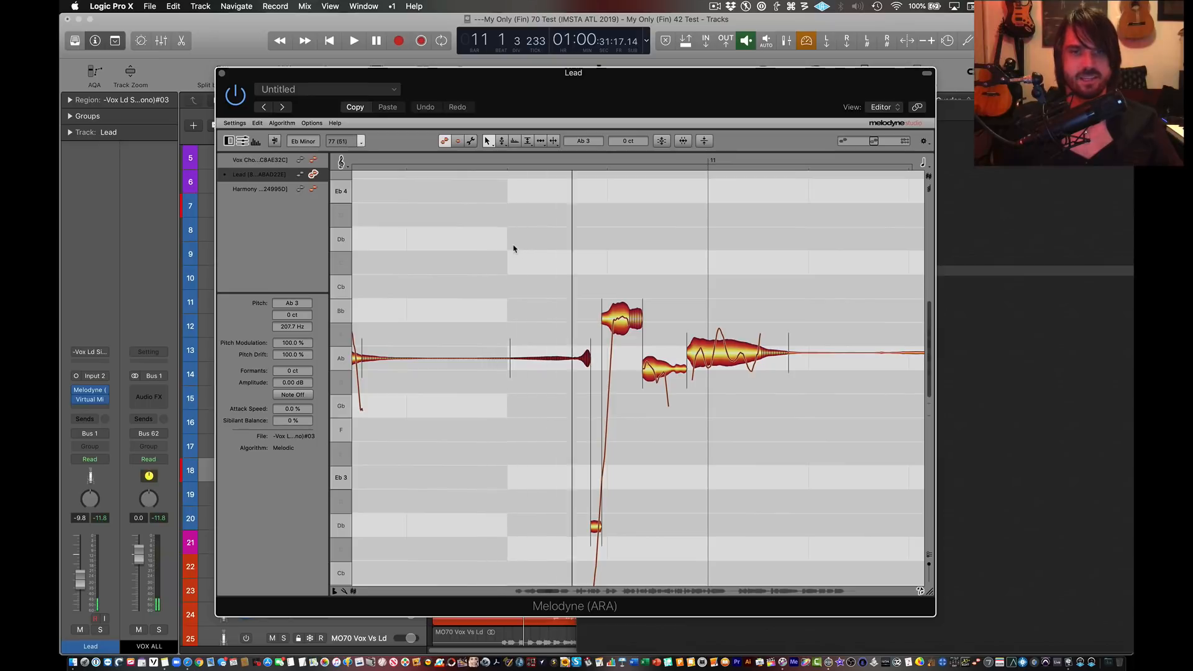
pyautogui.click(518, 165)
pyautogui.press('space')
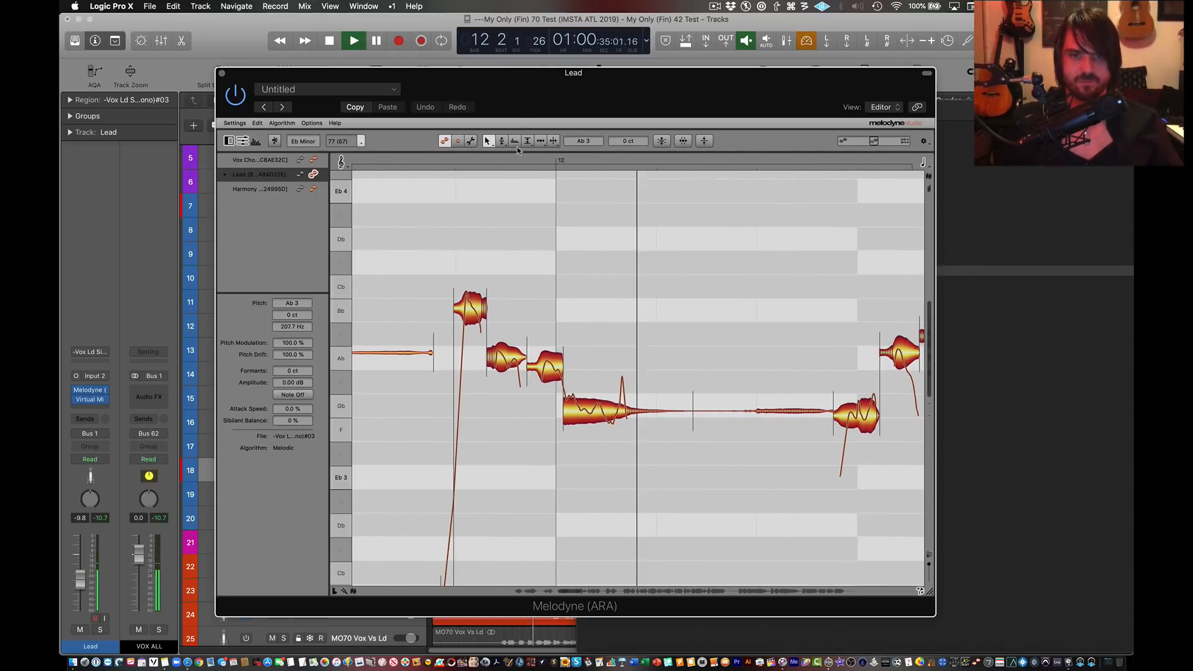
pyautogui.click(392, 158)
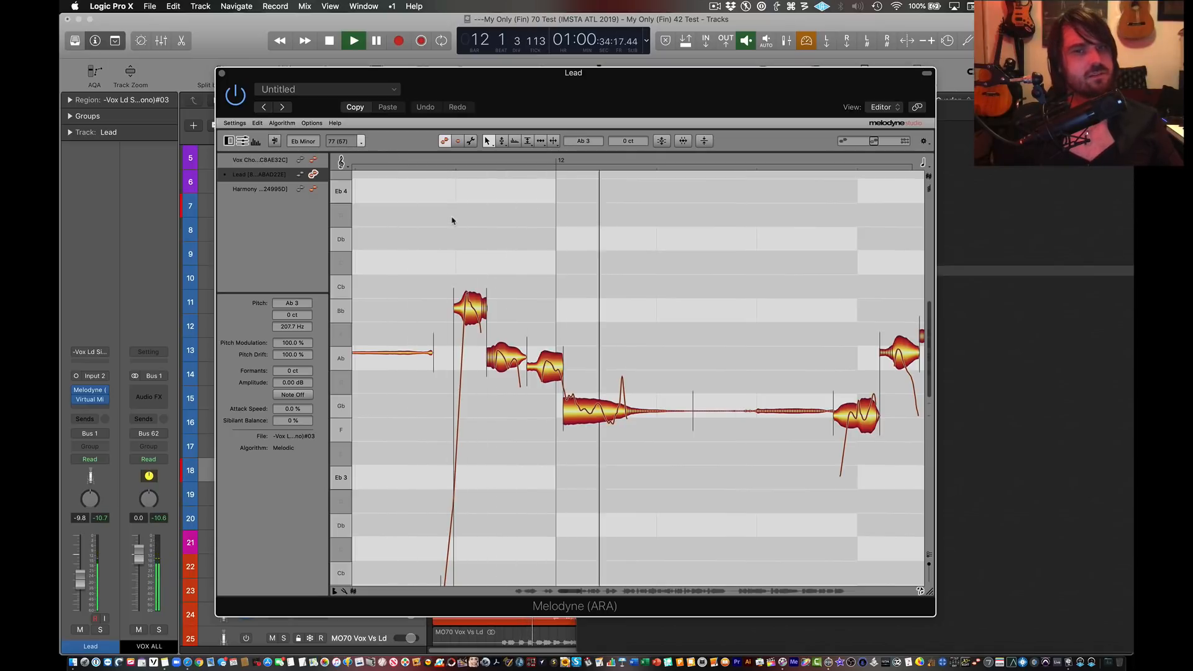
pyautogui.press('space')
pyautogui.click(564, 415)
pyautogui.moveTo(564, 415); pyautogui.dragTo(563, 415)
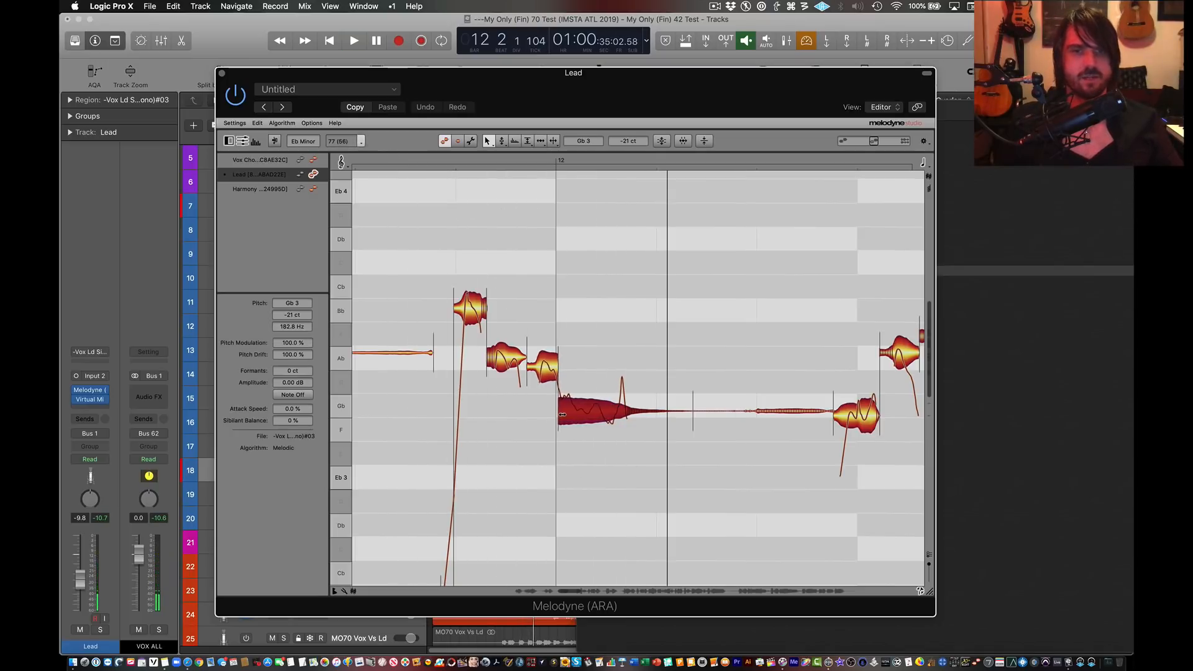
# Step: Audition onward through bar 15 and shift the F 3 note with its tail just after the bar line slightly earlier
pyautogui.press('space')
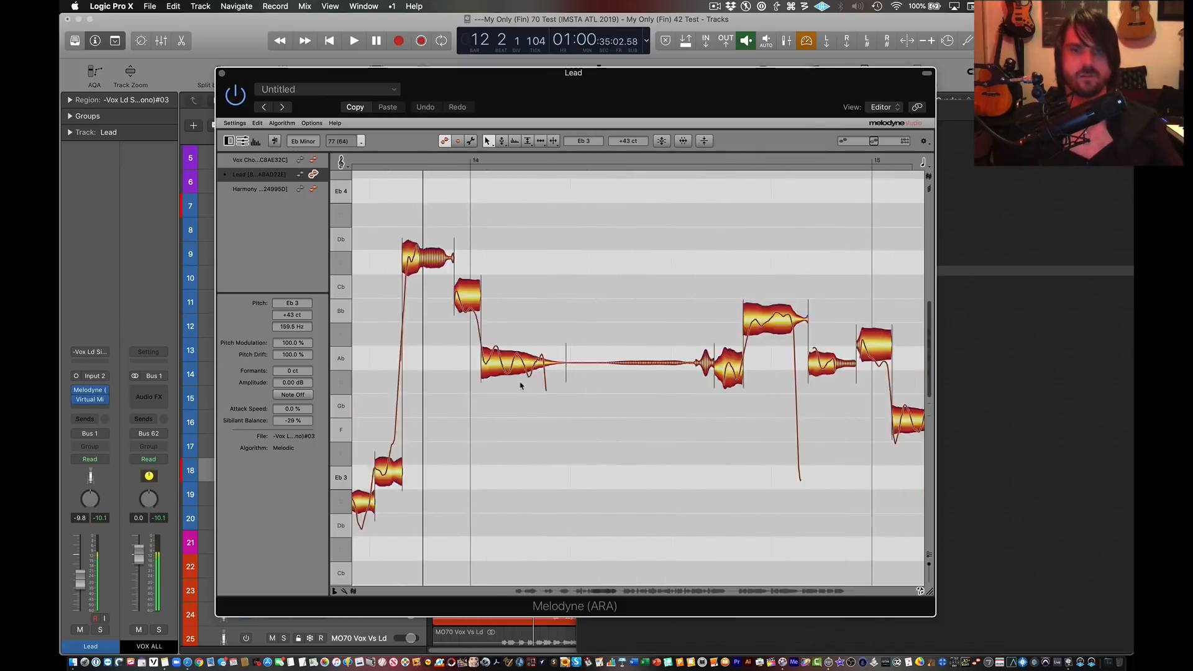
pyautogui.press('space')
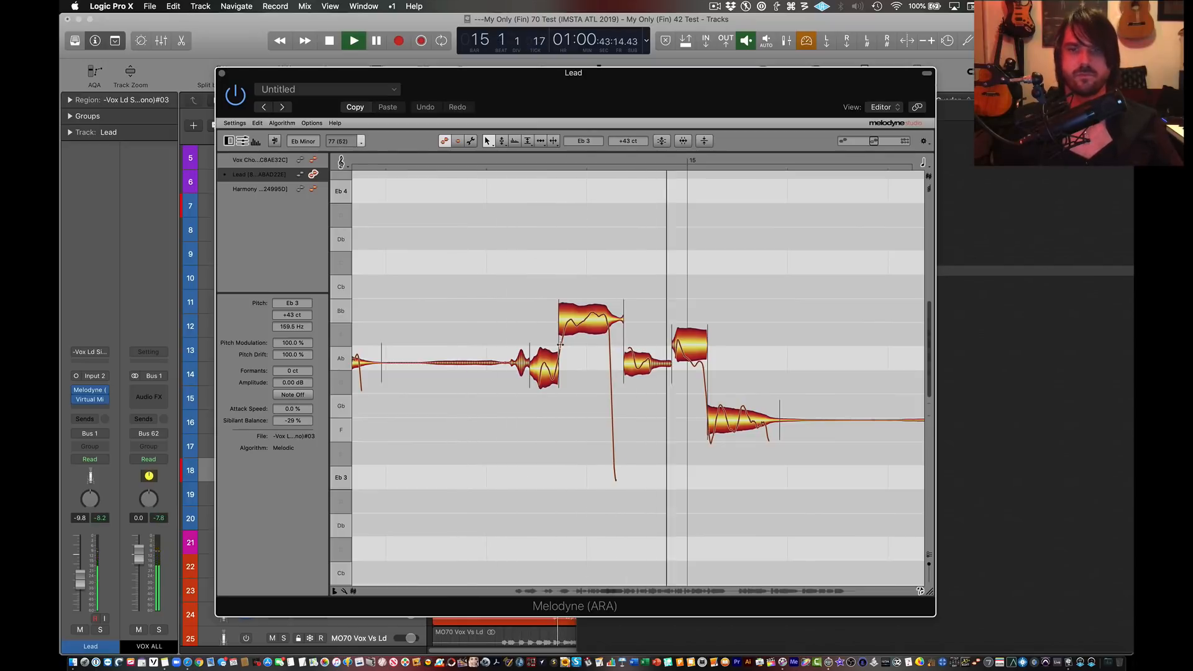
pyautogui.press('space')
pyautogui.moveTo(836, 375); pyautogui.dragTo(734, 426)
pyautogui.doubleClick(533, 221)
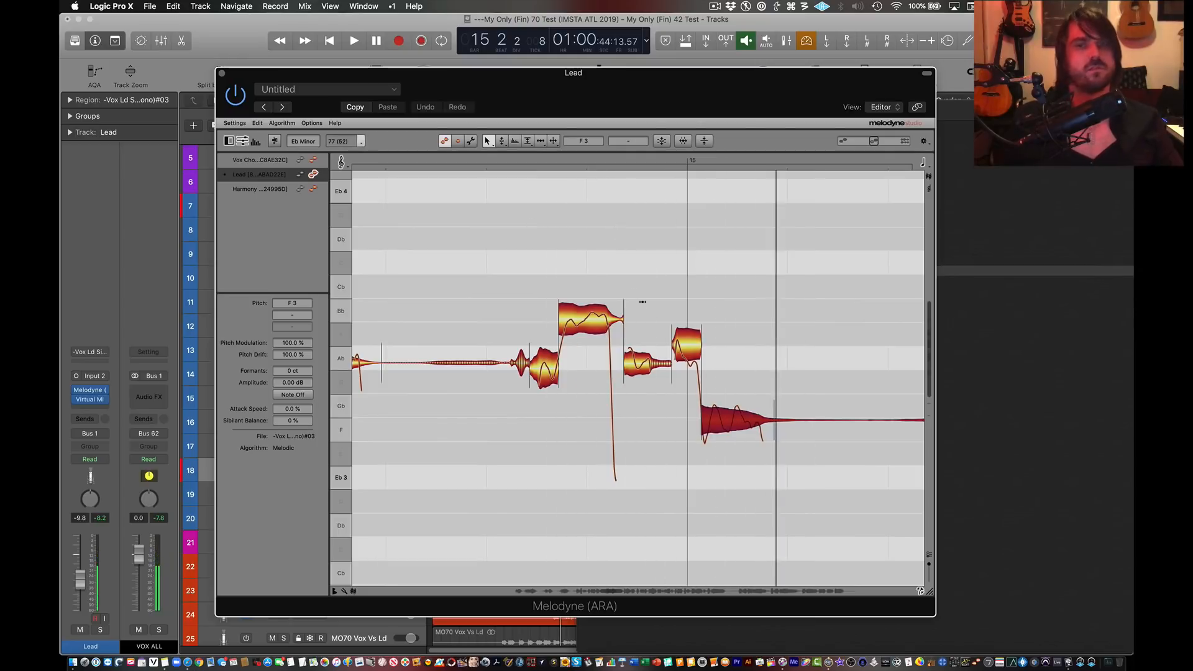
pyautogui.click(671, 445)
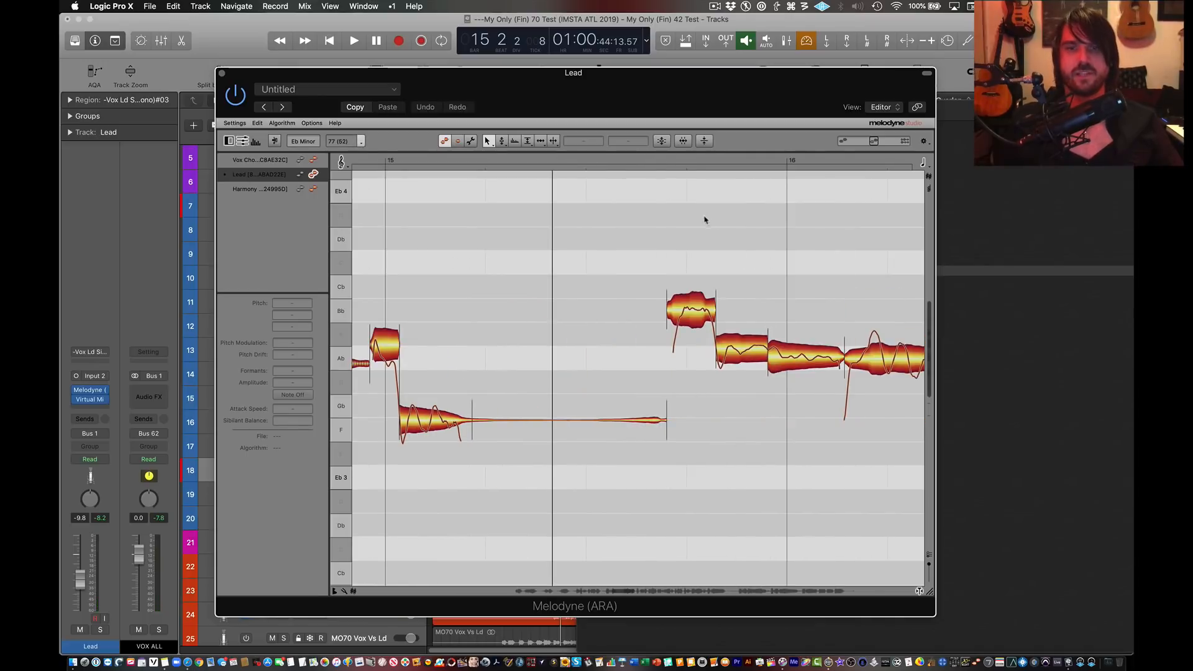
# Step: Audition the Lead timing in bars 15 to 16 and from bar 21 to 22
pyautogui.click(647, 160)
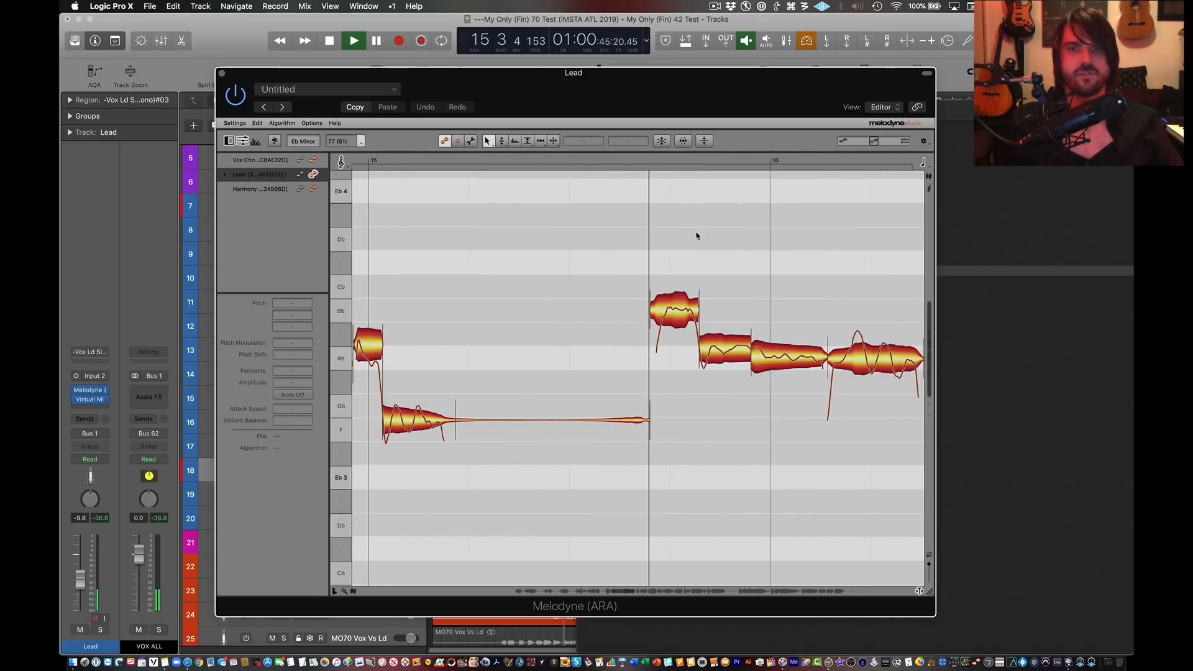
pyautogui.press('space')
pyautogui.hscroll(15, 707, 249)
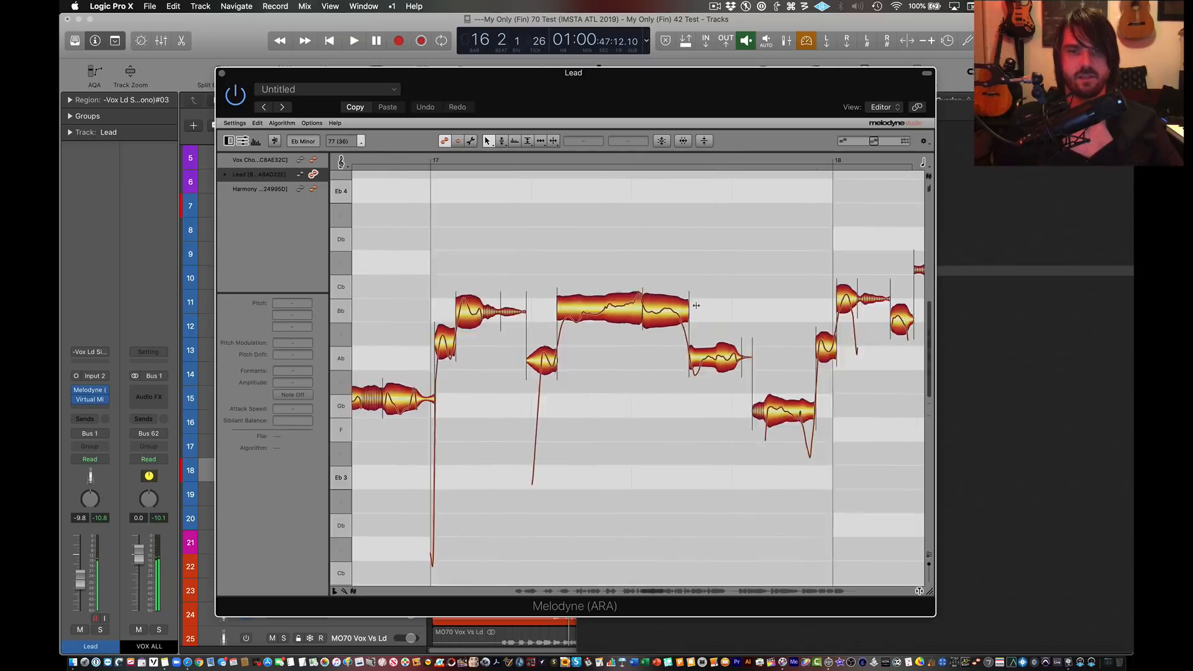
pyautogui.press('space')
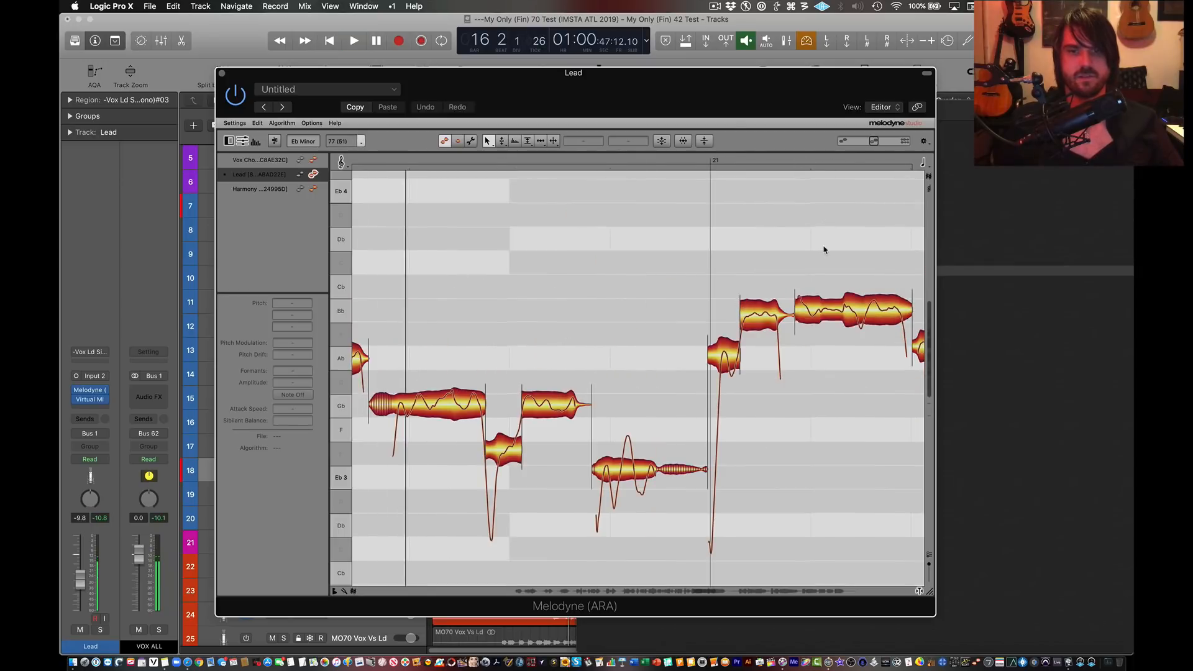
pyautogui.click(568, 161)
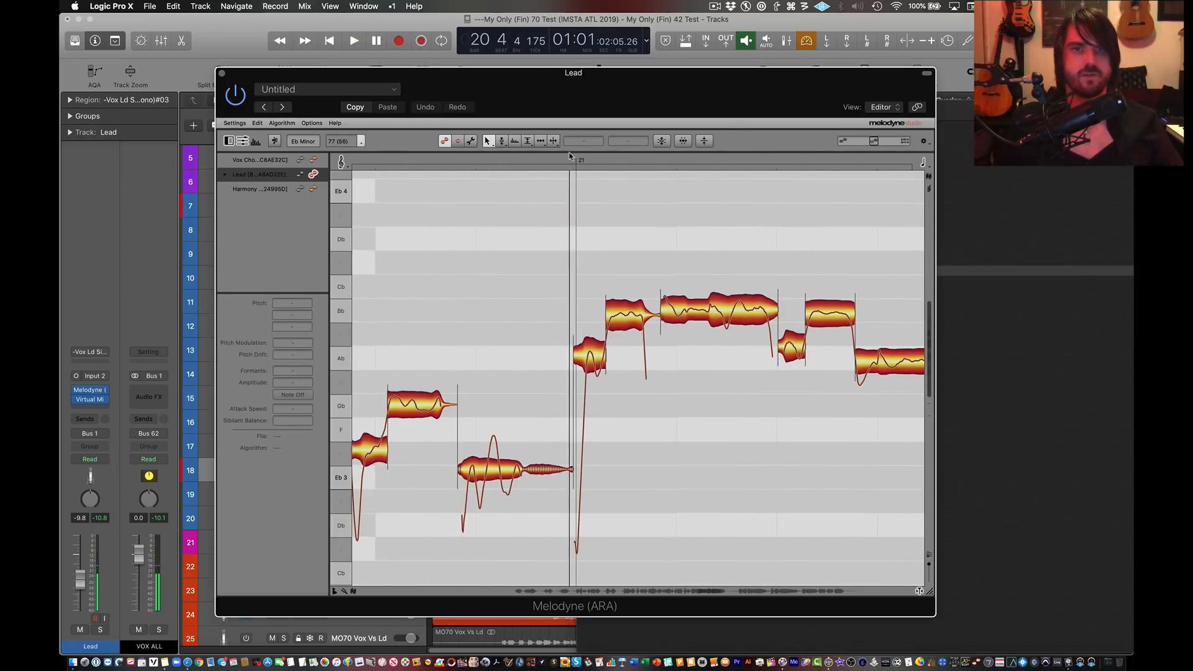
pyautogui.press('space')
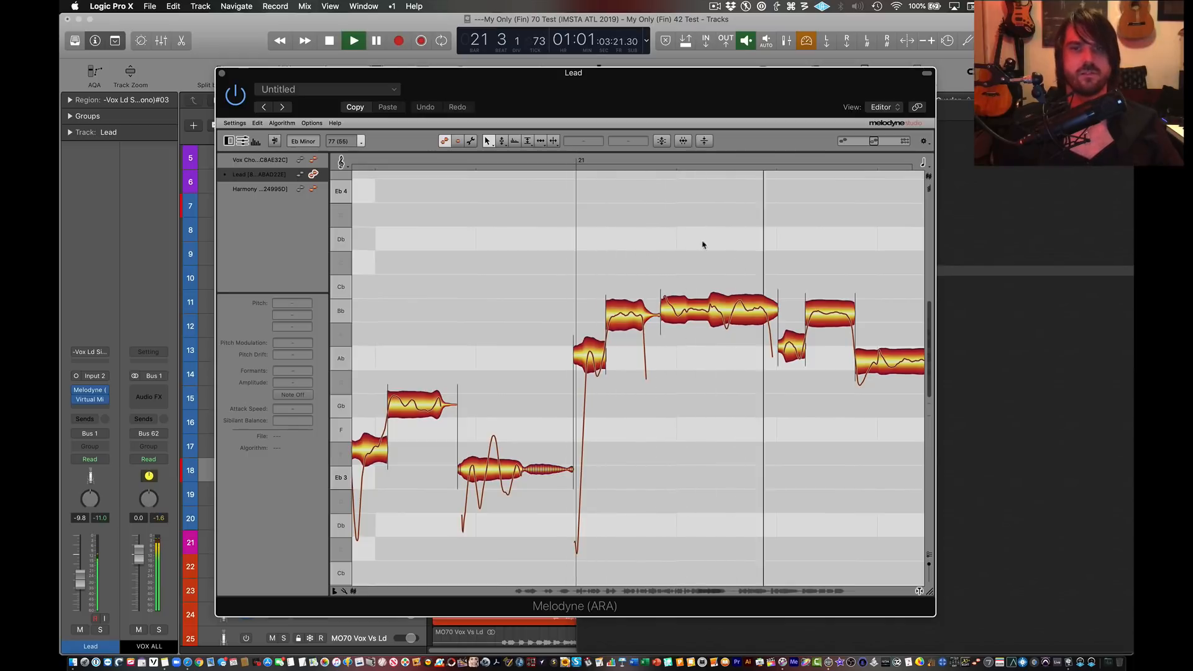
pyautogui.press('space')
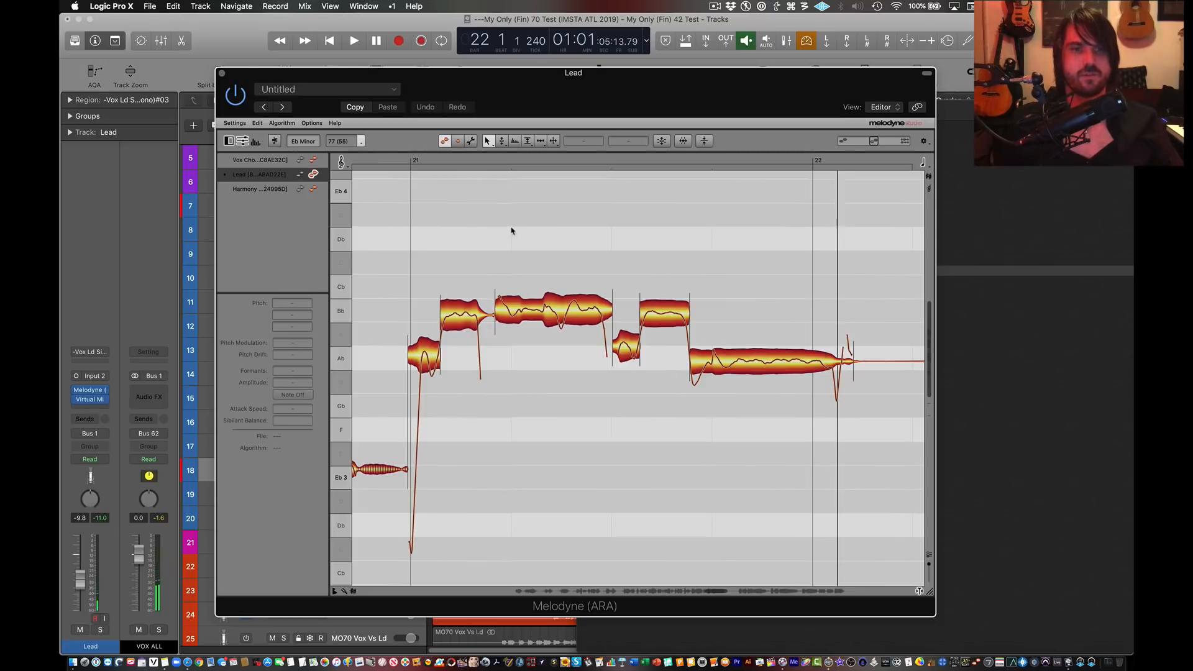
# Step: Move the Lead's Melodyne window aside to uncover the track list and the best-practices notes
pyautogui.moveTo(354, 77); pyautogui.dragTo(828, 315)
pyautogui.scroll(-5, 475, 337)
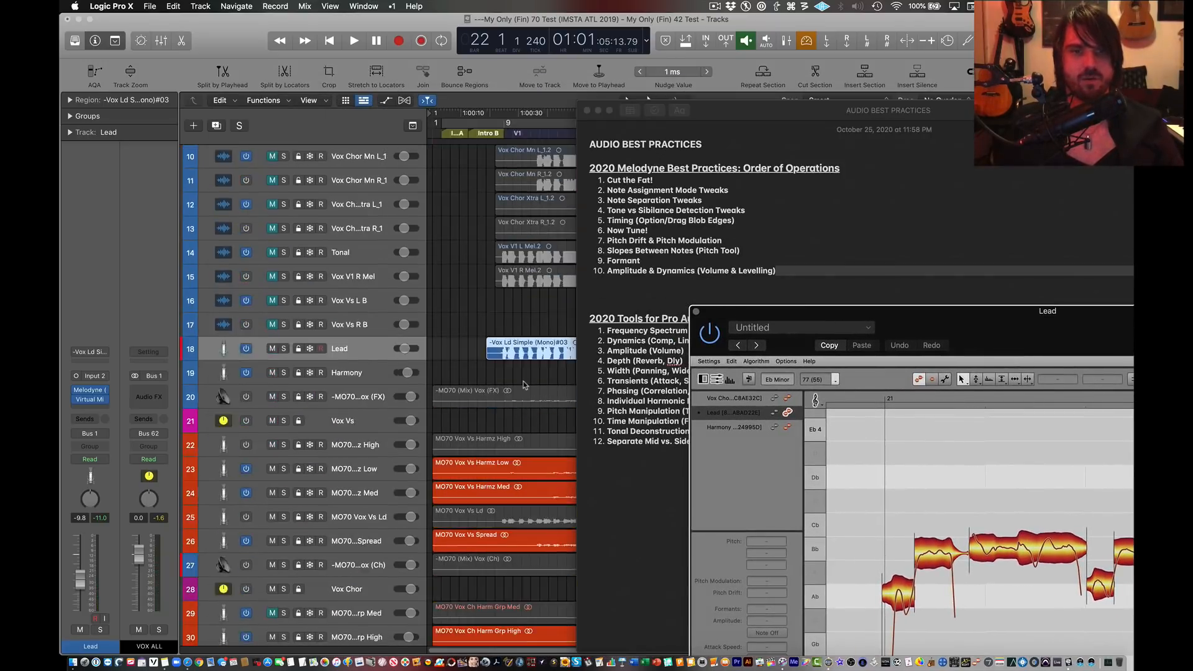
# Step: Rename track 8, the new chorus lead vocal L, as Chor
pyautogui.click(733, 88)
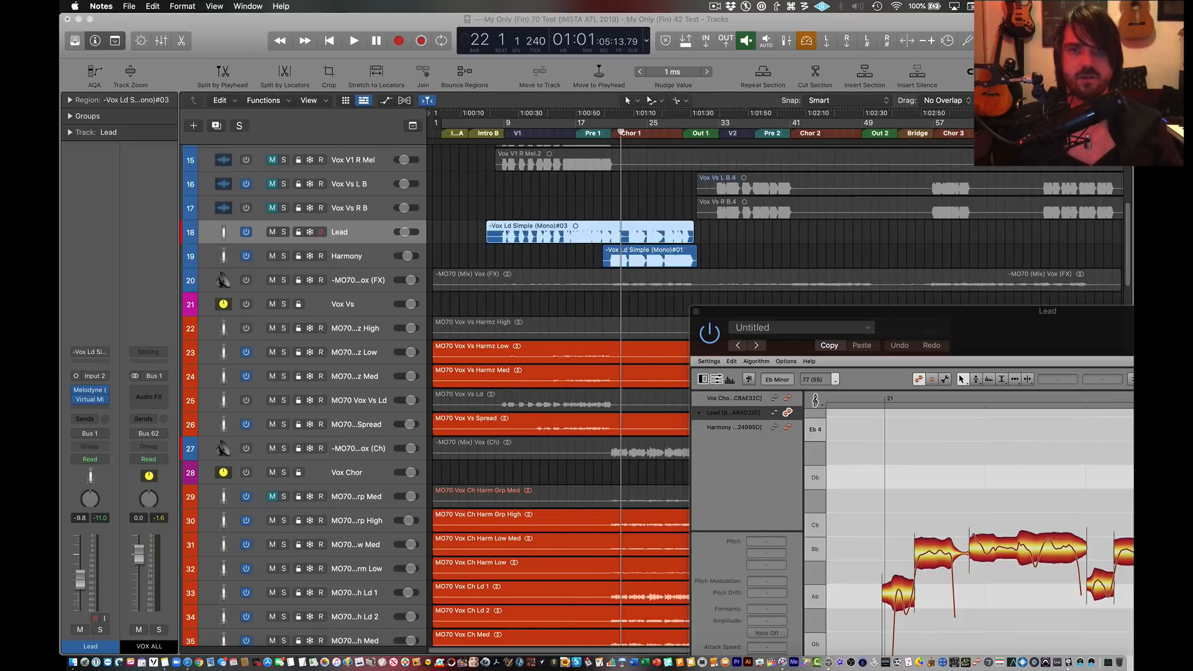
pyautogui.click(507, 307)
pyautogui.scroll(-2, 506, 307)
pyautogui.scroll(7, 500, 310)
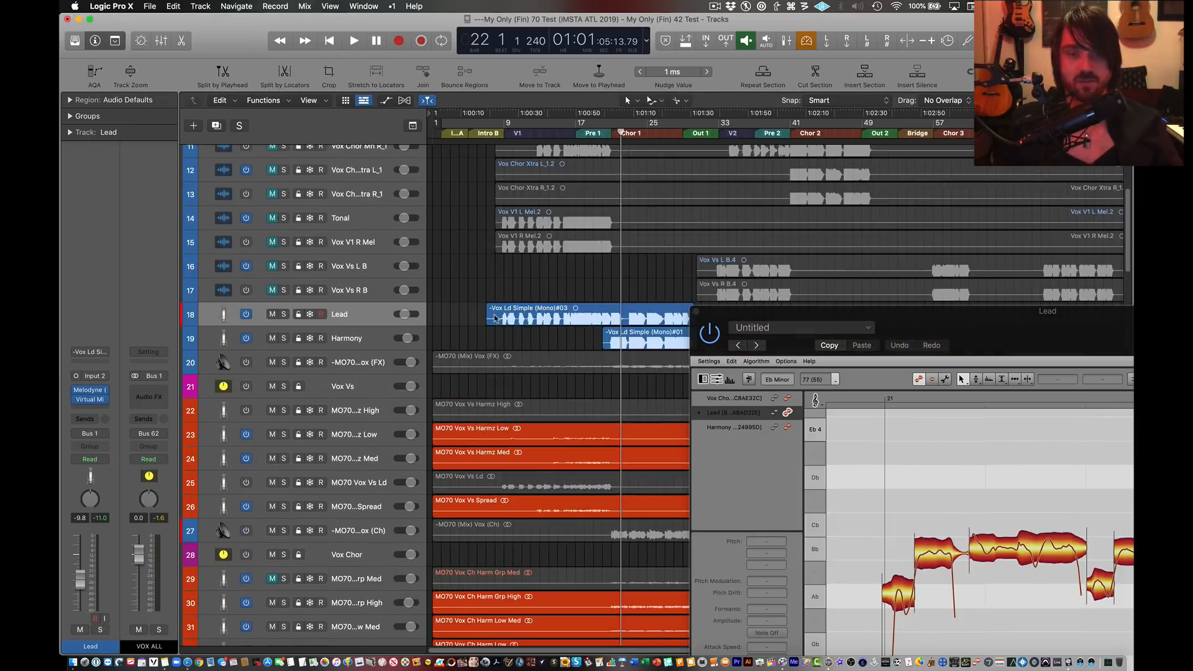
pyautogui.scroll(-3, 495, 318)
pyautogui.scroll(4, 495, 318)
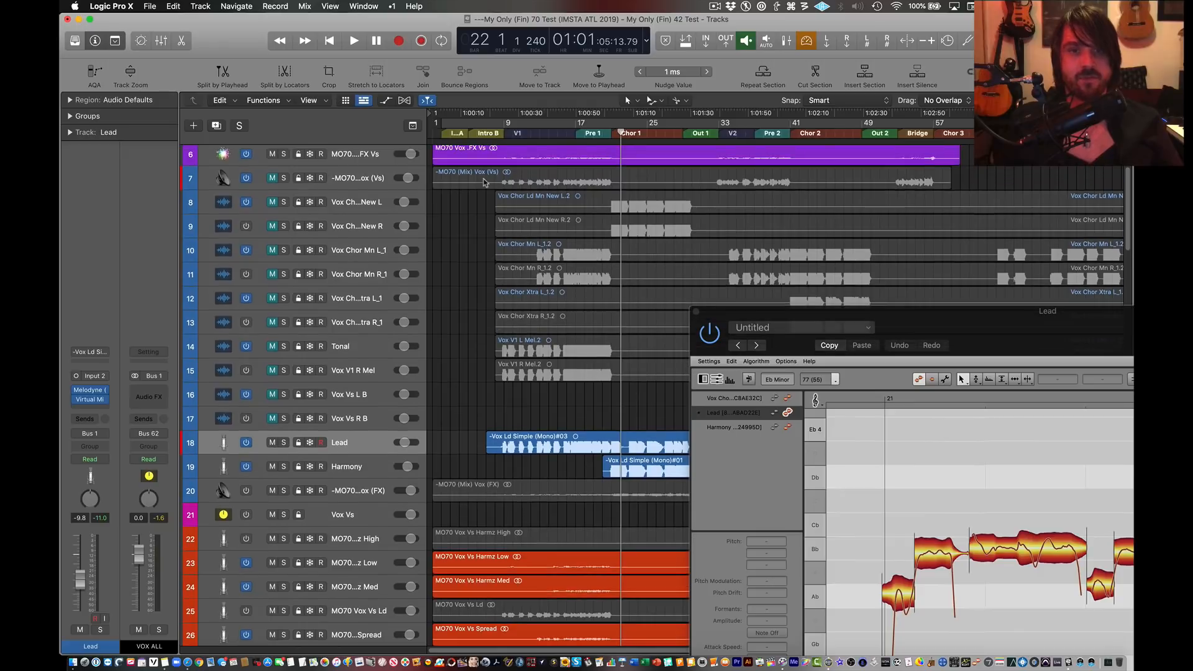
pyautogui.click(364, 204)
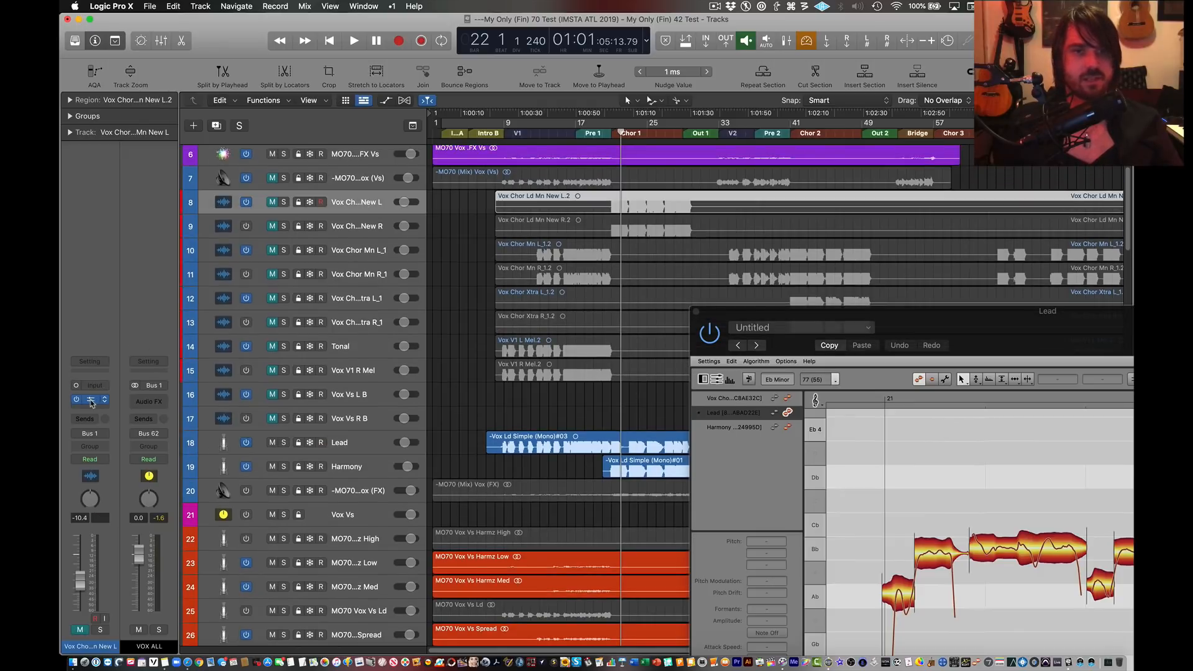
pyautogui.doubleClick(356, 204)
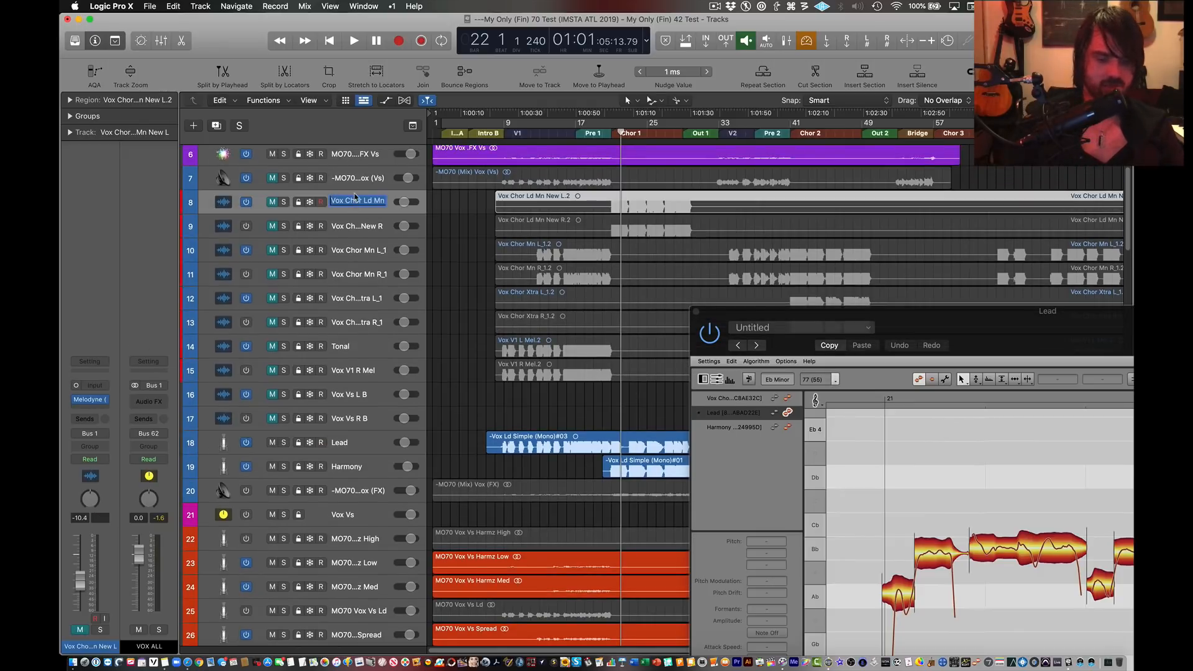
pyautogui.write('Chor')
pyautogui.press('Return')
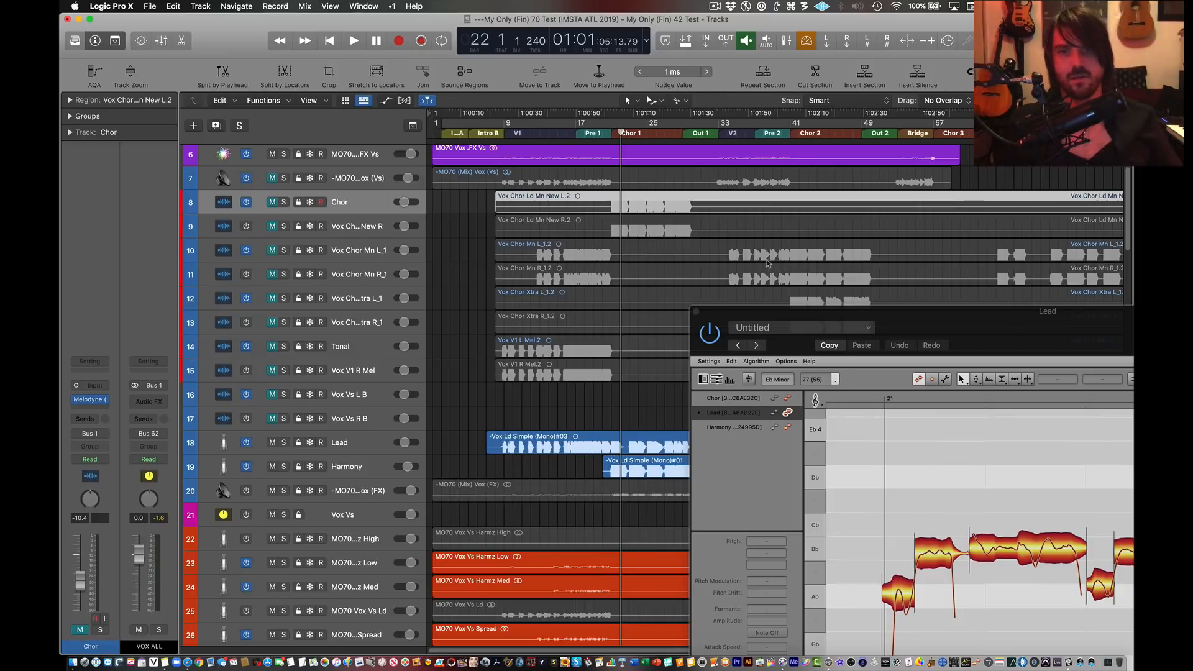
# Step: Show the Chor notes as a reference in the Lead's Melodyne editor and hide the Lead's own notes
pyautogui.click(773, 397)
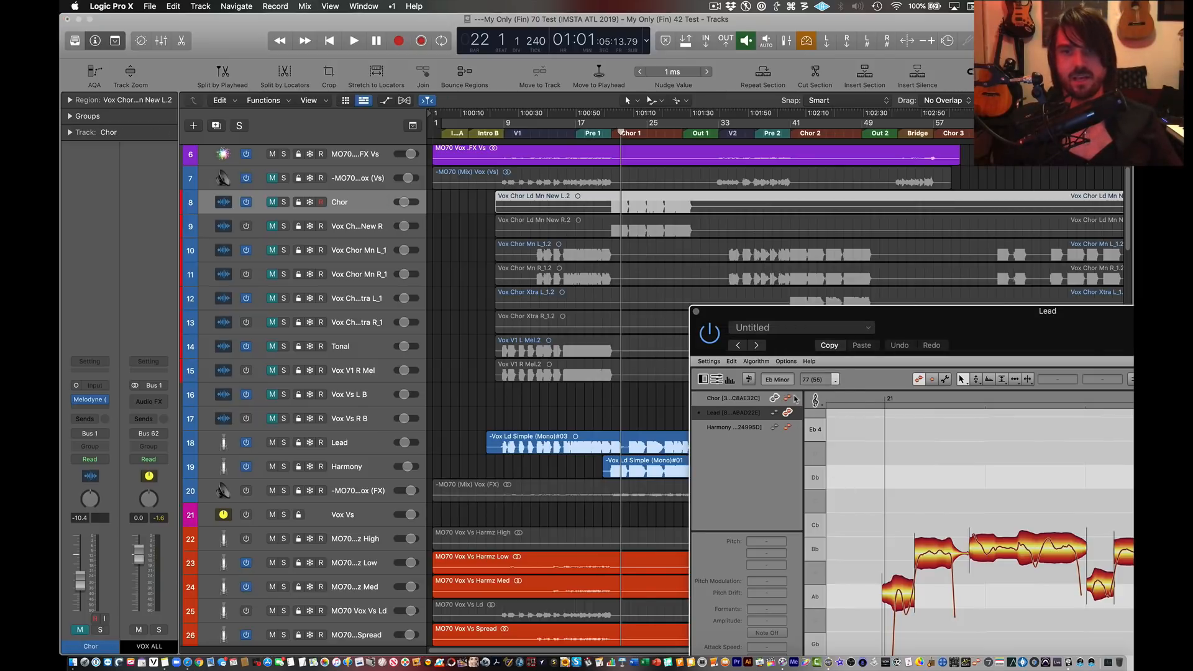
pyautogui.moveTo(932, 324); pyautogui.dragTo(883, 302)
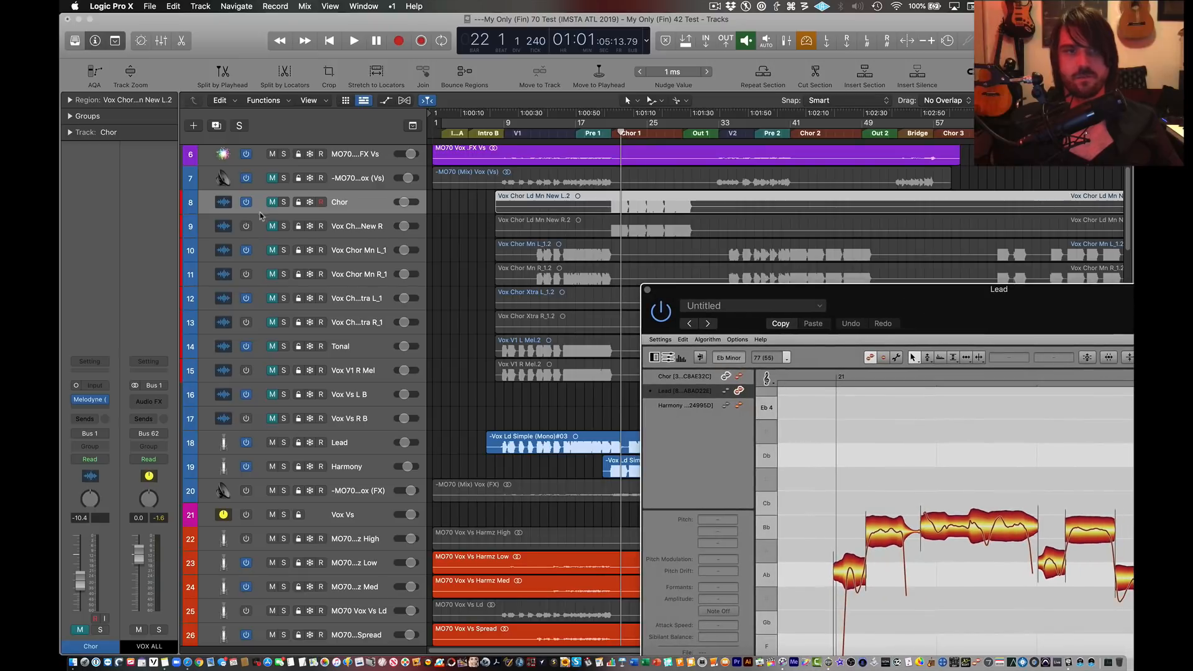
pyautogui.click(273, 202)
pyautogui.click(272, 202)
pyautogui.press('space')
pyautogui.press('space')
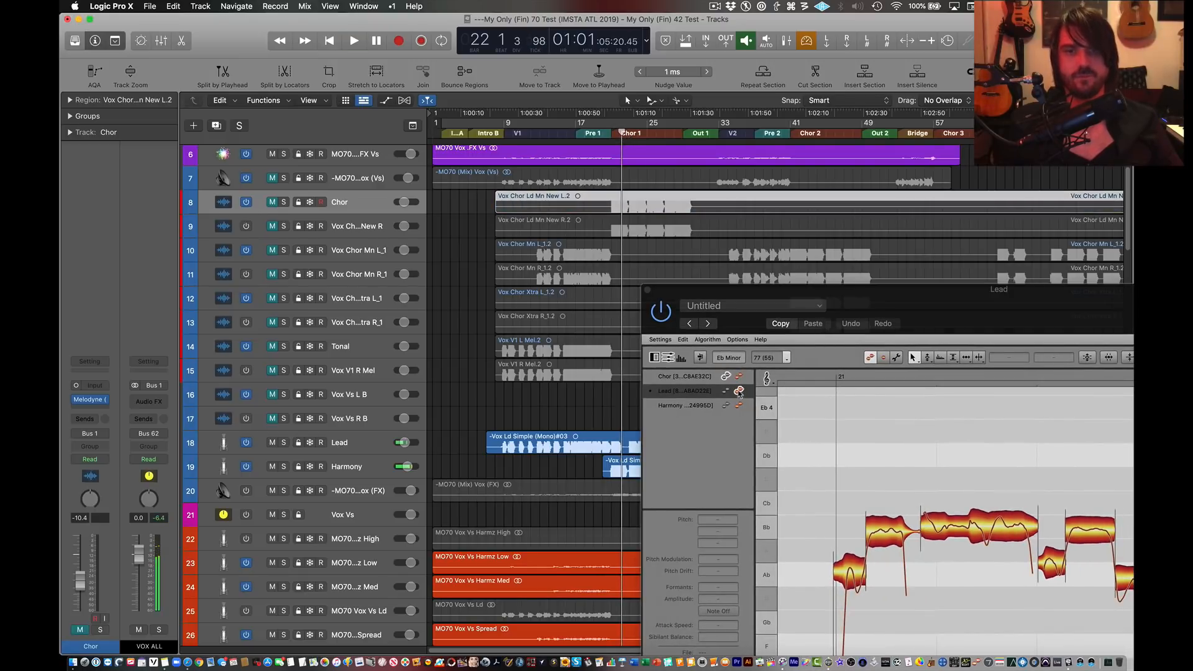
pyautogui.click(739, 391)
pyautogui.scroll(-1, 858, 408)
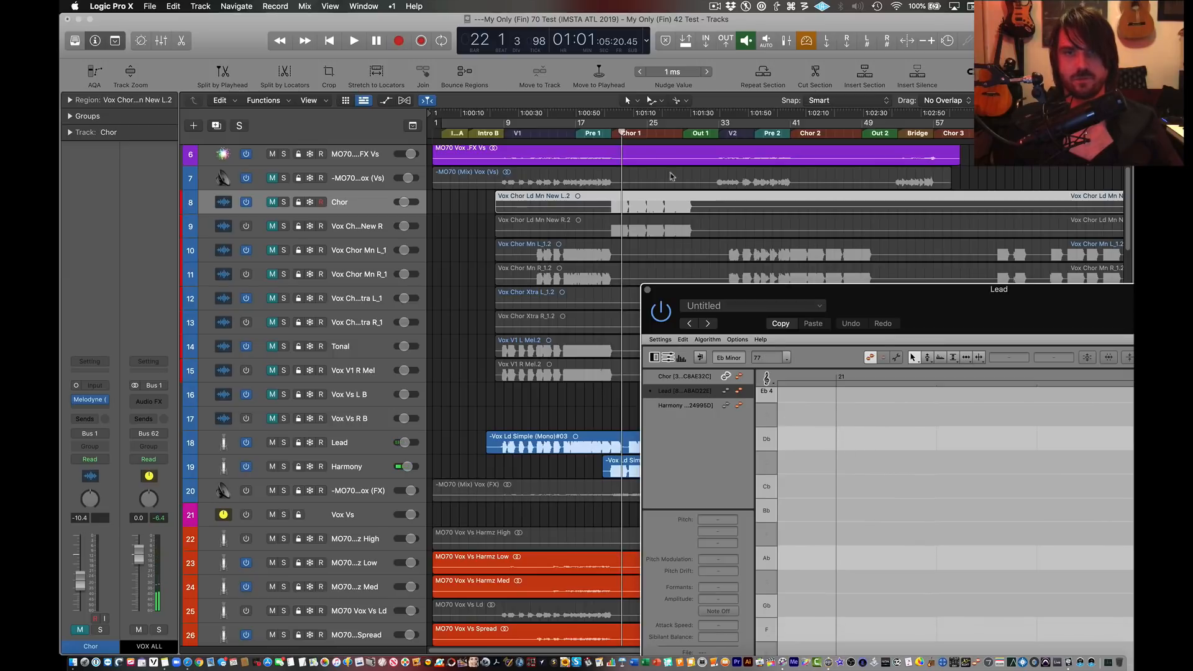
# Step: Unmute the Chor track and audition it from bar 24 against its reference notes
pyautogui.click(638, 117)
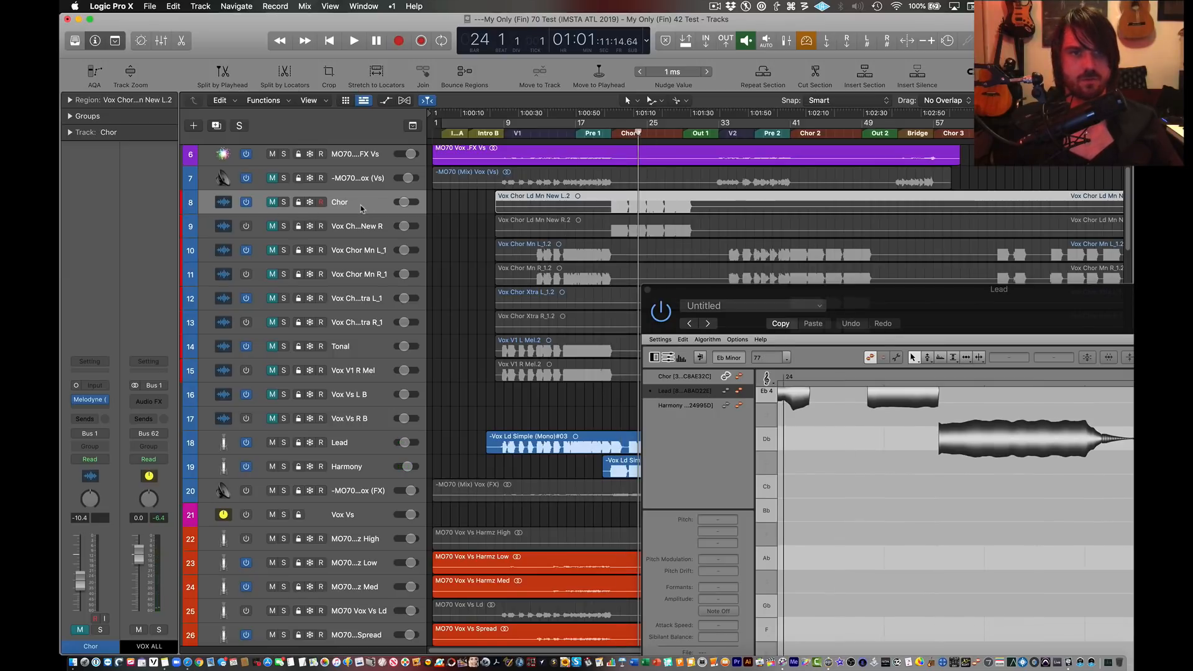
pyautogui.click(279, 182)
pyautogui.scroll(1, 419, 387)
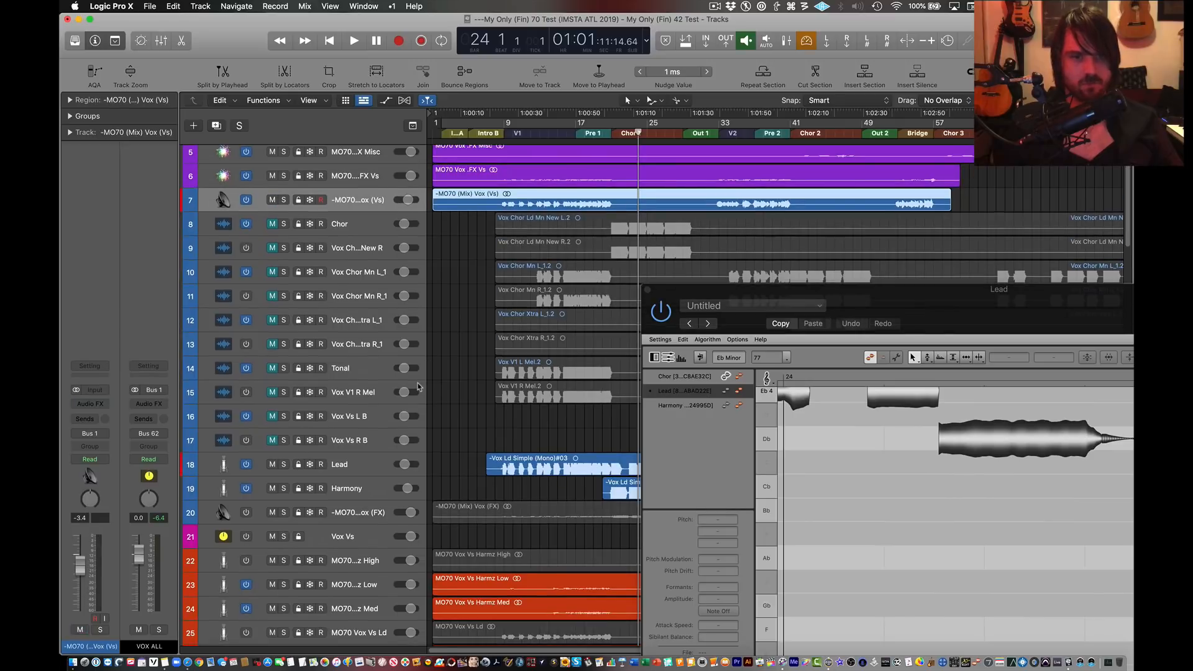
pyautogui.scroll(1, 317, 347)
pyautogui.click(331, 261)
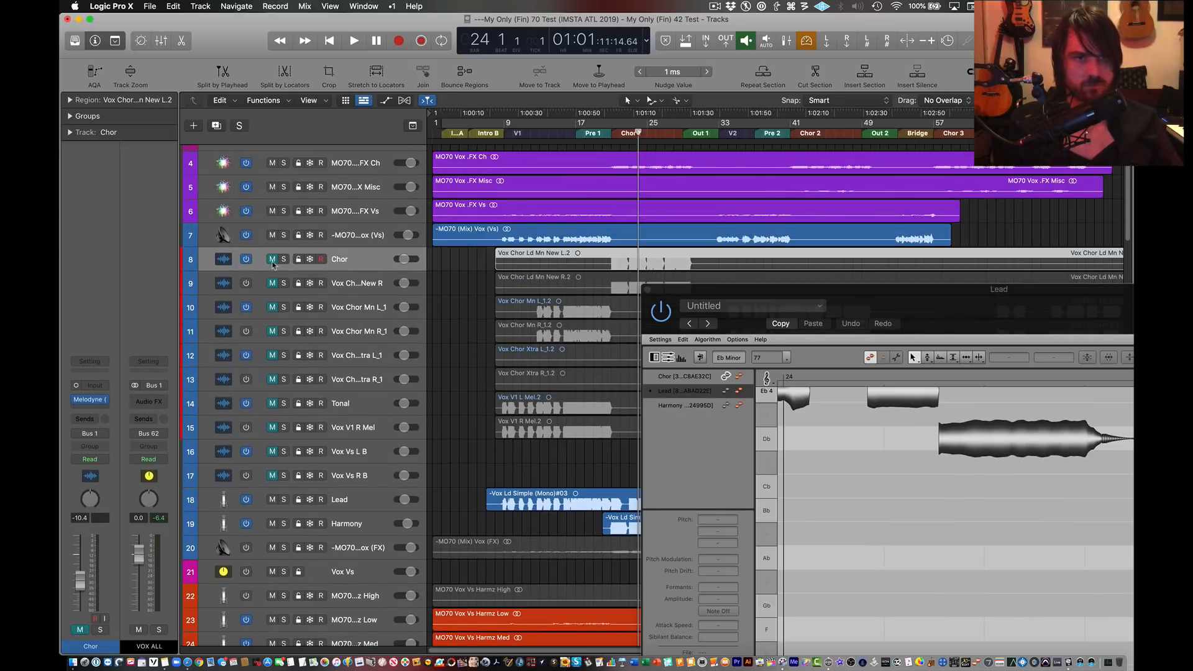
pyautogui.click(271, 259)
pyautogui.scroll(2, 859, 448)
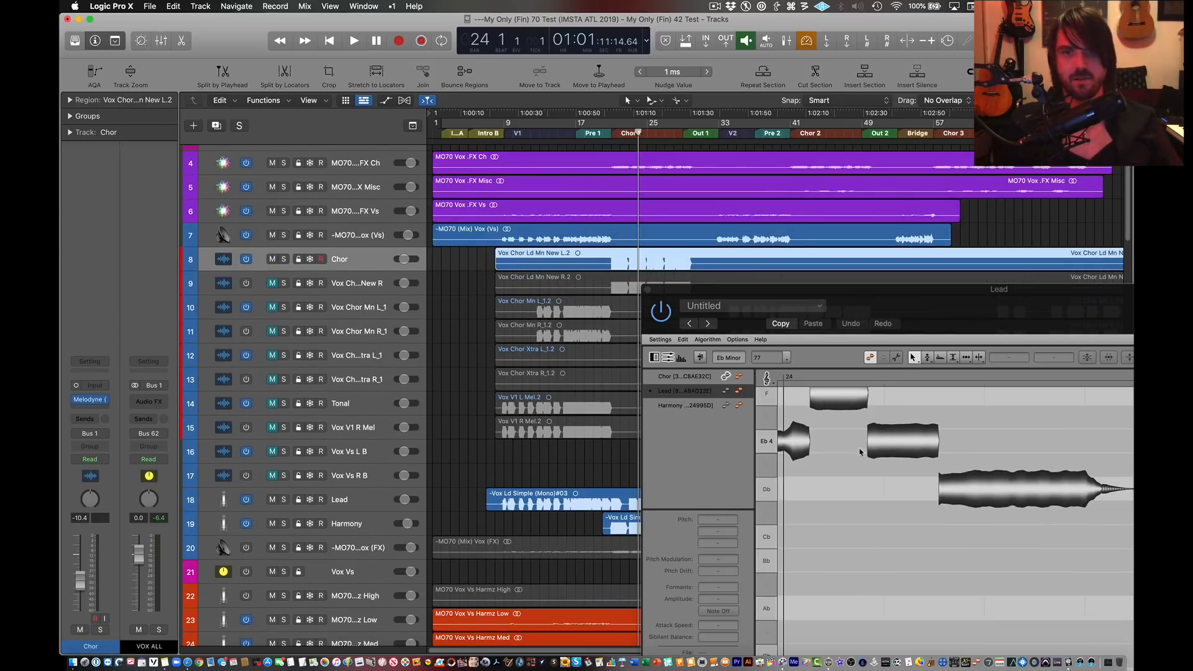
pyautogui.press('space')
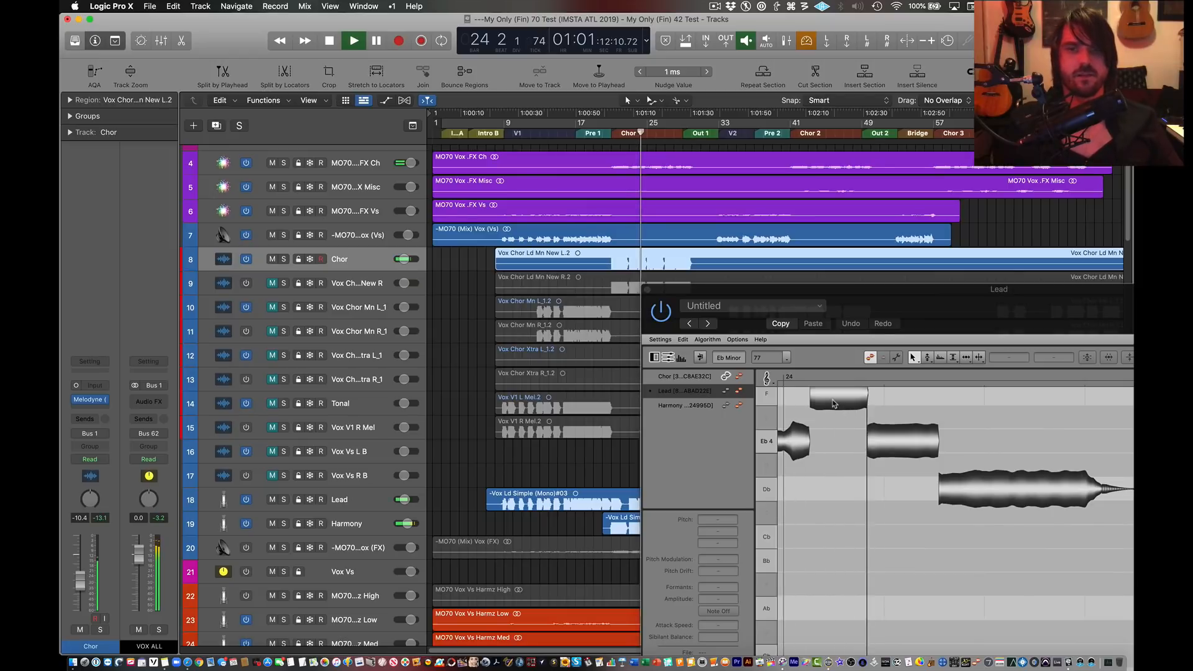
pyautogui.scroll(8, 834, 518)
pyautogui.scroll(-8, 833, 519)
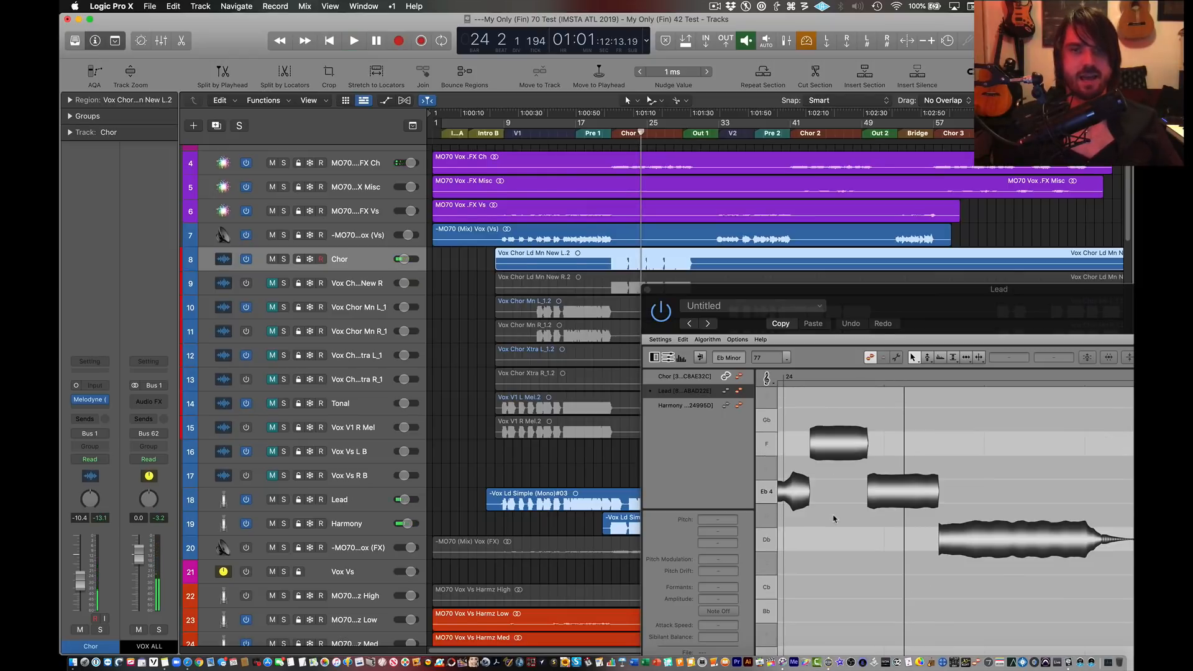
# Step: Show the Lead's editable notes again below the Chor reference and reposition the Melodyne window, viewing bars 23 to 24
pyautogui.click(739, 392)
pyautogui.moveTo(865, 289); pyautogui.dragTo(470, 103)
pyautogui.hscroll(-10, 607, 445)
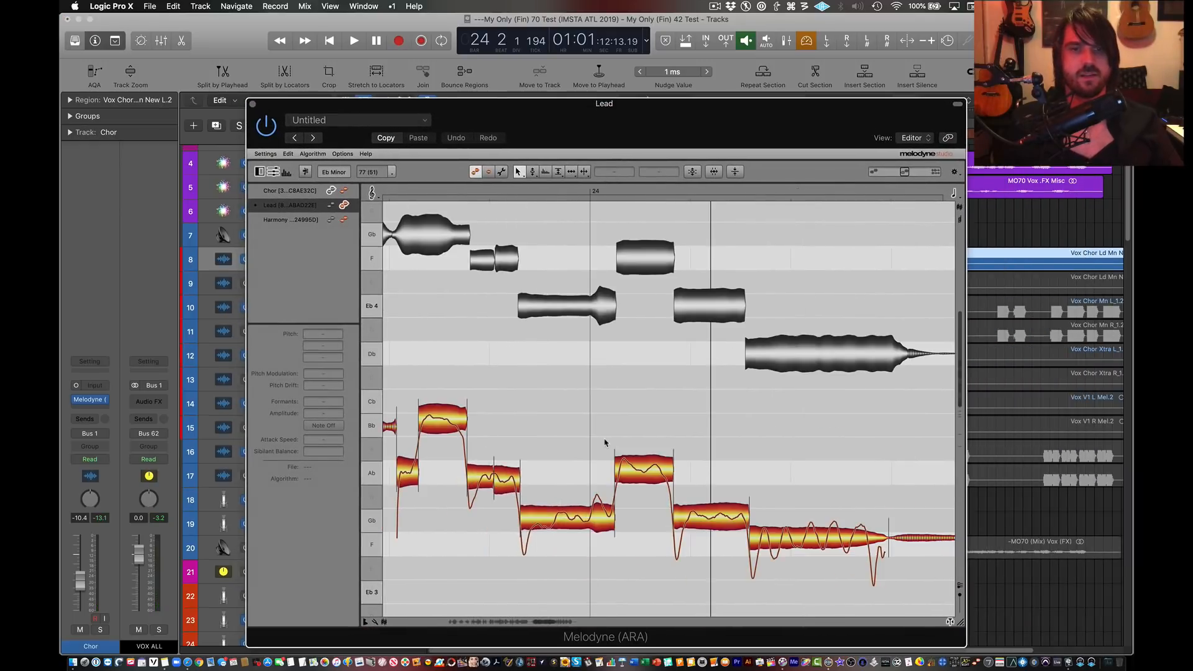
pyautogui.hscroll(-2, 479, 243)
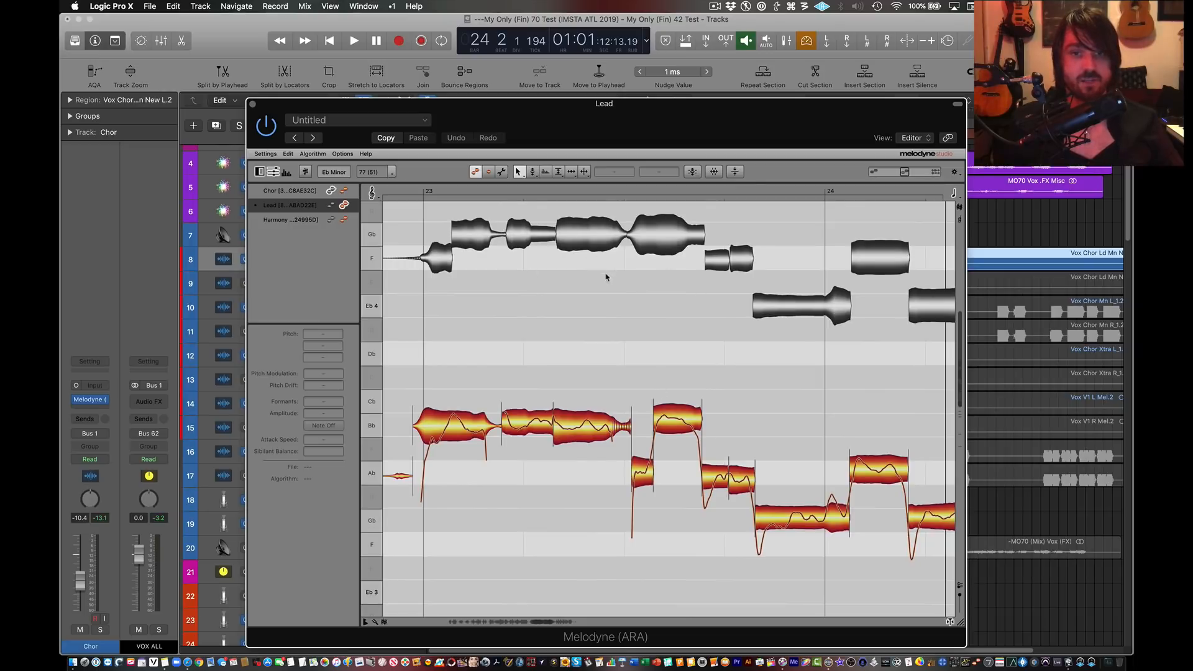
# Step: Nudge the timing of the Lead notes leading into bar 24 to line up with the Chor reference
pyautogui.moveTo(672, 381); pyautogui.dragTo(635, 486)
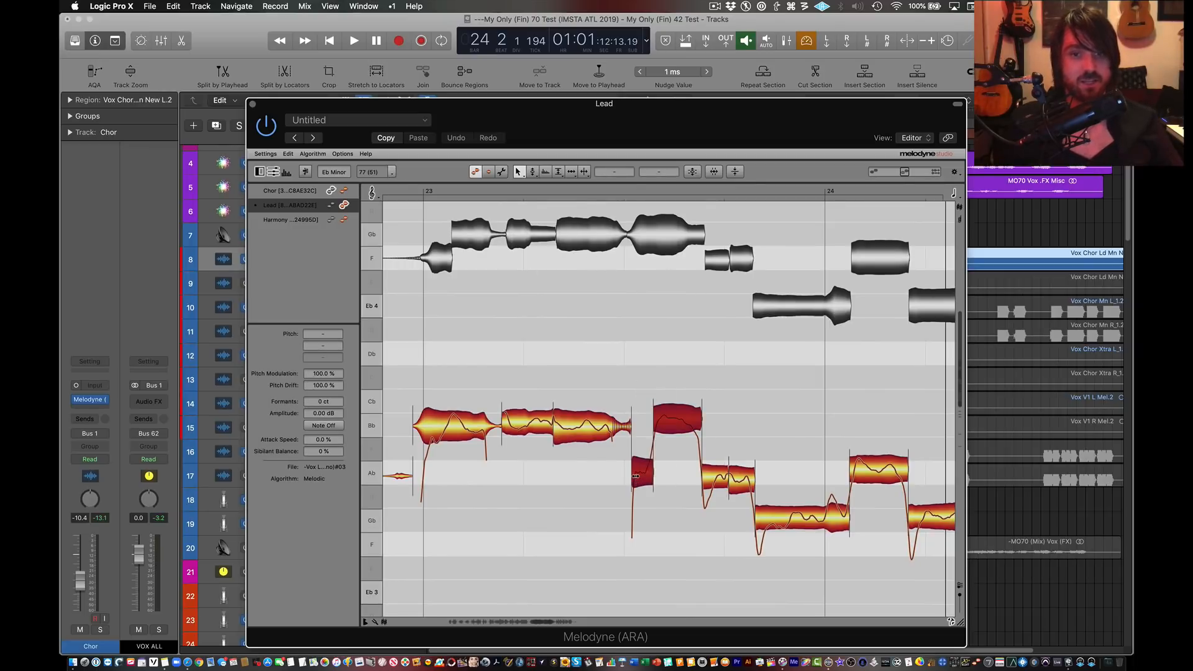
pyautogui.click(765, 517)
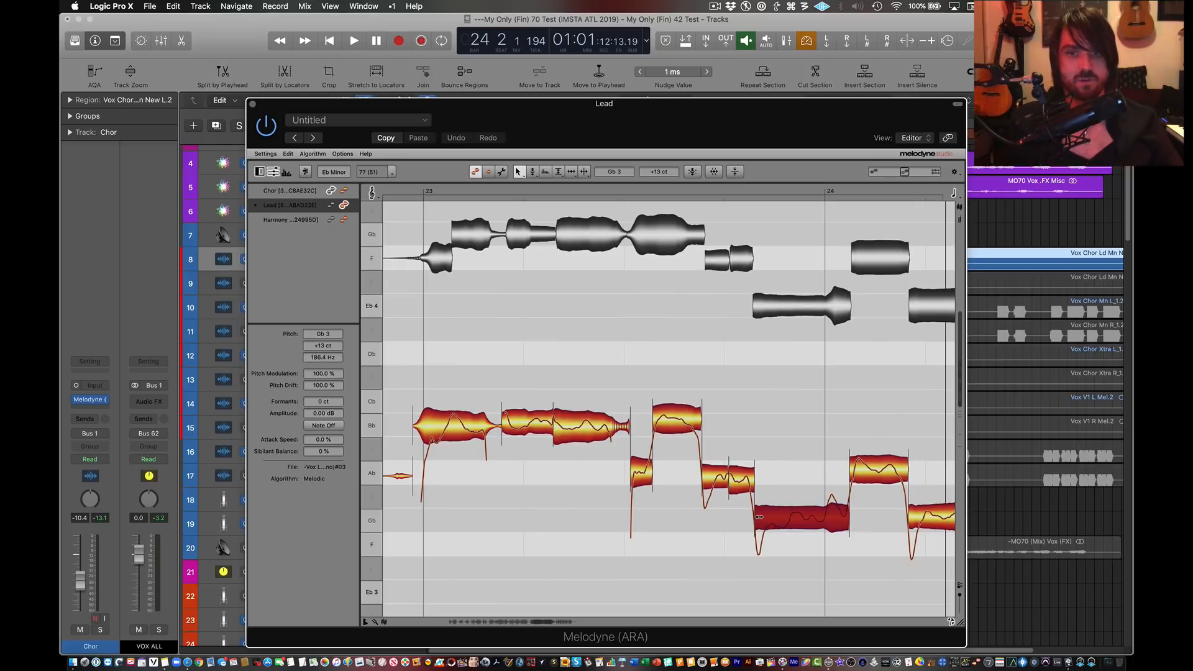
pyautogui.click(851, 468)
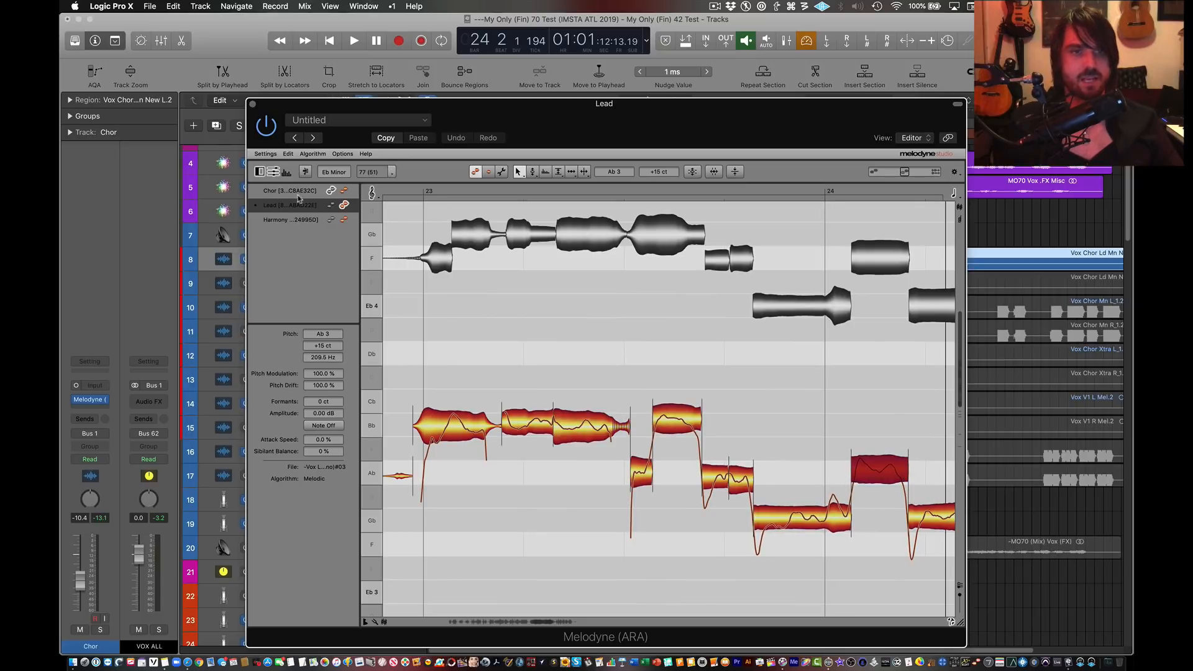
# Step: Show the Harmony for editing together with the Lead and shift both parts' notes after the bar 23 line slightly earlier
pyautogui.click(344, 221)
pyautogui.moveTo(589, 263)
pyautogui.mouseDown()
pyautogui.moveTo(403, 472)
pyautogui.moveTo(451, 467)
pyautogui.mouseUp()
pyautogui.moveTo(556, 429); pyautogui.dragTo(552, 429)
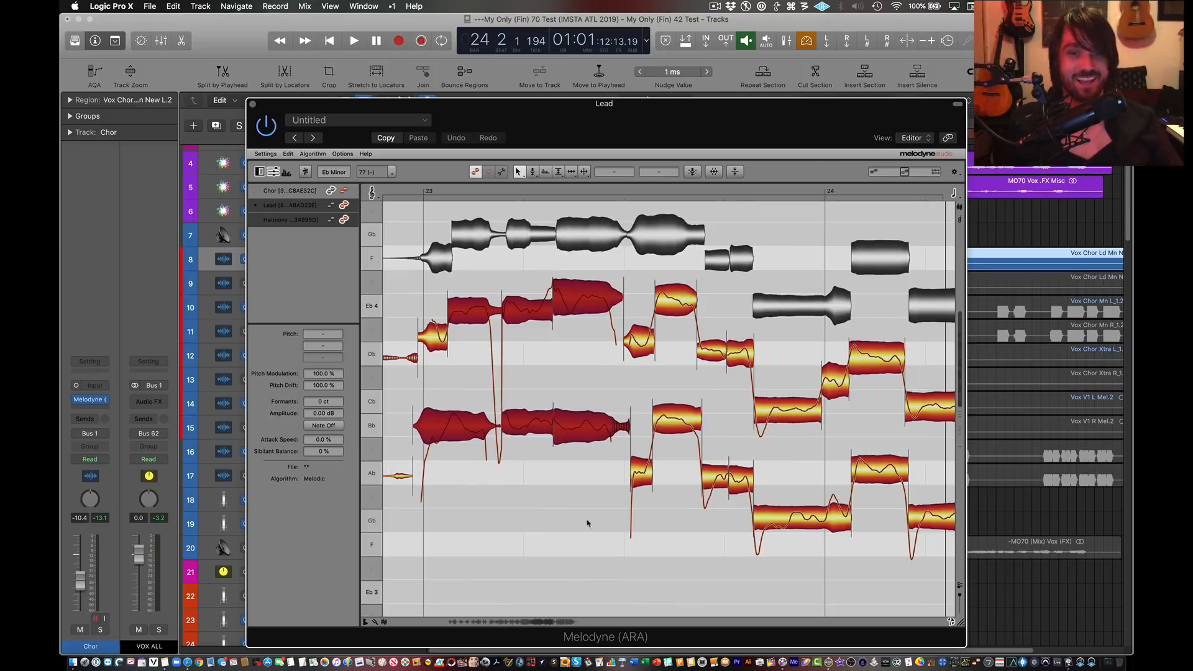
pyautogui.click(567, 533)
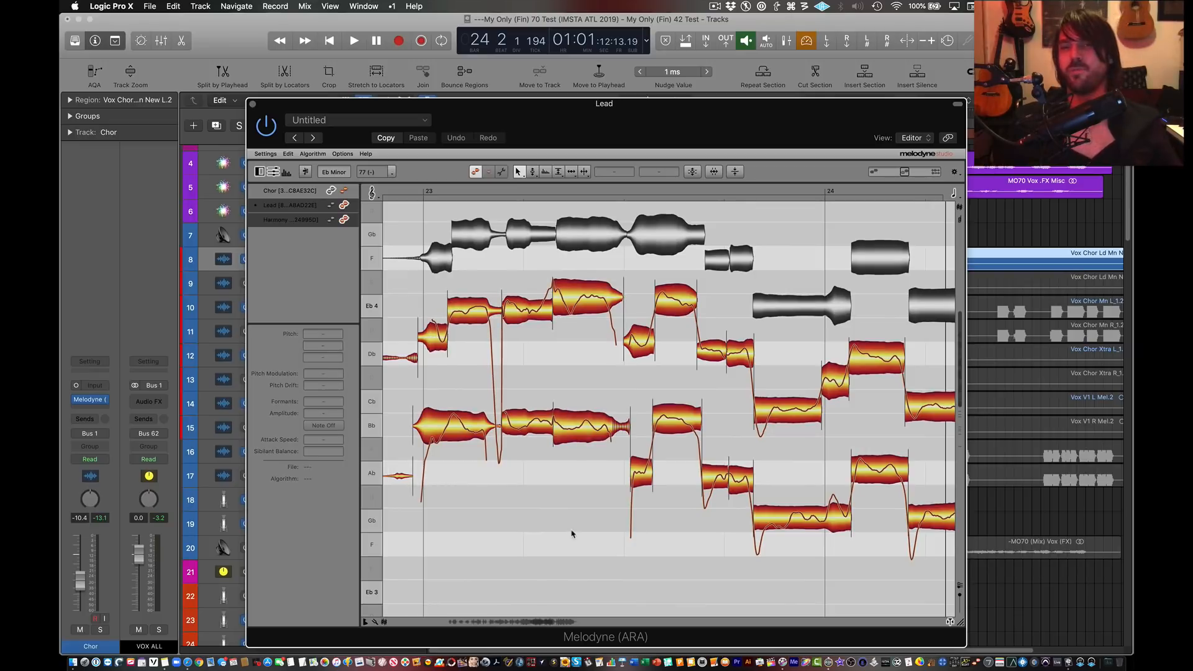
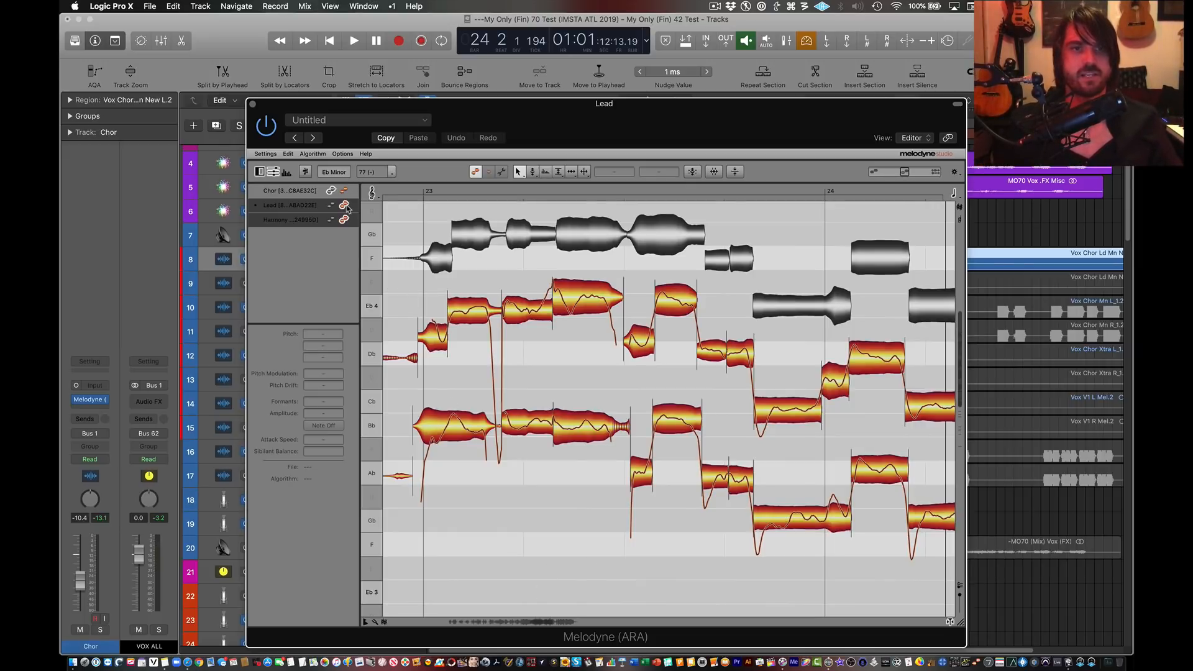
# Step: Show the Harmony alone for editing against the Chor reference, and switch back to the Lead alone around bar 23
pyautogui.click(344, 205)
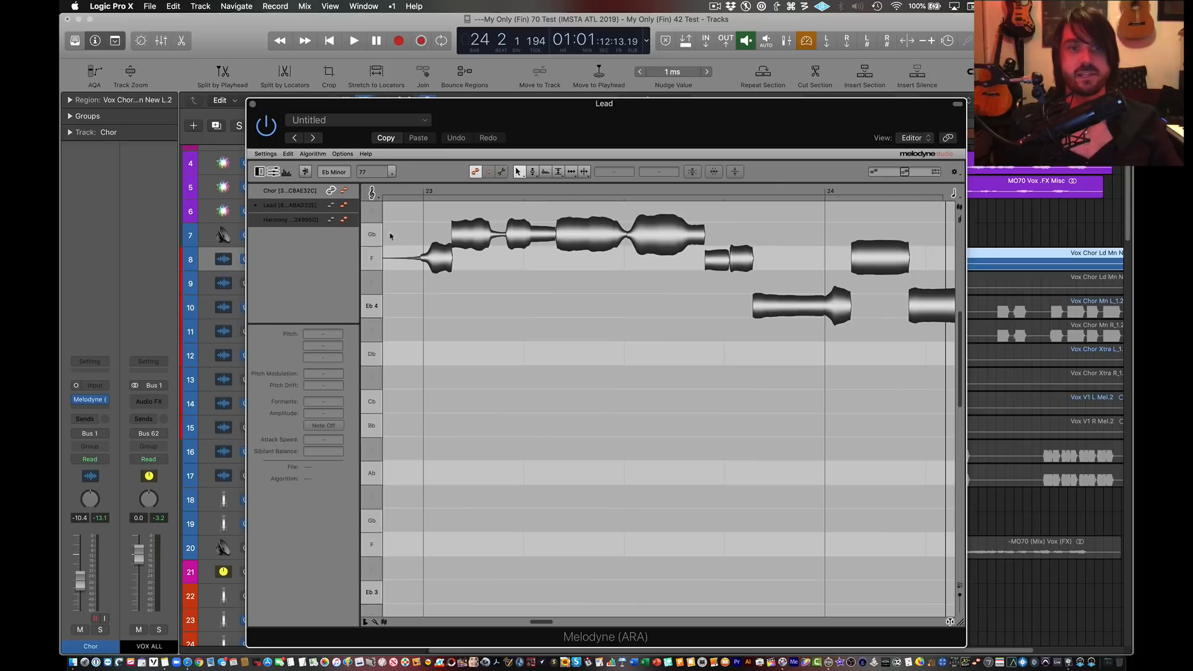
pyautogui.click(344, 219)
pyautogui.hscroll(2, 615, 379)
pyautogui.hscroll(5, 616, 379)
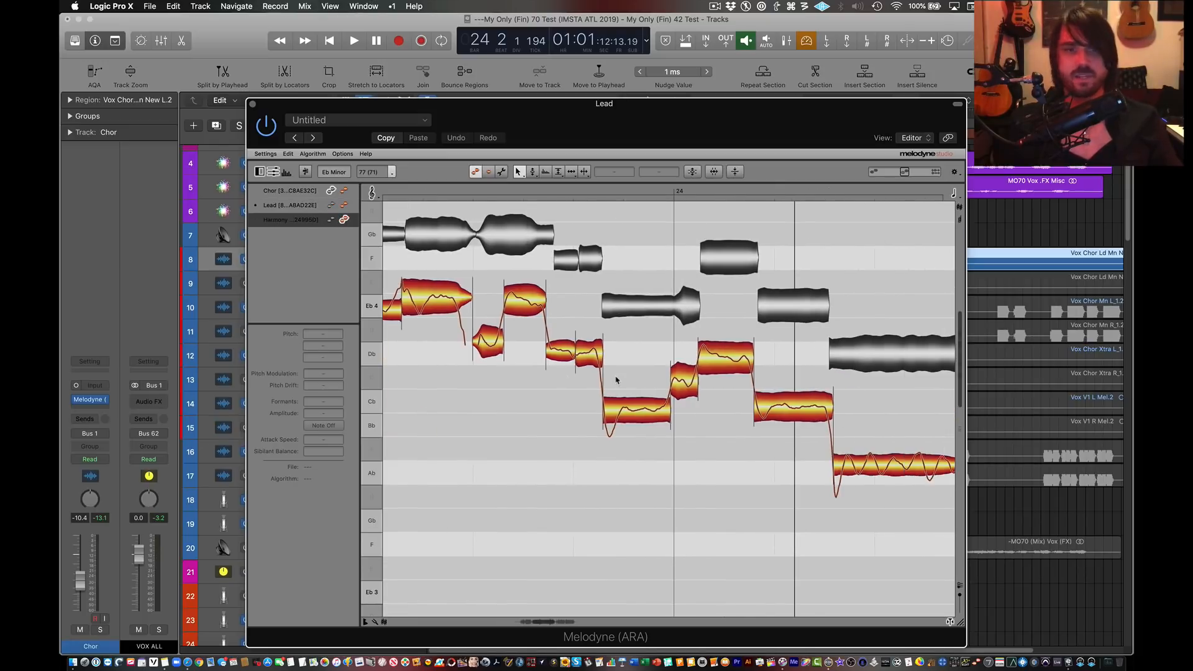
pyautogui.click(344, 205)
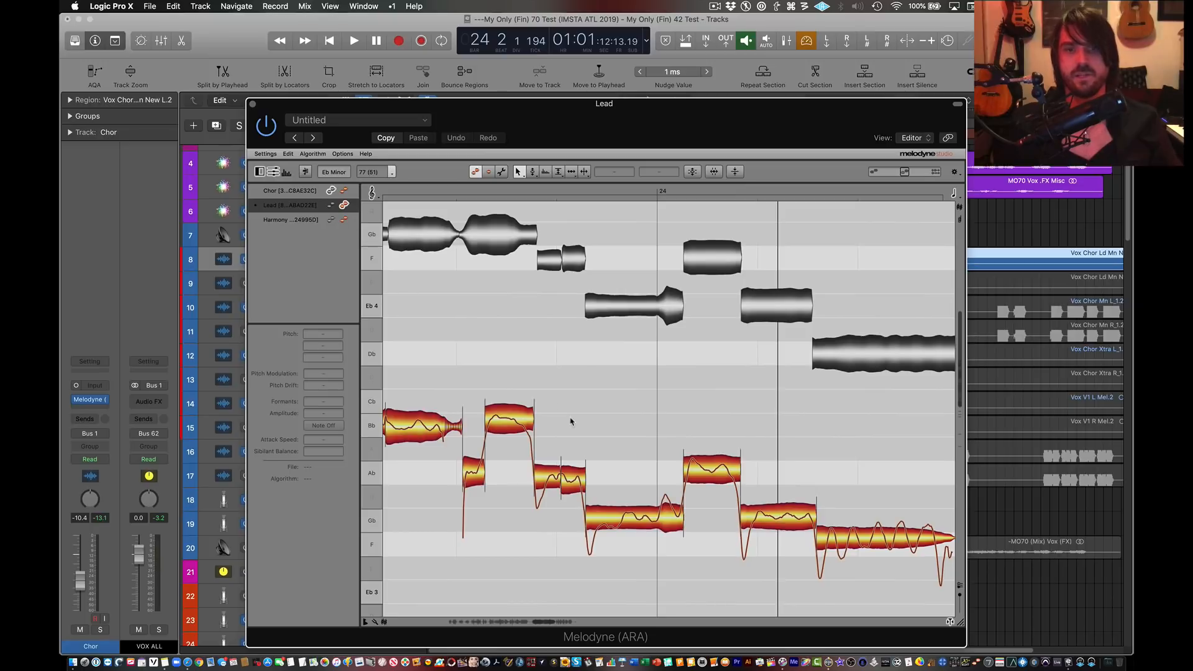
pyautogui.hscroll(-8, 567, 418)
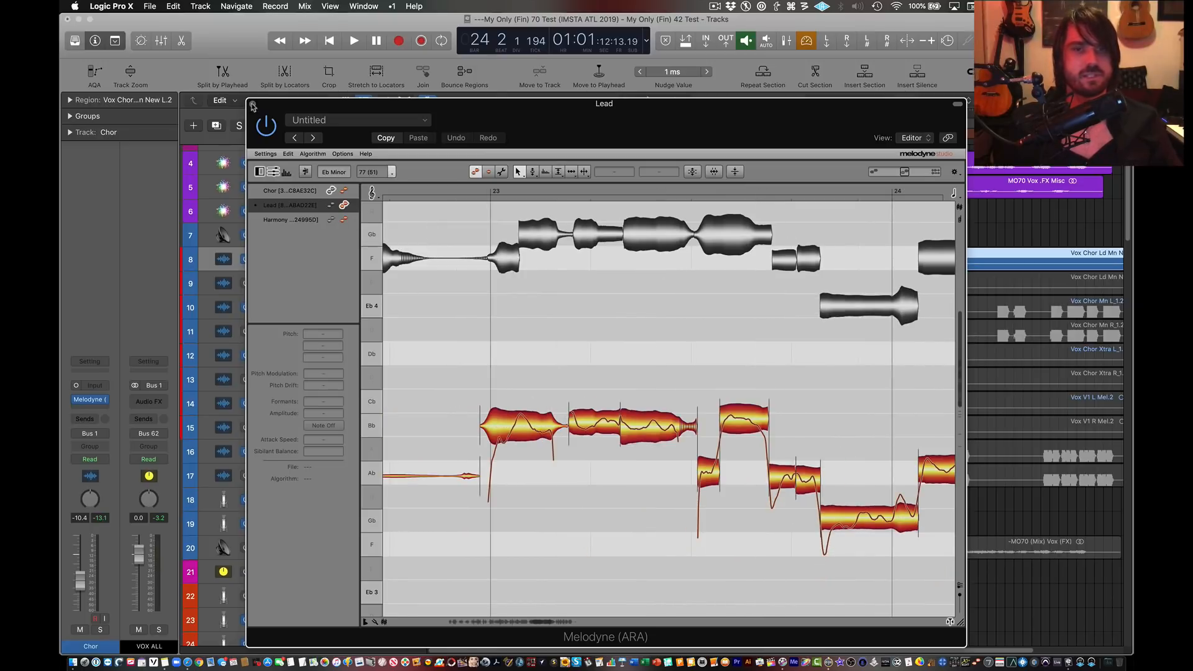
# Step: Close the Lead's Melodyne window and switch to the Audio Best Practices note in Notes, at item 6, Now Tune!
pyautogui.click(253, 106)
pyautogui.hotkey('ctrl', 'Up')
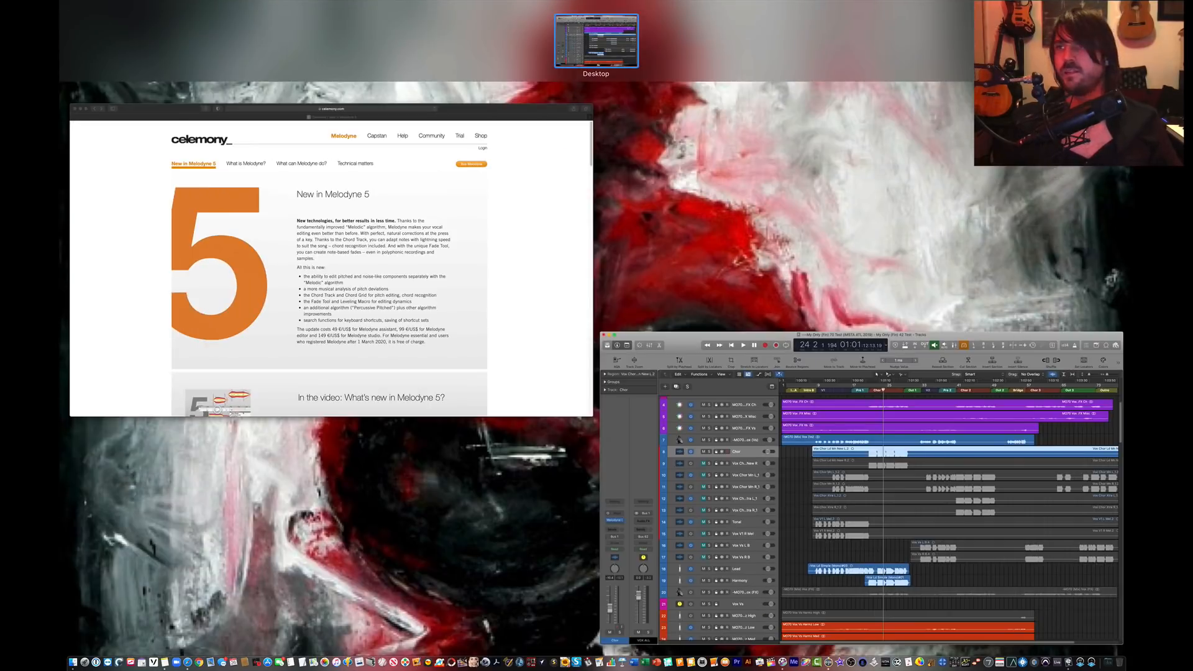
pyautogui.hotkey('ctrl', 'Up')
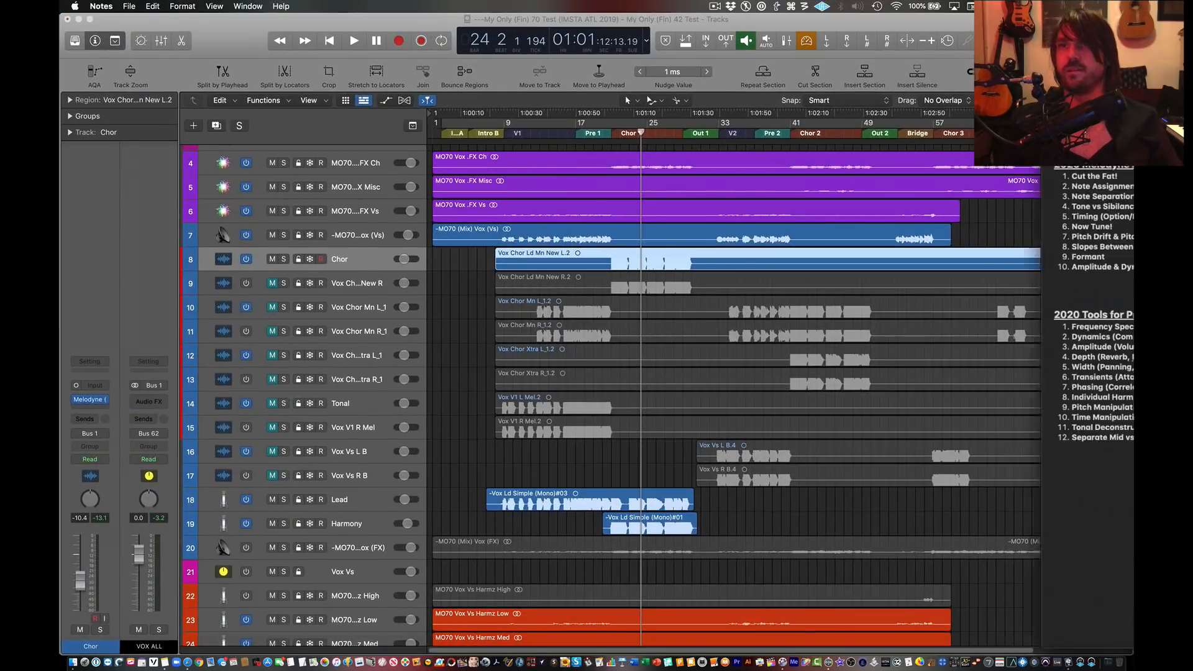
pyautogui.moveTo(809, 121); pyautogui.dragTo(713, 41)
pyautogui.click(394, 156)
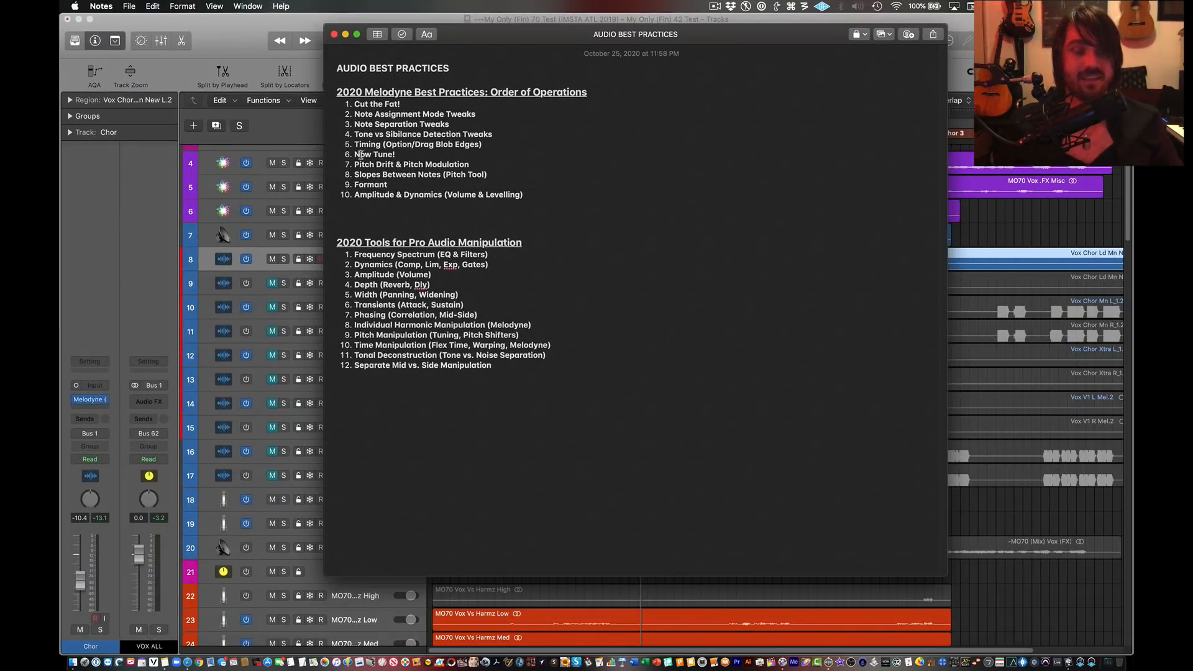
# Step: Return to Logic Pro, select the Lead track and reopen its Melodyne editor
pyautogui.click(1036, 610)
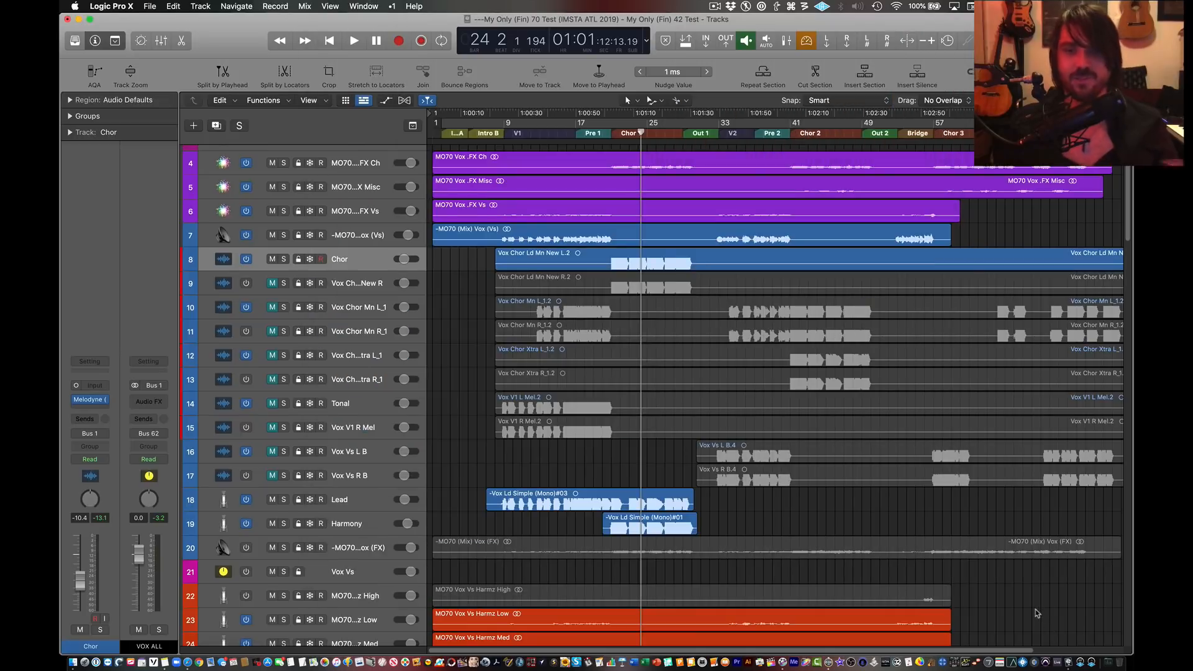
pyautogui.scroll(-3, 552, 388)
pyautogui.scroll(-4, 553, 390)
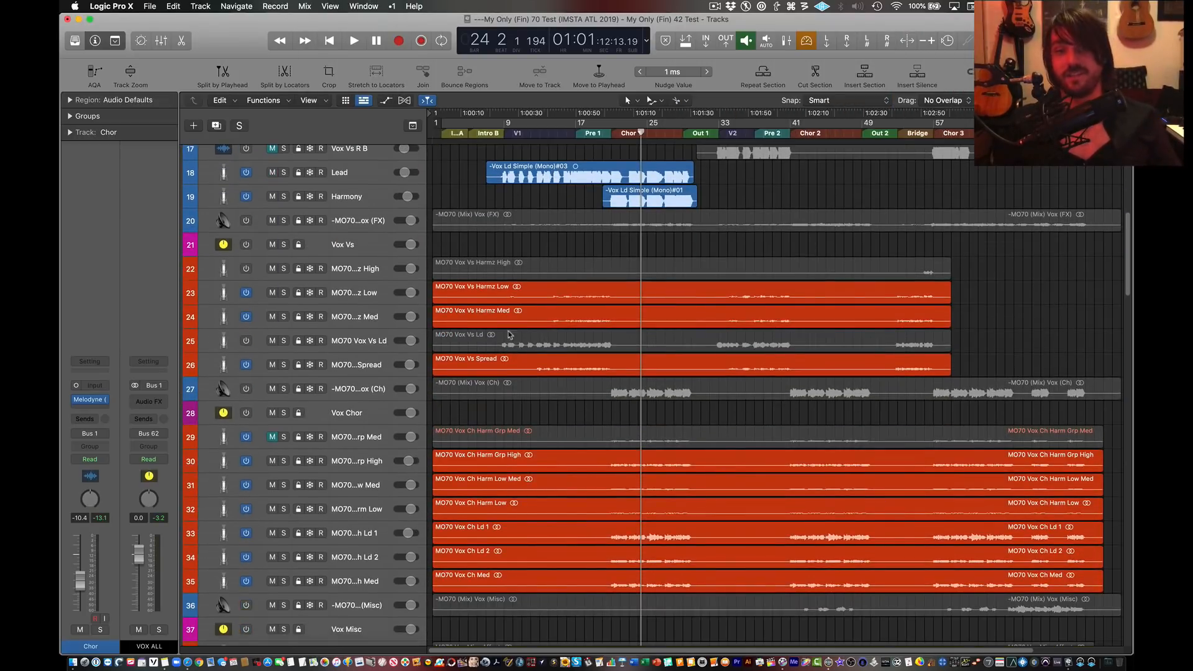
pyautogui.scroll(2, 630, 422)
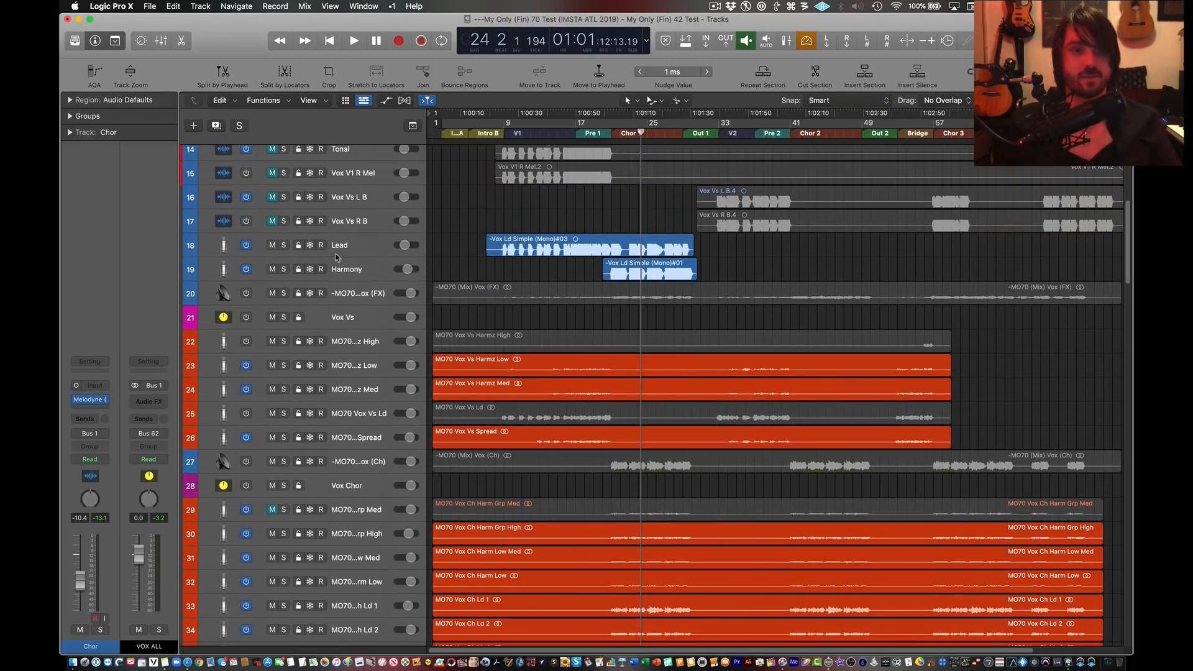
pyautogui.click(352, 250)
pyautogui.click(91, 392)
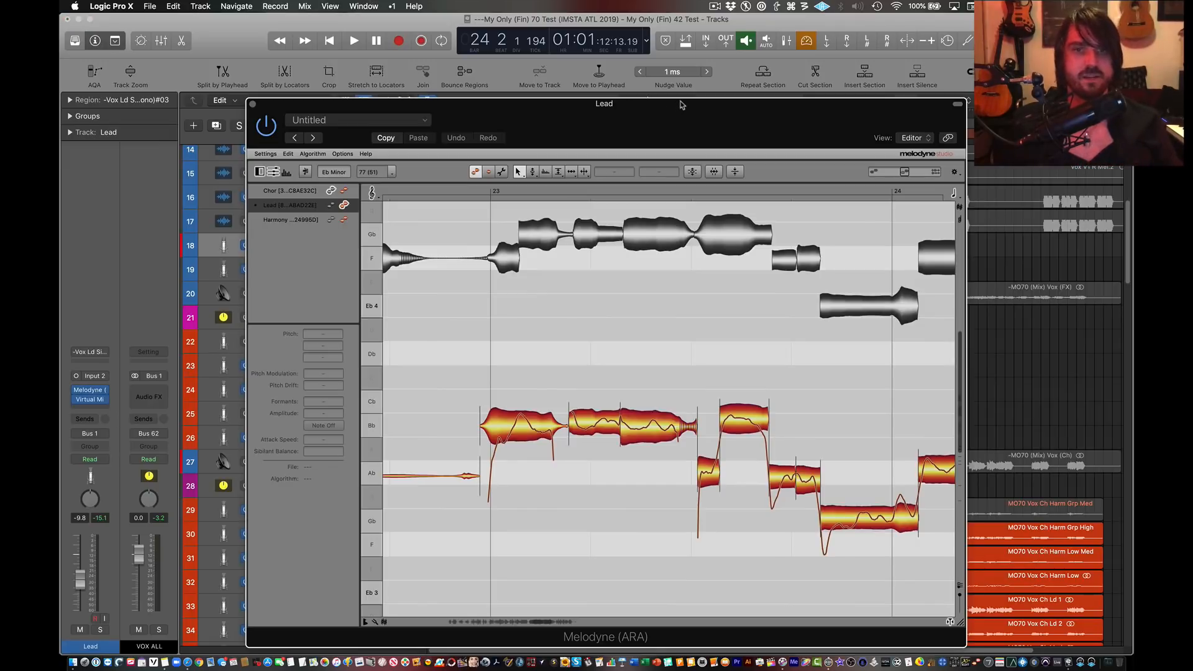
# Step: Hide the Chor reference notes behind the Lead and play the Lead from bar 23
pyautogui.click(331, 173)
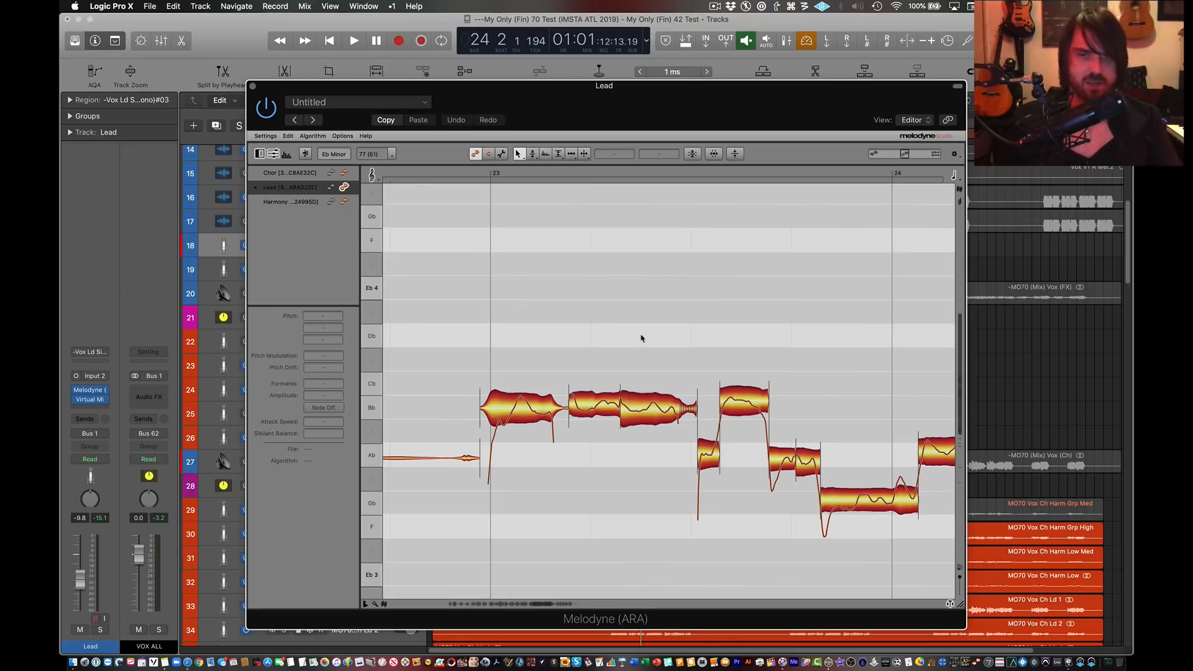
pyautogui.scroll(-4, 638, 339)
pyautogui.click(589, 174)
pyautogui.press('space')
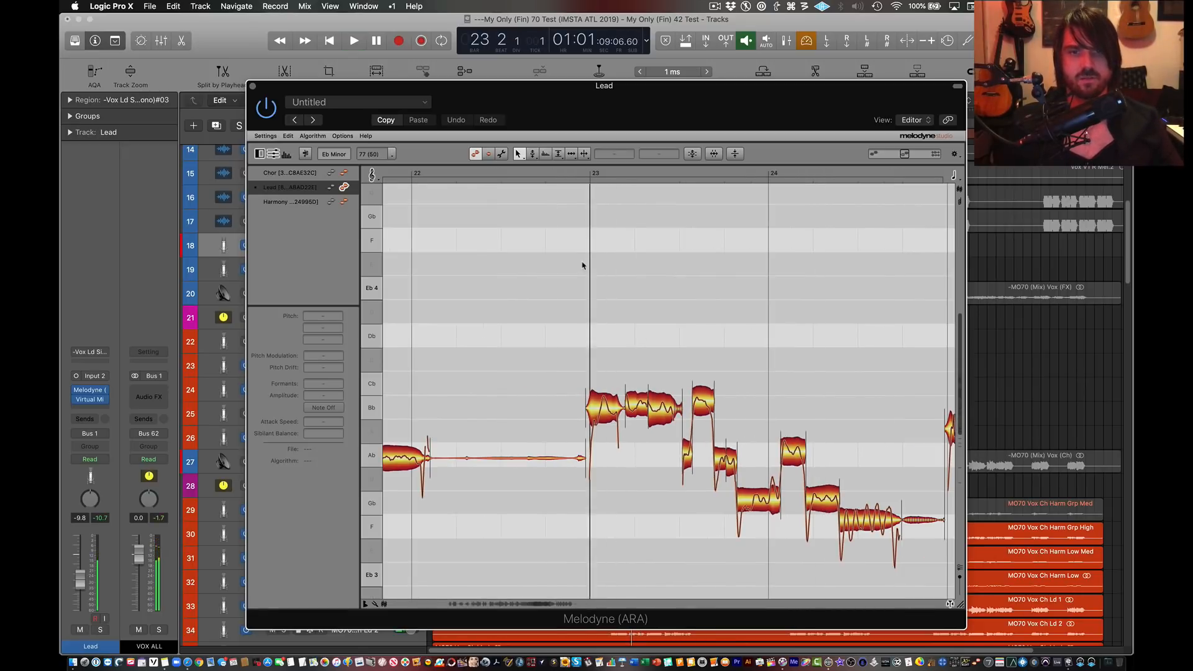
pyautogui.press('space')
# Step: Split the first Lead note after the bar 23 line in two with the Note Separation tool
pyautogui.rightClick(587, 330)
pyautogui.click(659, 400)
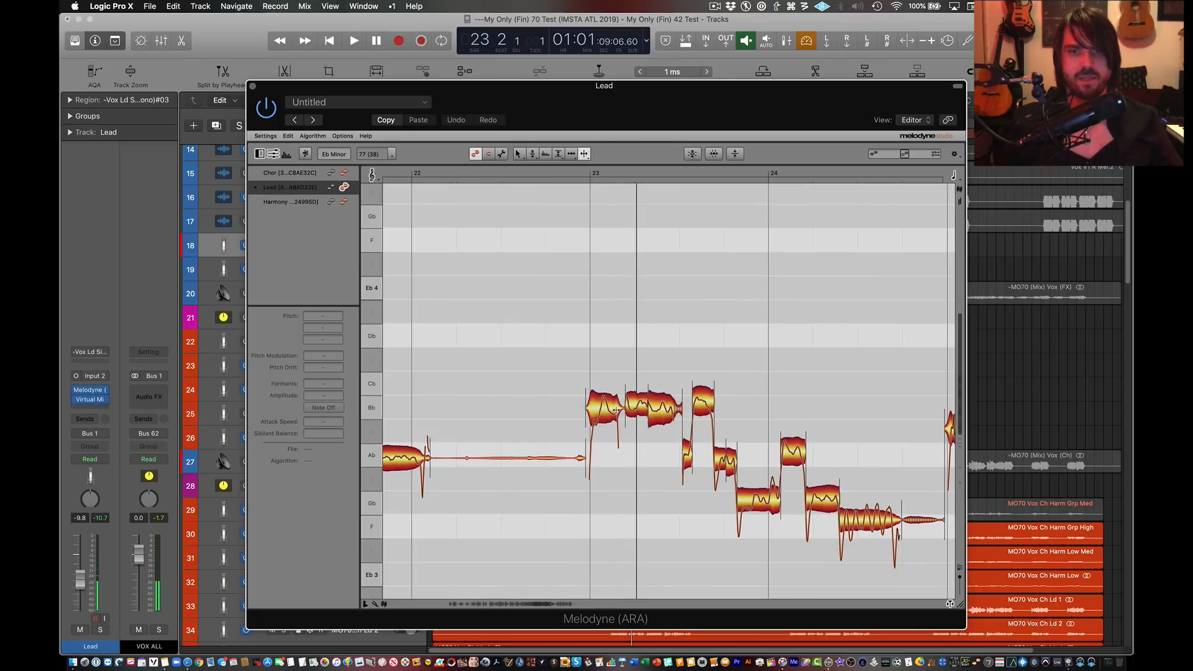
pyautogui.doubleClick(602, 404)
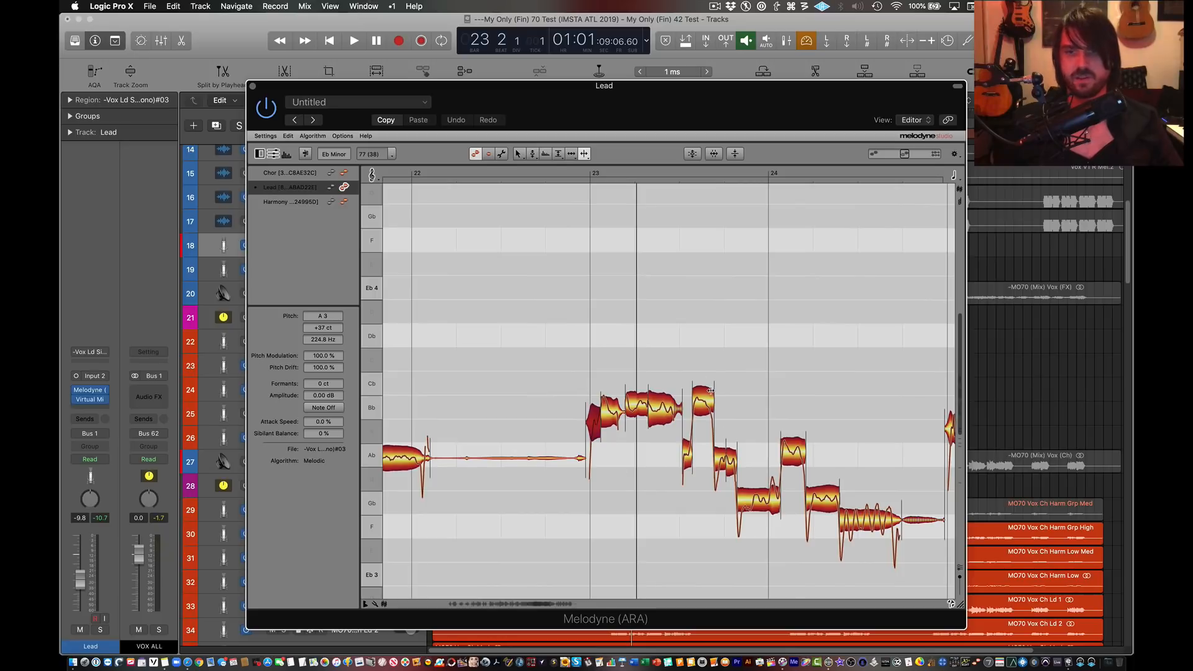
# Step: Select all Lead notes, show the key track and chord track above them, and hide both tracks again
pyautogui.hscroll(6, 710, 390)
pyautogui.hscroll(-5, 710, 390)
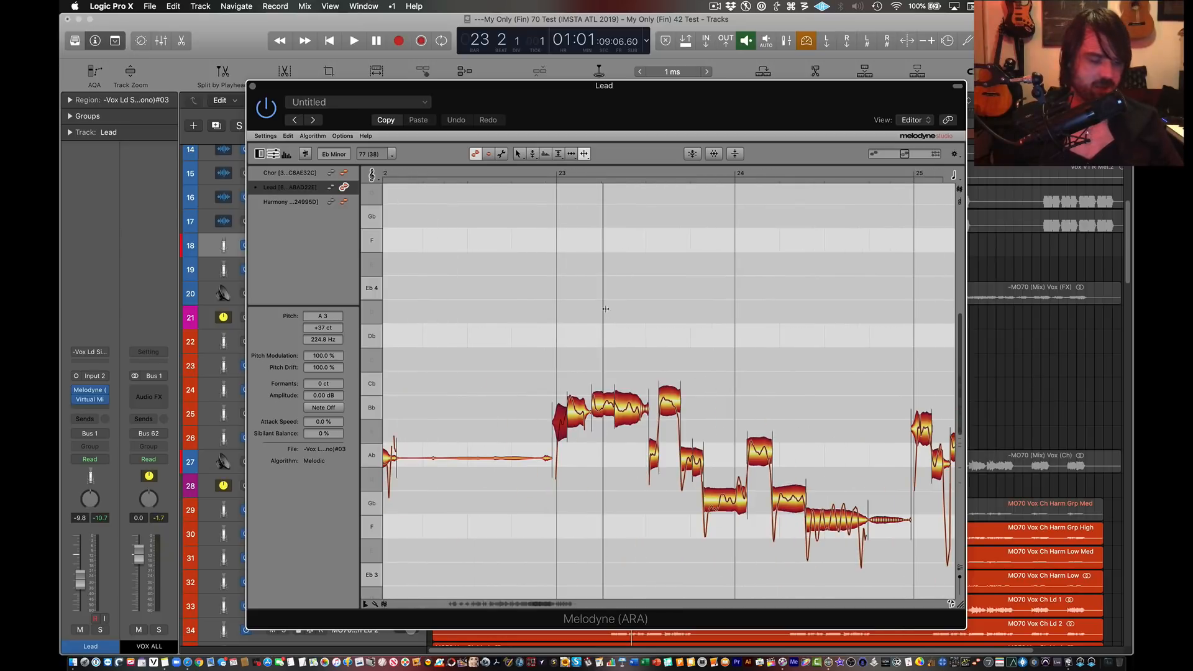
pyautogui.click(605, 309)
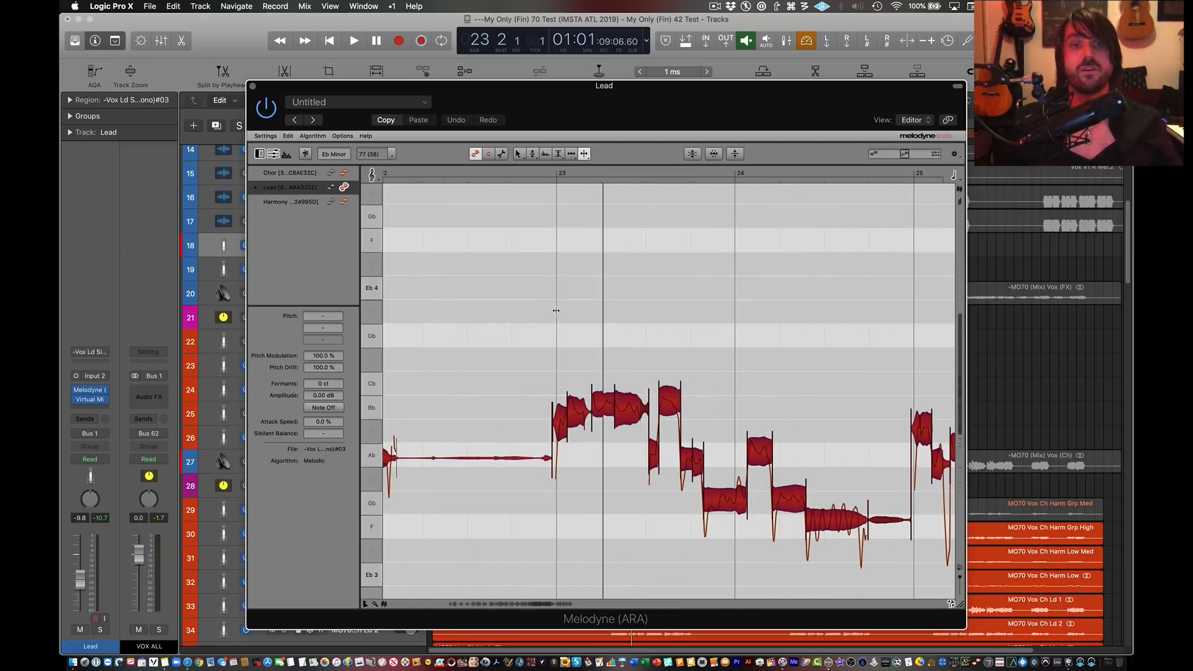
pyautogui.click(959, 191)
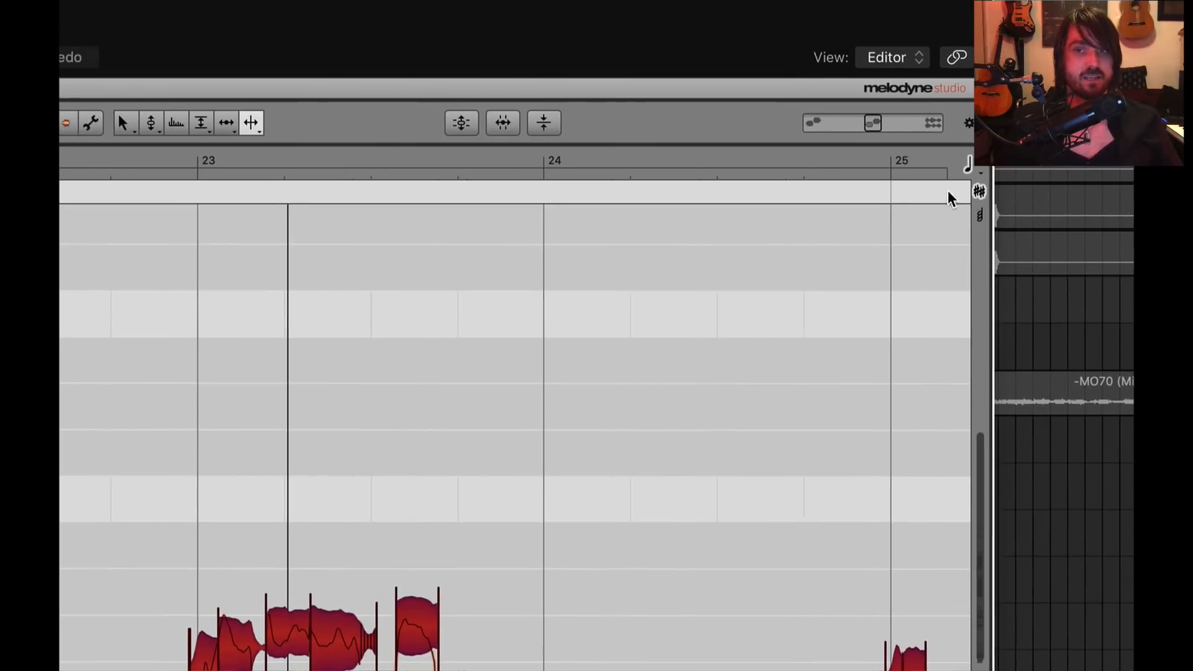
pyautogui.click(957, 205)
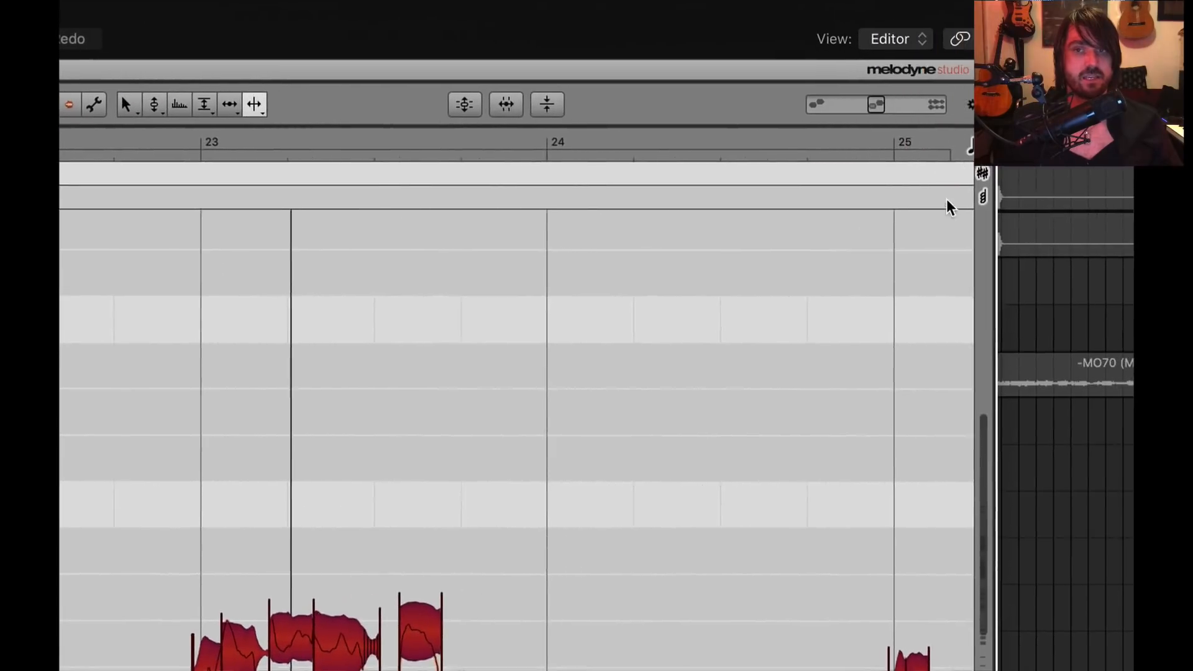
pyautogui.click(980, 197)
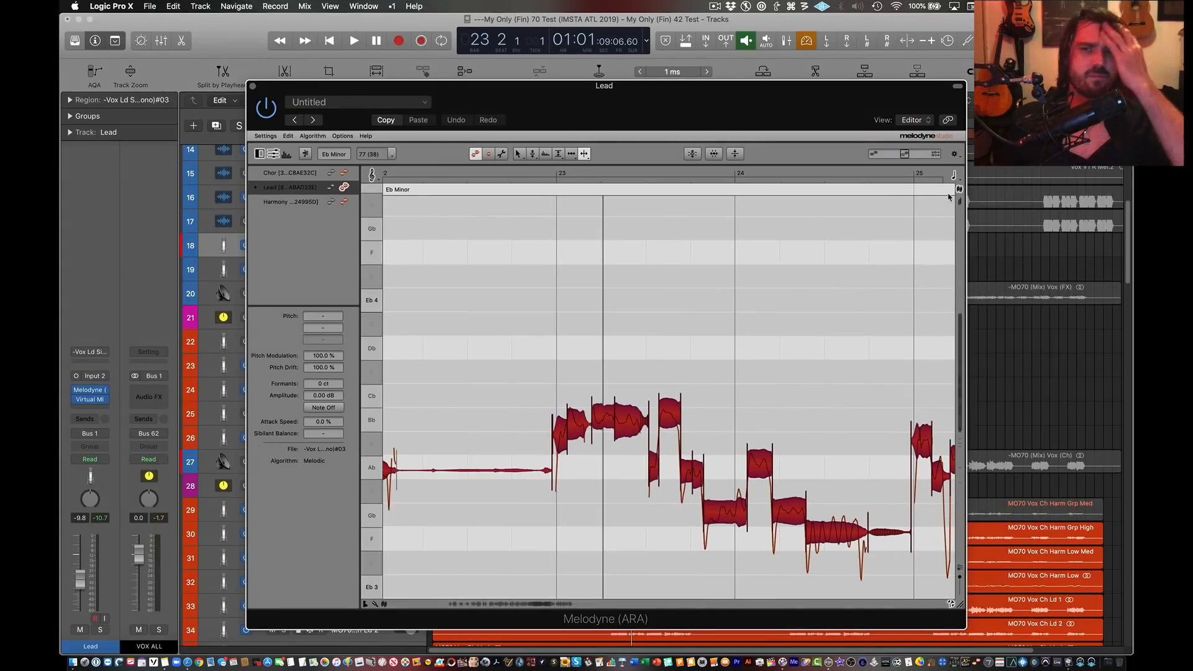
pyautogui.click(959, 190)
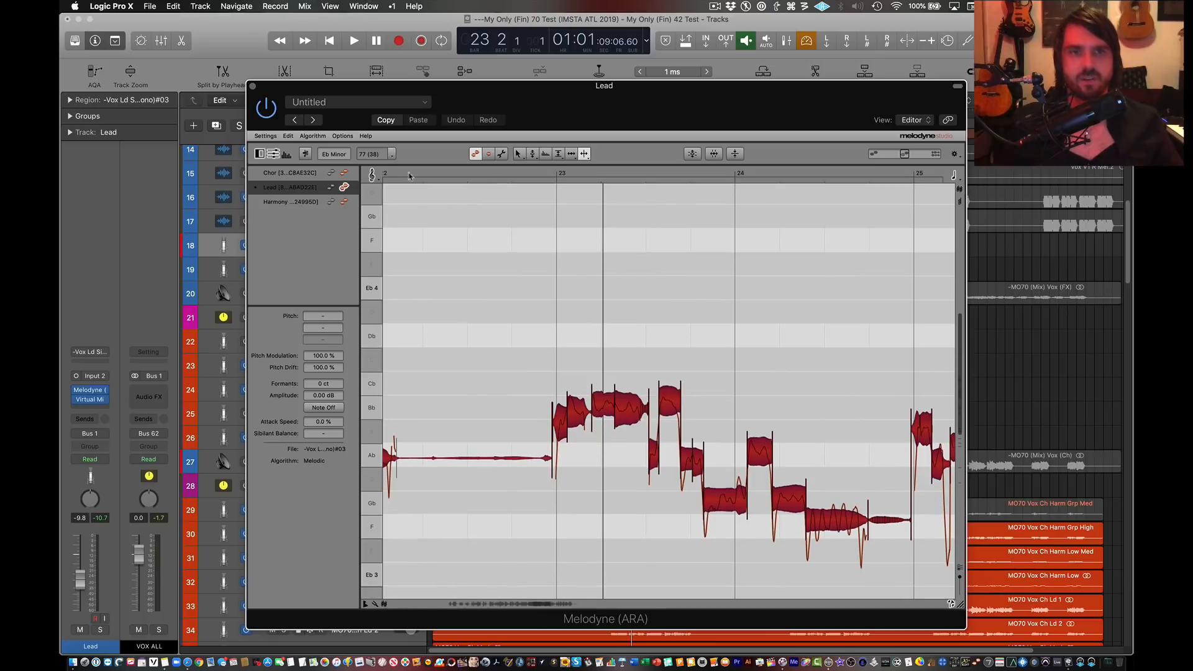
# Step: Set the Lead's pitch grid to display Key instead of Chord and deselect the notes
pyautogui.click(376, 178)
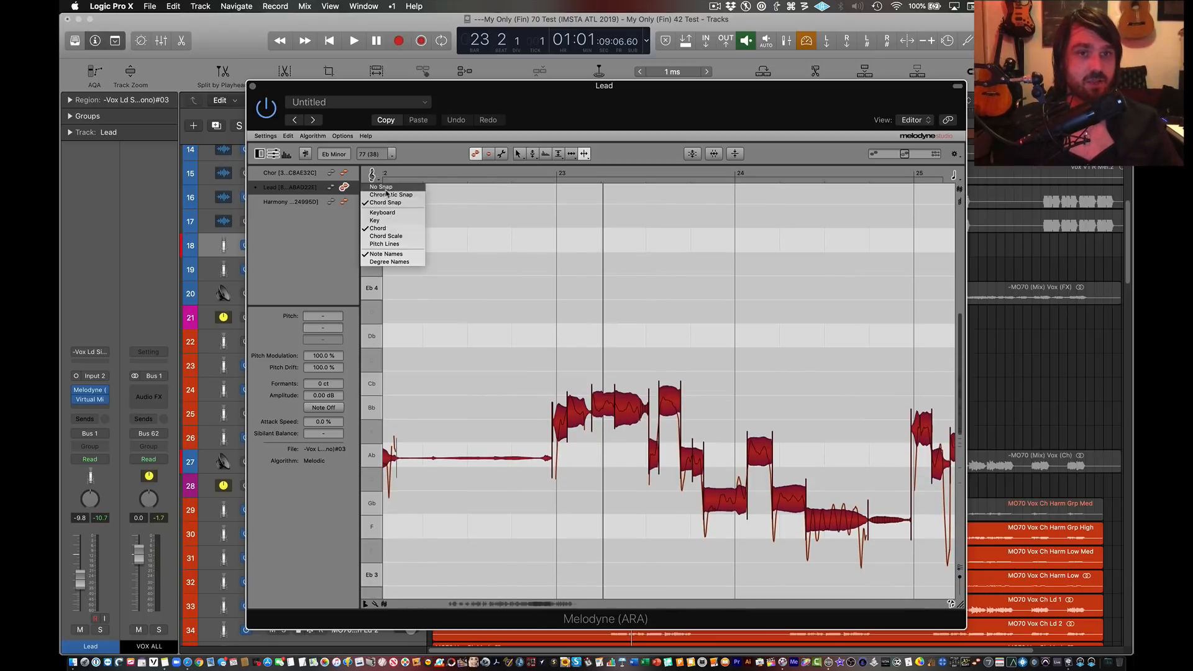
pyautogui.click(401, 221)
pyautogui.click(532, 334)
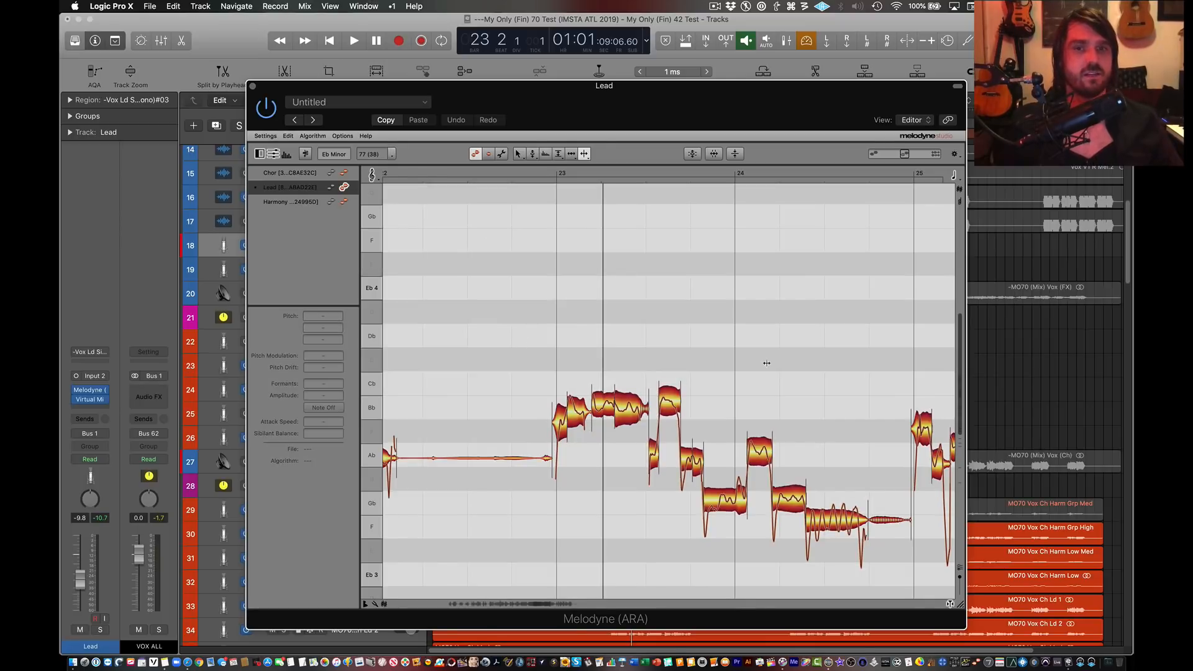
# Step: Correct the pitch of all Lead notes with Pitch Center 100%, Pitch Drift 52% and Snap to chord scale enabled
pyautogui.press('super+a')
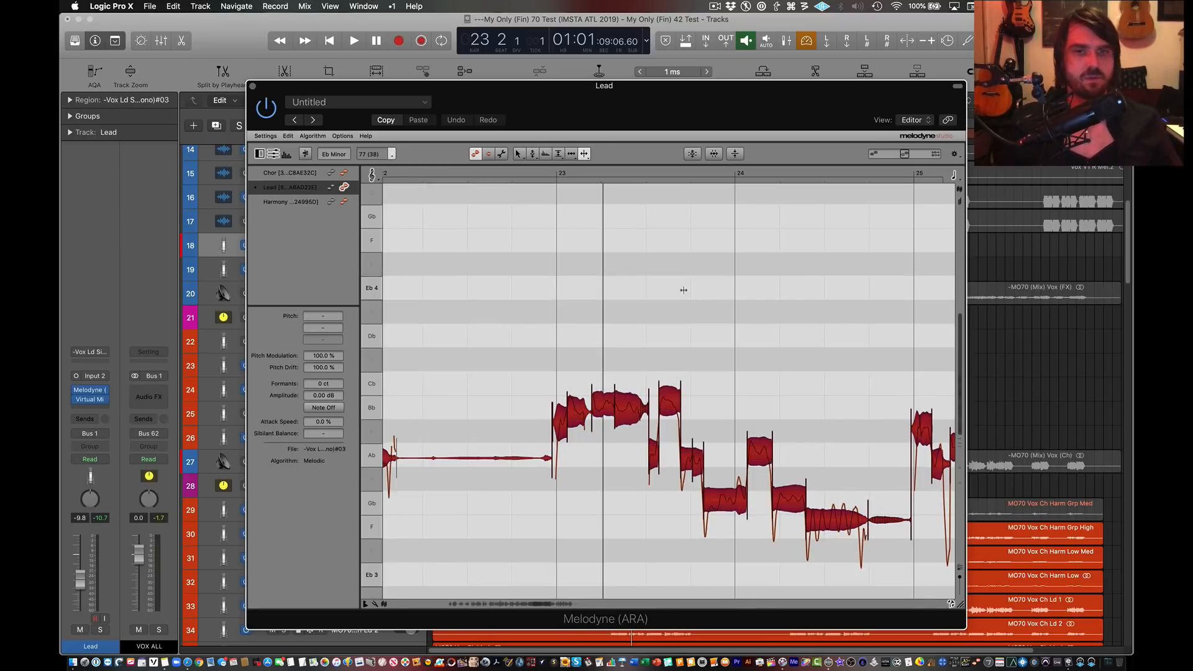
pyautogui.click(693, 154)
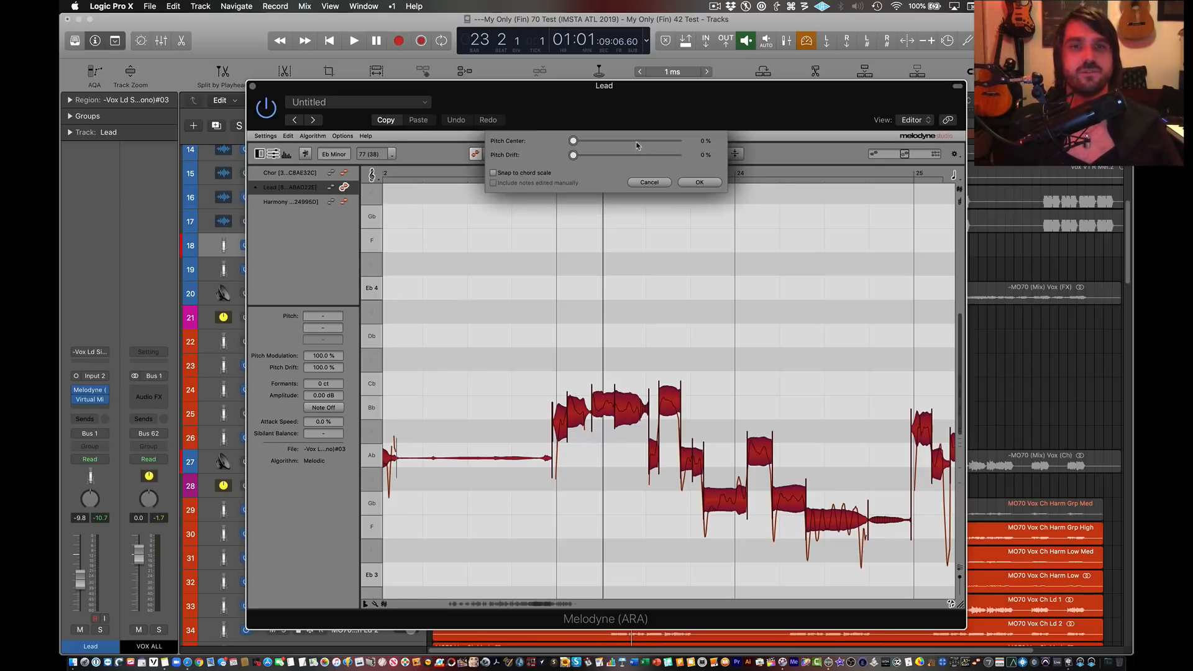
pyautogui.moveTo(637, 144); pyautogui.dragTo(707, 147)
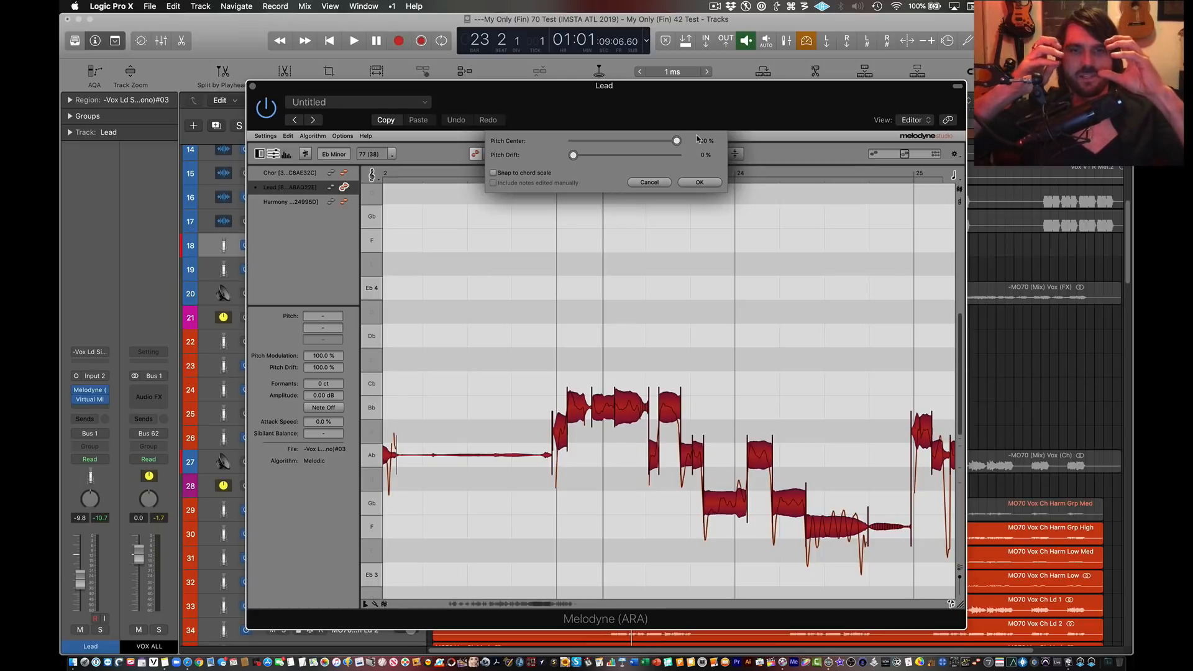
pyautogui.moveTo(573, 159); pyautogui.dragTo(650, 160)
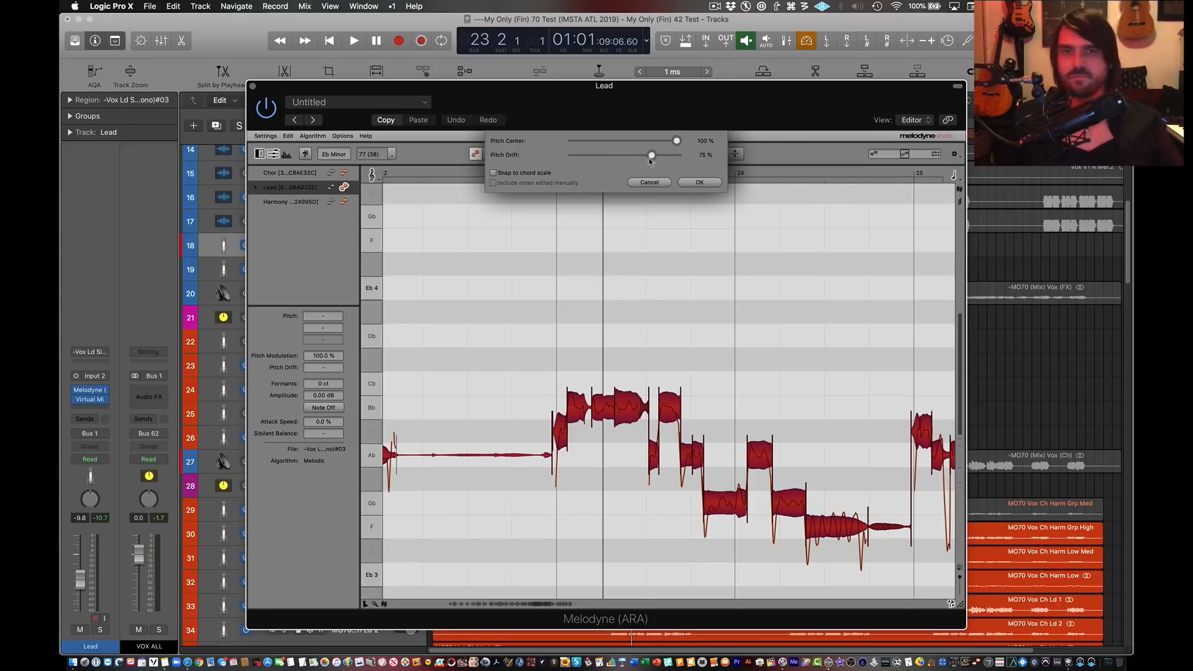
pyautogui.moveTo(640, 154); pyautogui.dragTo(631, 156)
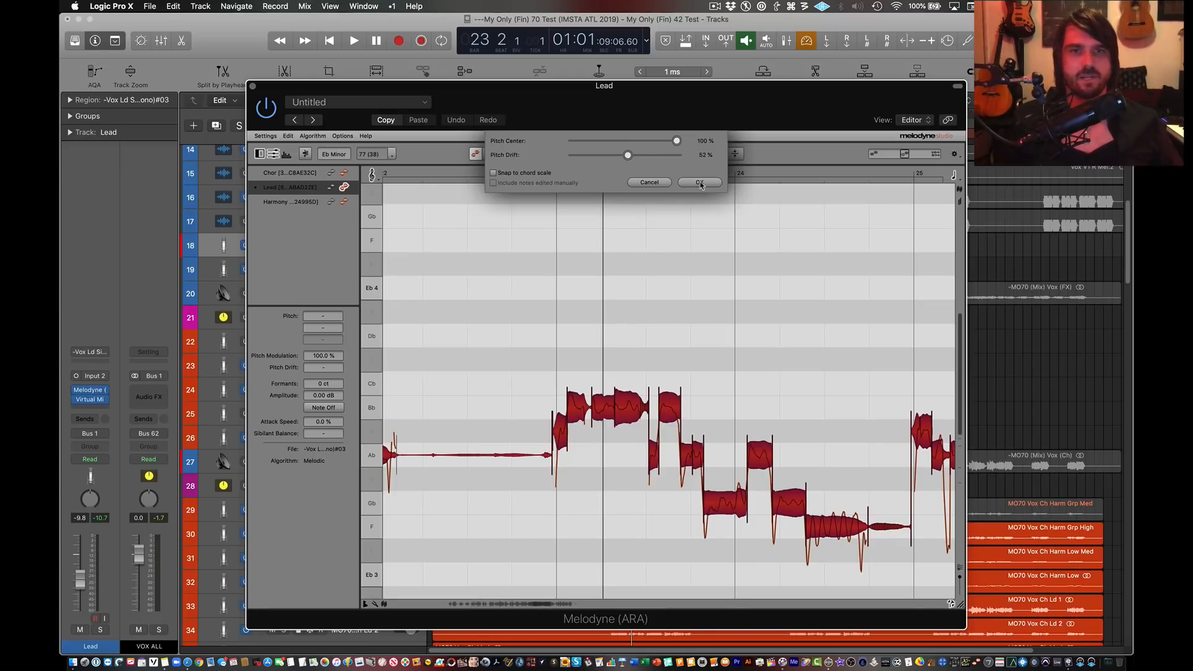
pyautogui.click(518, 174)
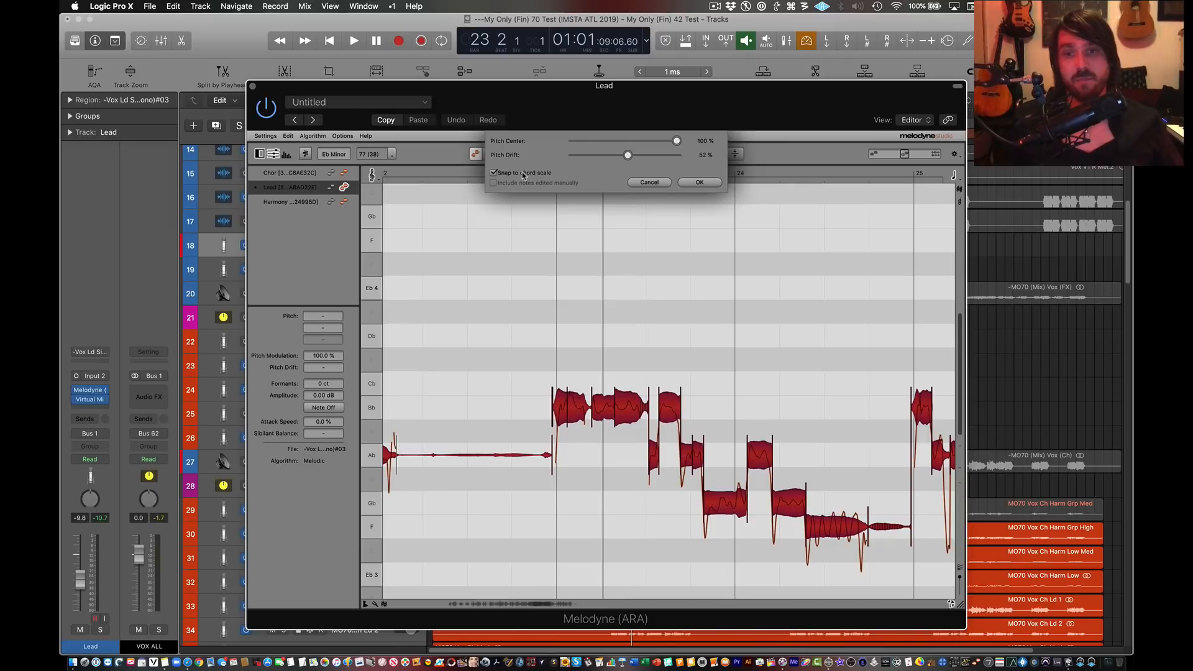
pyautogui.click(697, 182)
# Step: Return to the start of the Lead vocal and listen to the tuned phrase around bar 9
pyautogui.hscroll(-15, 532, 351)
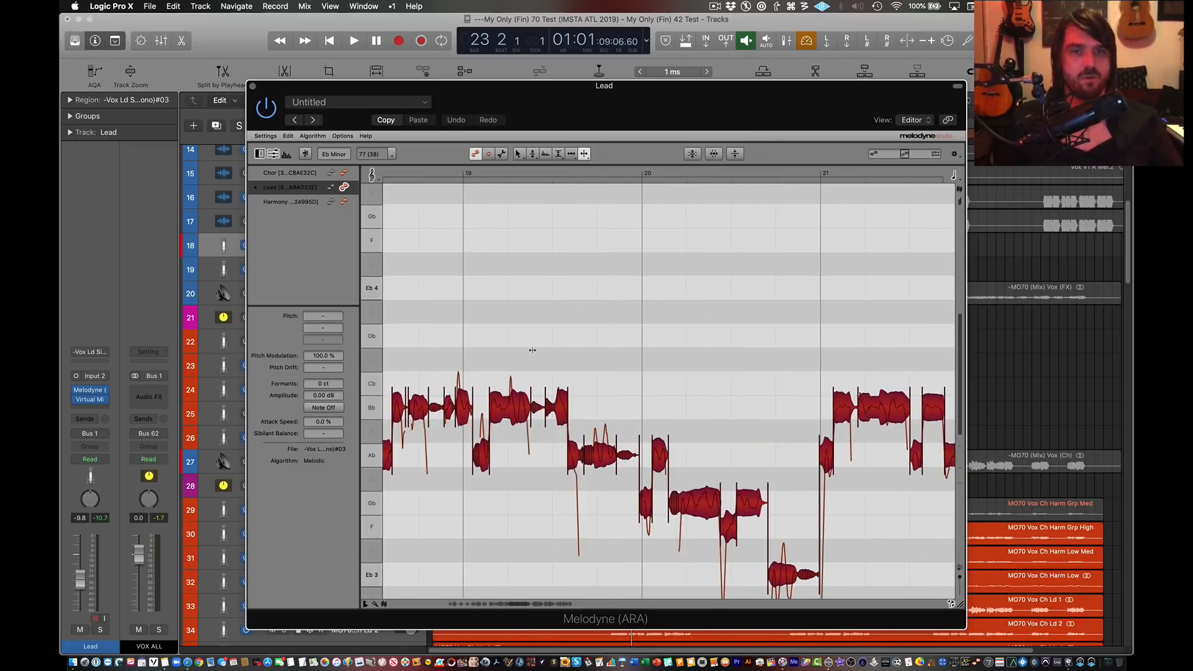
pyautogui.hscroll(-15, 532, 349)
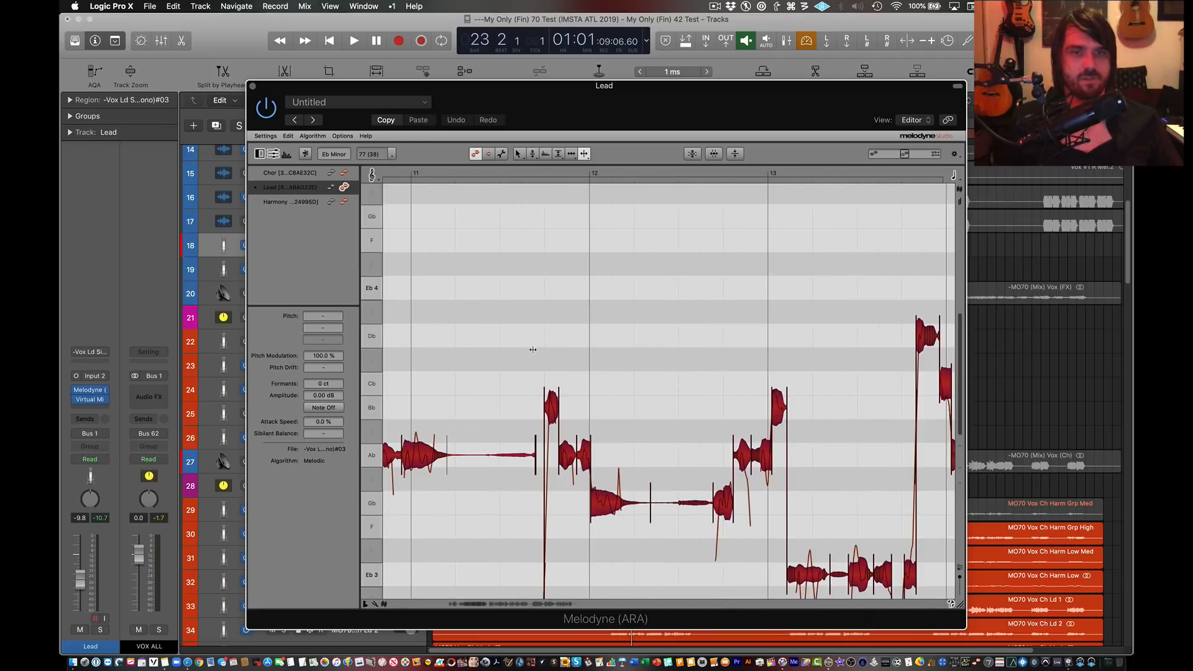
pyautogui.hscroll(4, 533, 350)
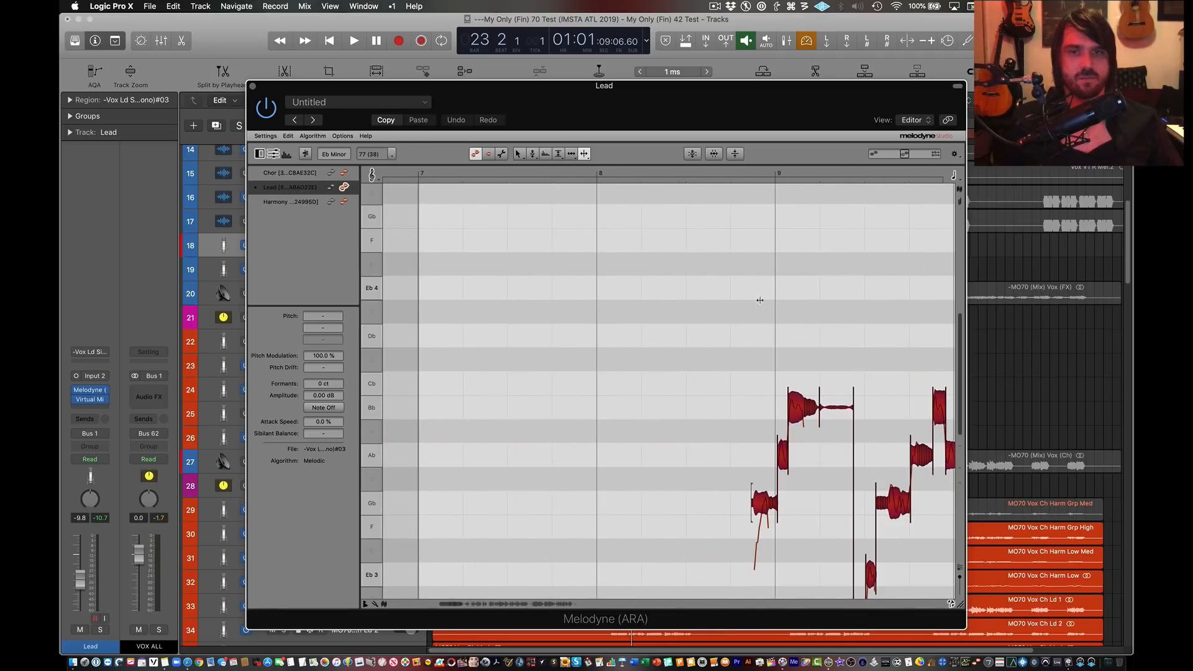
pyautogui.press('space')
pyautogui.doubleClick(736, 291)
pyautogui.hscroll(3, 724, 304)
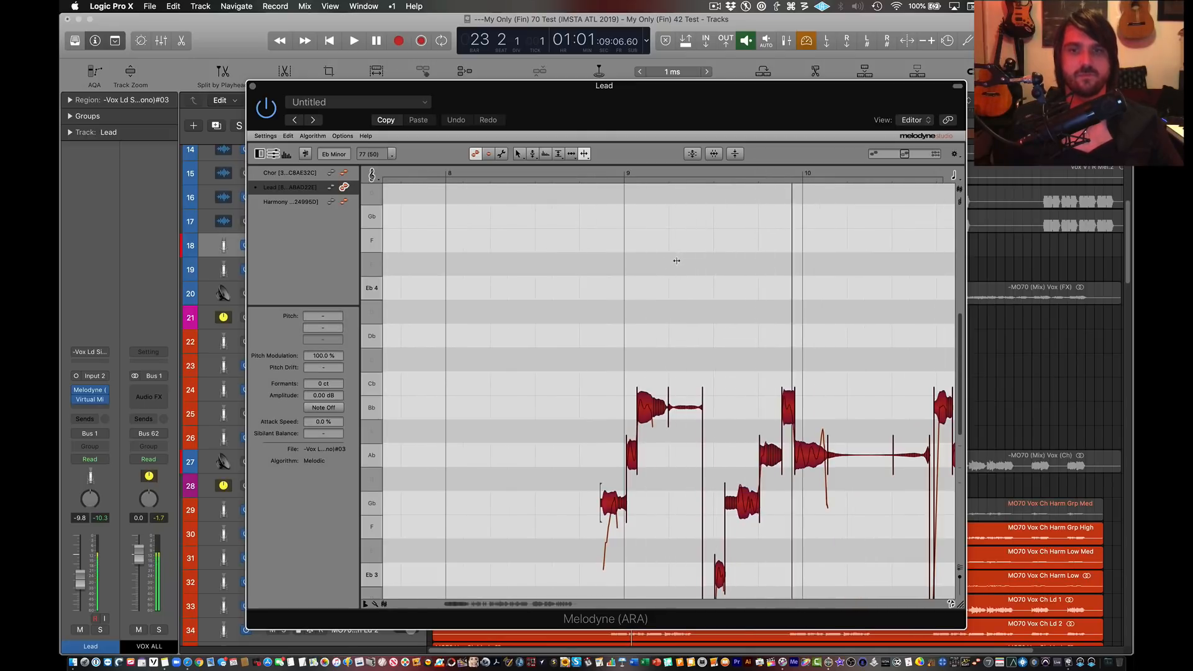
# Step: Undo the pitch correction, play the bar 9 phrase untuned for comparison, and redo the correction
pyautogui.press('super+z')
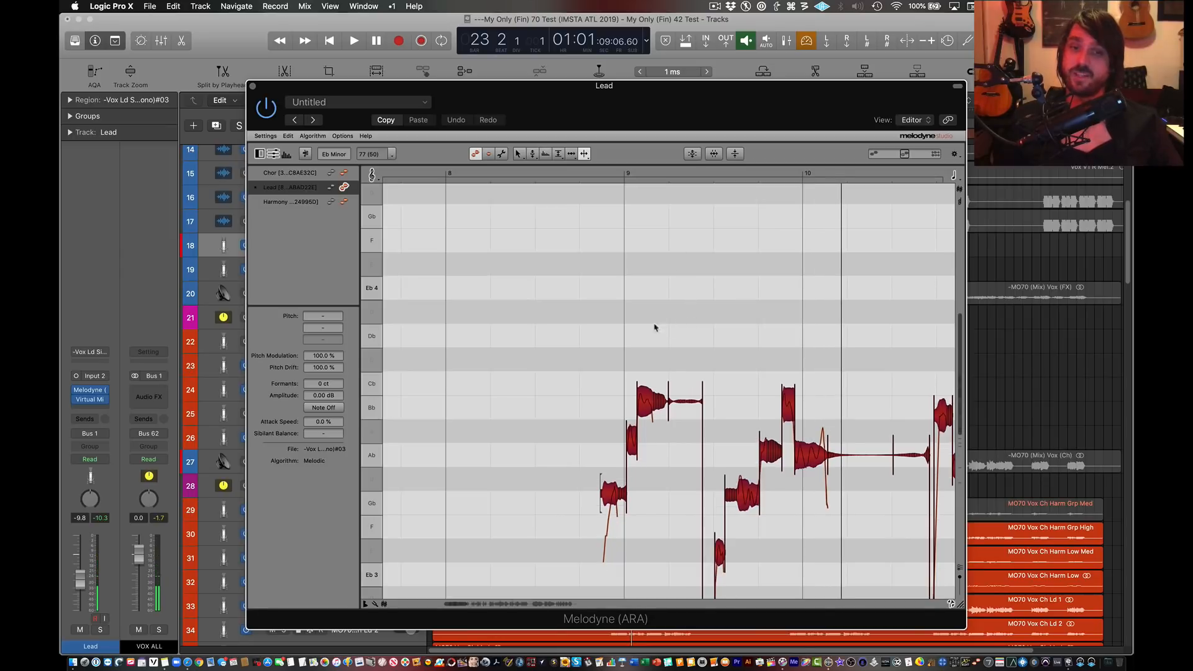
pyautogui.doubleClick(573, 304)
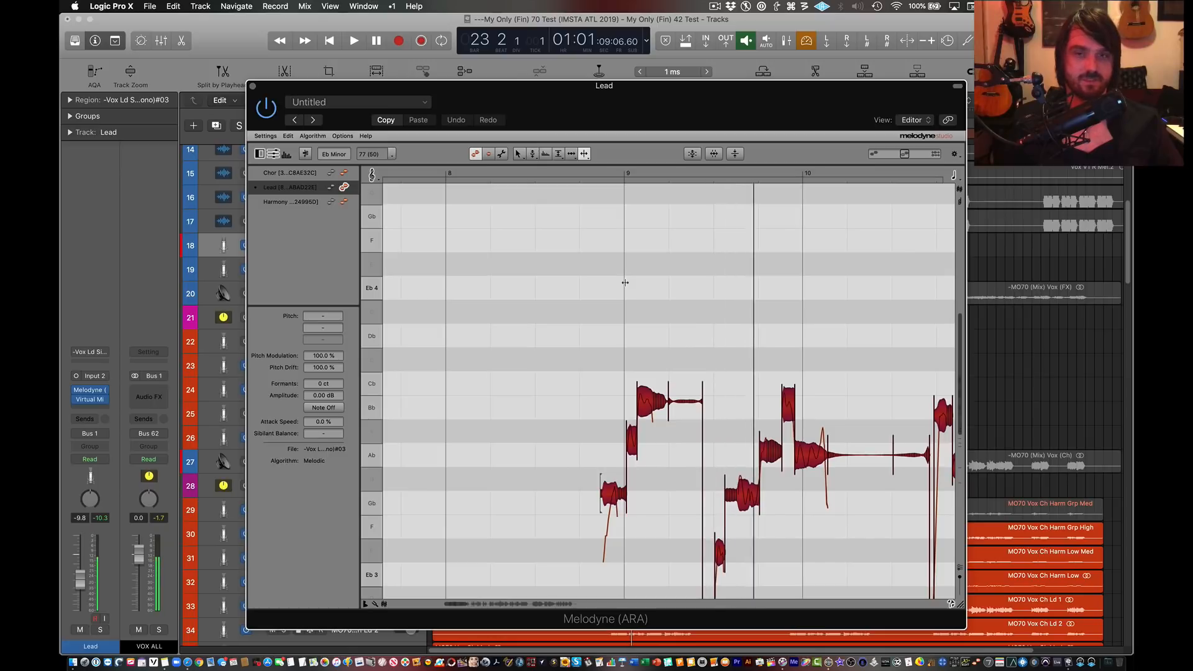
pyautogui.click(691, 334)
pyautogui.press('super+shift+z')
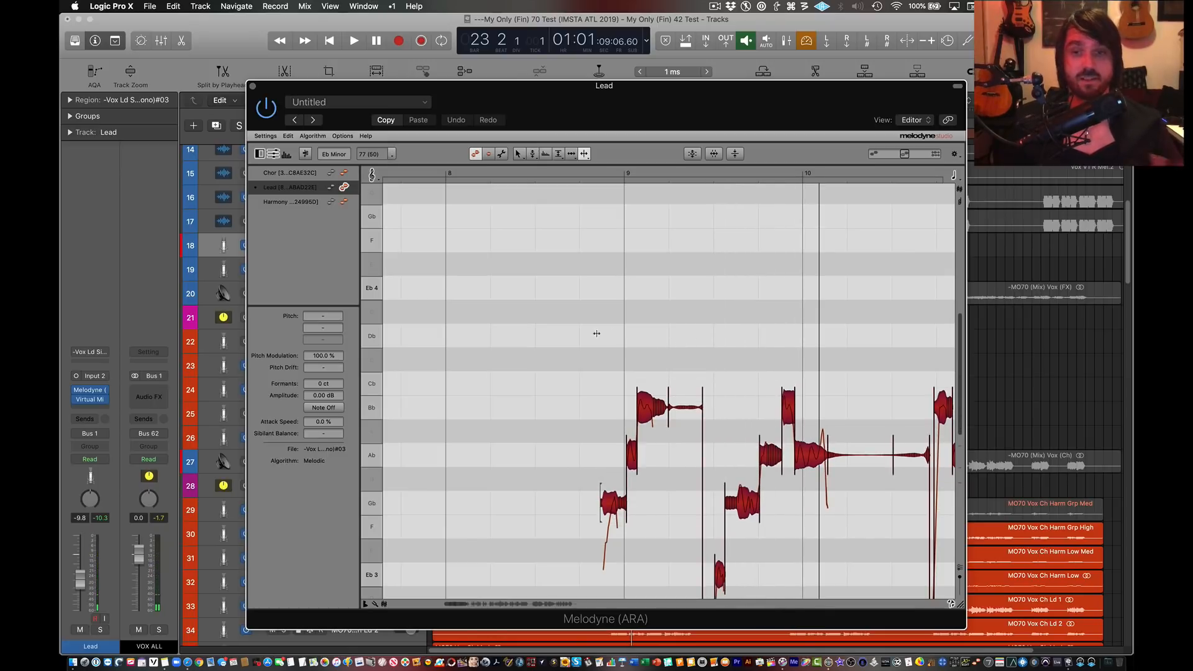
pyautogui.press('space')
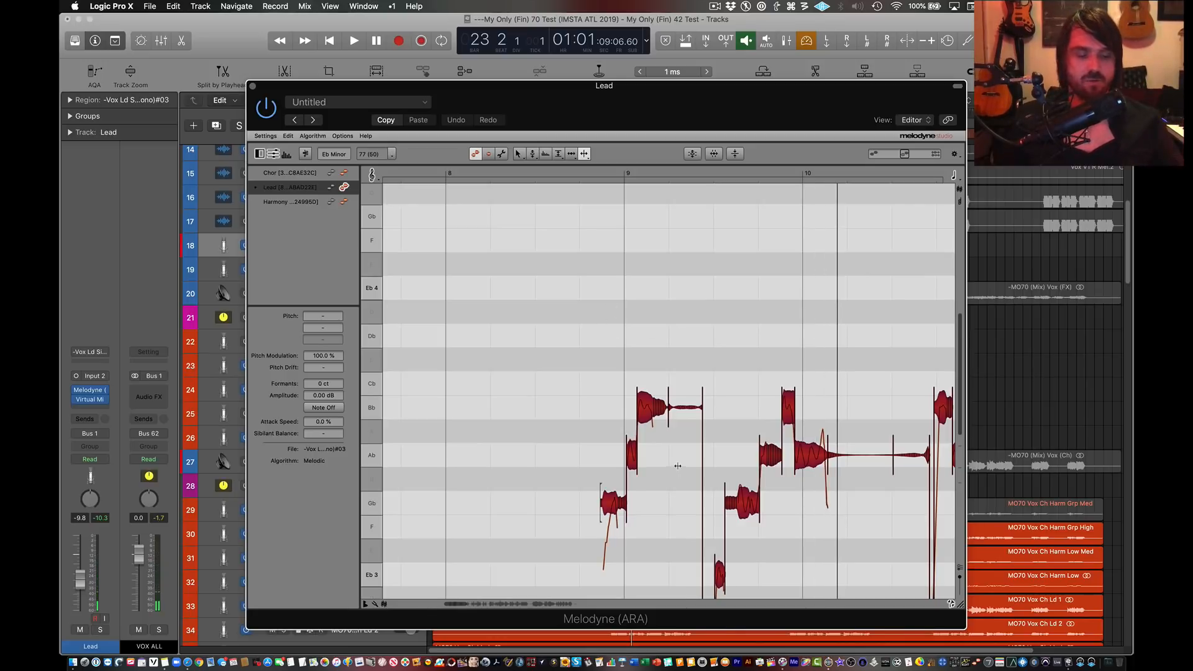
# Step: Deselect all Lead notes and listen through bars 10 to 12 to check the tuning
pyautogui.hscroll(-5, 534, 328)
pyautogui.click(672, 212)
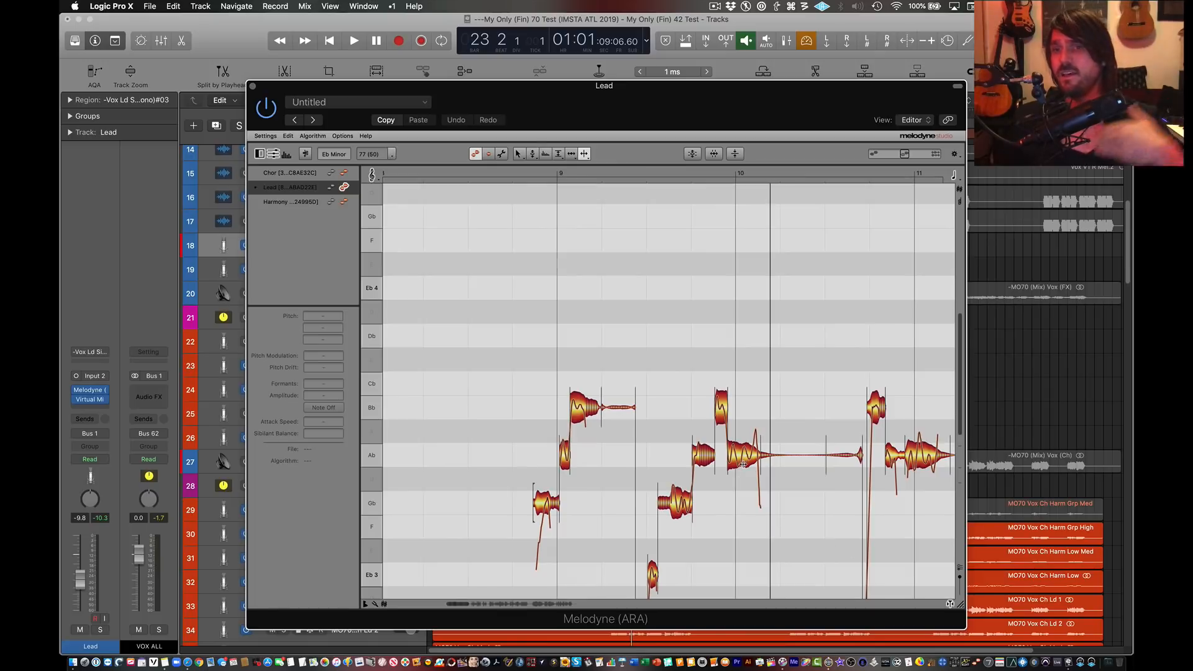
pyautogui.hscroll(4, 895, 465)
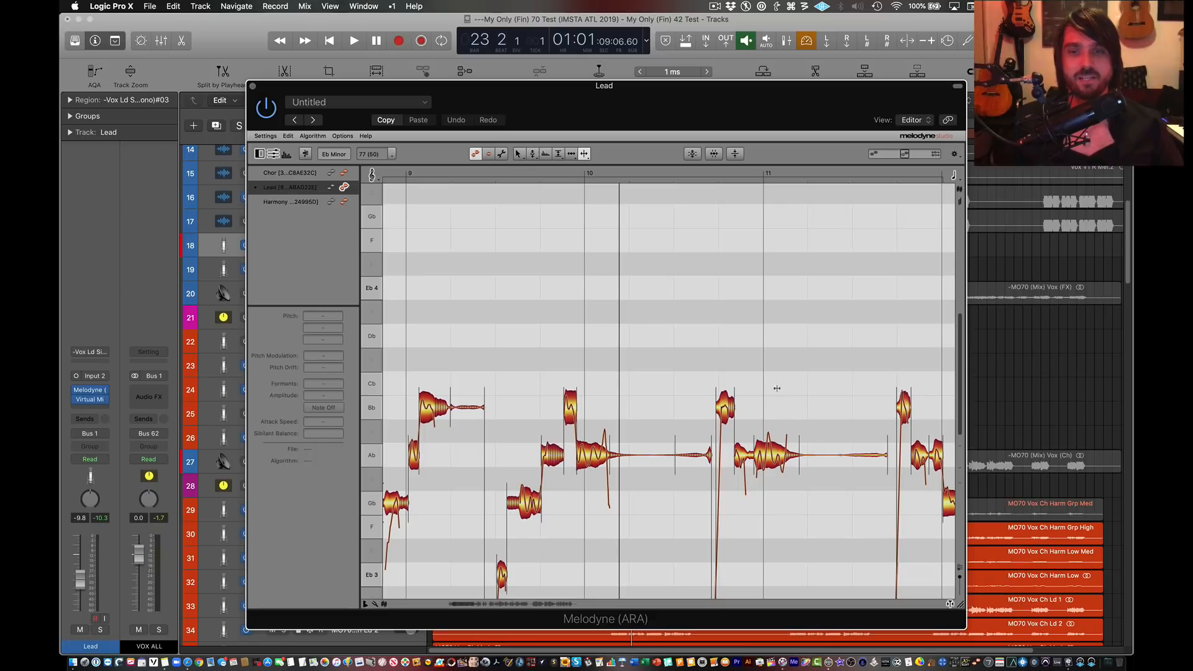
pyautogui.press('space')
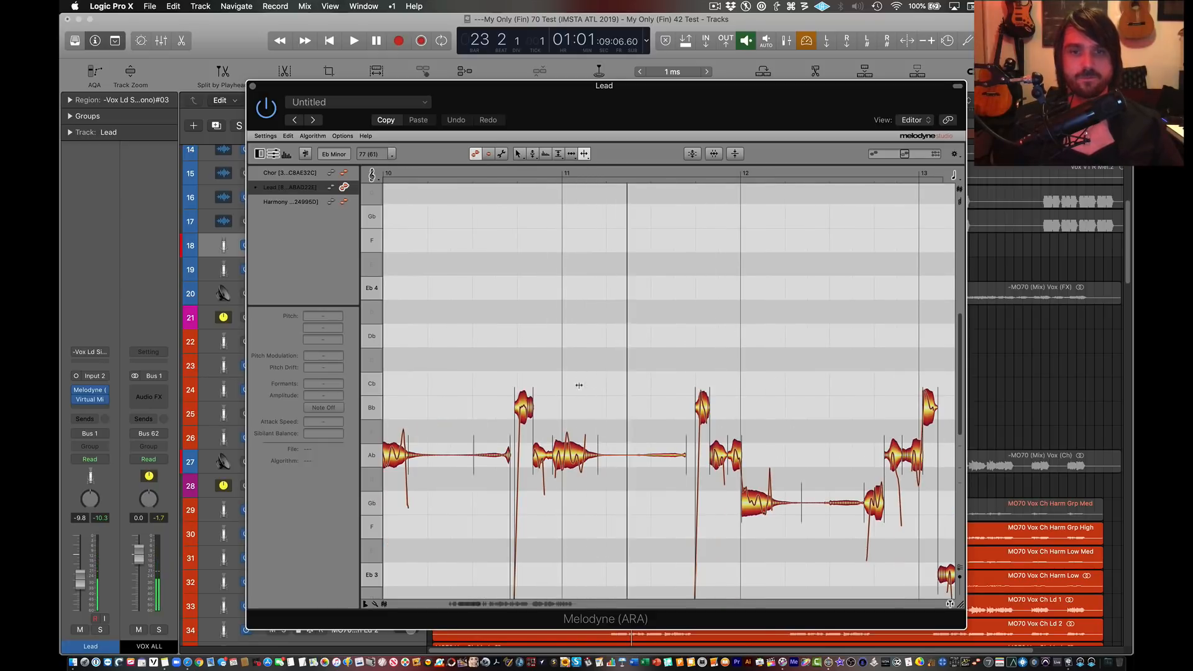
pyautogui.hscroll(4, 656, 456)
pyautogui.hscroll(3, 656, 456)
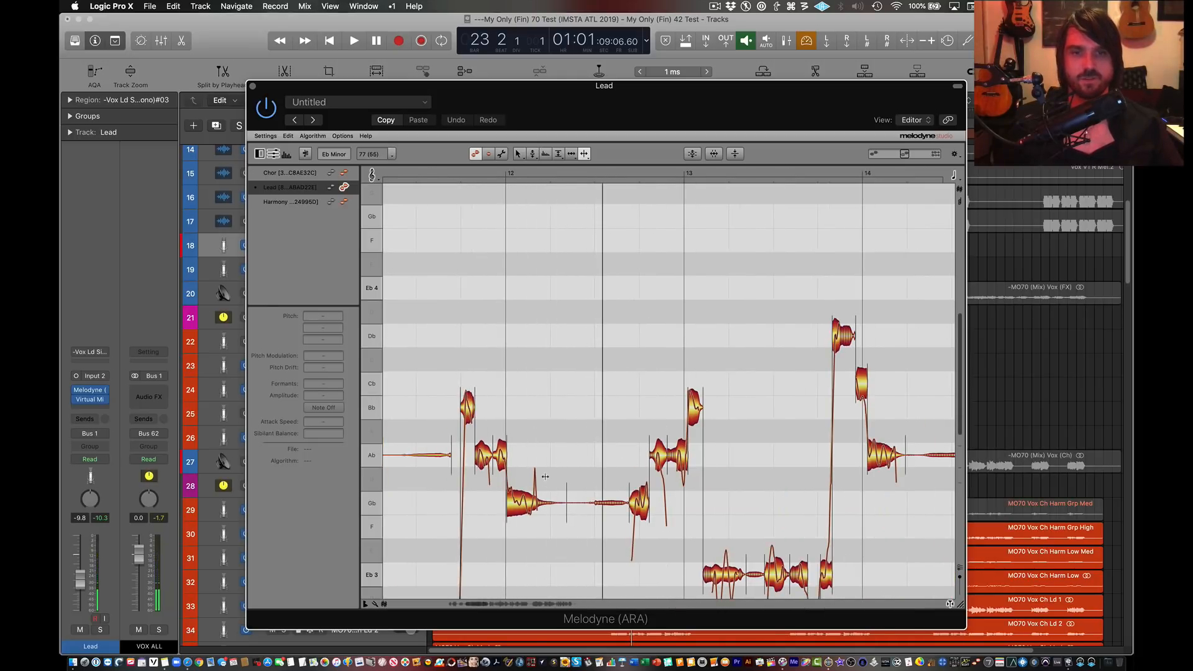
# Step: Split the Gb 3 Lead note just after the bar 12 line near its start with the Note Separation tool
pyautogui.click(503, 457)
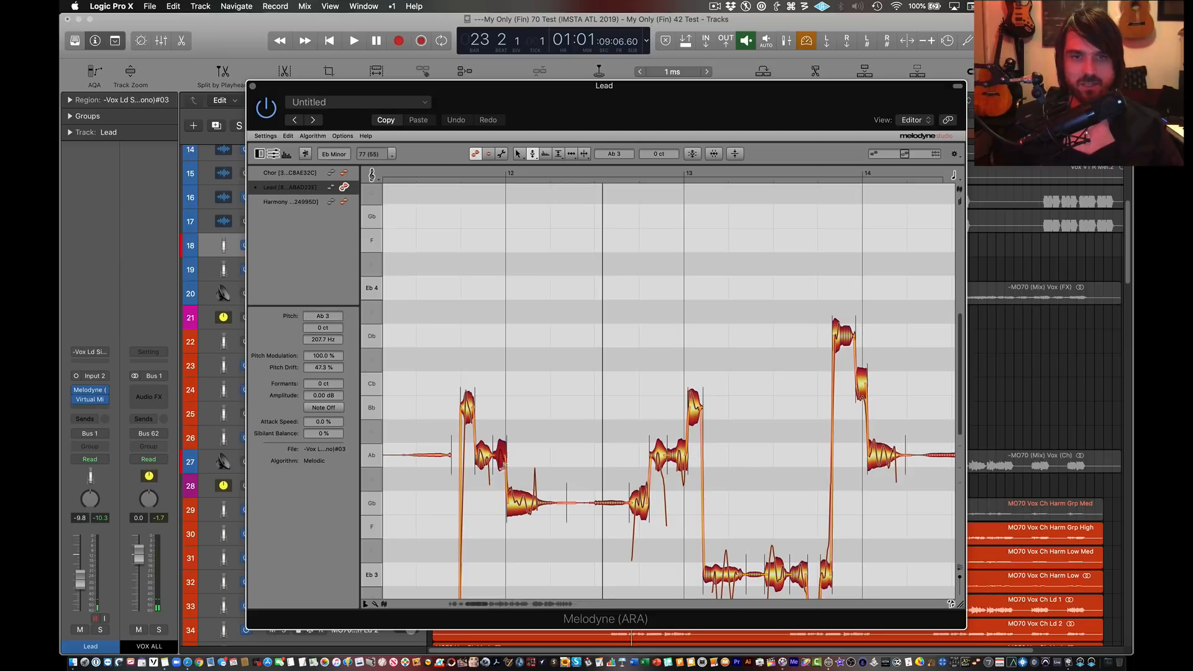
pyautogui.click(508, 479)
pyautogui.rightClick(510, 481)
pyautogui.click(576, 502)
pyautogui.click(517, 501)
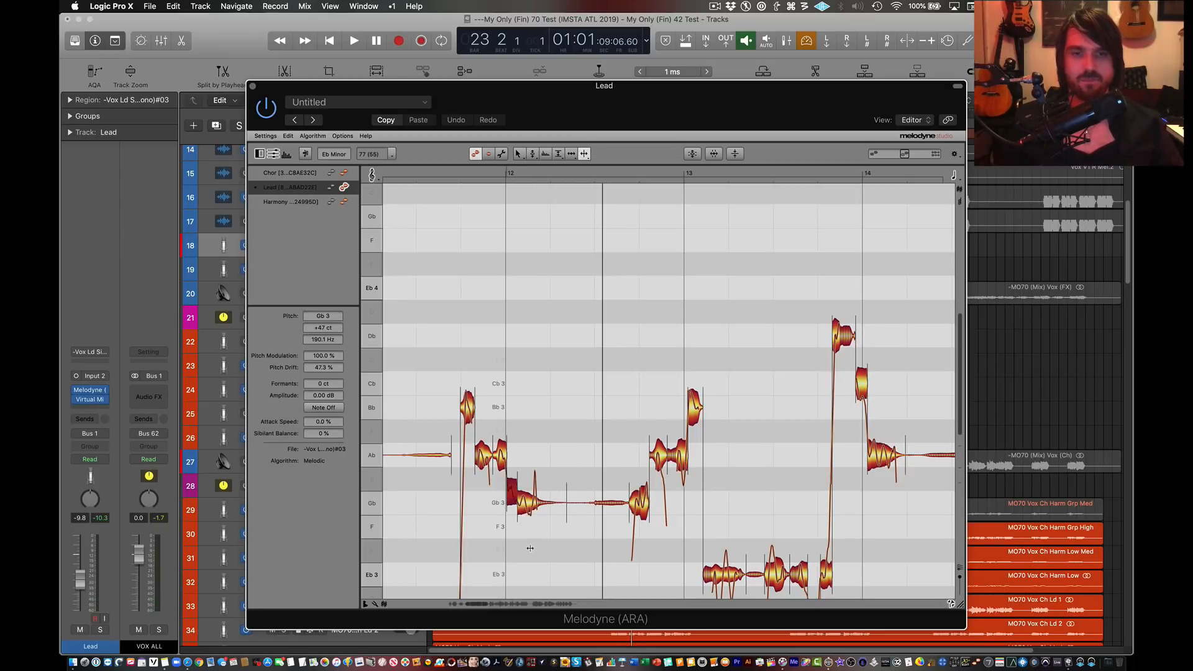
pyautogui.doubleClick(518, 496)
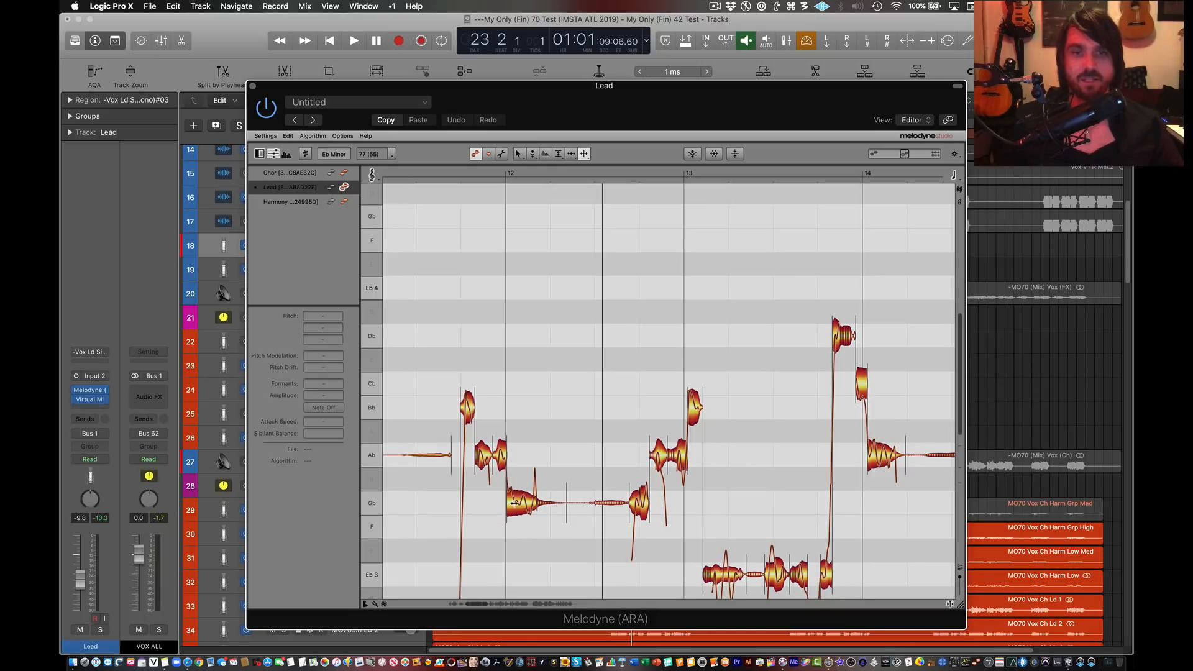
pyautogui.click(518, 502)
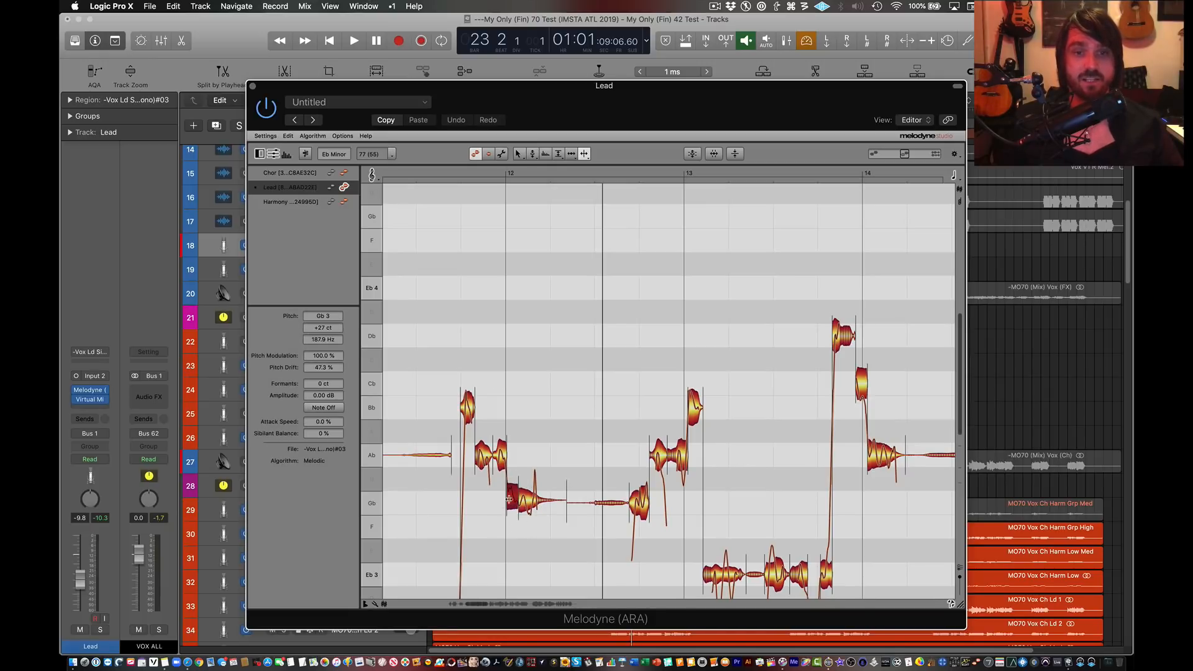
pyautogui.doubleClick(515, 485)
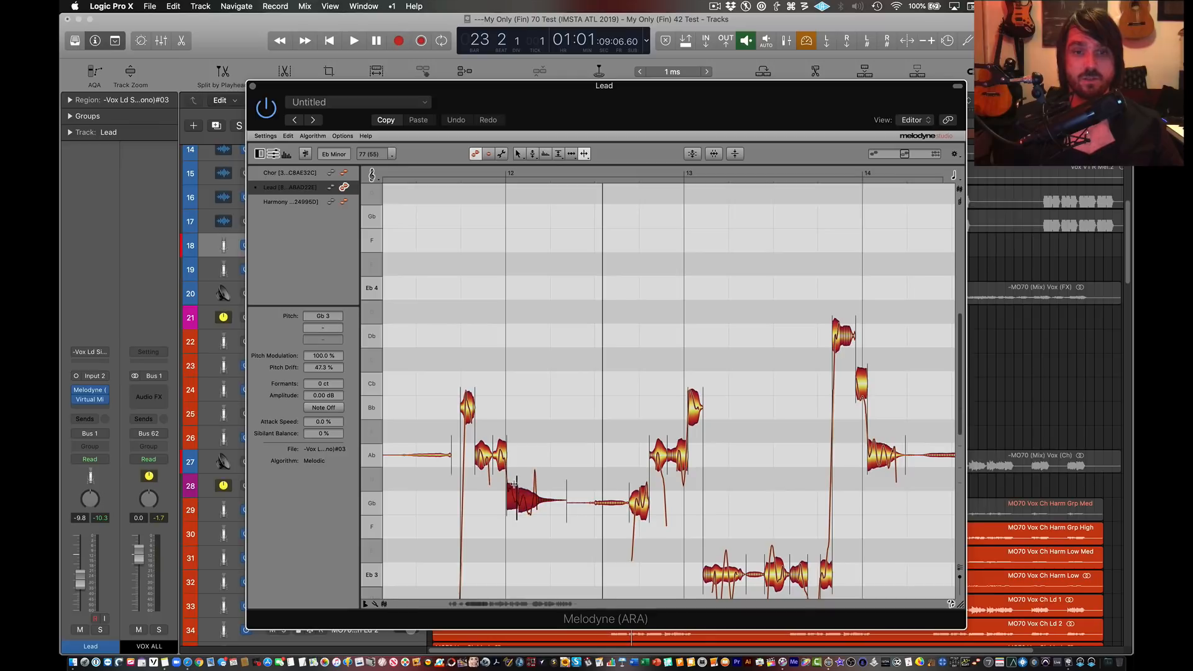
# Step: Center the short first part of the split note at bar 12 on Gb 3, 0 ct with the Pitch Tool and play it
pyautogui.moveTo(528, 462); pyautogui.dragTo(513, 498)
pyautogui.press('F1')
pyautogui.click(543, 450)
pyautogui.click(532, 153)
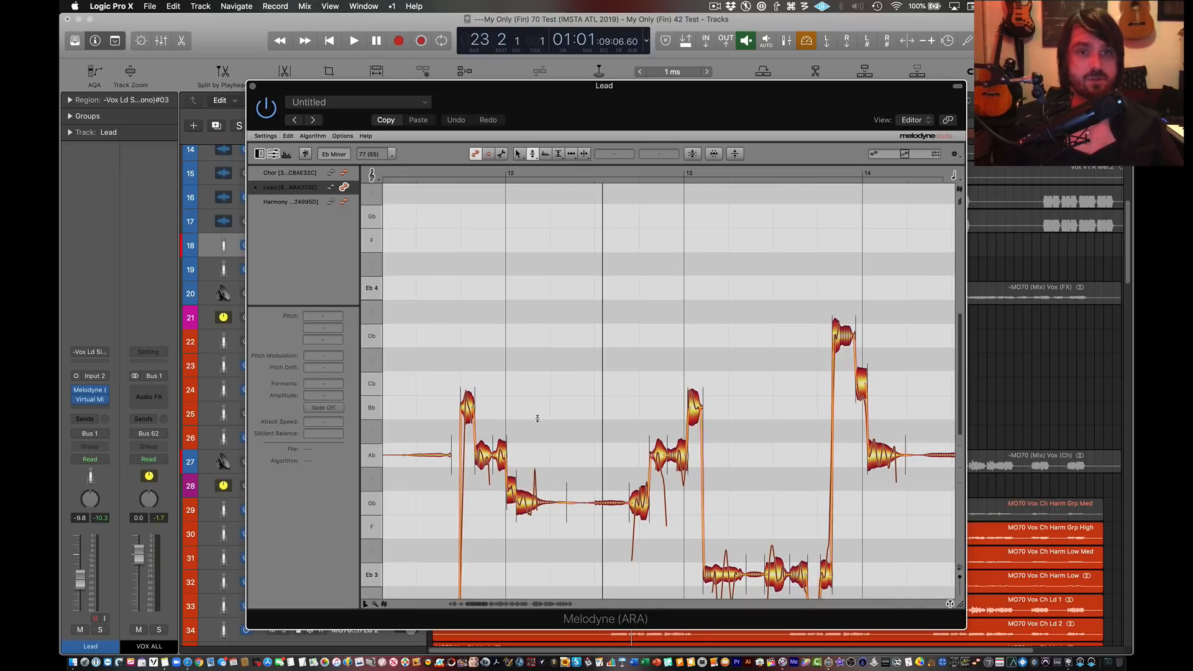
pyautogui.click(512, 483)
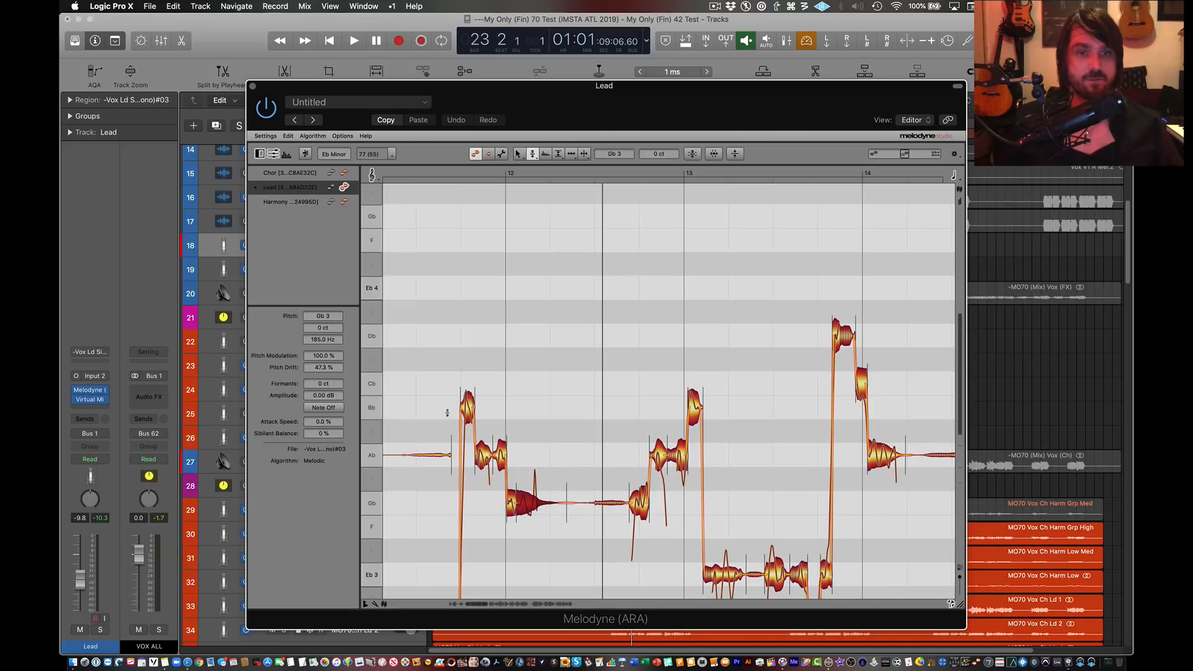
pyautogui.press('space')
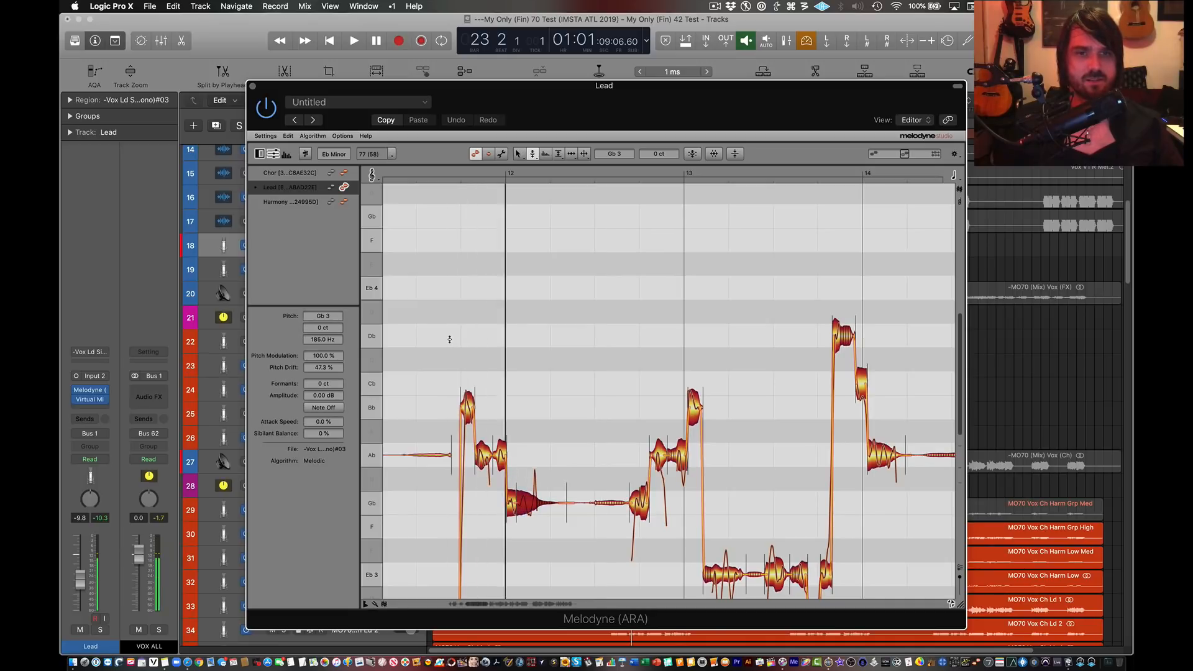
pyautogui.click(540, 443)
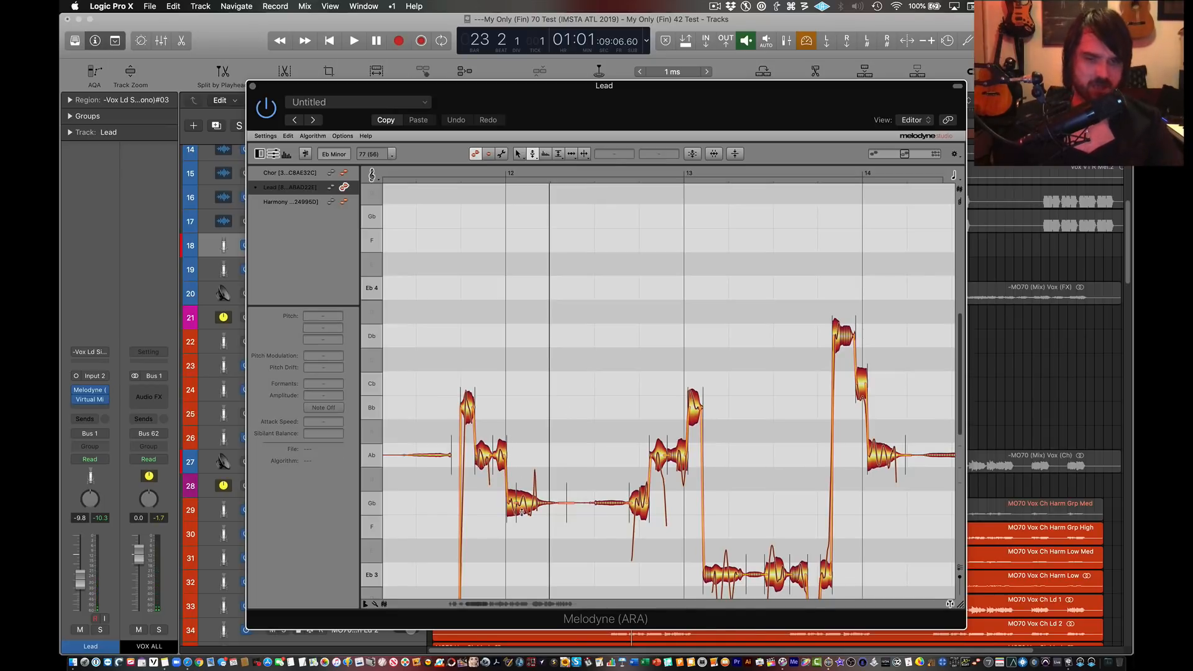
# Step: Select the short first part of the split Gb 3 note at bar 12 and listen to the passage around it
pyautogui.scroll(5, 523, 512)
pyautogui.scroll(1, 516, 499)
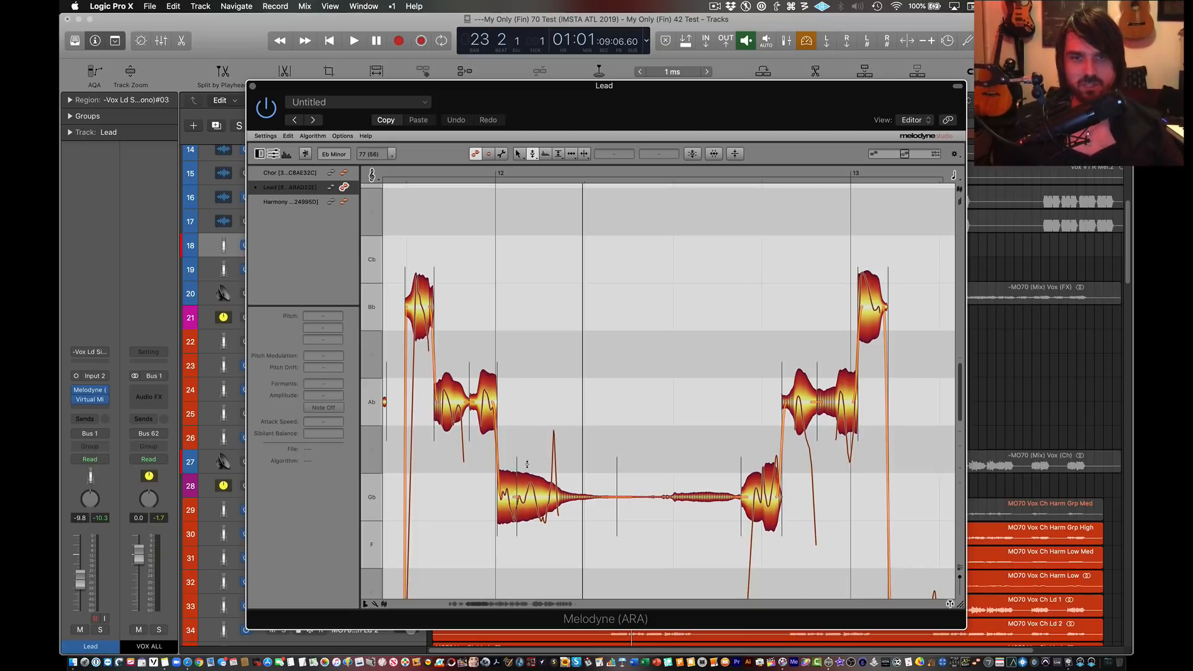
pyautogui.click(500, 491)
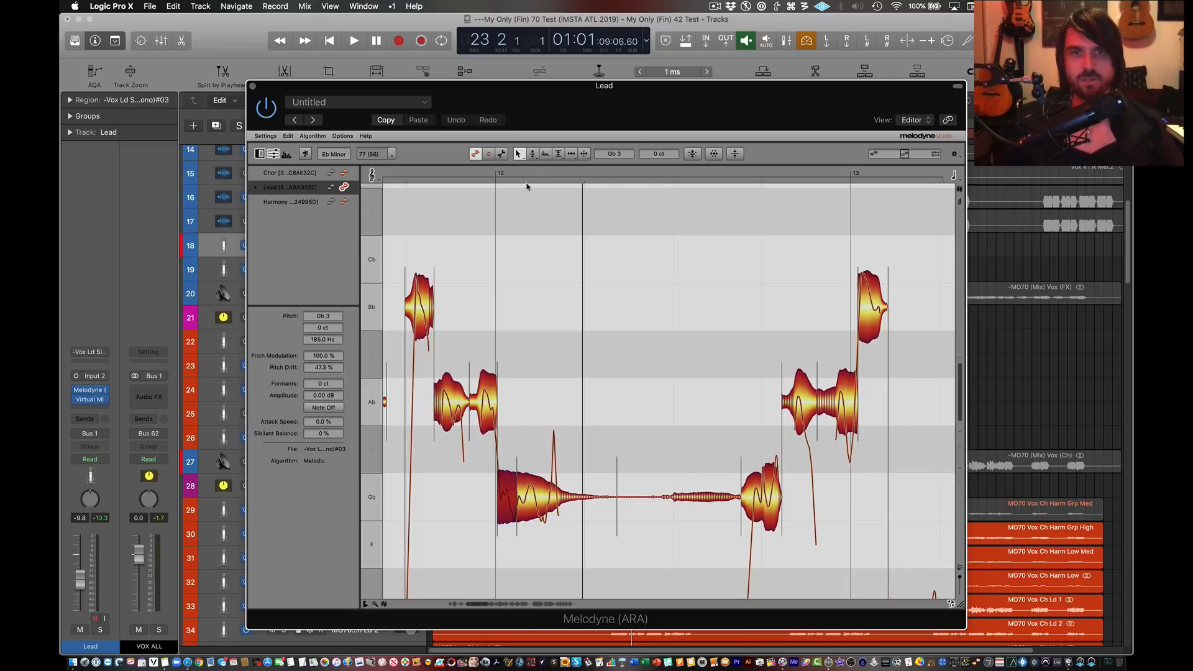
pyautogui.click(533, 154)
pyautogui.click(443, 308)
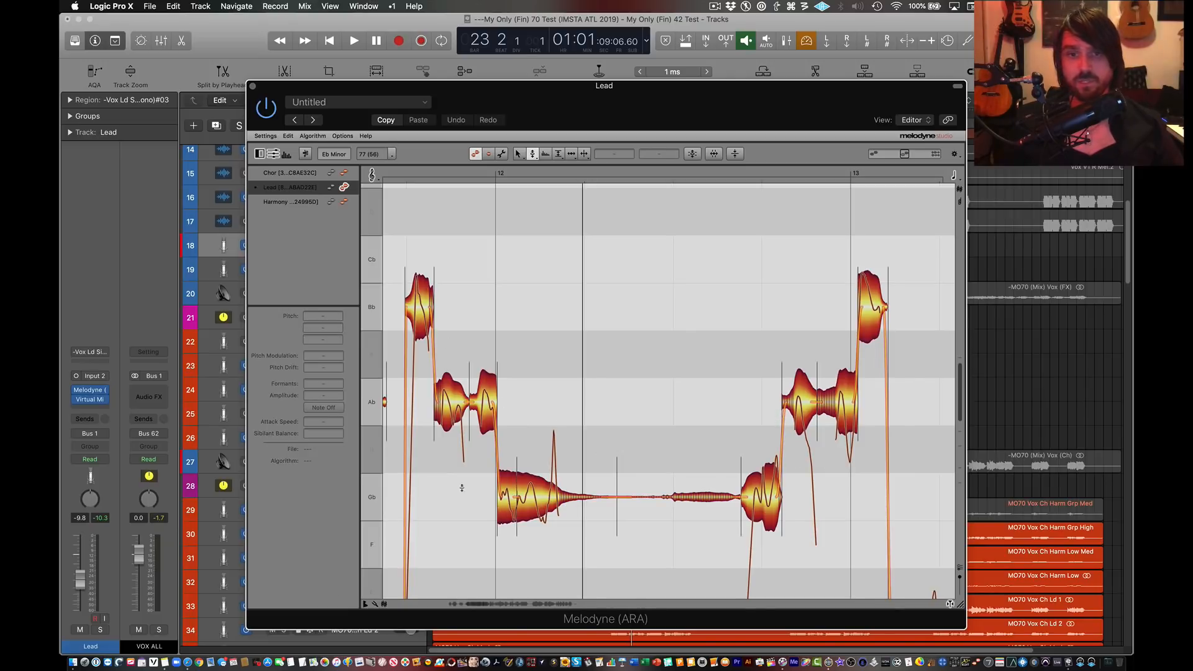
pyautogui.click(518, 478)
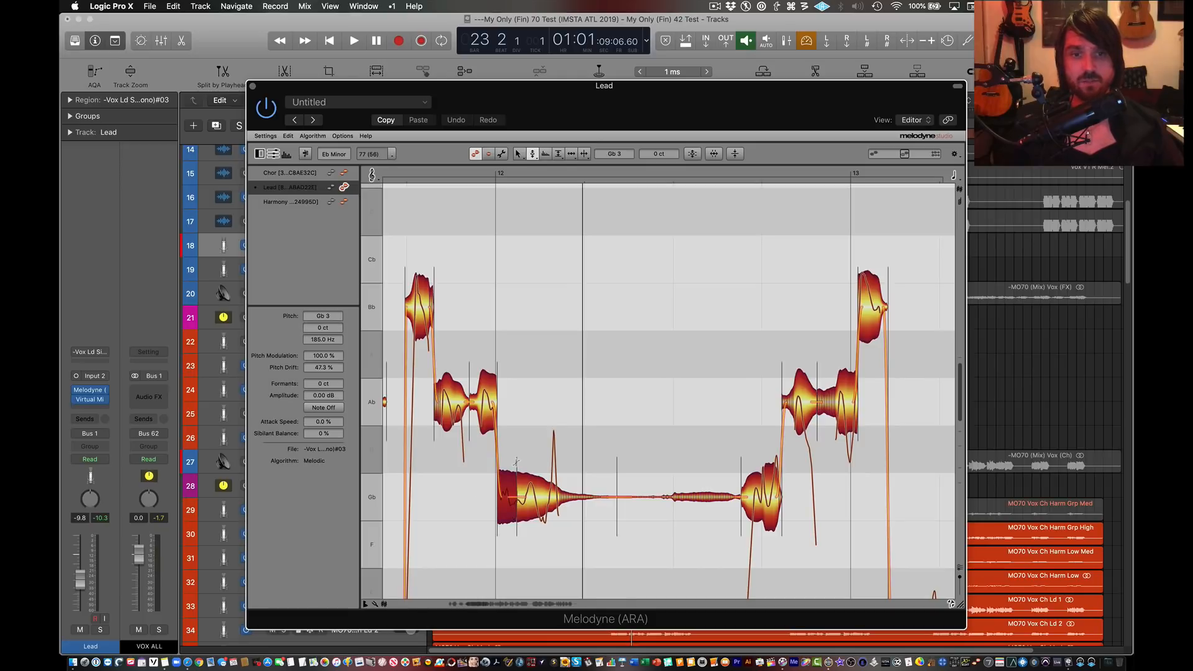
pyautogui.doubleClick(423, 215)
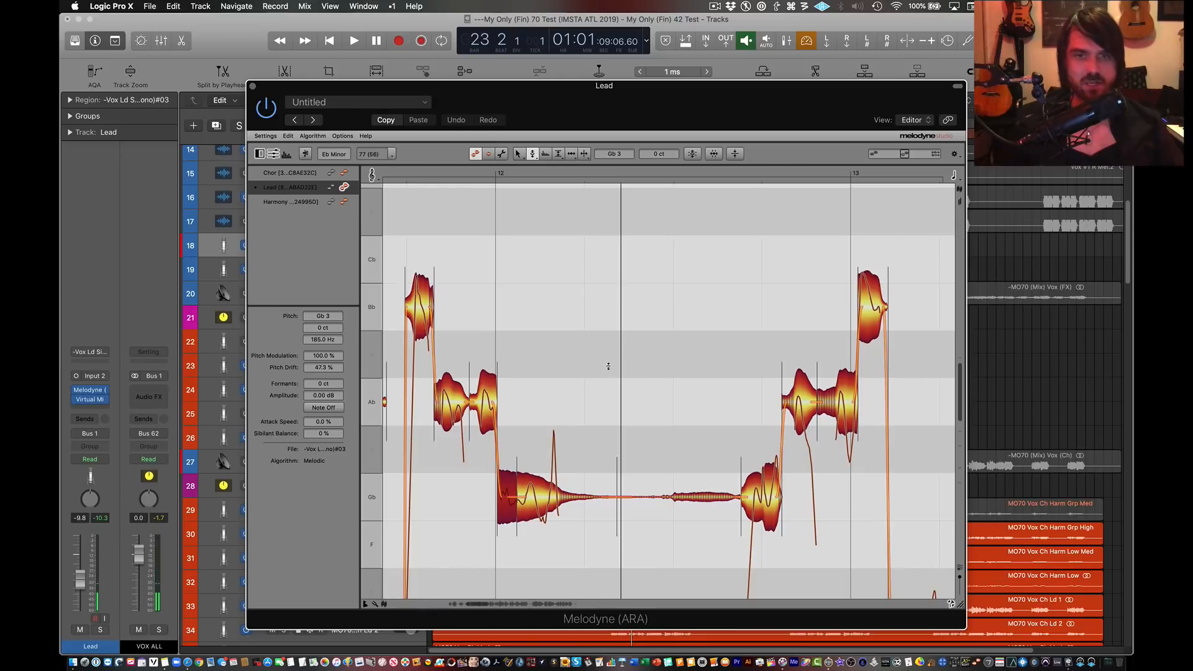
# Step: Look over the Lead notes in bars 13 to 17 and consult the Melodyne order-of-operations list in Notes before returning to Melodyne
pyautogui.scroll(-10, 608, 367)
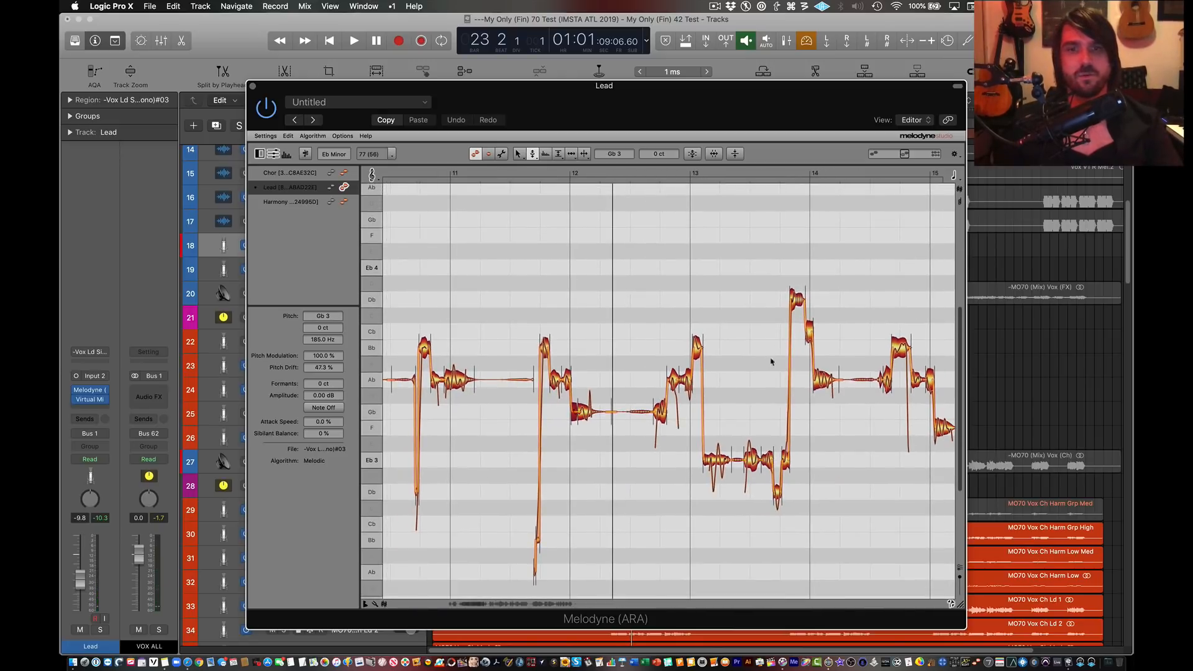
pyautogui.hscroll(8, 701, 284)
pyautogui.scroll(-2, 702, 283)
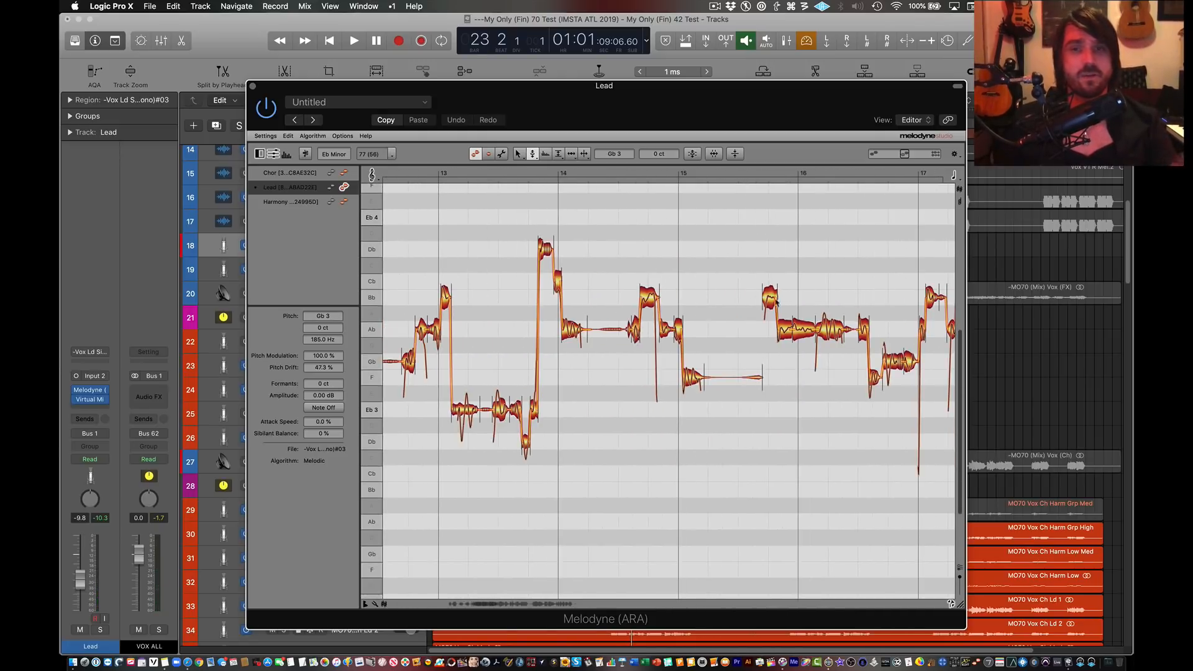
pyautogui.hscroll(4, 802, 298)
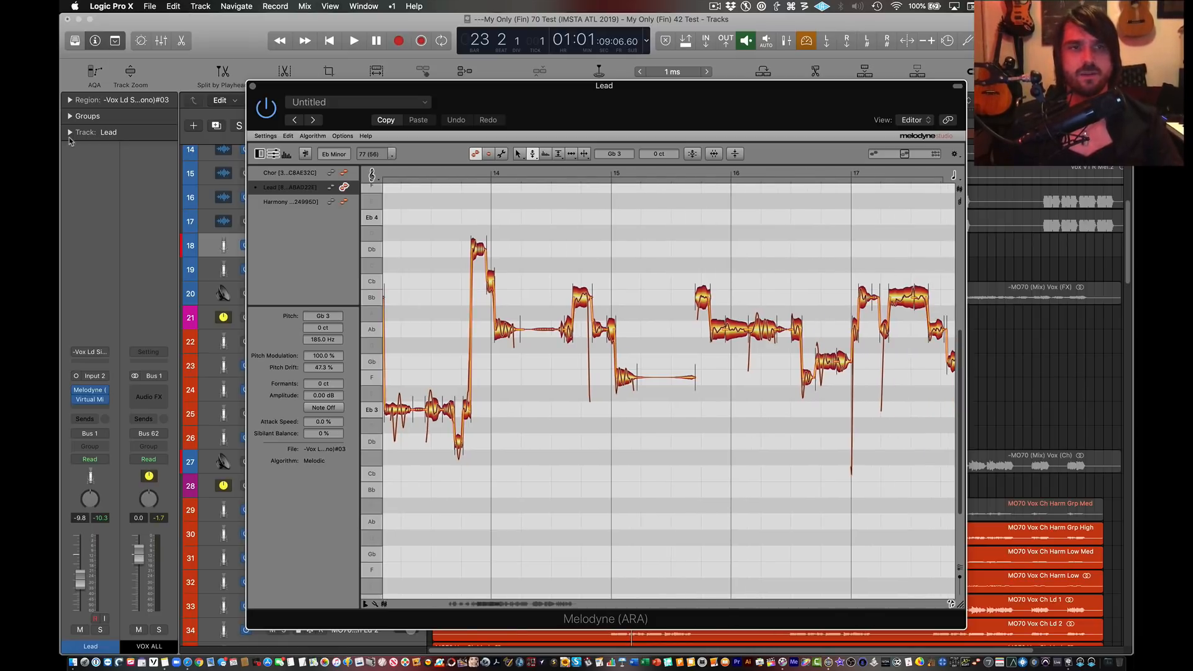
pyautogui.hotkey('ctrl', 'Up')
pyautogui.click(951, 282)
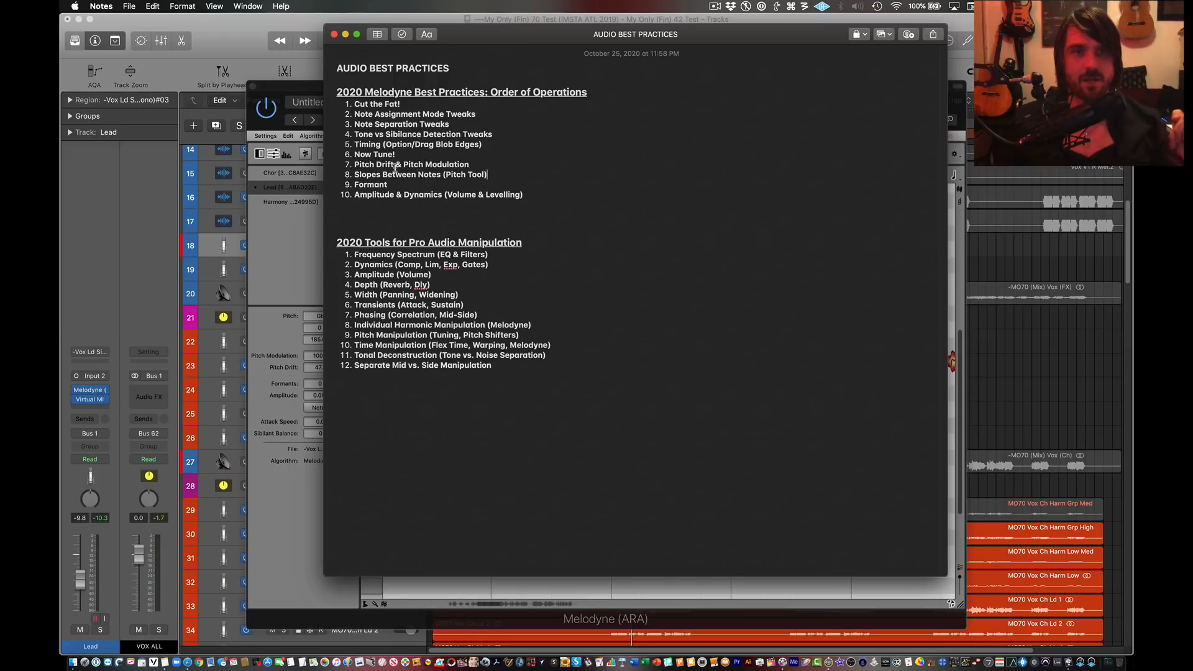
pyautogui.click(528, 593)
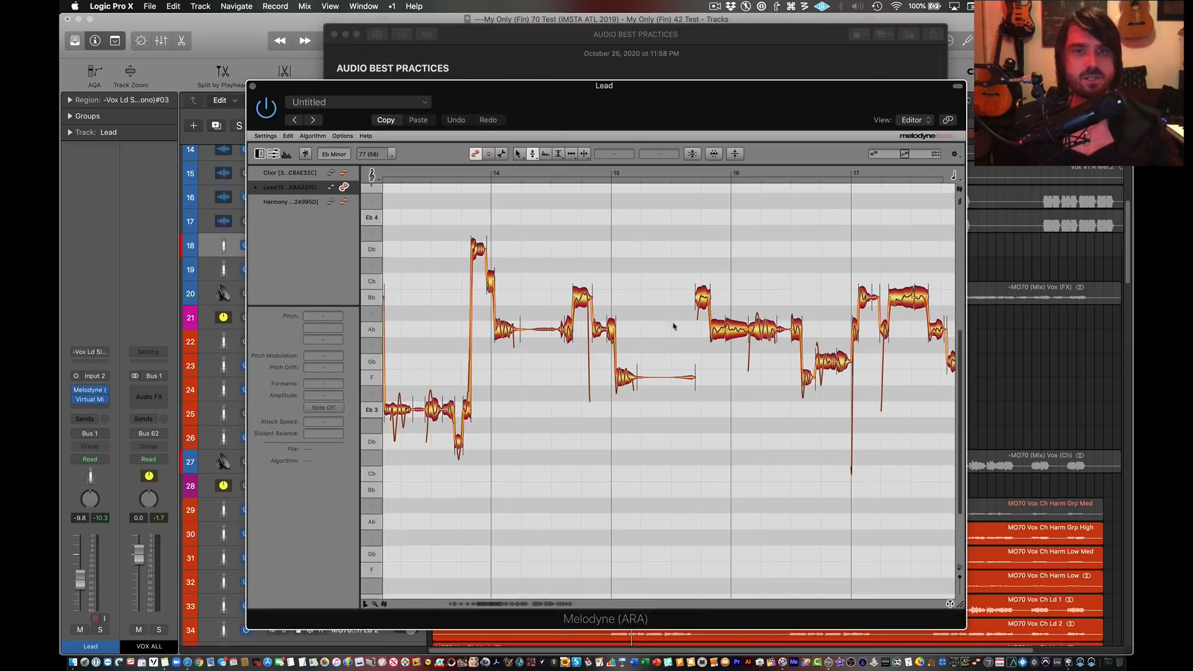
# Step: Try the Pitch Modulation Tool on the Ab 3 note between bars 16 and 17 and undo the change
pyautogui.click(533, 153)
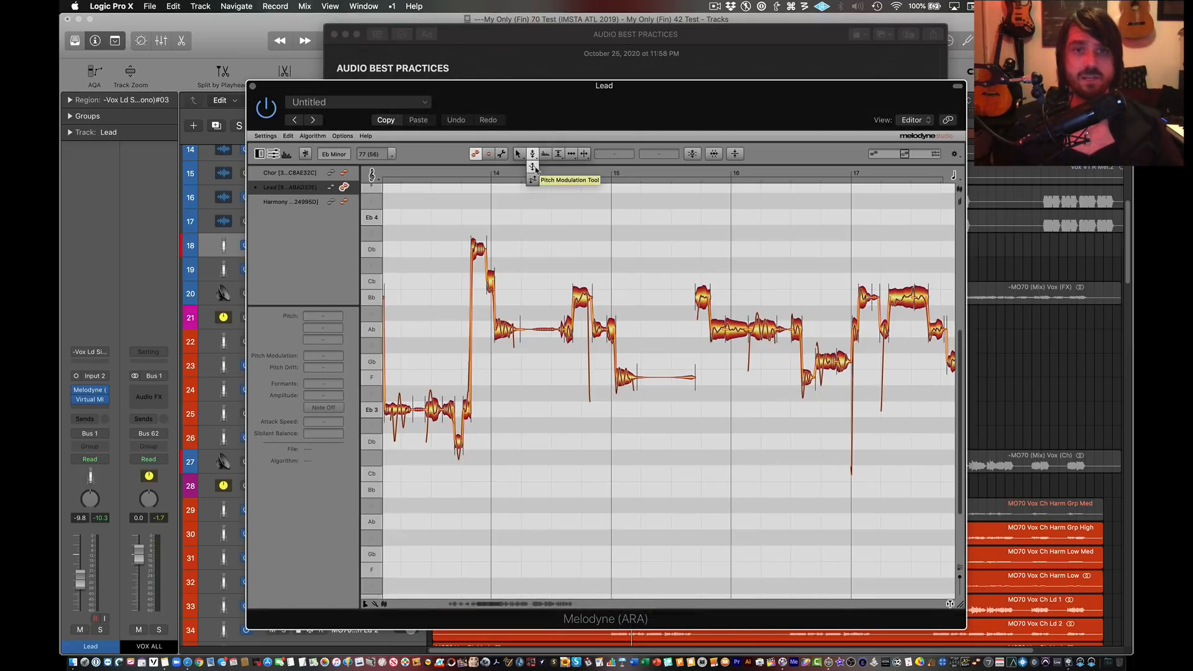
pyautogui.moveTo(762, 326); pyautogui.dragTo(765, 365)
pyautogui.press('super+z')
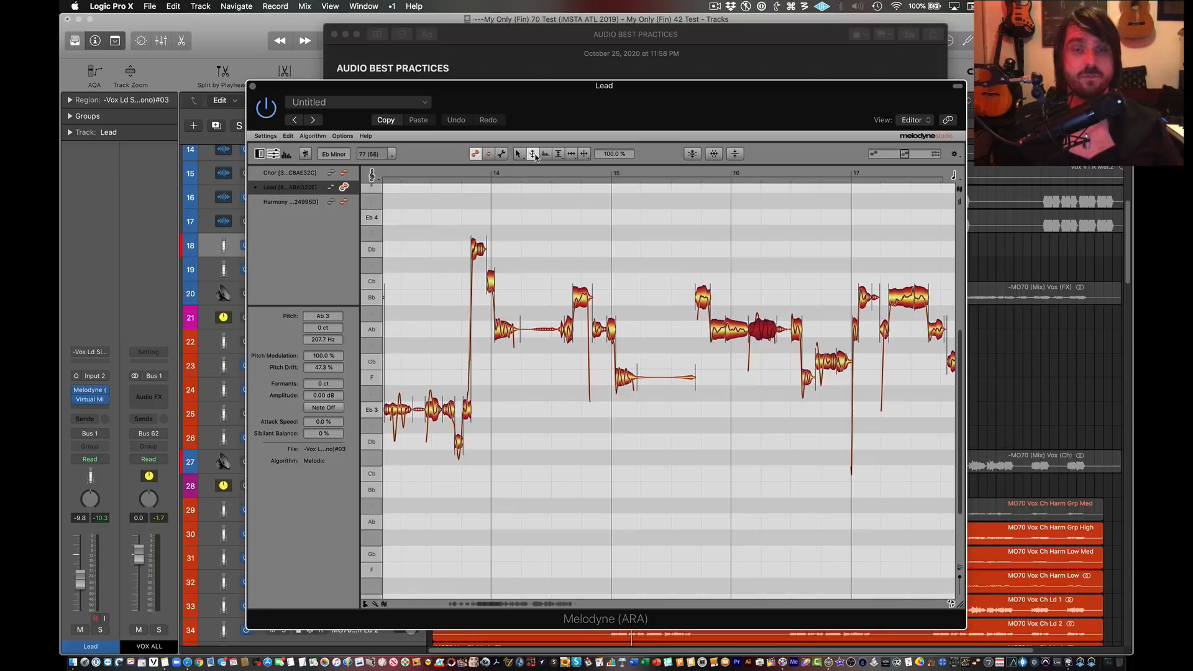
# Step: Set the pitch drift to -9.7 % on the Ab 3 note at bar 16 and -109.7 % on the long Bb 3 note after bar 17
pyautogui.moveTo(534, 155); pyautogui.dragTo(553, 200)
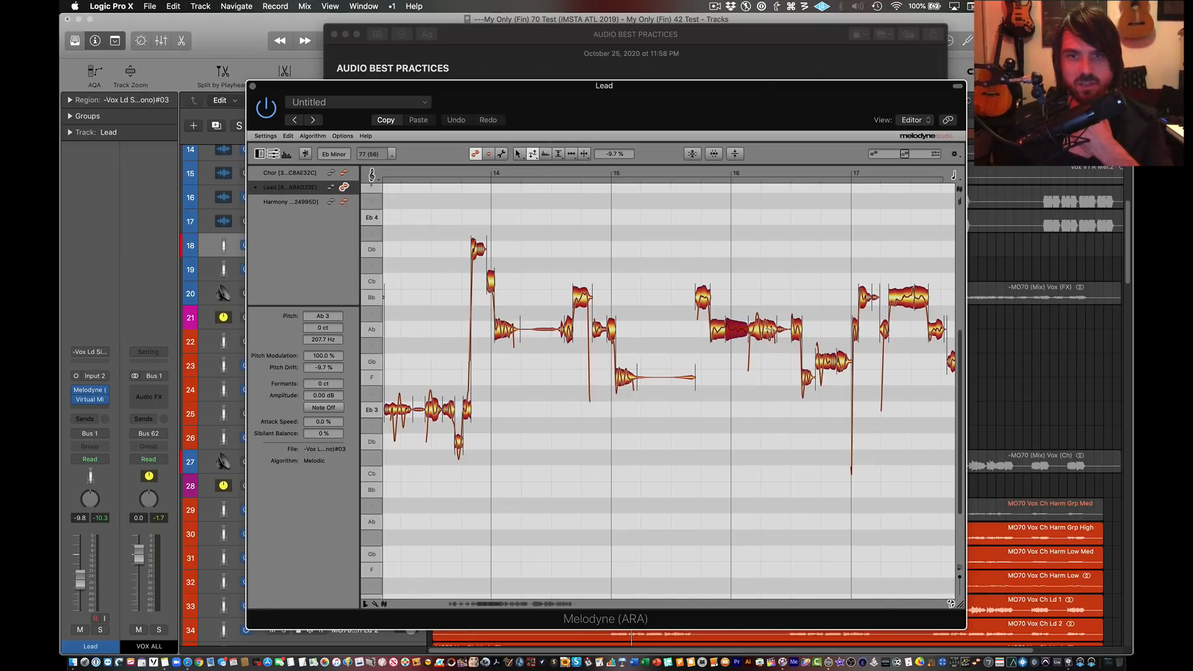
pyautogui.moveTo(898, 296); pyautogui.dragTo(906, 444)
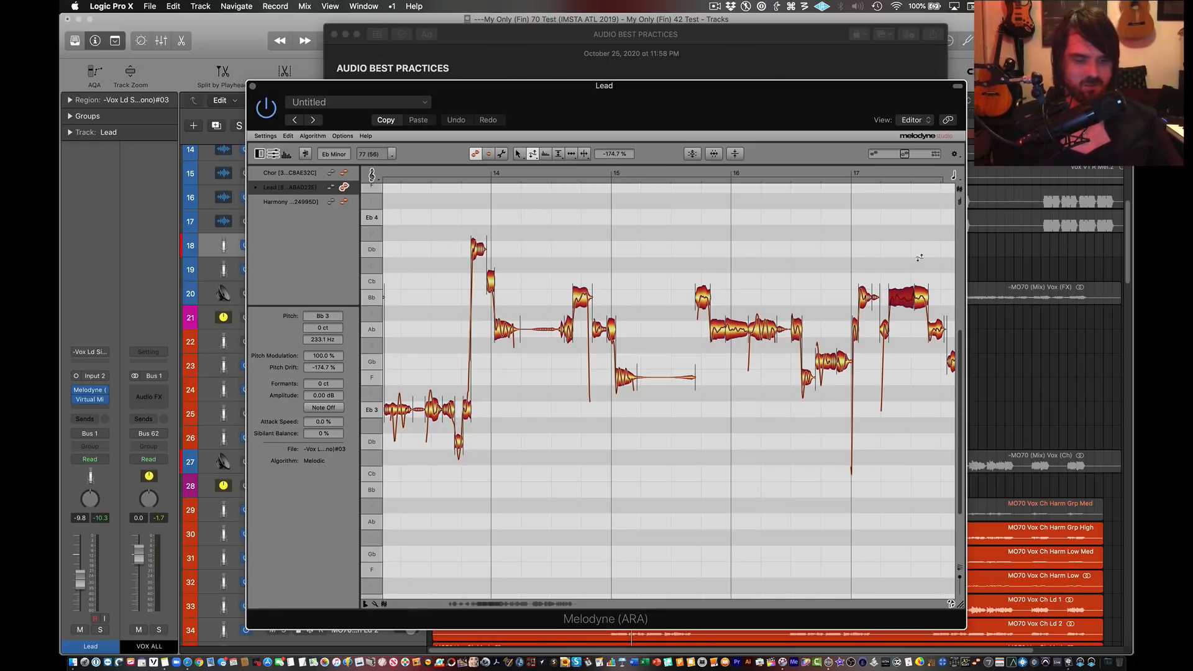
pyautogui.scroll(5, 931, 251)
pyautogui.press('super+z')
pyautogui.moveTo(895, 311); pyautogui.dragTo(890, 387)
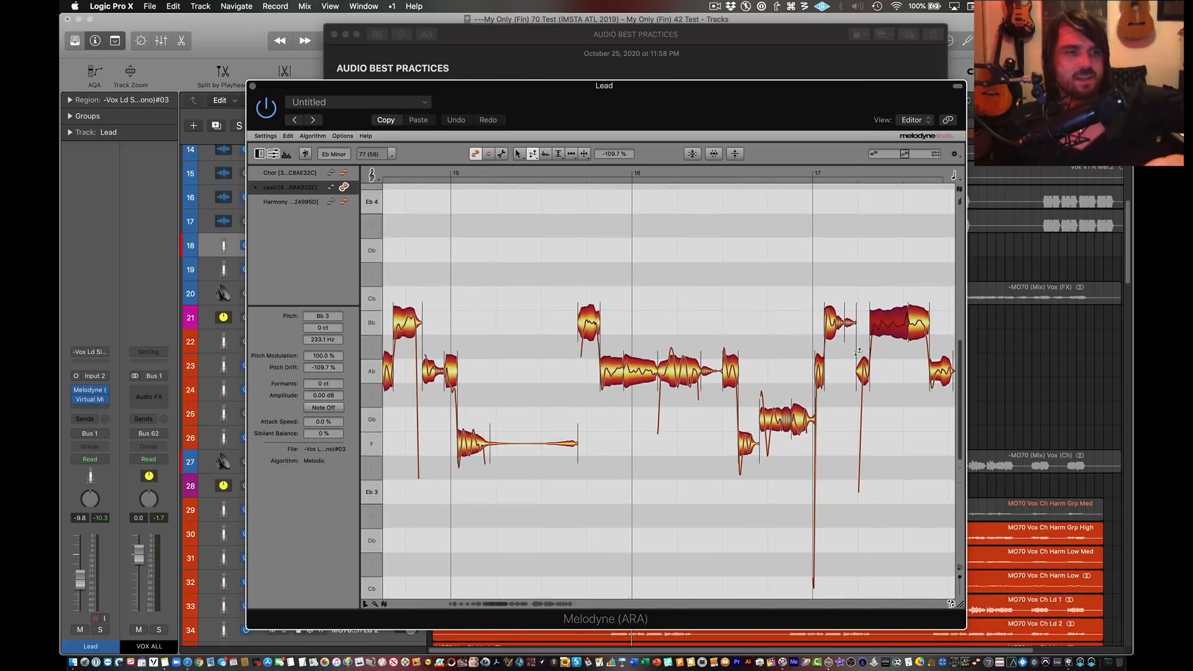
# Step: Listen to the drift-corrected passage around bar 17 and check the next operation in the Notes list before returning to Melodyne
pyautogui.click(829, 238)
pyautogui.press('super+shift+z')
pyautogui.press('space')
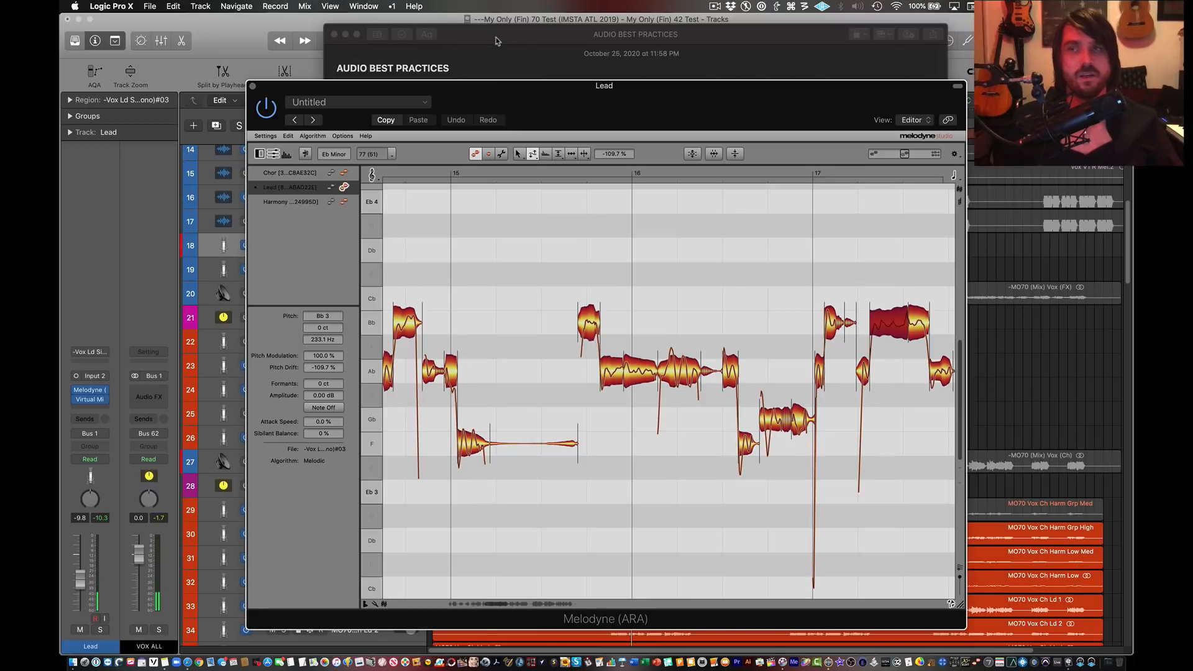
pyautogui.press('super+Tab')
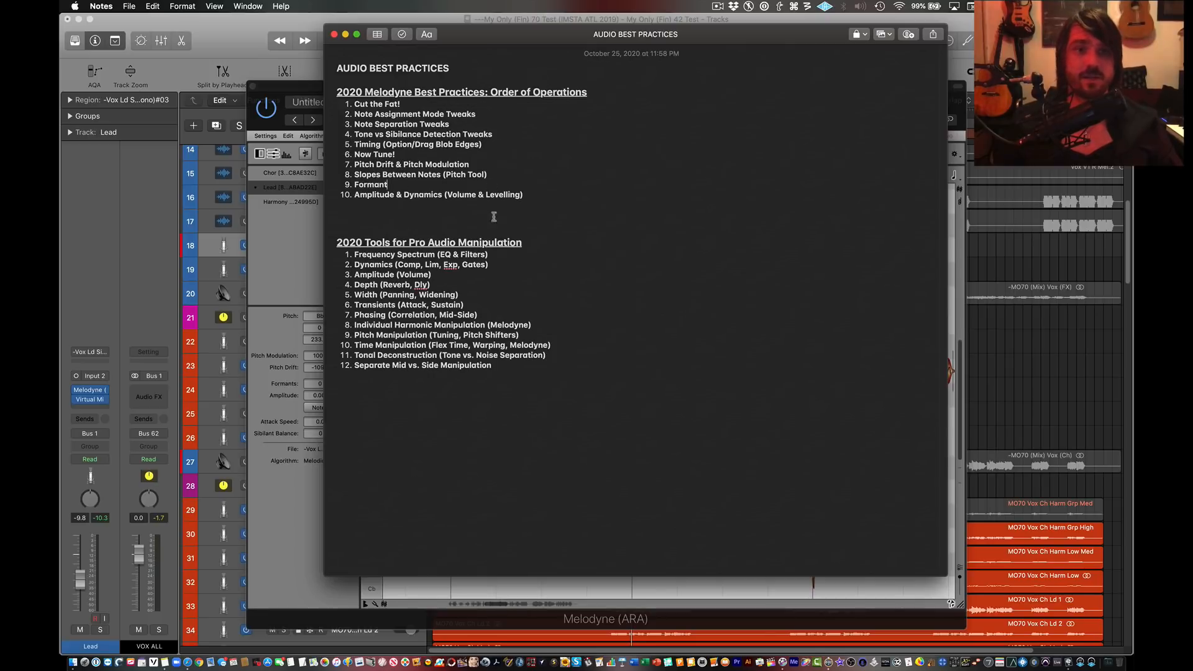
pyautogui.click(613, 588)
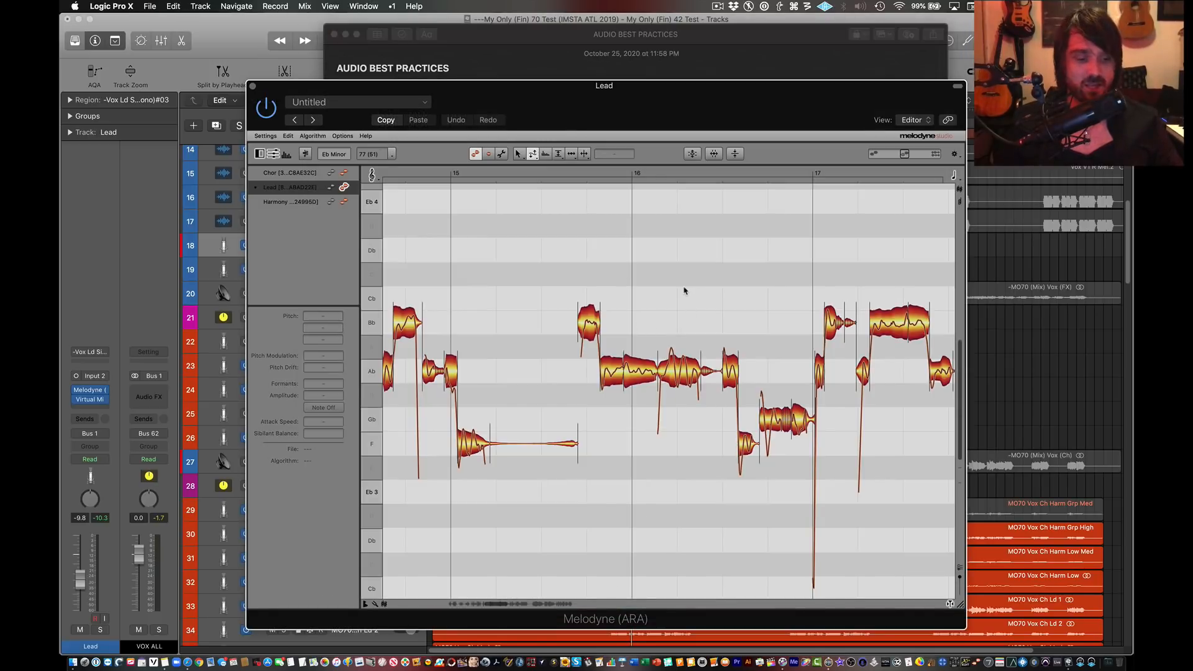
# Step: Adjust the pitch transition from the Bb 3 note to the Ab 3 note just before bar 16 with the Pitch Tool and play it
pyautogui.click(532, 154)
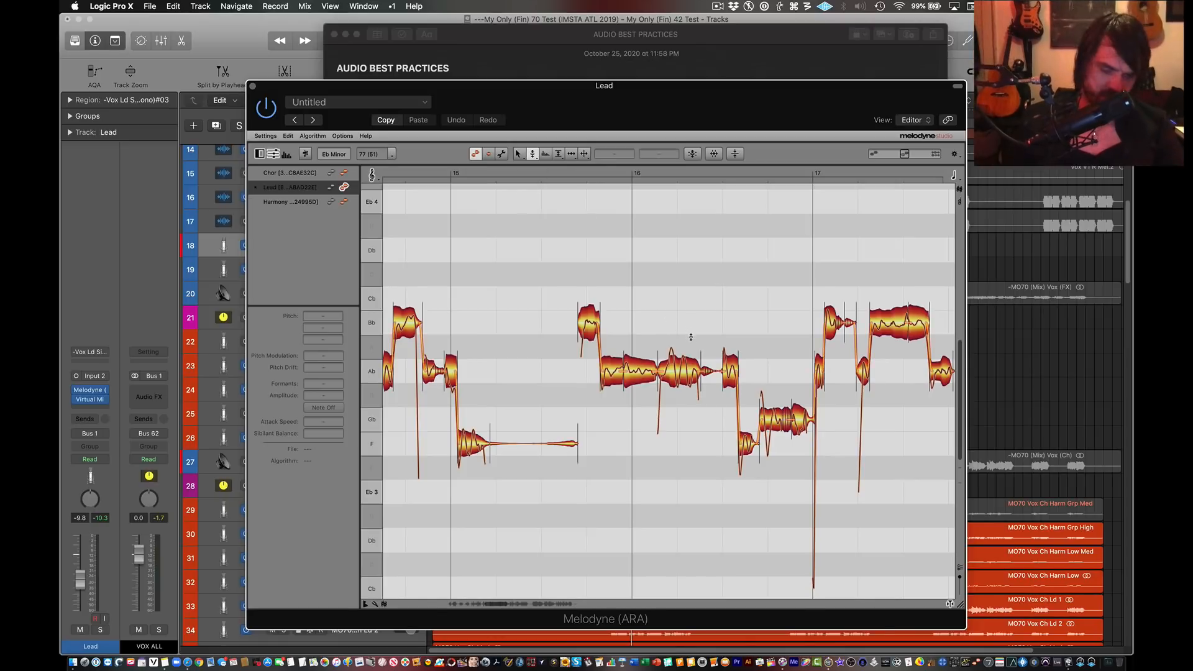
pyautogui.scroll(5, 477, 344)
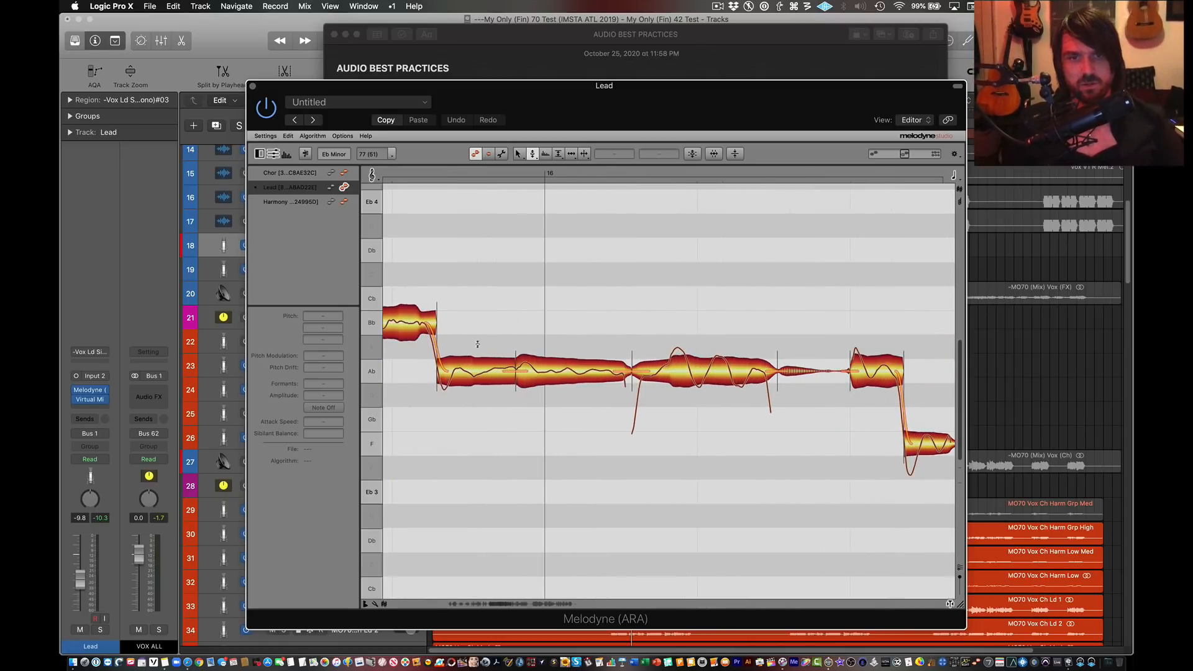
pyautogui.click(420, 328)
pyautogui.moveTo(425, 376); pyautogui.dragTo(423, 406)
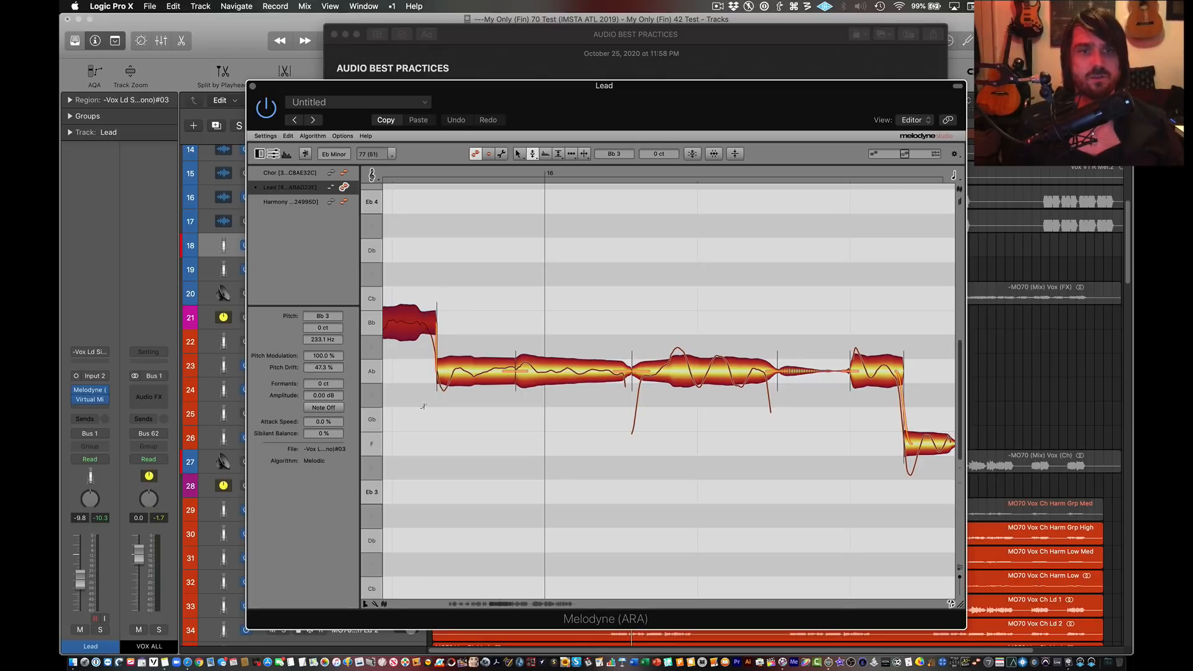
pyautogui.hscroll(-5, 501, 271)
pyautogui.press('space')
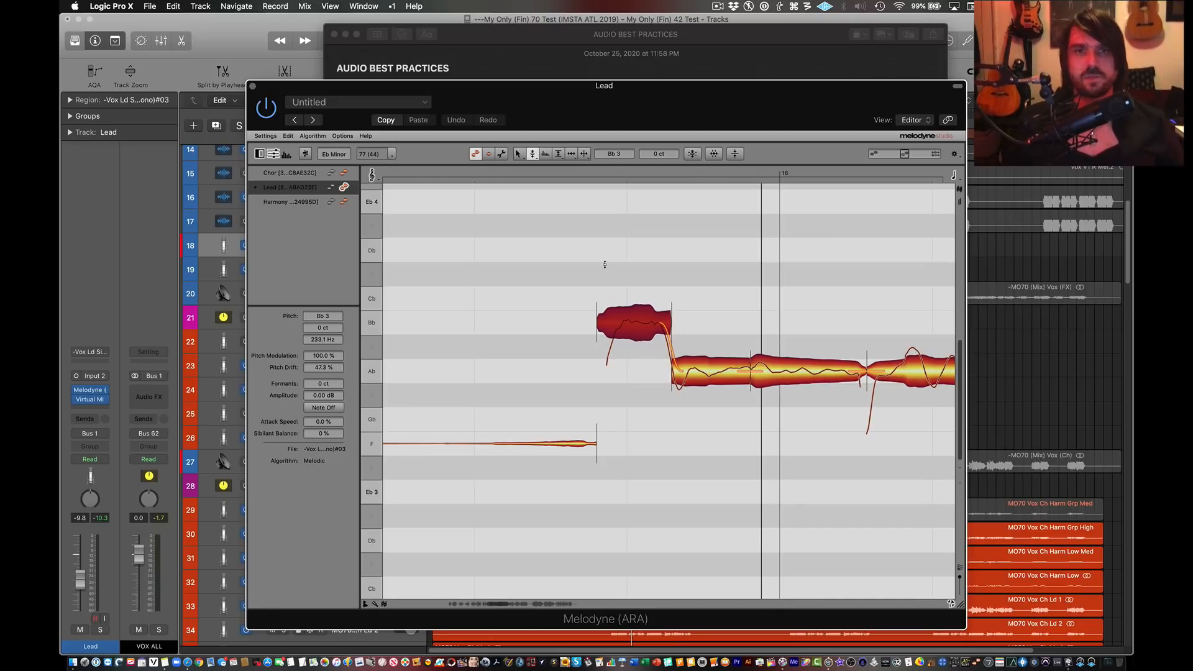
# Step: Look up the formant stage in the Notes order-of-operations list and return to the Melodyne editor
pyautogui.hotkey('ctrl', 'Up')
pyautogui.click(972, 209)
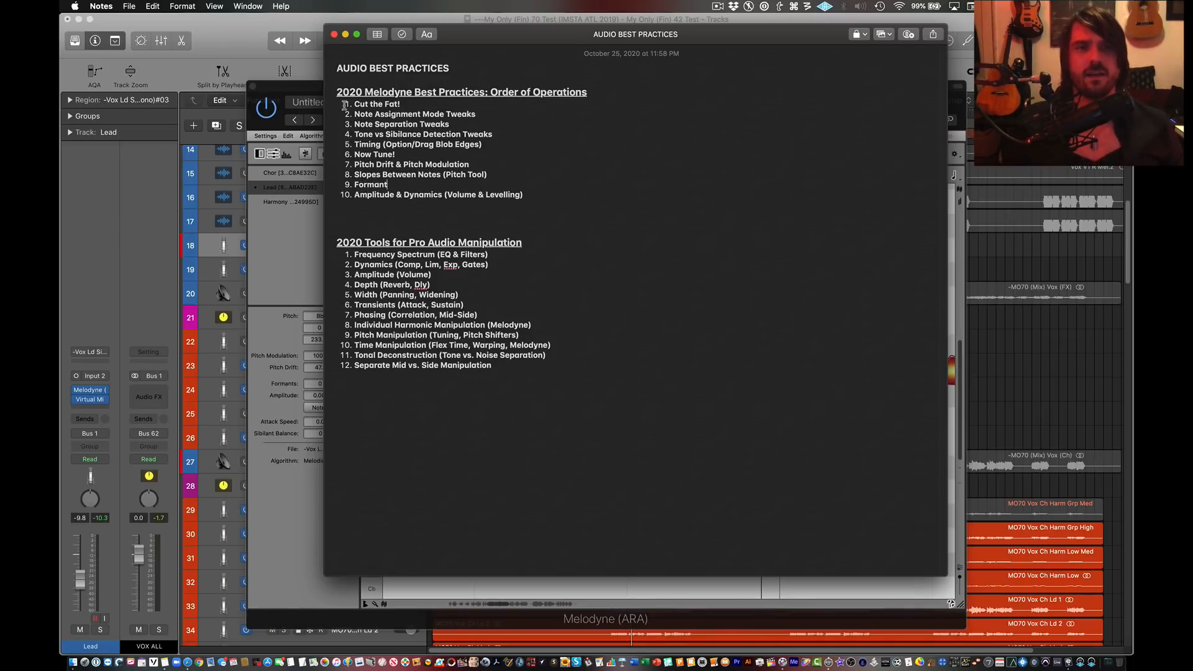
pyautogui.click(306, 96)
# Step: Try a +525 ct formant shift on all Lead notes during playback with the Formant Tool and return the formants to 0 ct
pyautogui.click(546, 153)
pyautogui.click(641, 296)
pyautogui.moveTo(629, 214); pyautogui.dragTo(612, 222)
pyautogui.click(576, 259)
pyautogui.press('super+a')
pyautogui.press('space')
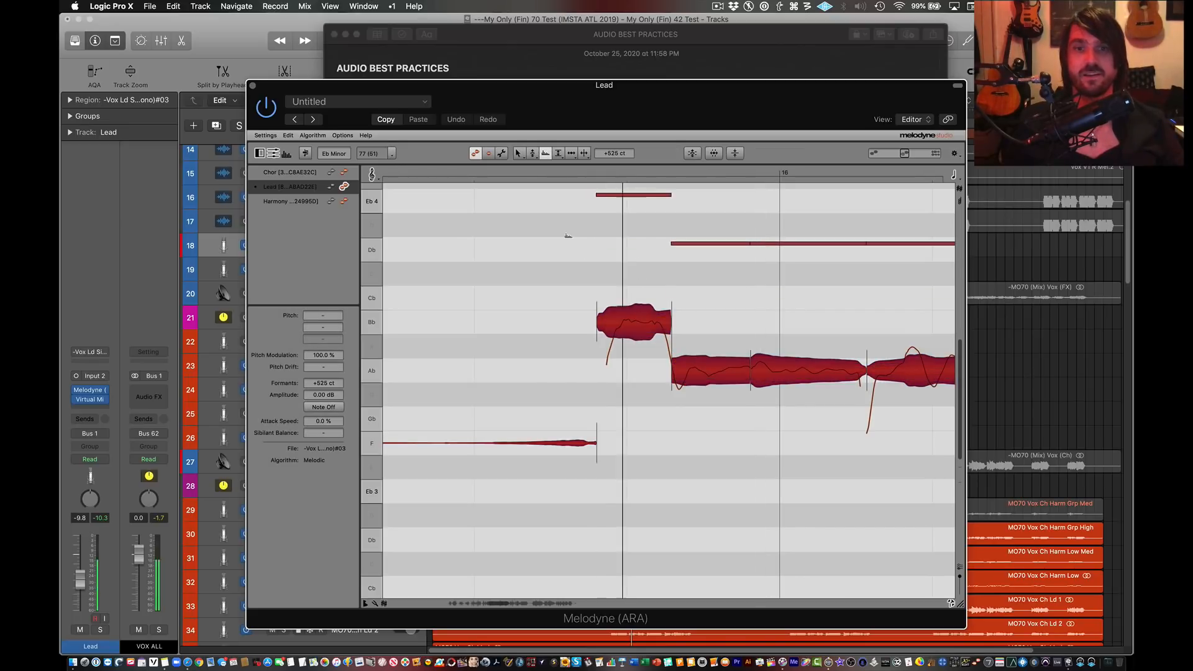
pyautogui.moveTo(575, 269); pyautogui.dragTo(651, 493)
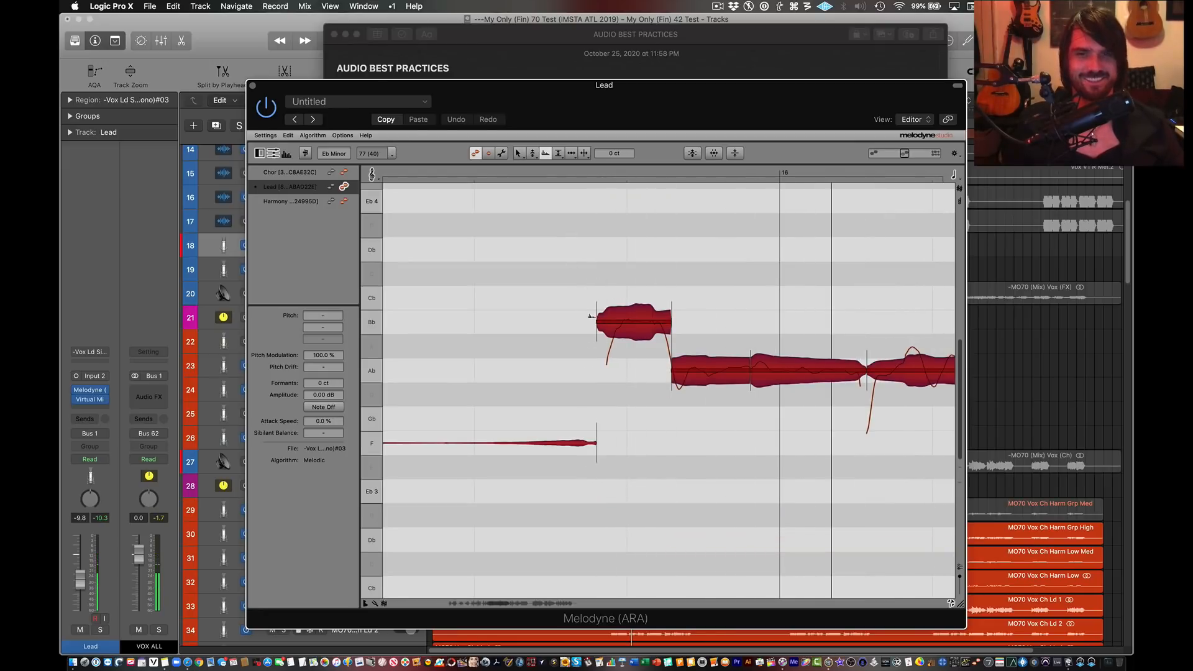
pyautogui.click(565, 292)
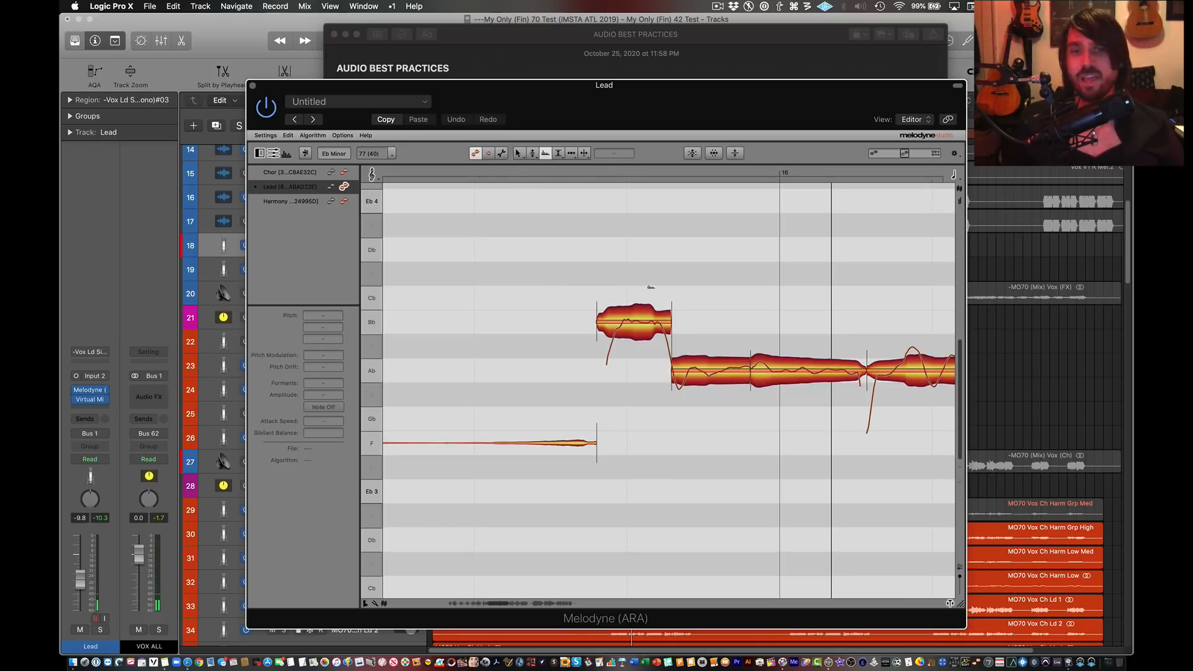
# Step: Try raising the formant of the Bb 3 note just before bar 16, undo it, and try lowering it to -65 ct
pyautogui.moveTo(646, 314); pyautogui.dragTo(625, 203)
pyautogui.press('super+z')
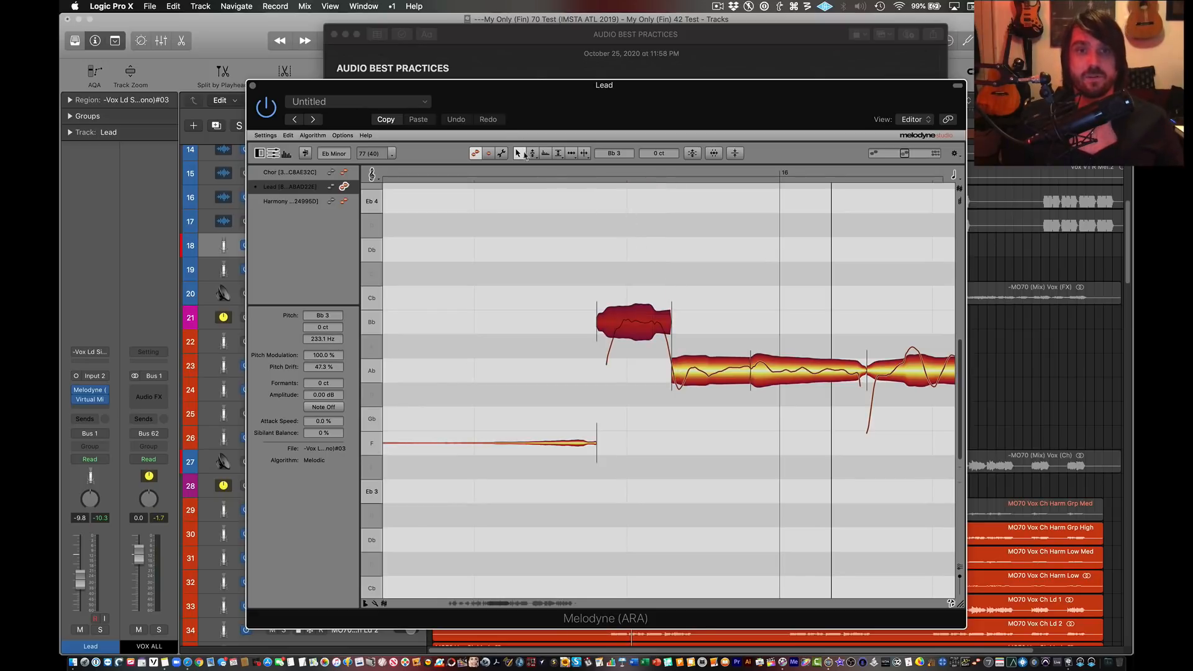
pyautogui.click(508, 64)
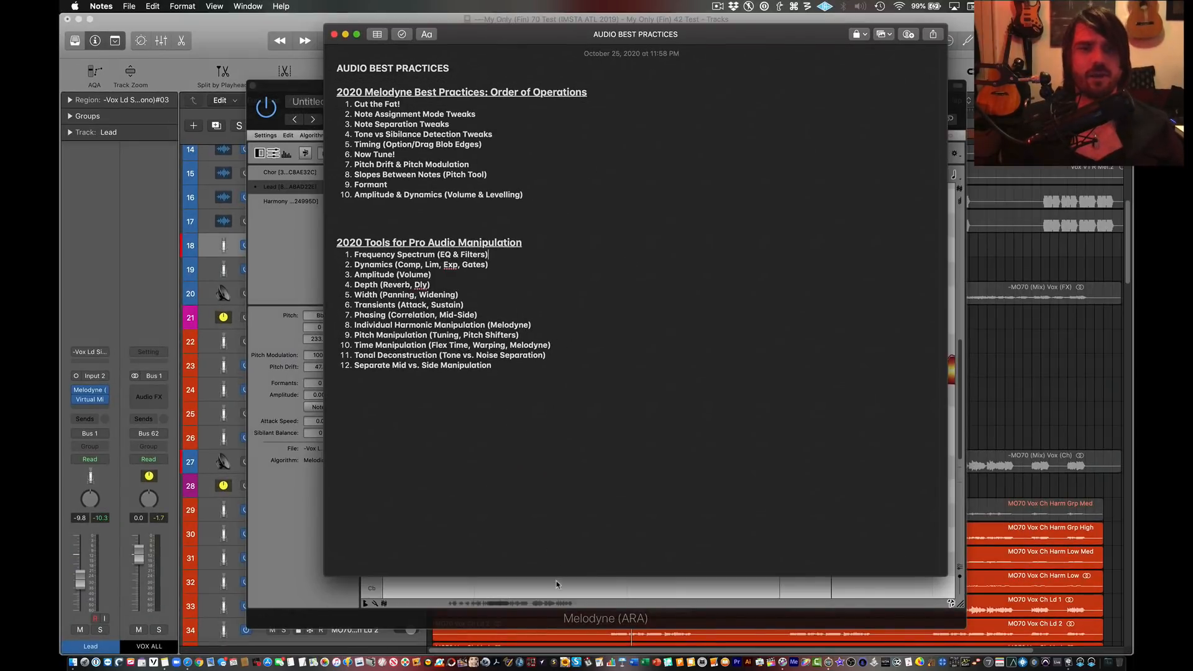
pyautogui.click(554, 589)
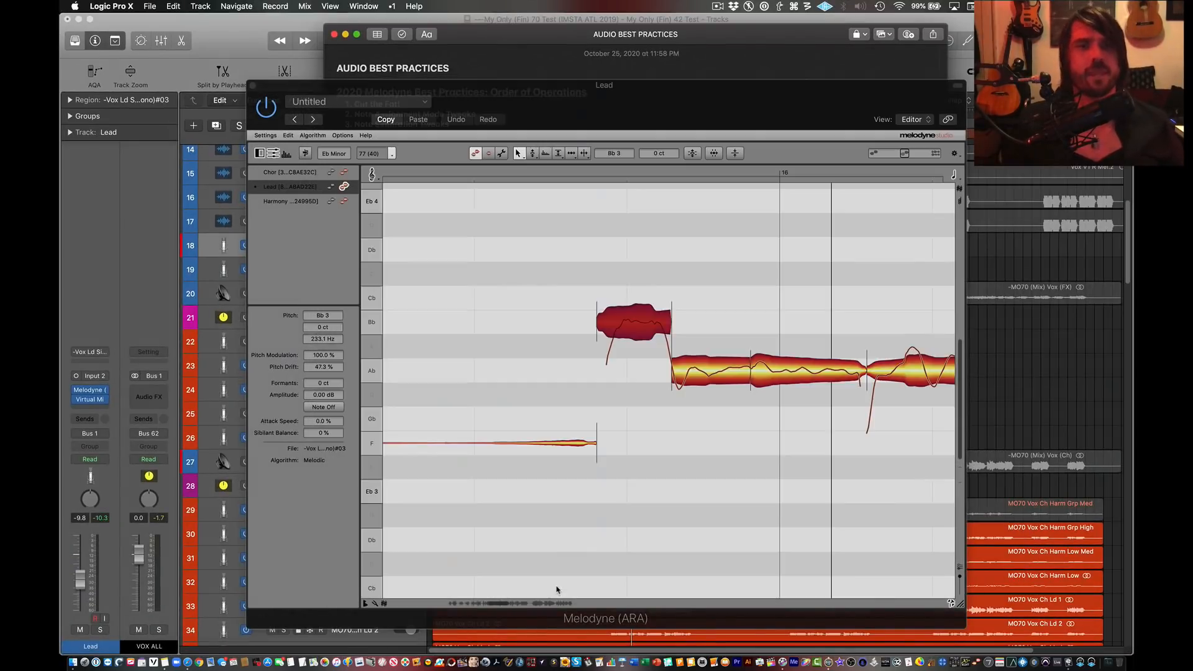
pyautogui.click(545, 154)
pyautogui.click(624, 326)
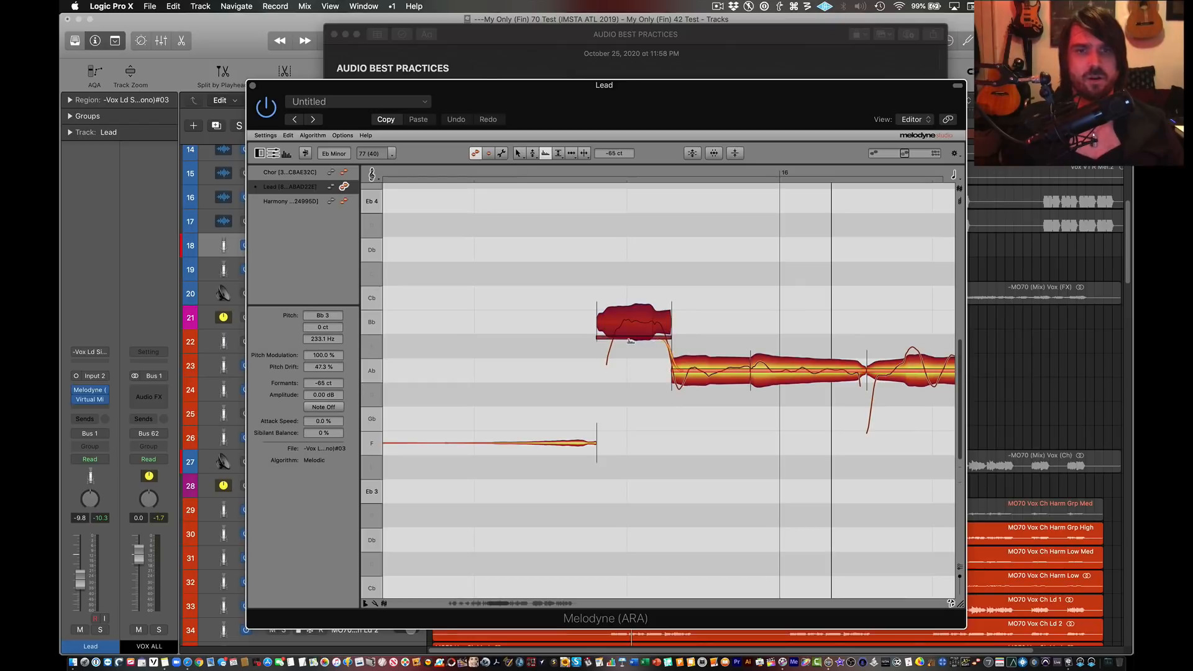
pyautogui.click(533, 155)
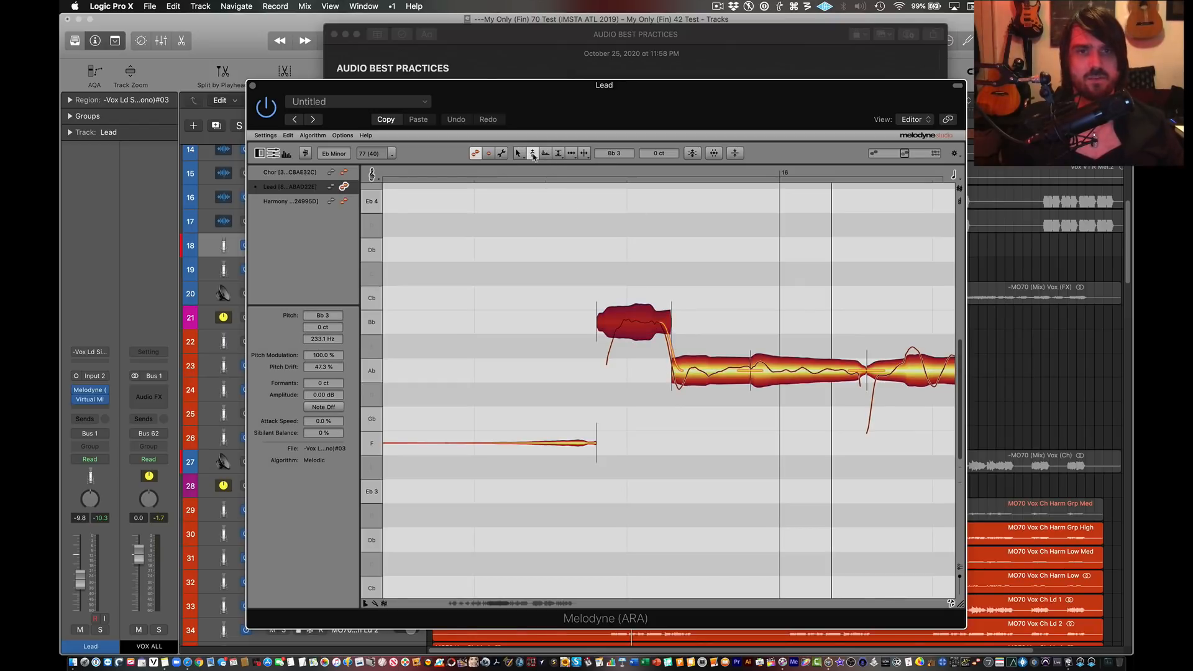
# Step: With the Amplitude Tool, try +13.68 dB on the long Bb 3 note after bar 17 of the Lead, then settle on +2.40 dB
pyautogui.click(560, 154)
pyautogui.click(690, 254)
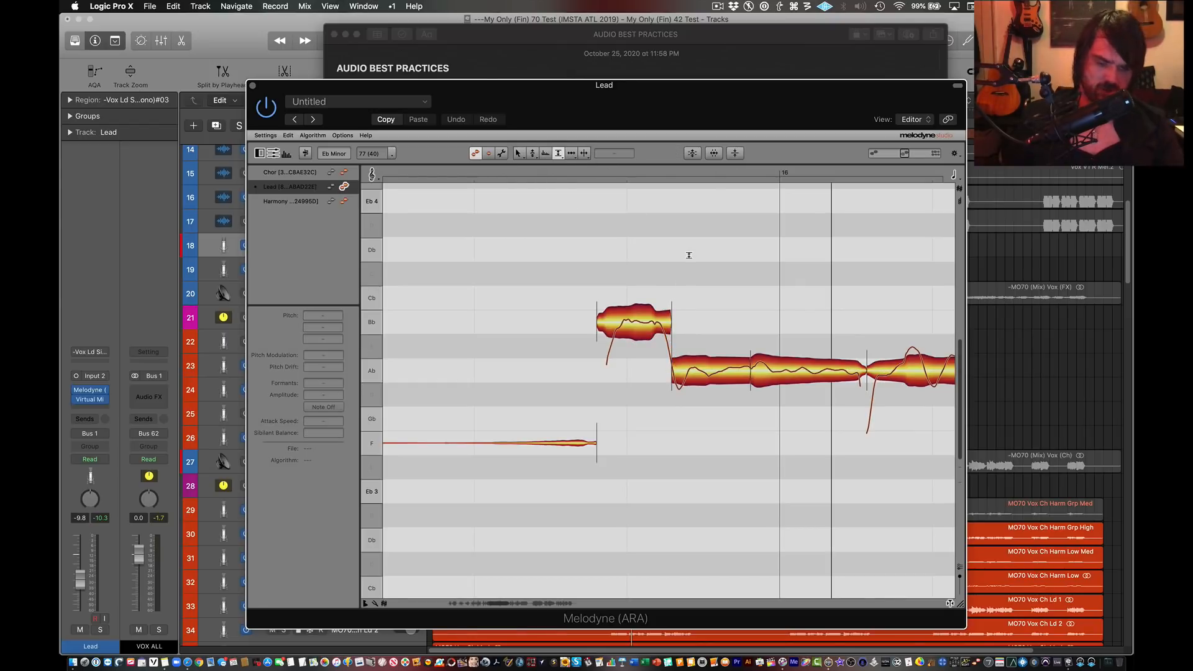
pyautogui.scroll(-5, 689, 252)
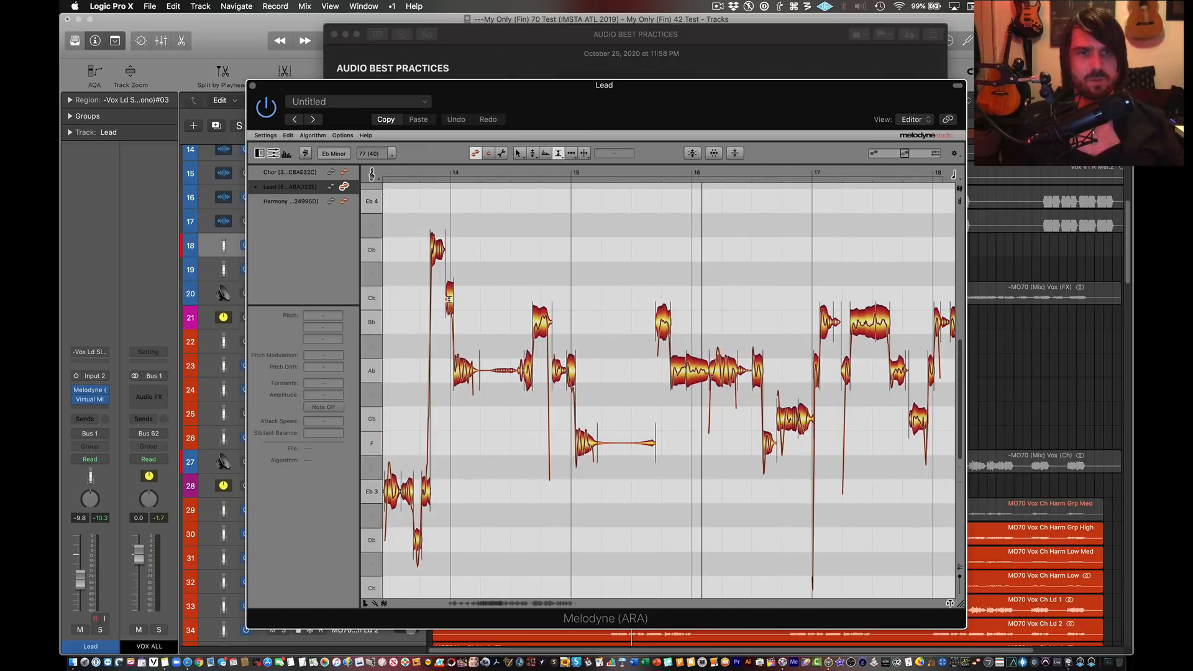
pyautogui.click(450, 304)
pyautogui.click(646, 385)
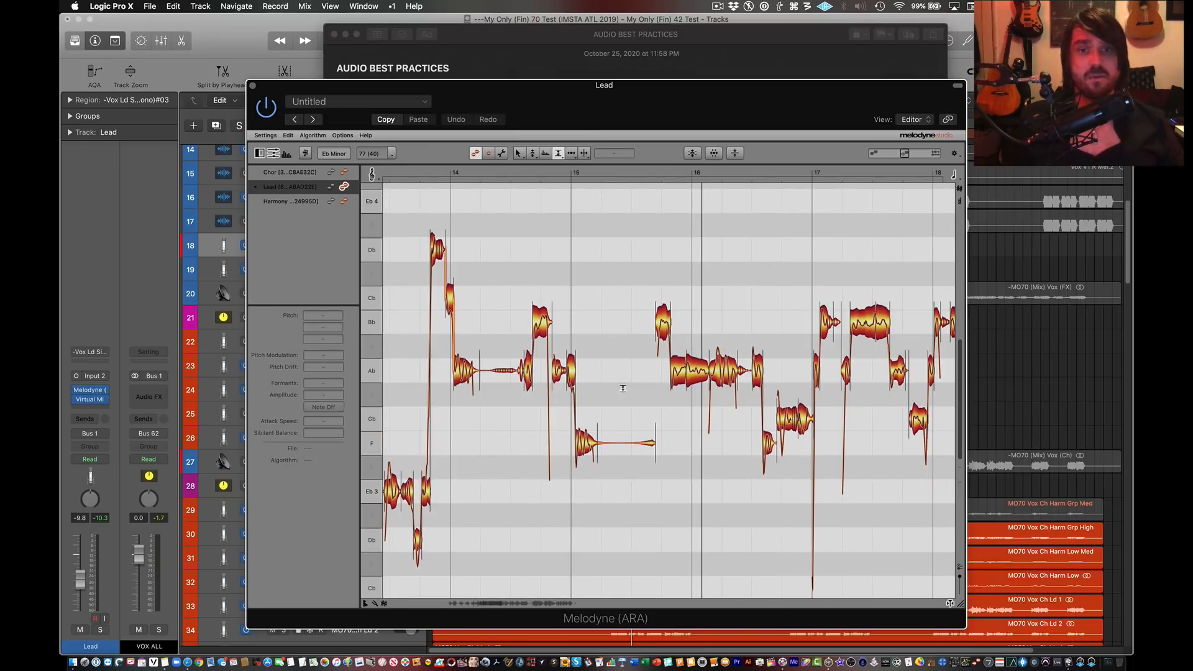
pyautogui.click(573, 370)
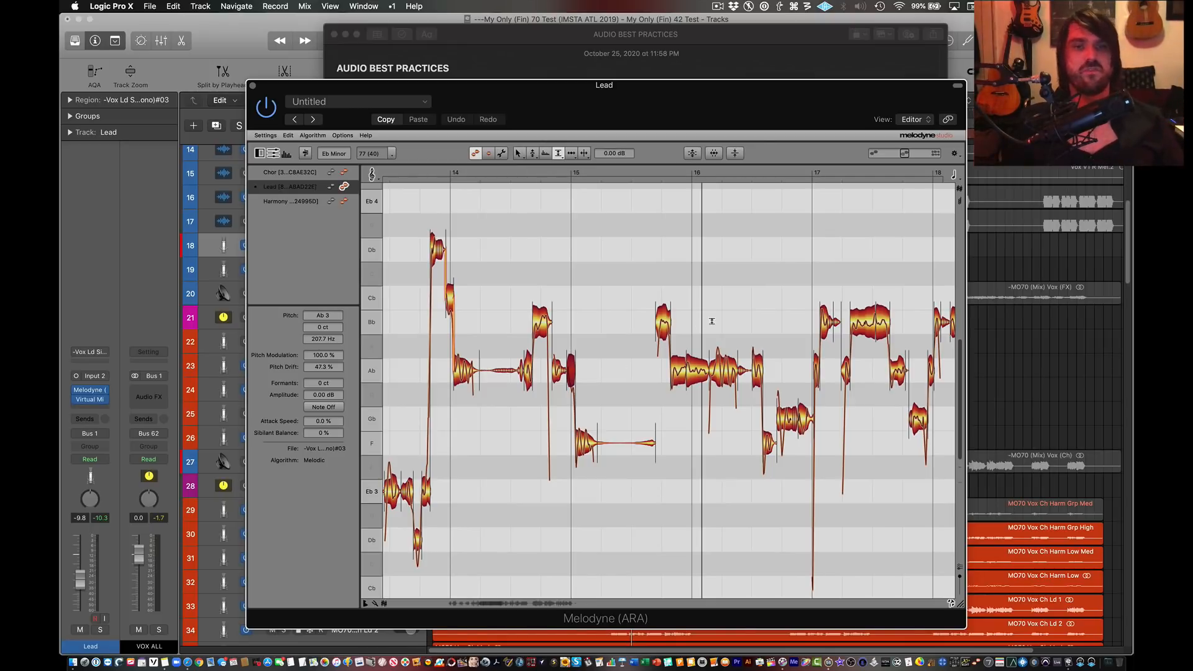
pyautogui.hscroll(2, 712, 323)
pyautogui.moveTo(844, 318); pyautogui.dragTo(844, 255)
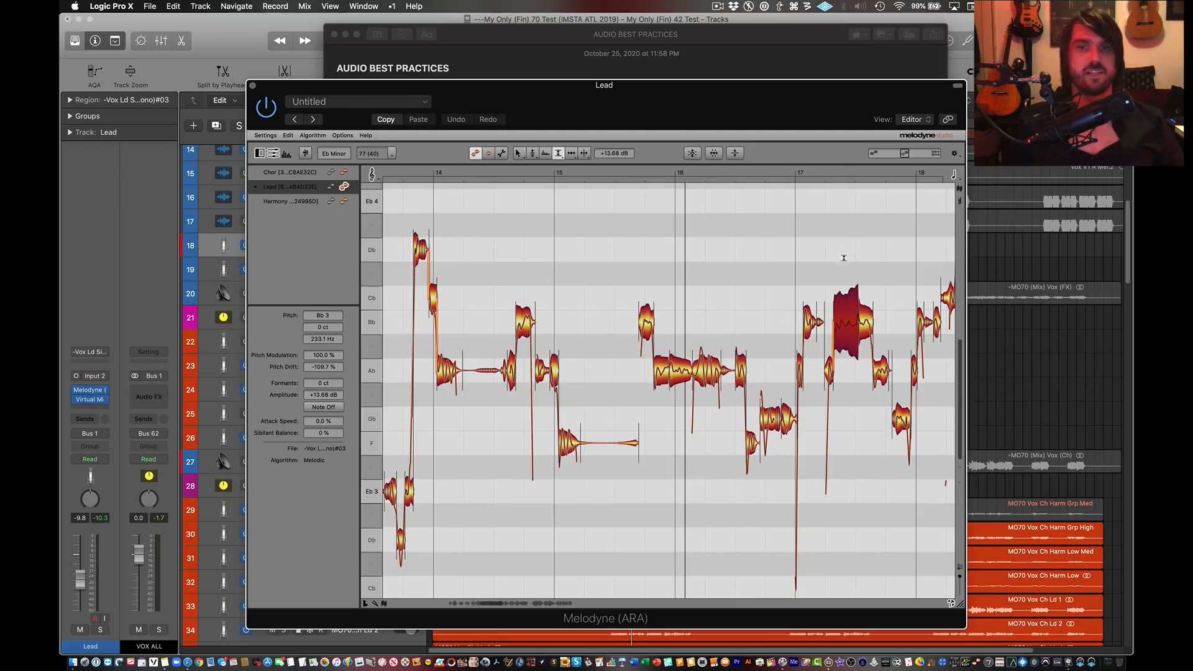
pyautogui.hscroll(10, 845, 356)
pyautogui.moveTo(694, 320); pyautogui.dragTo(709, 374)
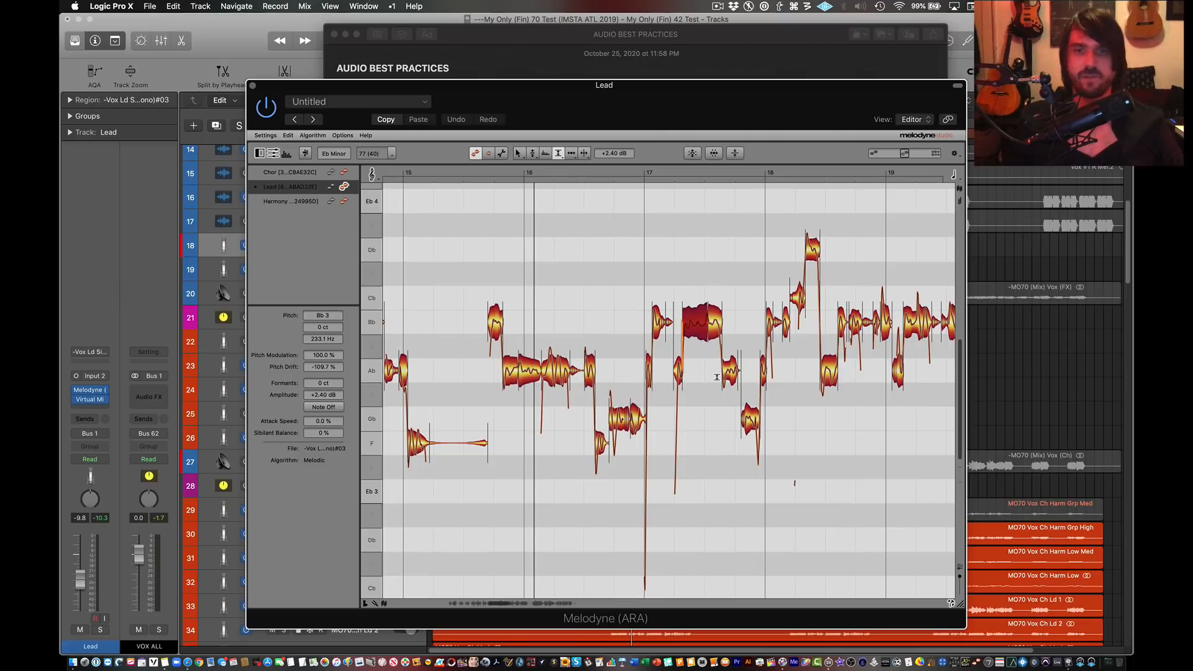
# Step: Switch note editing from the Lead to the Harmony track around bars 23 to 26, with the Lead notes shown as reference
pyautogui.hscroll(10, 717, 377)
pyautogui.hscroll(3, 642, 316)
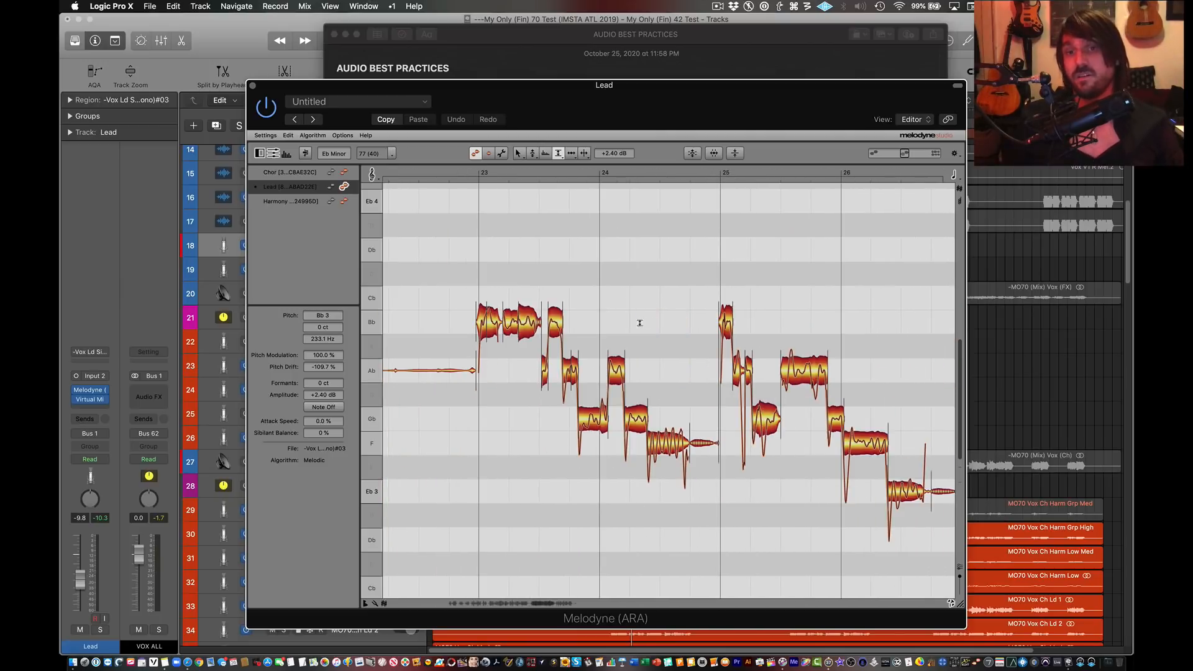
pyautogui.click(707, 246)
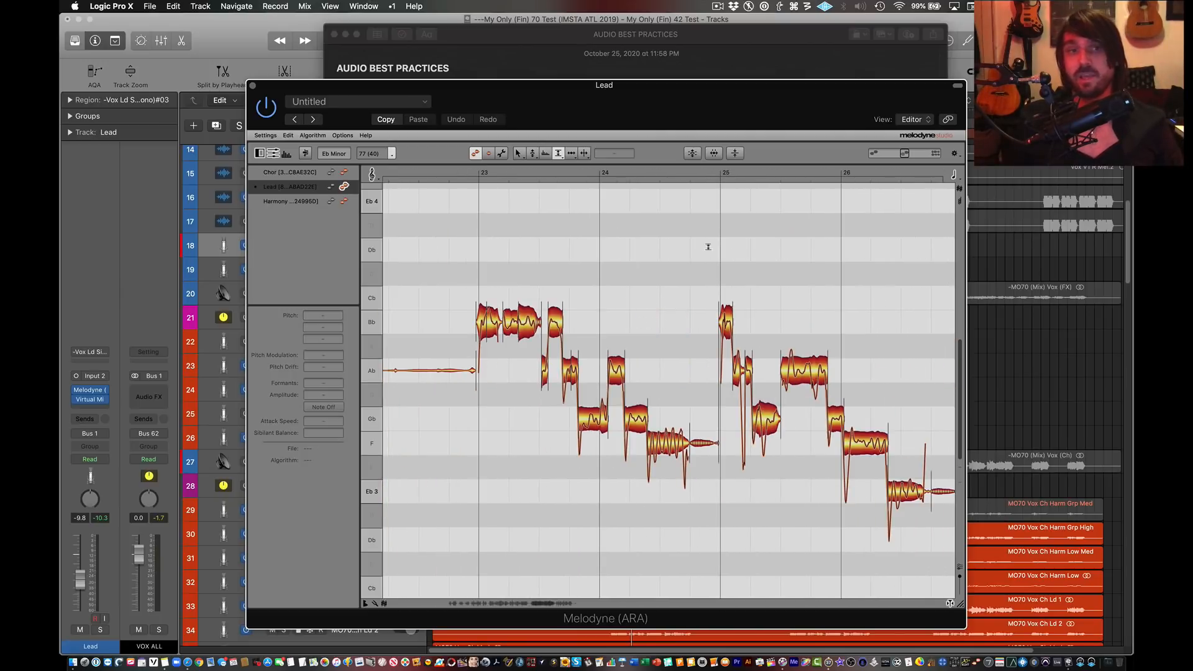
pyautogui.click(343, 200)
pyautogui.scroll(1, 620, 313)
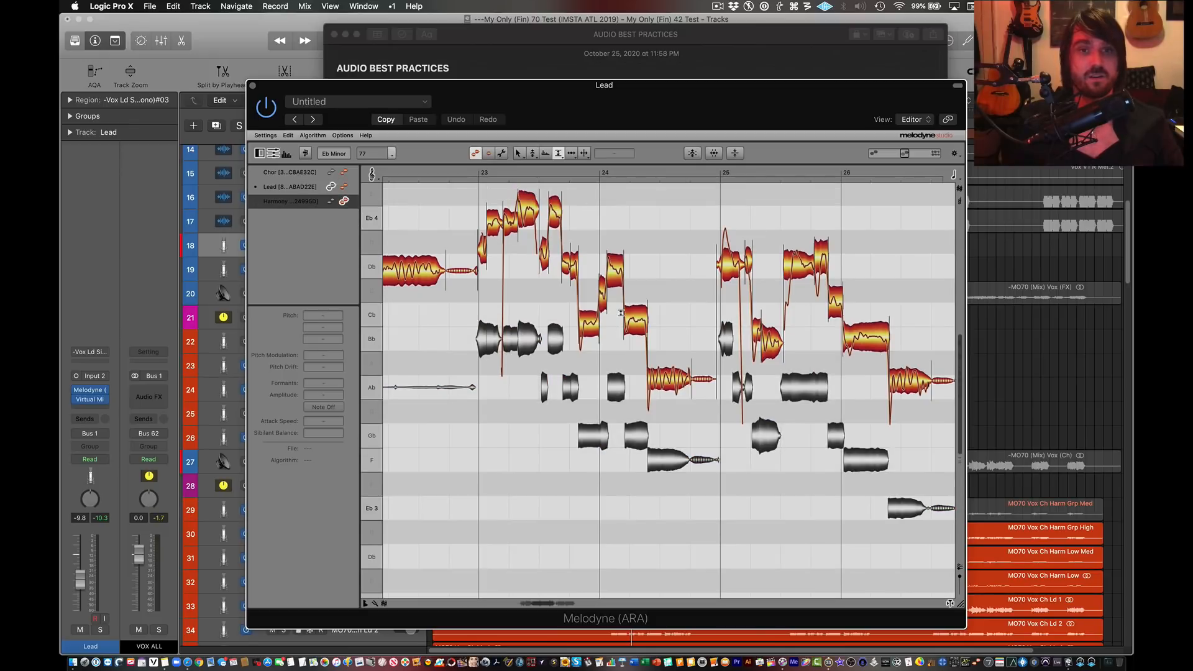